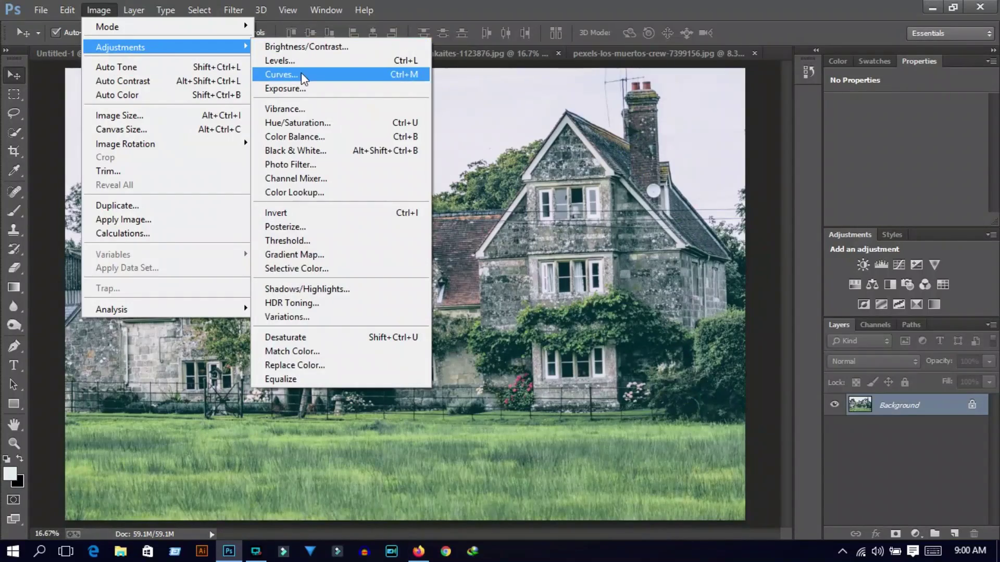
Darken the house photo's midtones by pulling the Curves midpoint down.
left_click(301, 75)
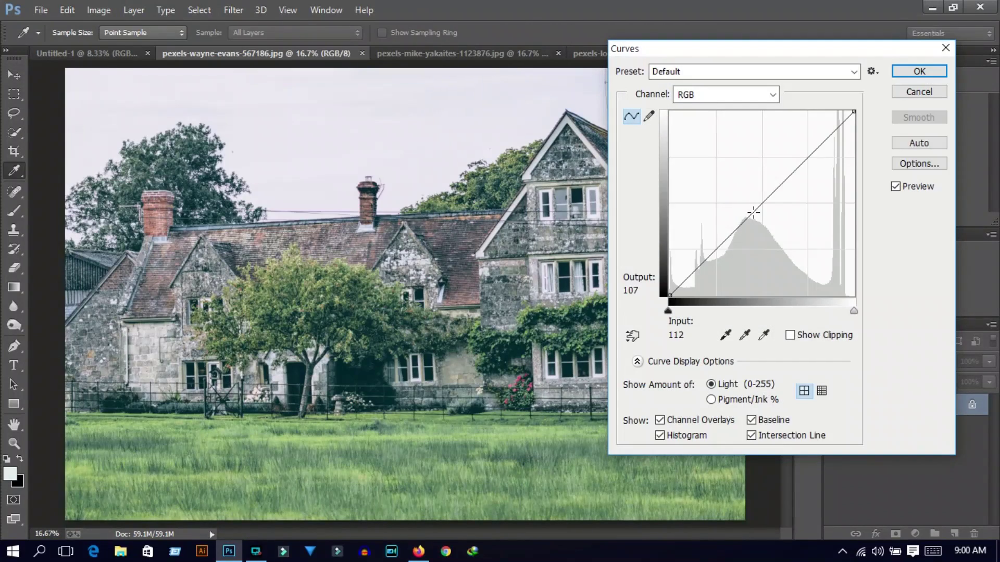
left_click_drag(763, 203, 762, 215)
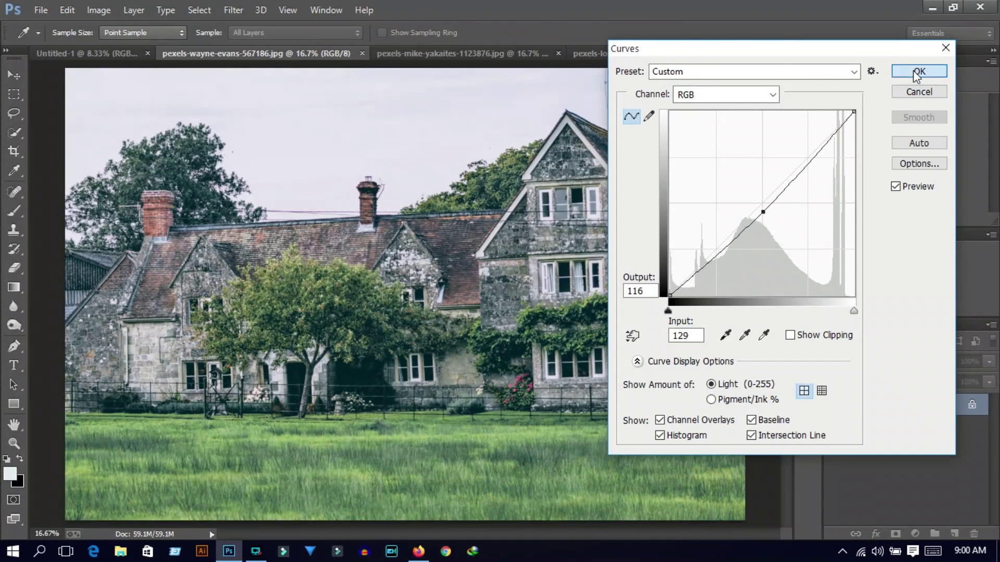
left_click(919, 71)
Quick-select the left part of the house plus its main roof and upper storey.
left_click(15, 135)
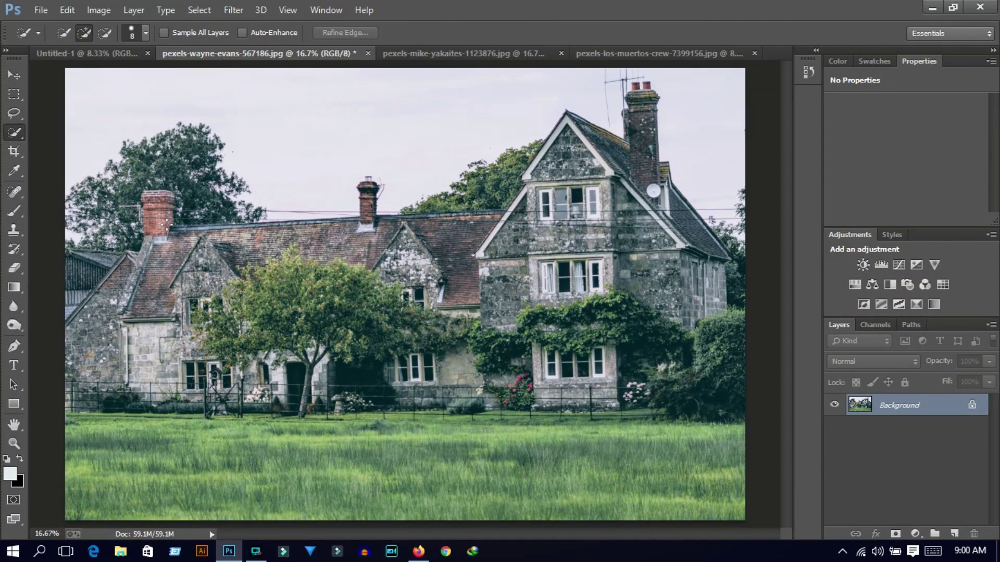
mouse_move(86, 368)
left_mouse_down()
mouse_move(158, 205)
mouse_move(81, 268)
left_mouse_up()
left_click_drag(247, 239, 291, 237)
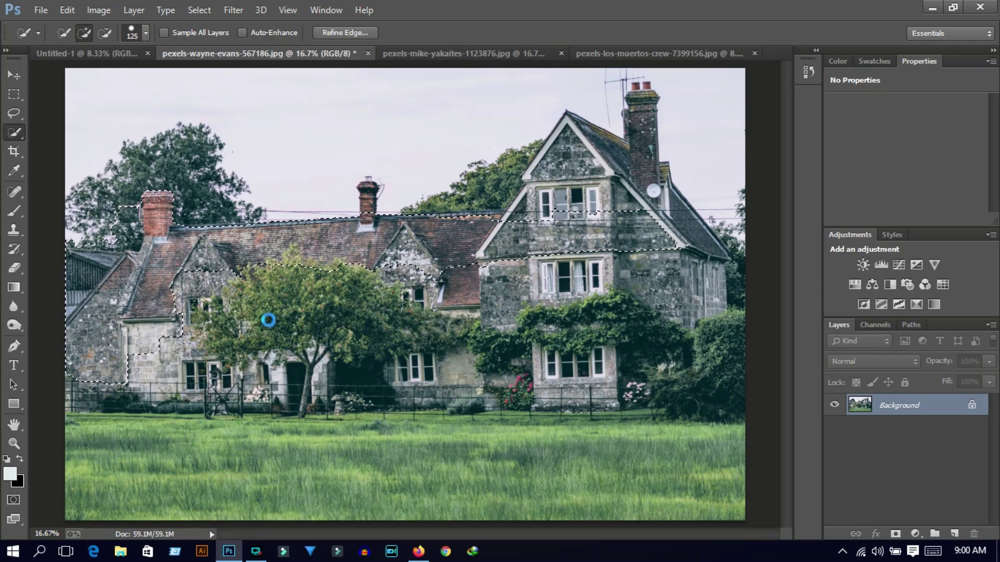
Extend the selection over the tree and lower house, then deselect it.
left_click(399, 320)
right_click(399, 320)
left_click(420, 21)
Drag the house photo into Untitled-1 and scale it up across the canvas.
left_click(15, 75)
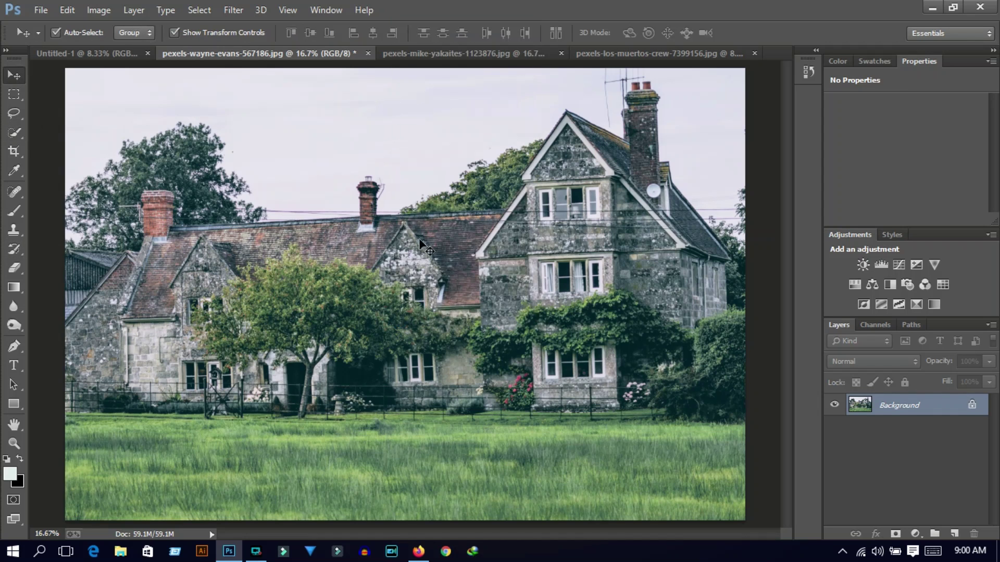
mouse_move(370, 292)
left_mouse_down()
mouse_move(414, 330)
mouse_move(374, 263)
left_mouse_up()
left_click_drag(502, 341, 629, 469)
left_click(660, 33)
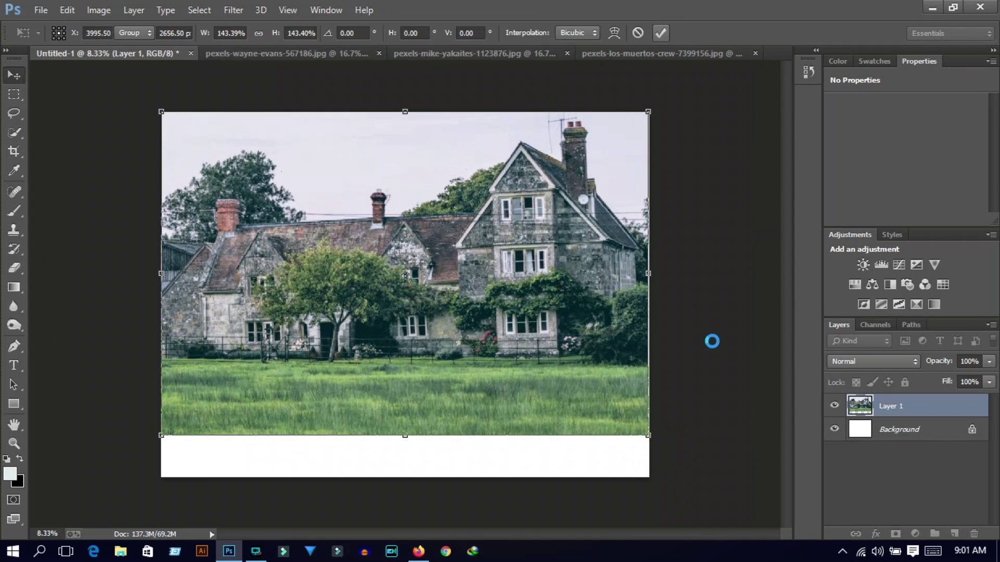
left_click(666, 360)
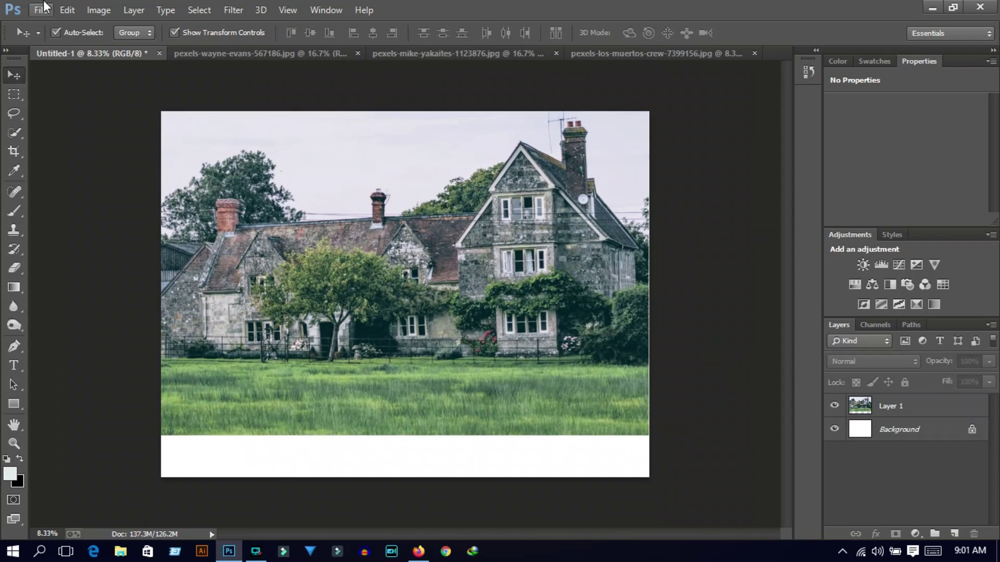
left_click(416, 54)
Open the iron gate photo IMG_7470 from the Desktop source-images folder.
left_click(180, 53)
left_click(114, 53)
left_click(41, 10)
left_click(51, 40)
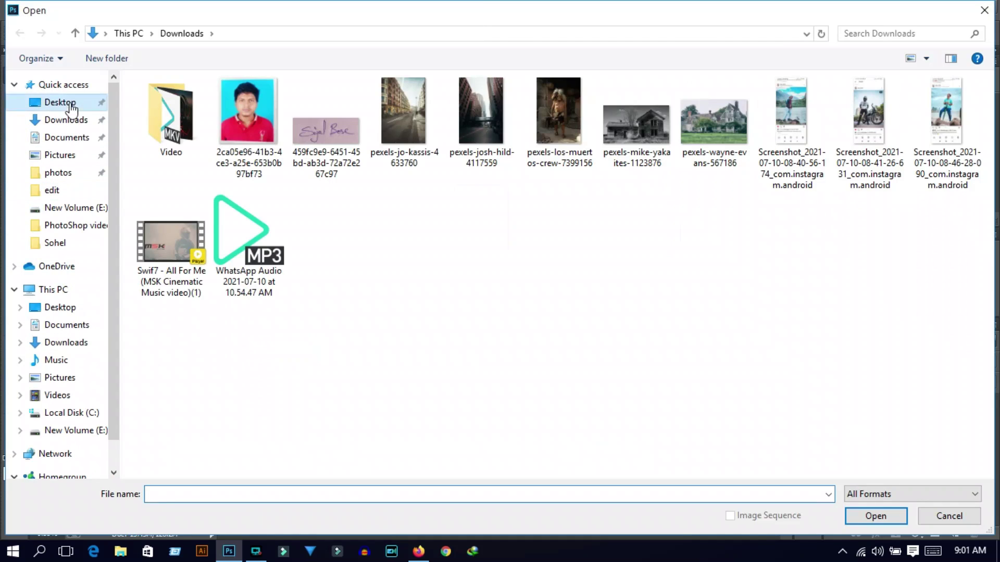
left_click(72, 110)
double_click(323, 111)
scroll(767, 325, "down", 2)
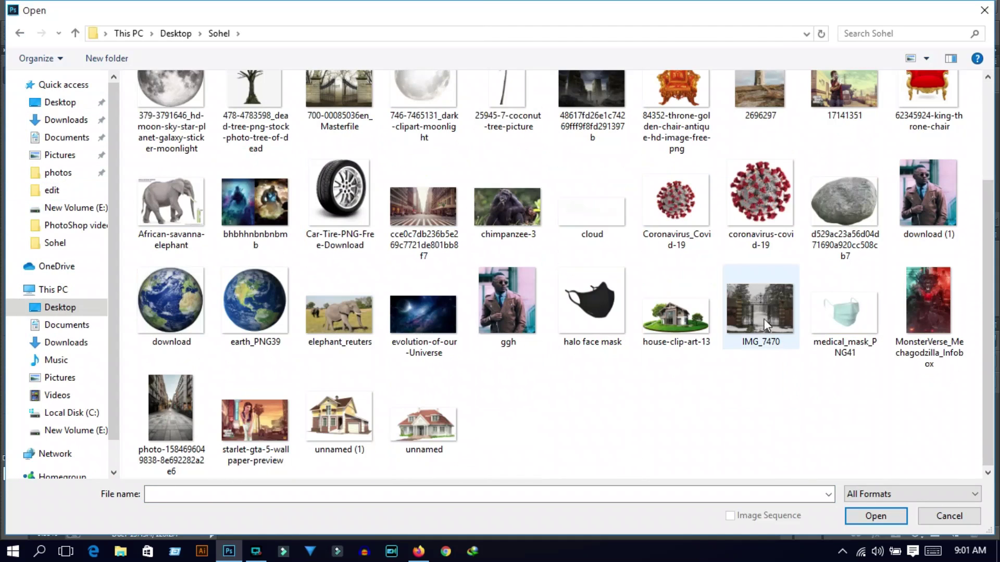
double_click(766, 323)
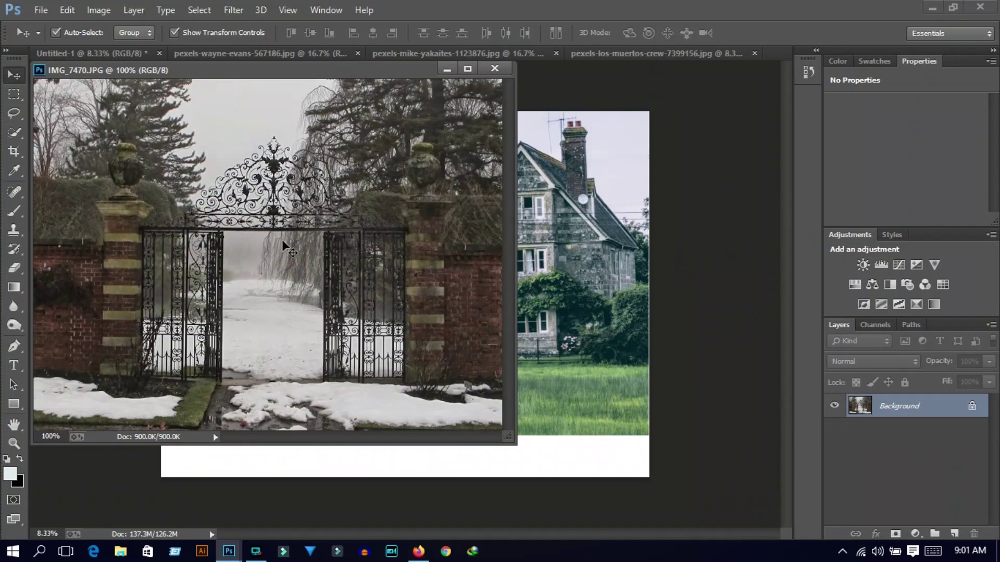
Copy the gate photo into Untitled-1 and scale it to fill the canvas.
left_click_drag(283, 249, 601, 279)
mouse_move(285, 68)
left_mouse_down()
mouse_move(571, 62)
mouse_move(571, 52)
left_mouse_up()
left_click(127, 55)
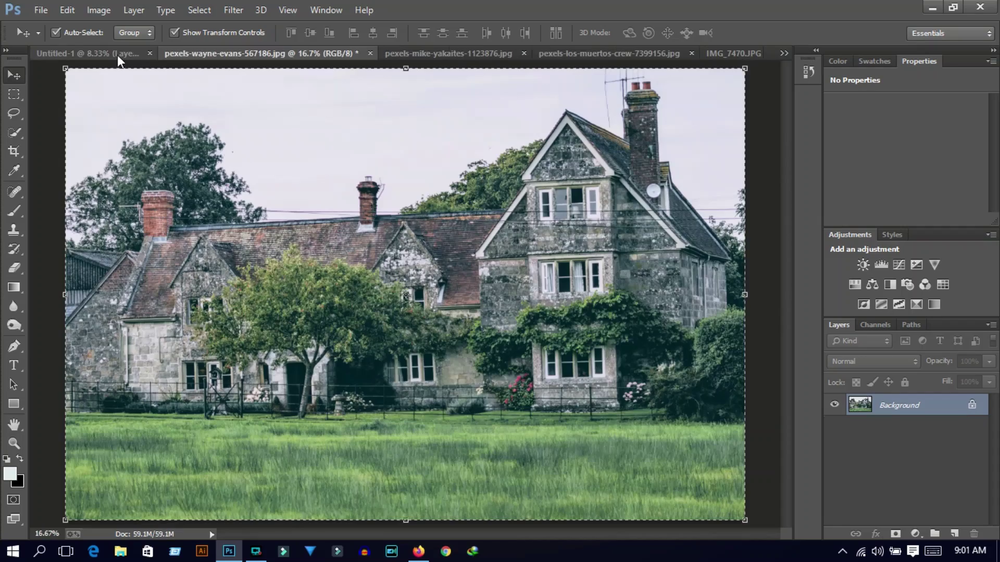
left_click_drag(584, 266, 364, 100)
left_click_drag(568, 218, 364, 402)
left_click_drag(417, 284, 652, 109)
left_click(660, 32)
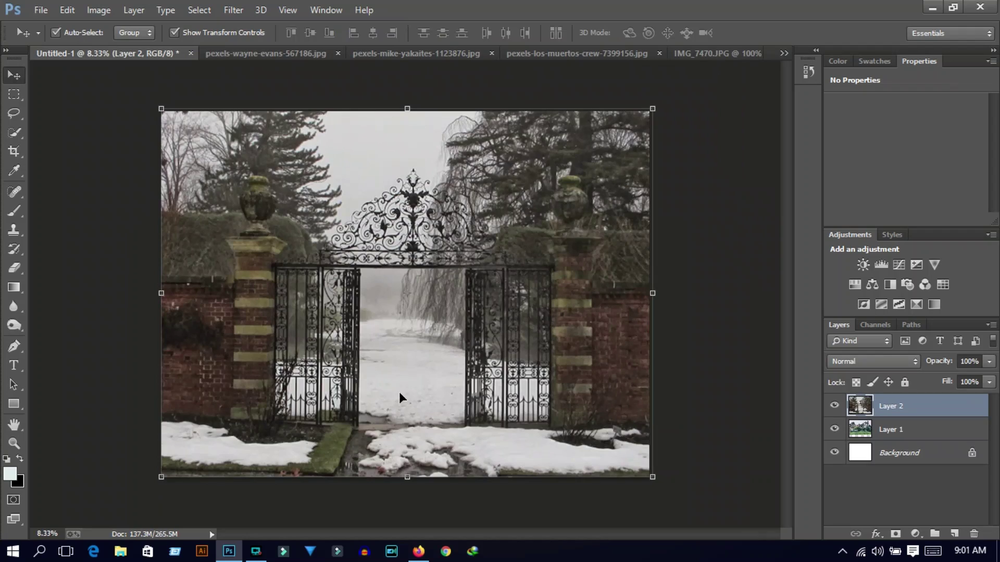
Delete the gate layer again and bring up the Open dialog for another image.
scroll(359, 365, "up", 5)
scroll(359, 366, "down", 4)
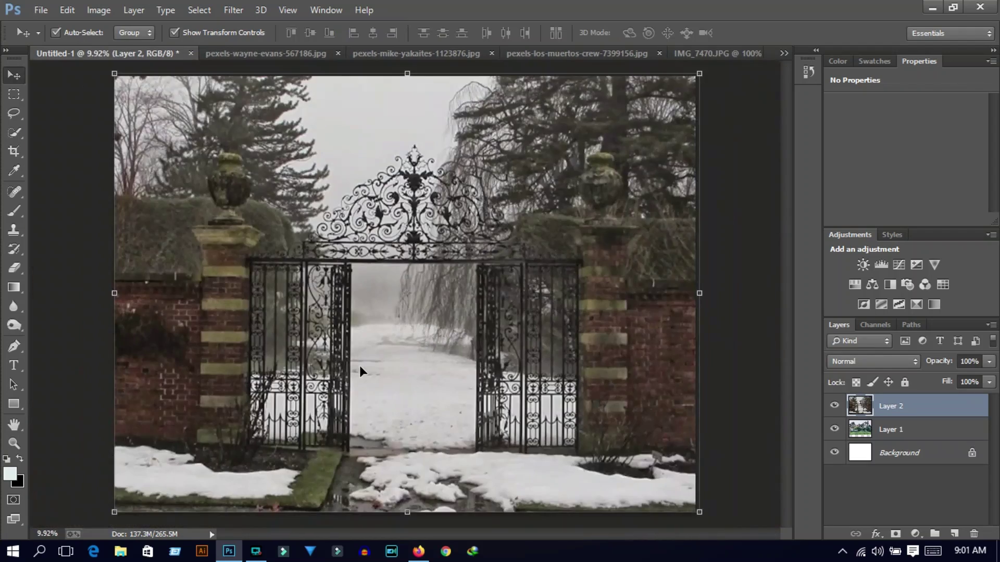
key("Delete")
left_click(717, 53)
key("ctrl+a")
left_click(104, 53)
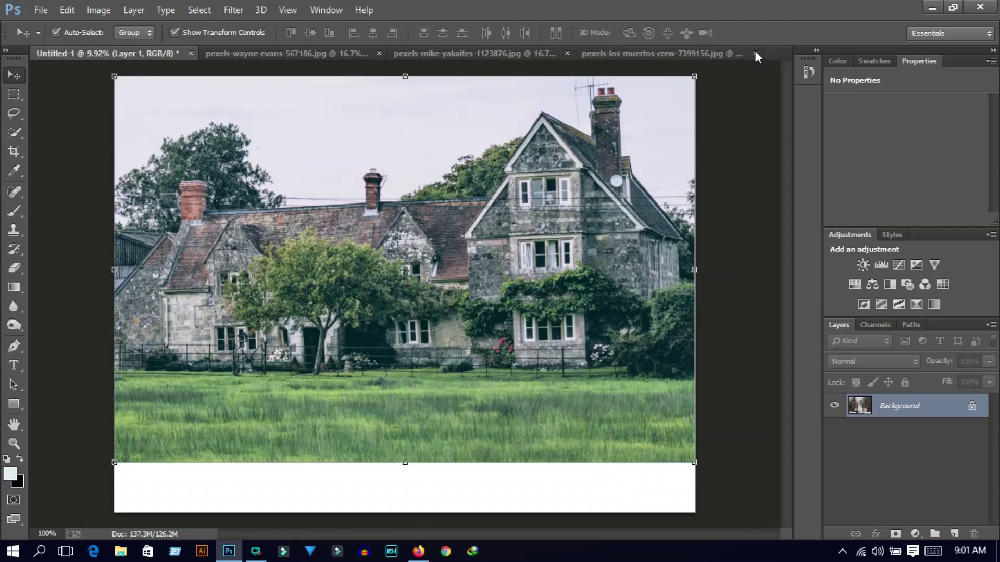
left_click(257, 551)
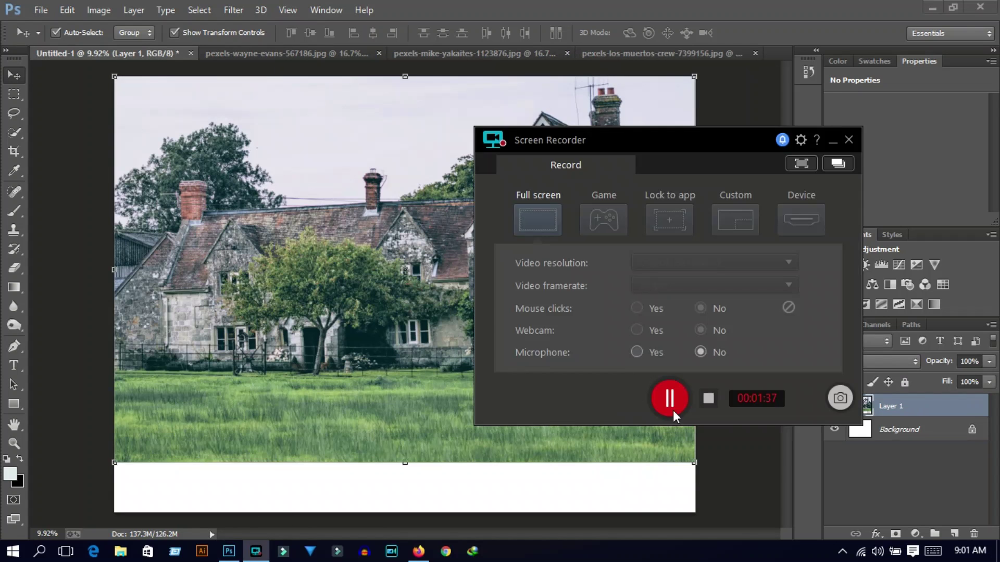
left_click(670, 404)
left_click(41, 10)
left_click(49, 42)
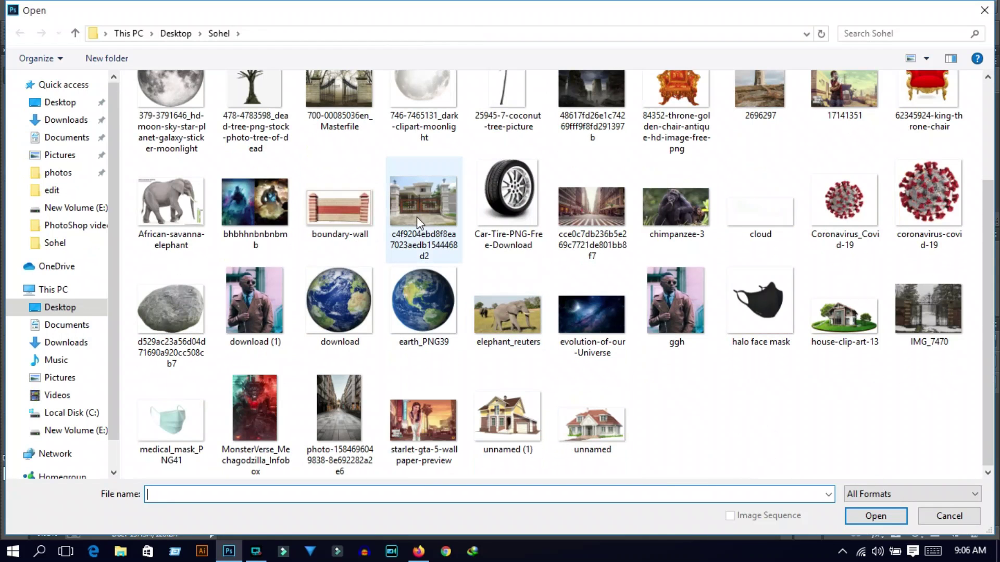
Open the white-pillared gate photo and start quick-selecting the right pillar at full size.
left_click(416, 216)
double_click(416, 216)
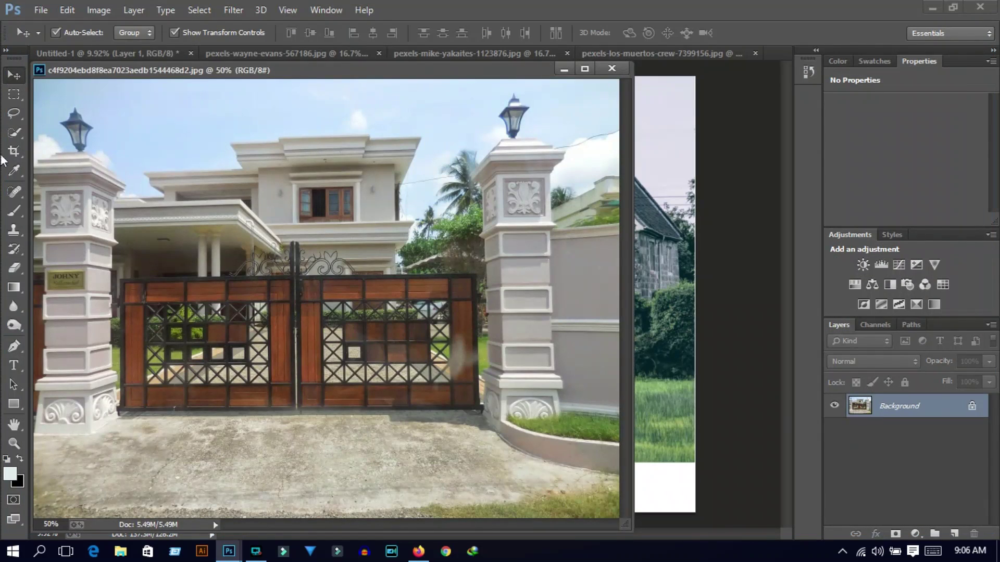
left_click(16, 133)
key("ctrl+plus")
key("ctrl+plus")
left_click_drag(456, 525, 525, 527)
scroll(498, 405, "up", 5)
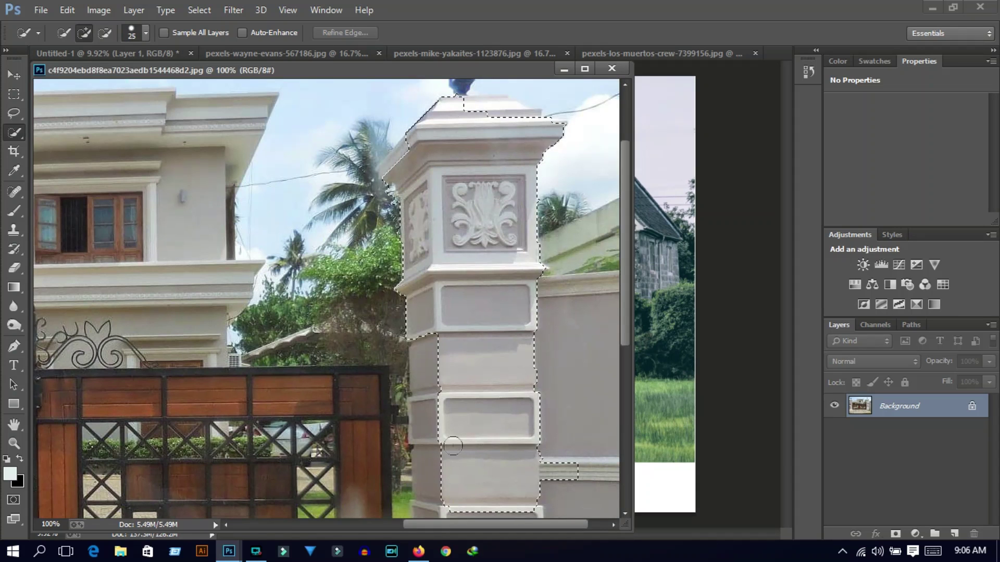
left_click_drag(452, 446, 458, 172)
scroll(463, 171, "up", 2)
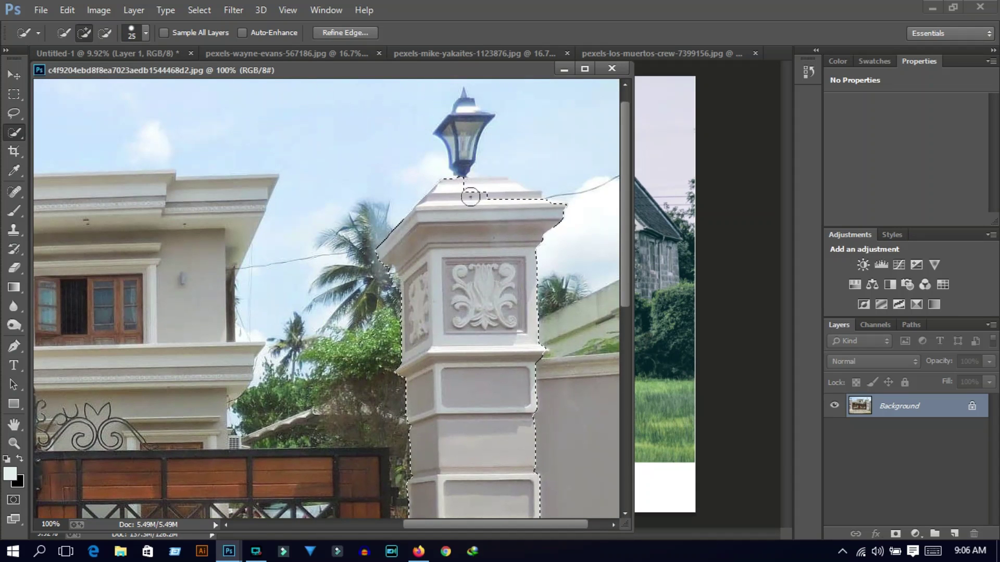
scroll(458, 260, "down", 4)
scroll(432, 356, "down", 1)
Add the pillar's left side and lower panel, subtracting the wall ledge and gate strip.
left_click_drag(433, 356, 441, 421)
left_click_drag(444, 490, 491, 399)
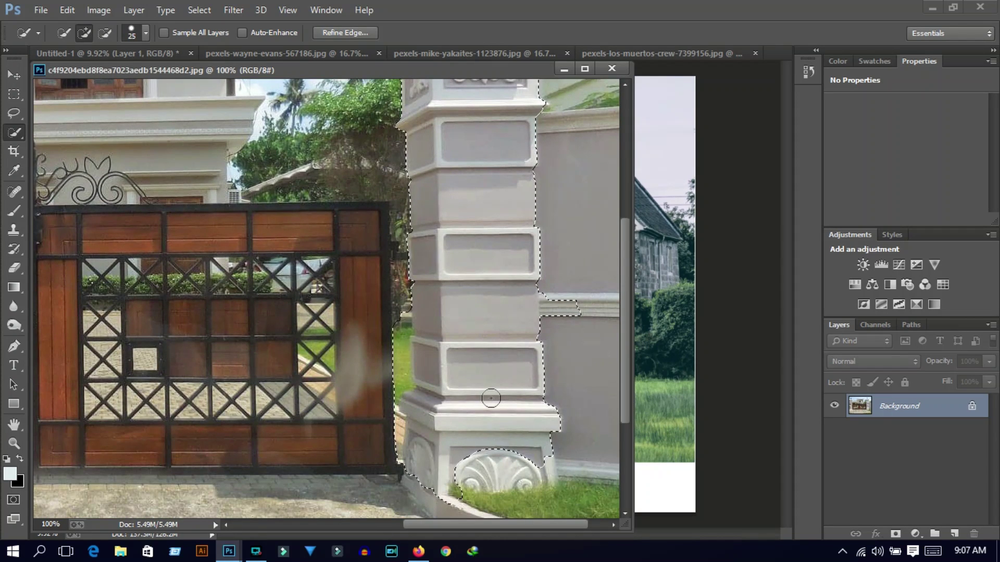
left_click(578, 297, "alt")
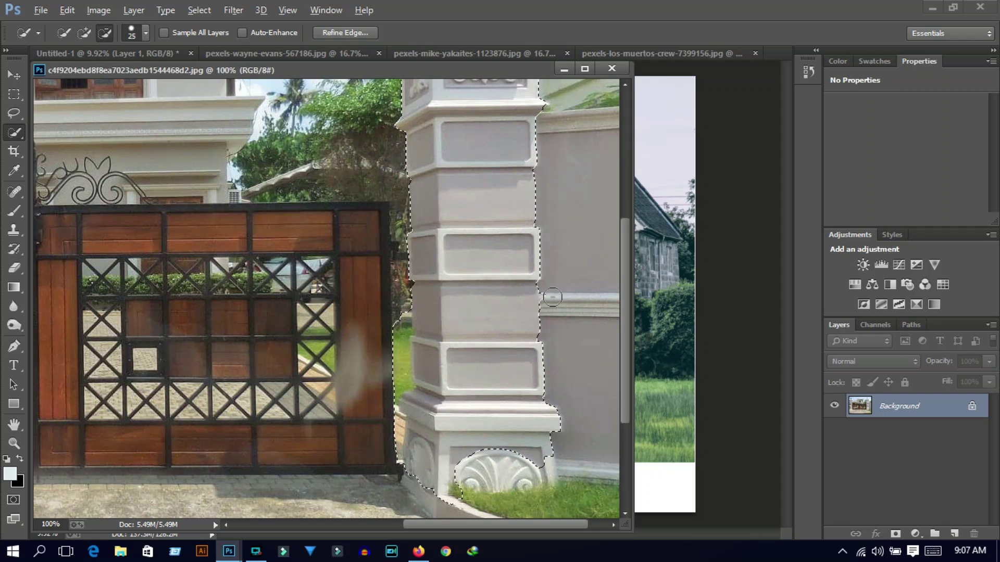
left_click_drag(393, 377, 386, 460)
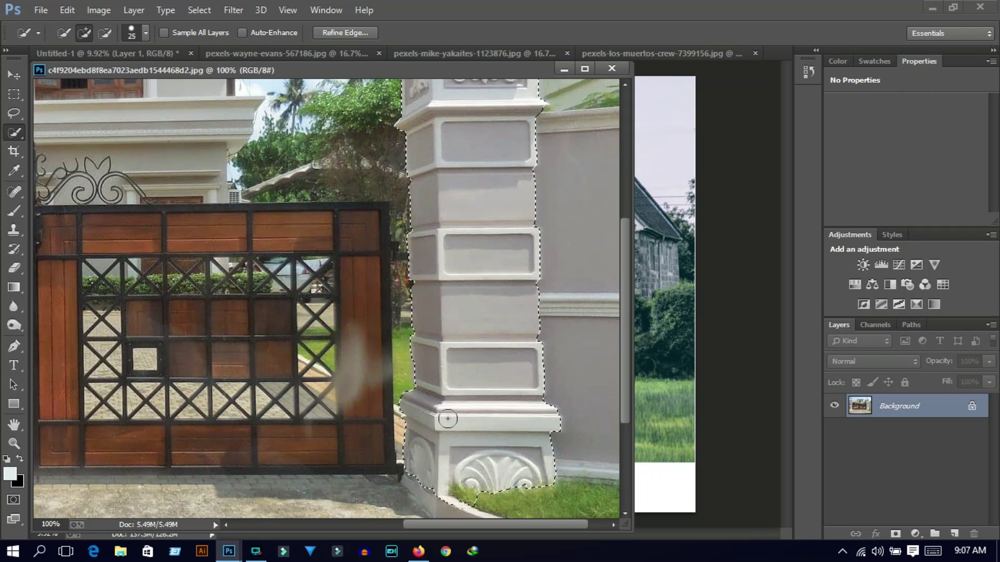
scroll(484, 292, "up", 2)
scroll(427, 299, "up", 5)
scroll(370, 312, "up", 3)
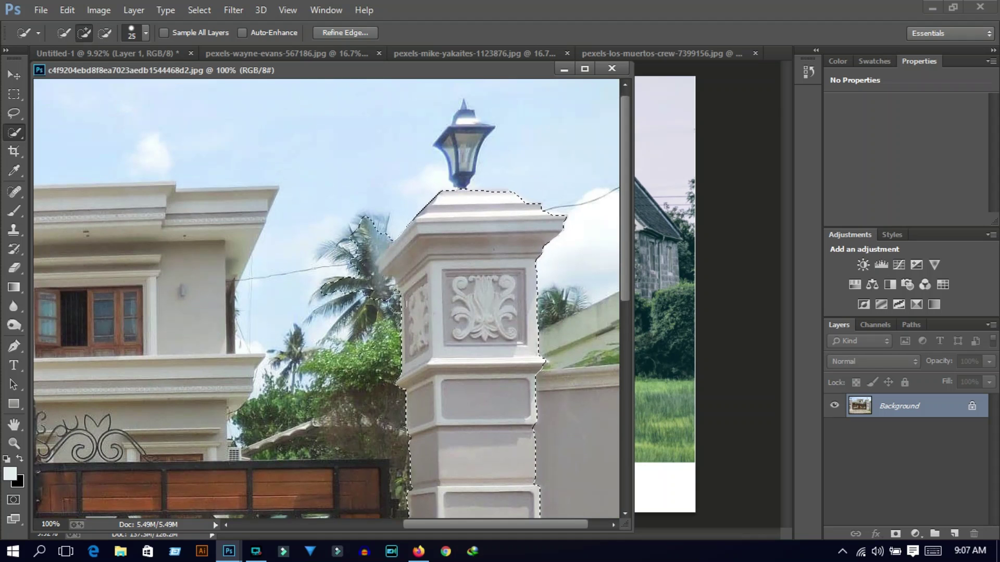
Subtract the palm tree area from the pillar selection and check its edges.
left_click_drag(380, 295, 364, 234)
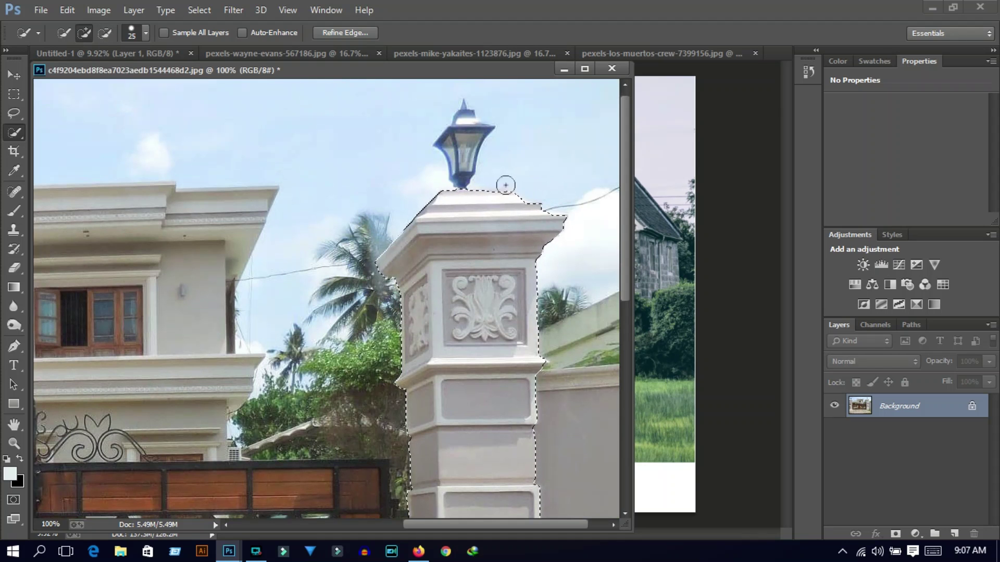
scroll(618, 219, "down", 6)
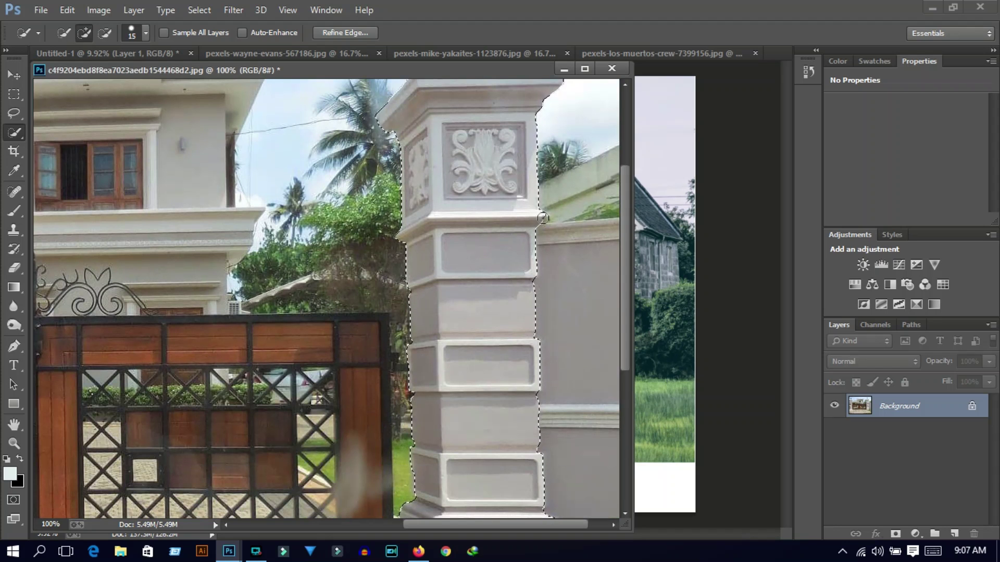
scroll(471, 234, "down", 3)
scroll(473, 235, "down", 5)
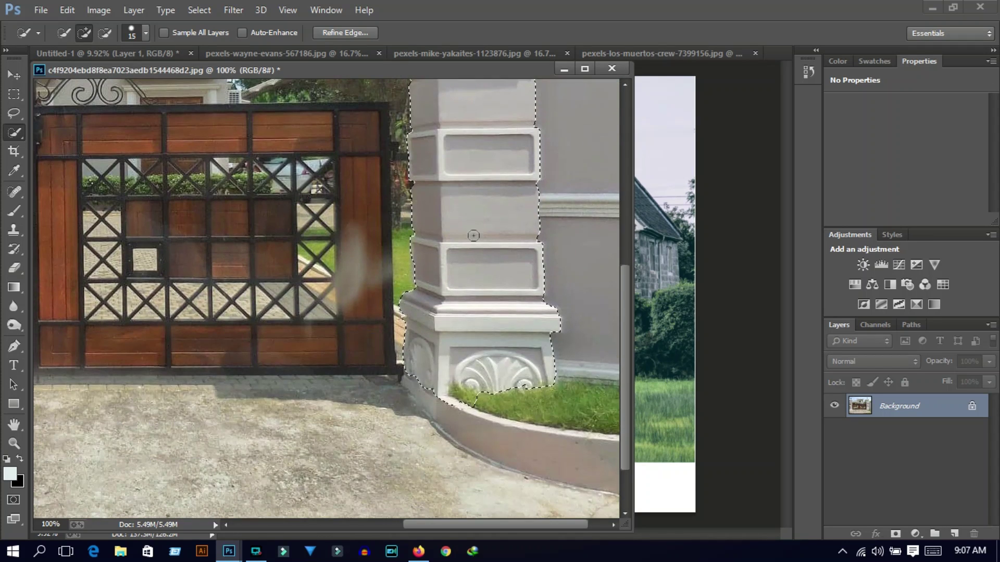
scroll(487, 389, "up", 2)
scroll(515, 364, "up", 2)
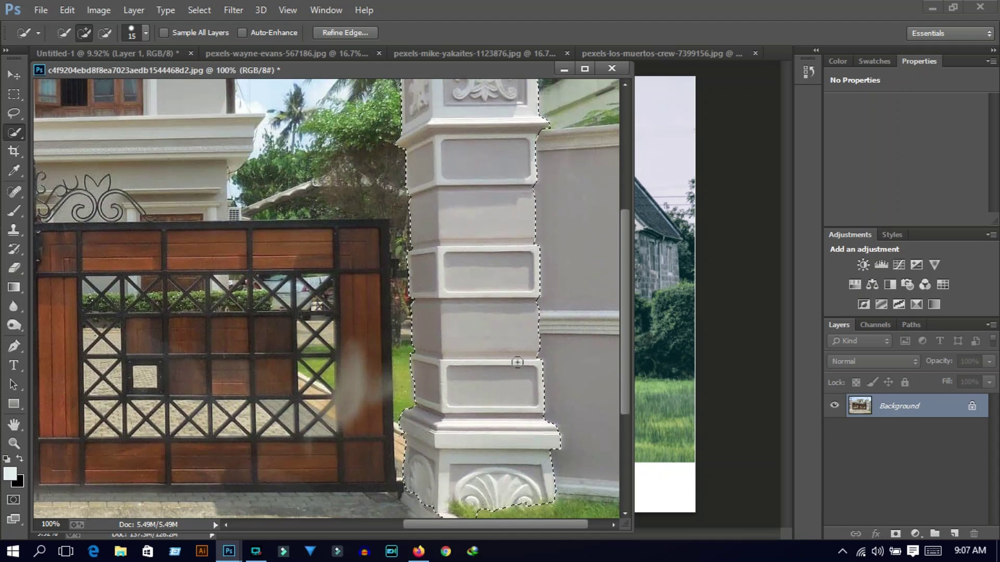
scroll(517, 362, "up", 3)
scroll(537, 221, "up", 5)
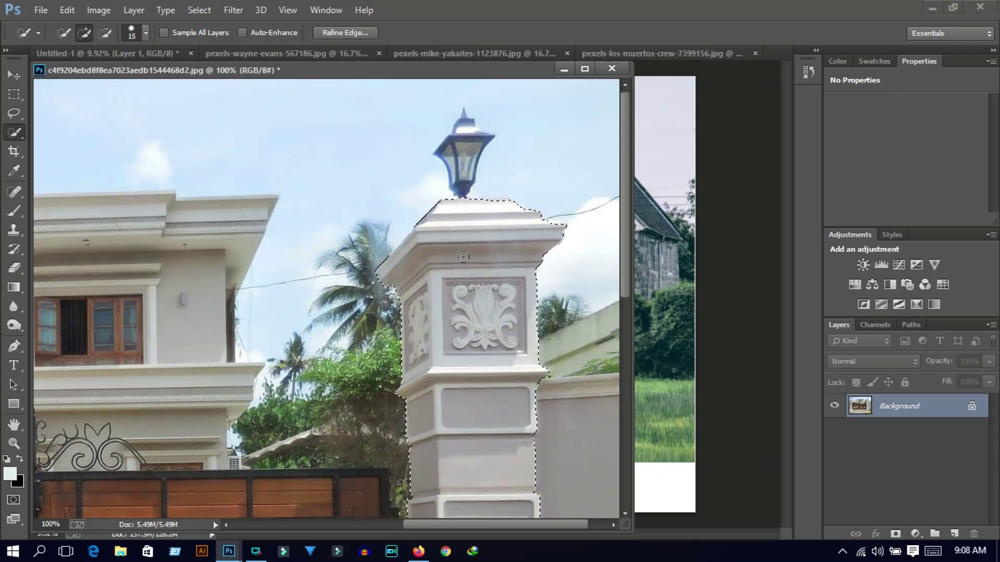
scroll(559, 239, "down", 3)
scroll(559, 238, "down", 5)
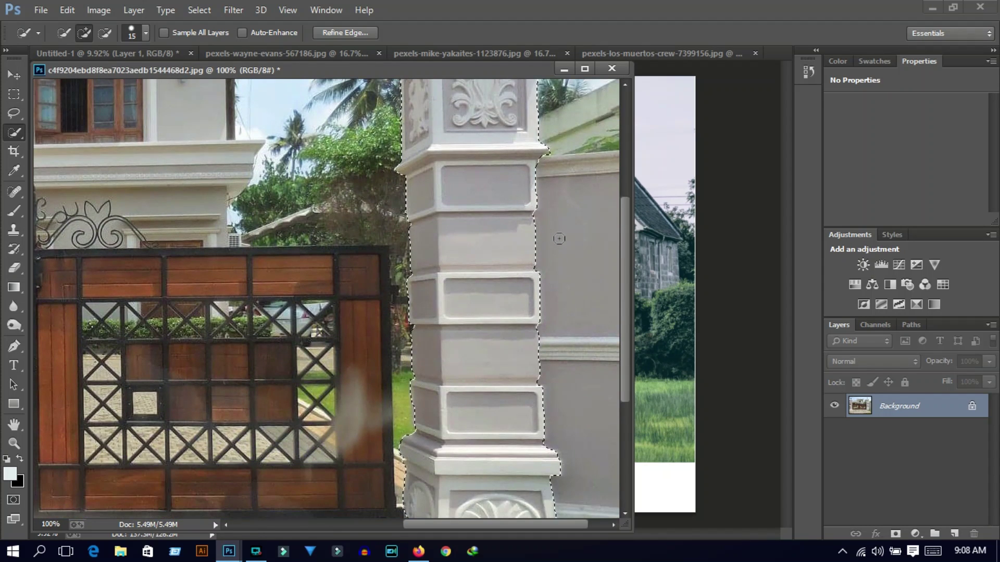
scroll(559, 238, "down", 2)
scroll(558, 238, "up", 1)
left_click(339, 31)
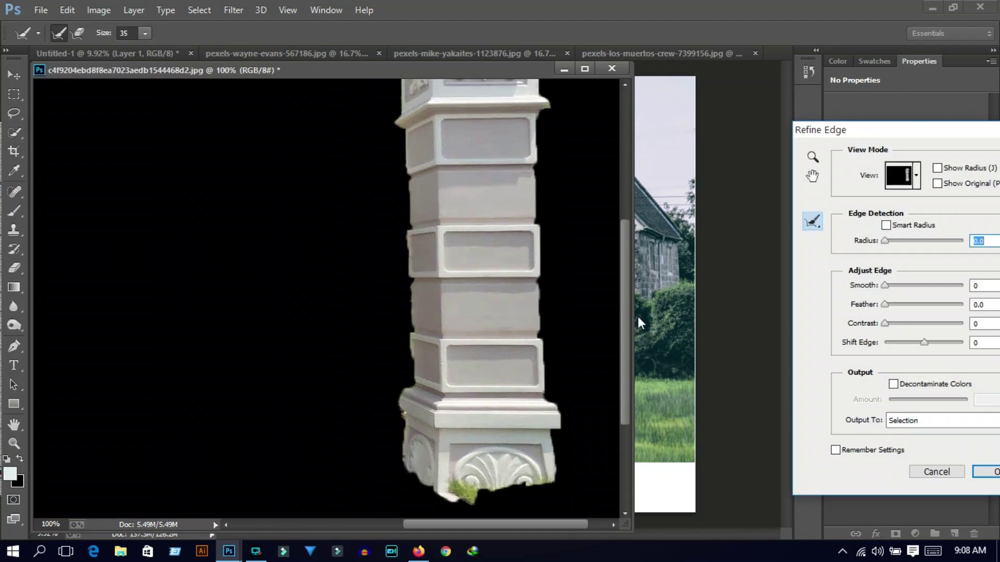
Refine the pillar edge with Smooth 50 and move the cut-out into the house composite.
scroll(619, 310, "up", 6)
left_click_drag(908, 289, 907, 326)
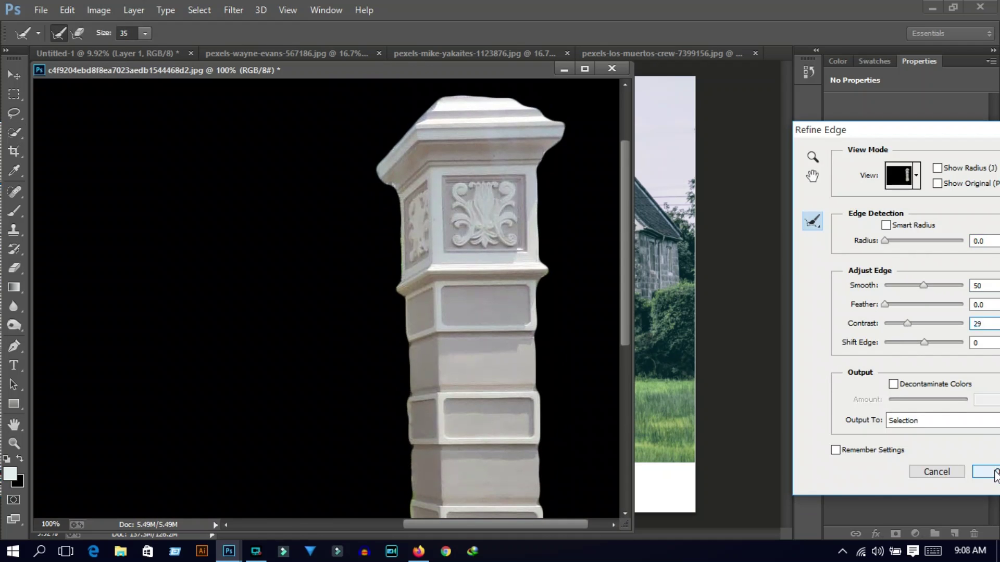
left_click(992, 472)
key("v")
left_click_drag(469, 260, 653, 211)
key("ctrl+w")
key("n")
Enlarge the pillar in the grass and Alt-drag a copy to the house's left.
mouse_move(650, 211)
left_mouse_down()
mouse_move(542, 421)
mouse_move(552, 423)
mouse_move(632, 198)
left_mouse_up()
key("ctrl+t")
mouse_move(580, 274)
left_mouse_down()
mouse_move(582, 256)
mouse_move(563, 282)
left_mouse_up()
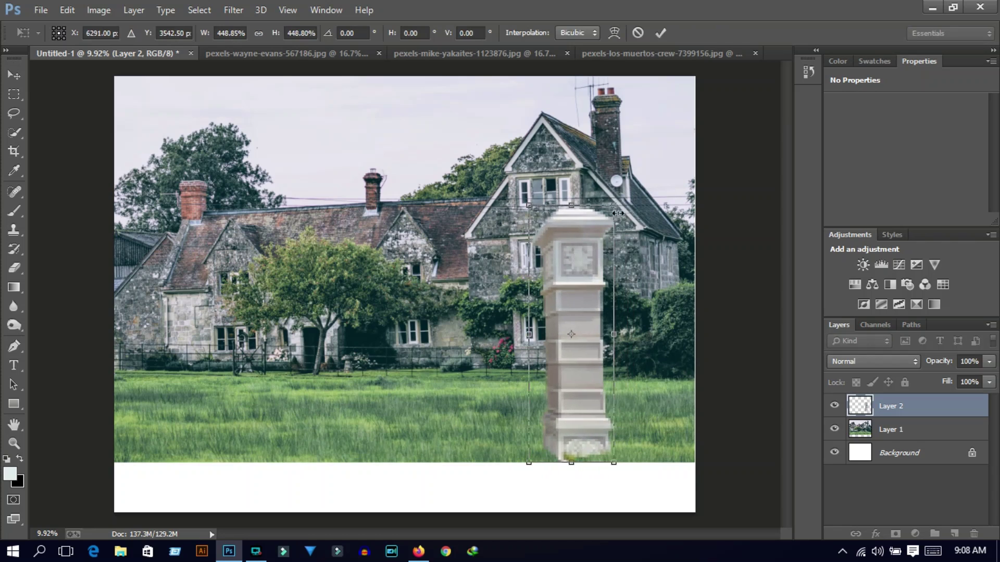
left_click(659, 33)
left_click_drag(577, 288, 207, 289)
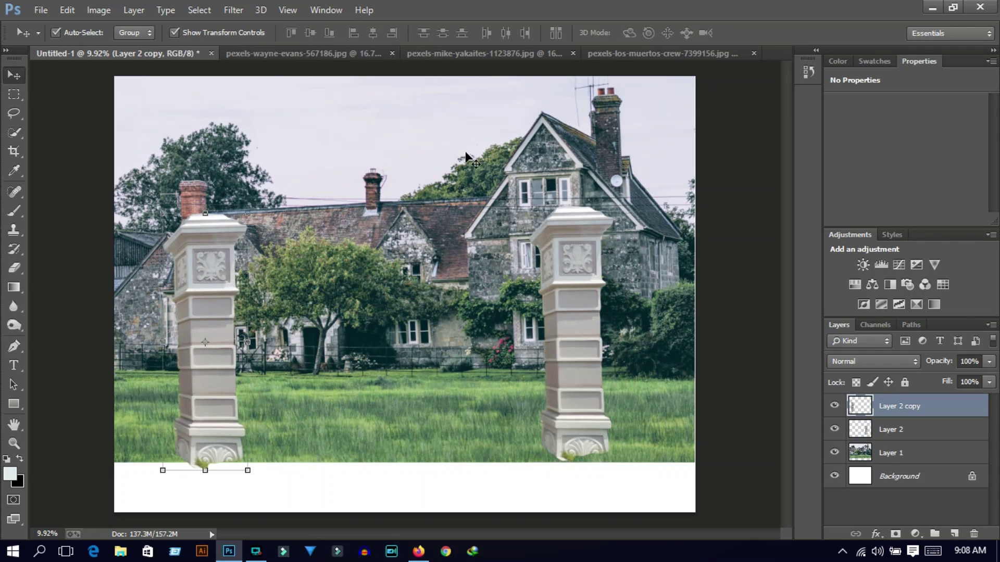
left_click(46, 115)
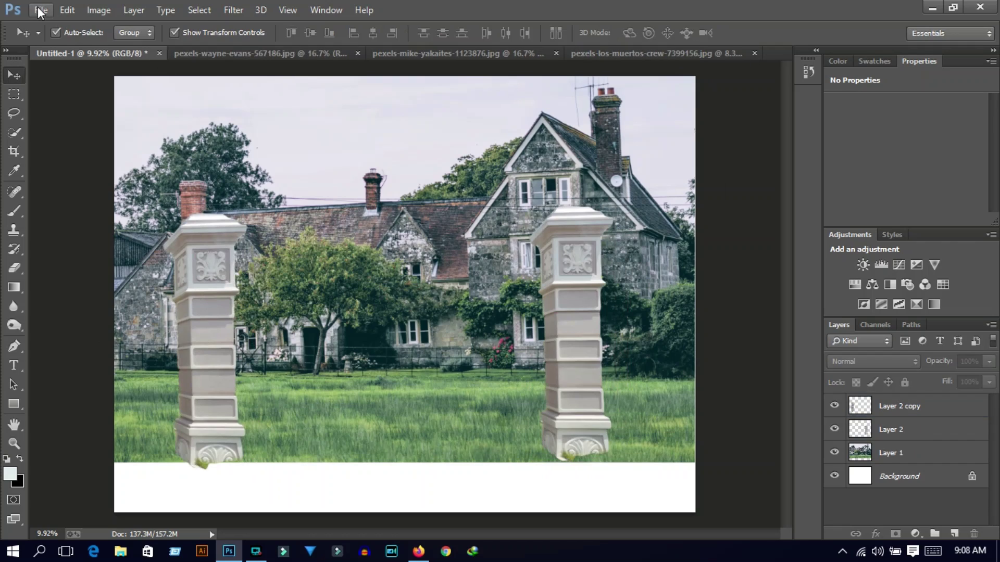
Open the boundary-wall image and delete its white background using the Magic Wand.
left_click(40, 11)
left_click(46, 38)
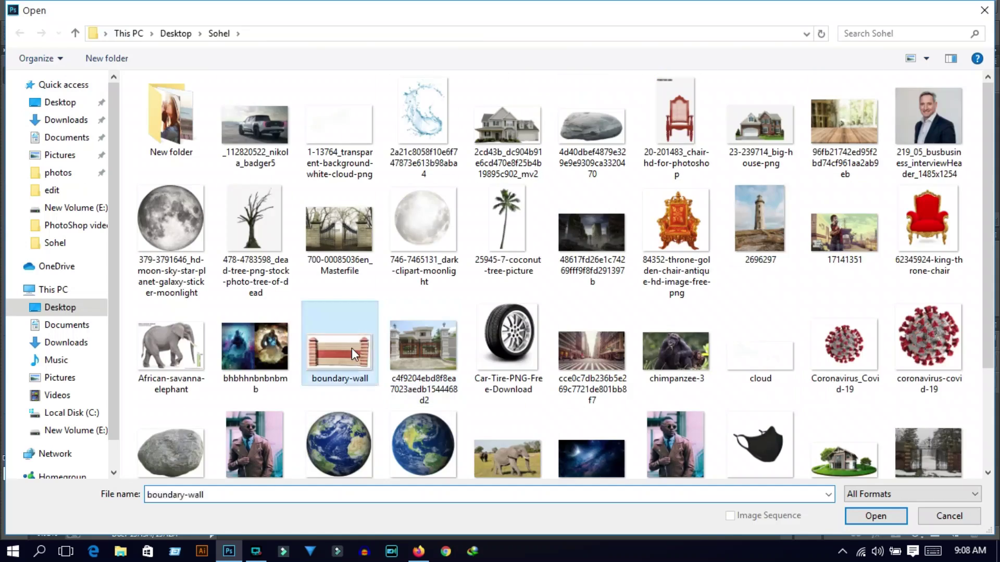
double_click(352, 347)
right_click(14, 132)
left_click(63, 148)
left_click(267, 130)
left_click(971, 406)
key("Delete")
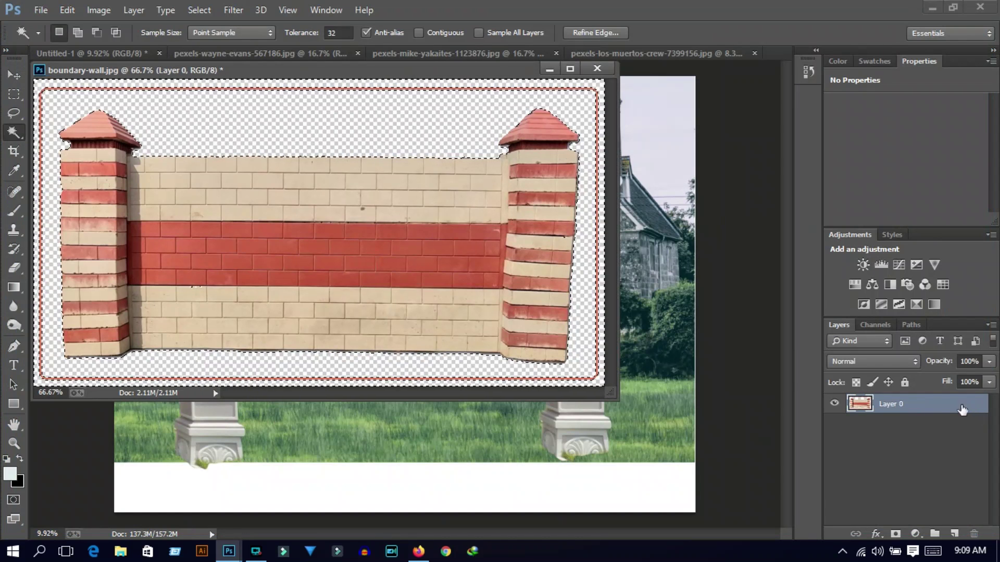
right_click(247, 190)
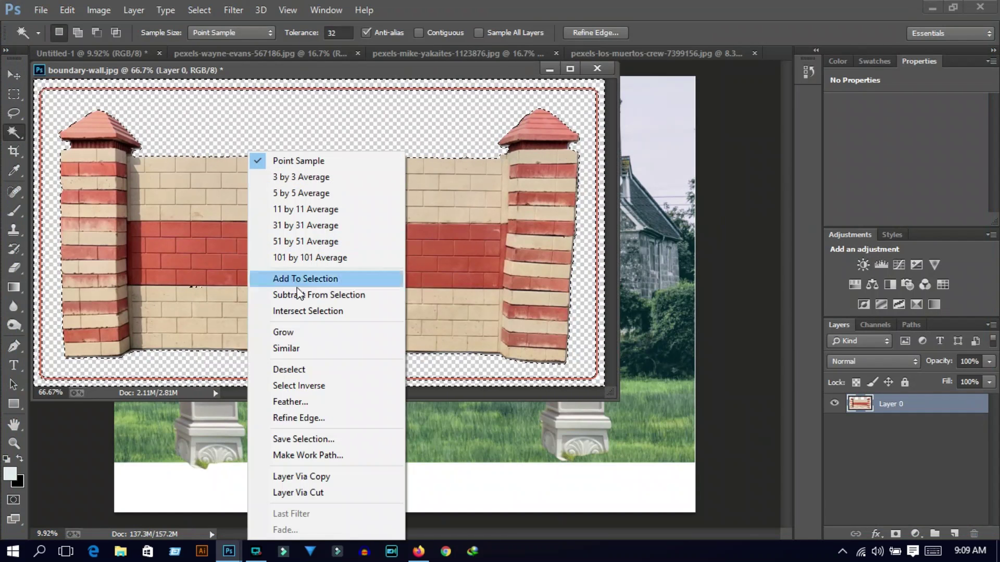
left_click(292, 366)
Copy one post with a wall section to a new layer and drag it into the composite.
left_click(14, 95)
left_click_drag(55, 97, 587, 373)
right_click(365, 232)
left_click(436, 364)
left_click(15, 76)
left_click_drag(202, 190, 660, 281)
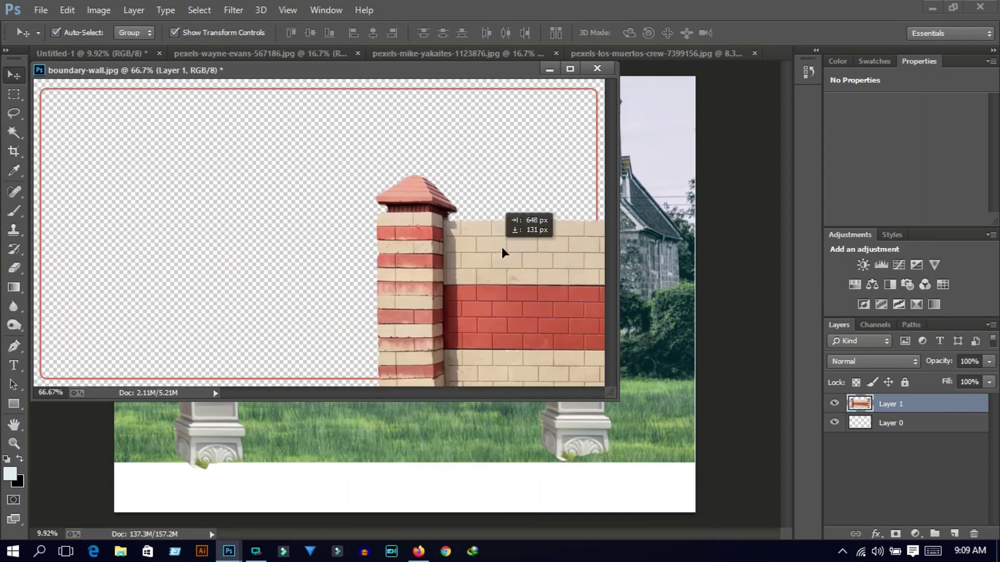
left_click(597, 69)
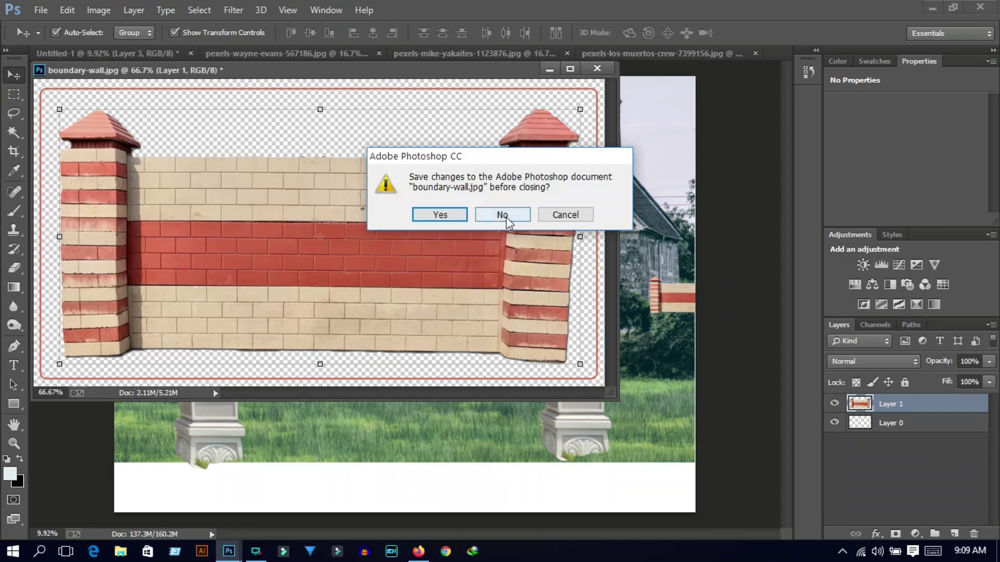
Place the wall section, flipped horizontally, against the left pillar on the grass.
left_click(503, 218)
mouse_move(671, 292)
left_mouse_down()
mouse_move(227, 279)
mouse_move(139, 360)
left_mouse_up()
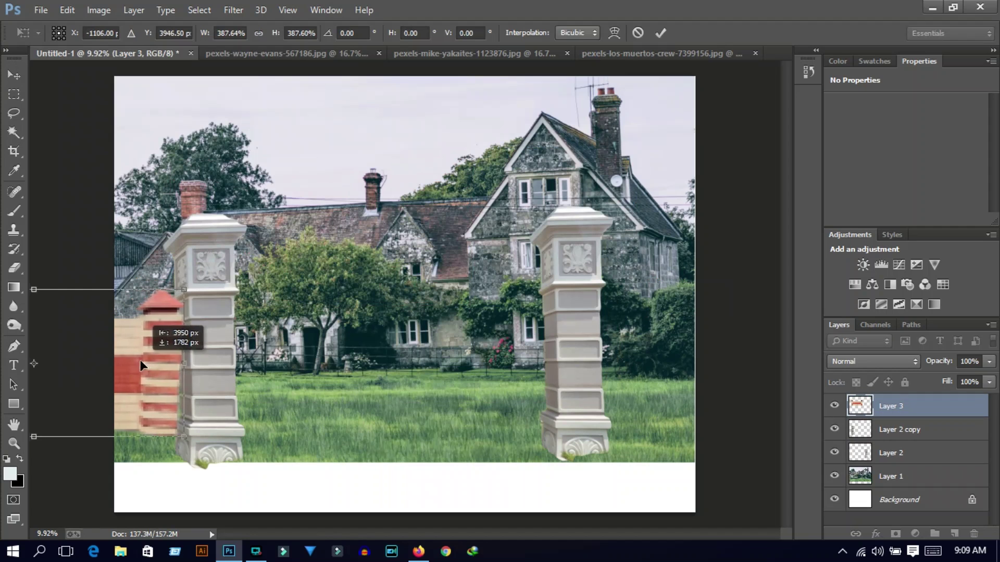
right_click(154, 359)
left_click(216, 325)
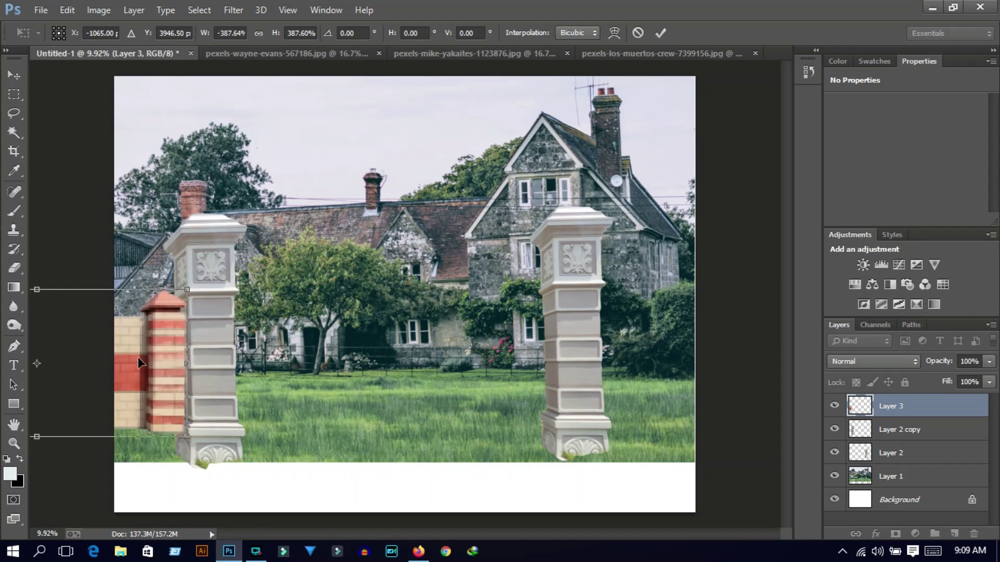
left_click_drag(137, 357, 136, 382)
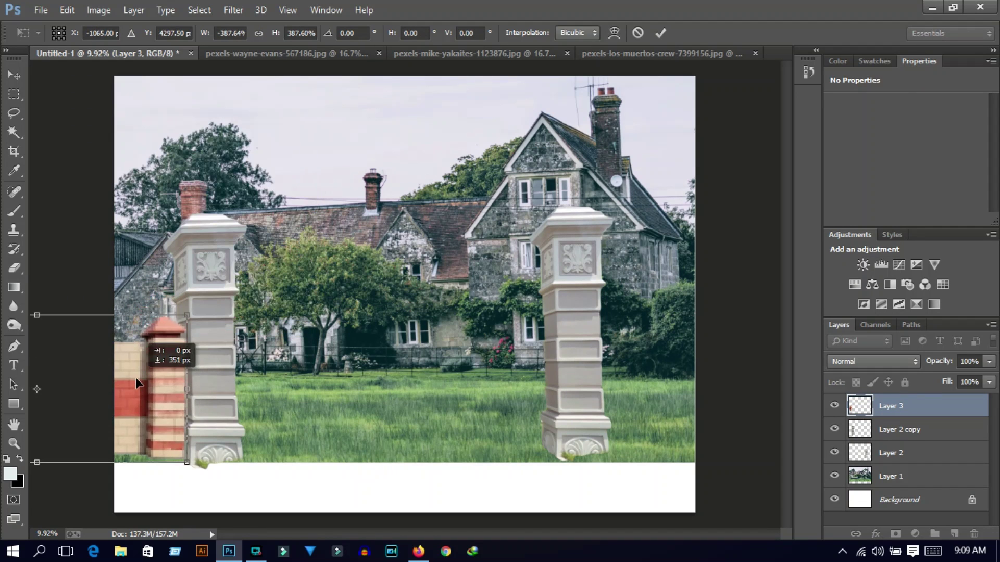
left_click(661, 33)
Duplicate the wall, flip the copy horizontally, and place it beside the right pillar.
left_click_drag(136, 364, 557, 354)
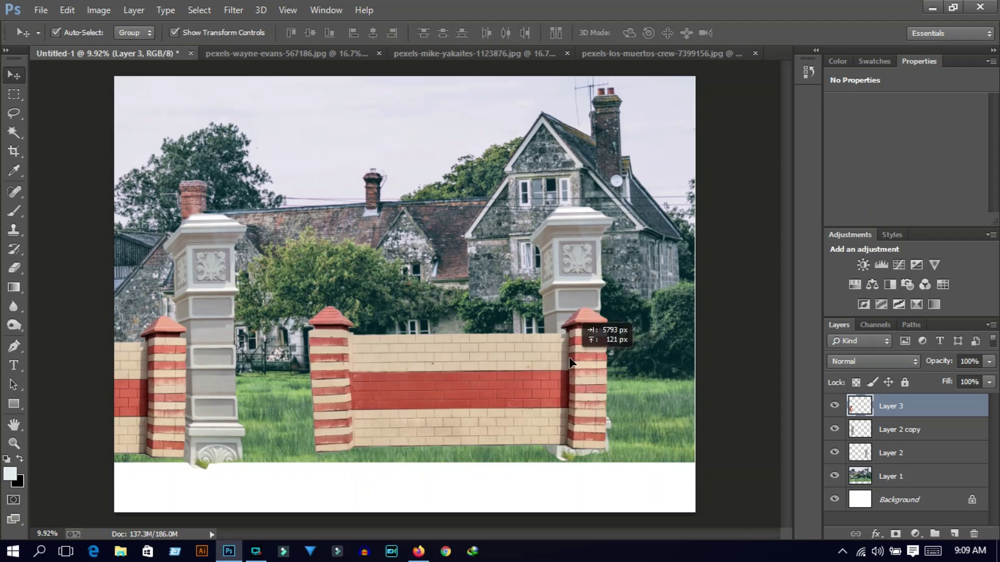
right_click(487, 399)
key("Escape")
key("ctrl+t")
right_click(320, 379)
left_click(374, 350)
mouse_move(440, 367)
left_mouse_down()
mouse_move(489, 377)
mouse_move(658, 371)
mouse_move(637, 376)
left_mouse_up()
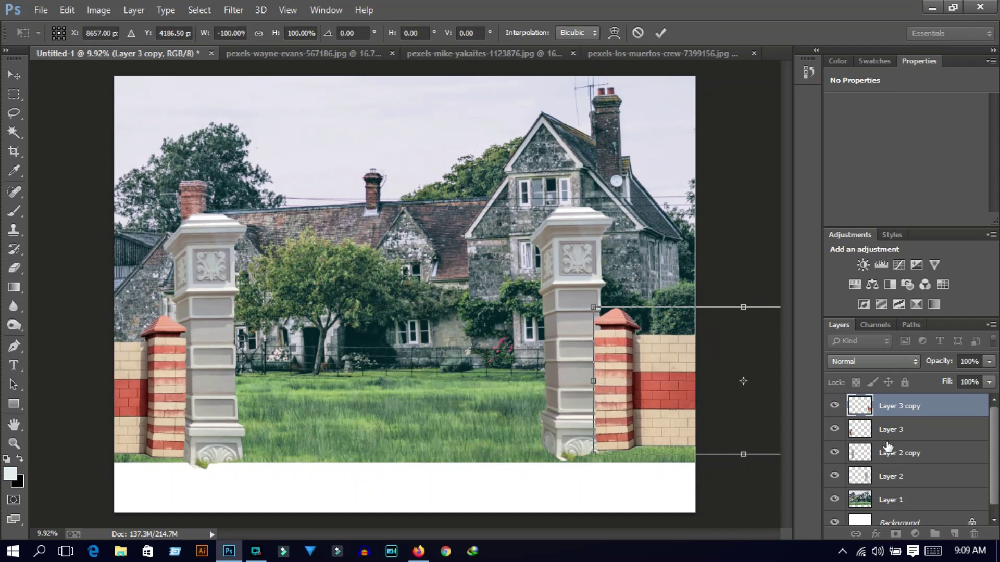
left_click(658, 36)
Bring the right pillar in front of the wall and warp the right wall section.
left_click(562, 324)
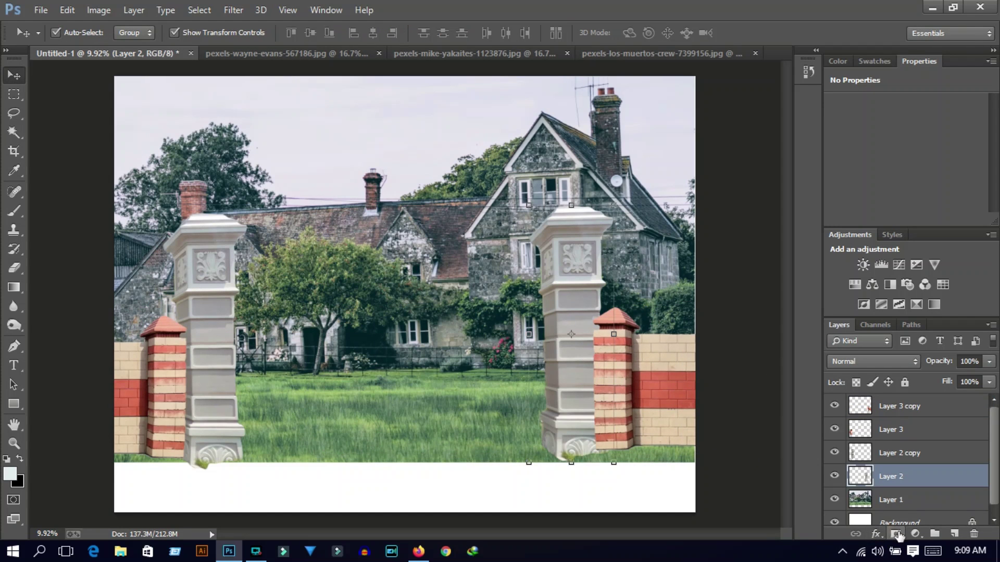
left_click_drag(894, 476, 895, 401)
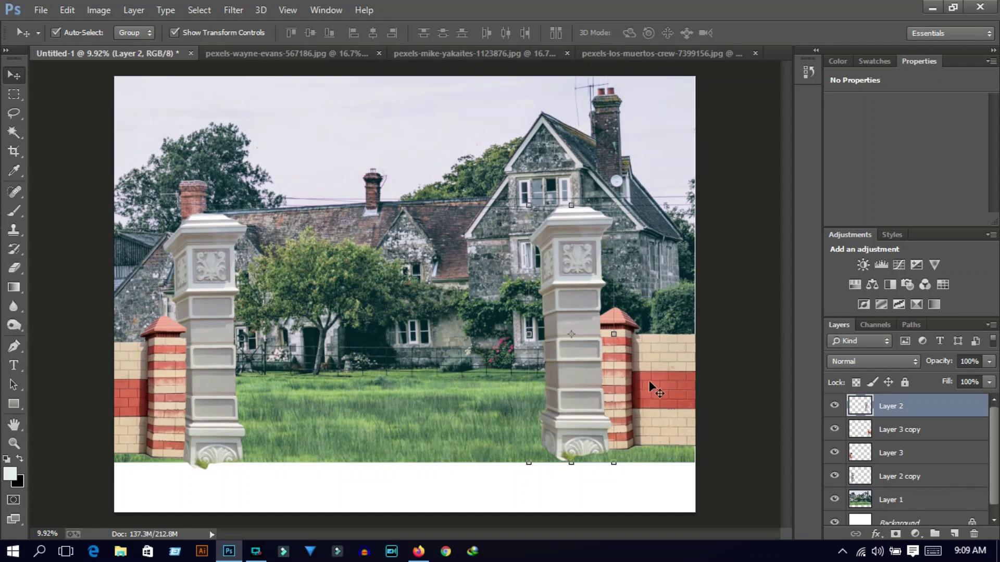
left_click_drag(648, 381, 653, 380)
left_click(744, 307)
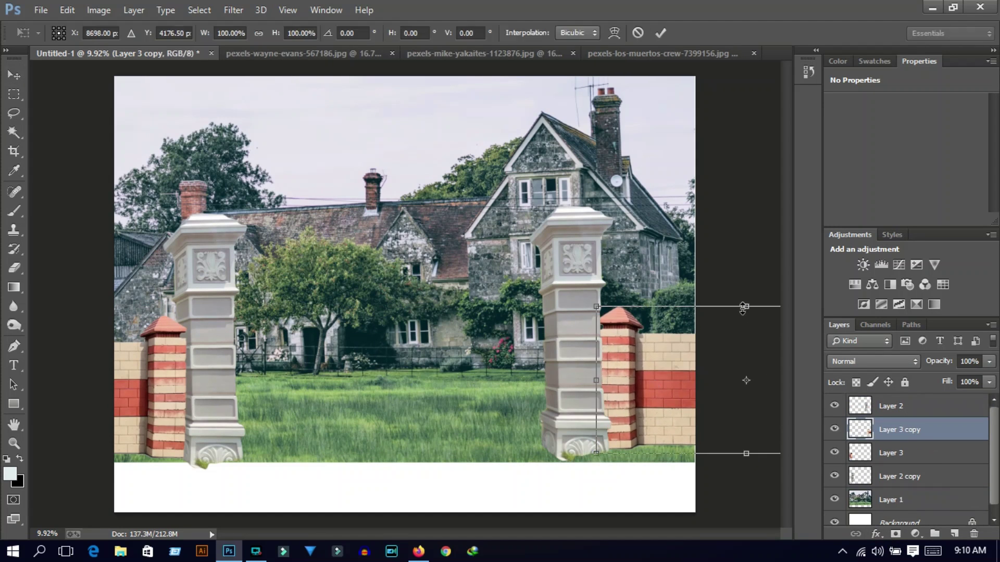
left_click(614, 31)
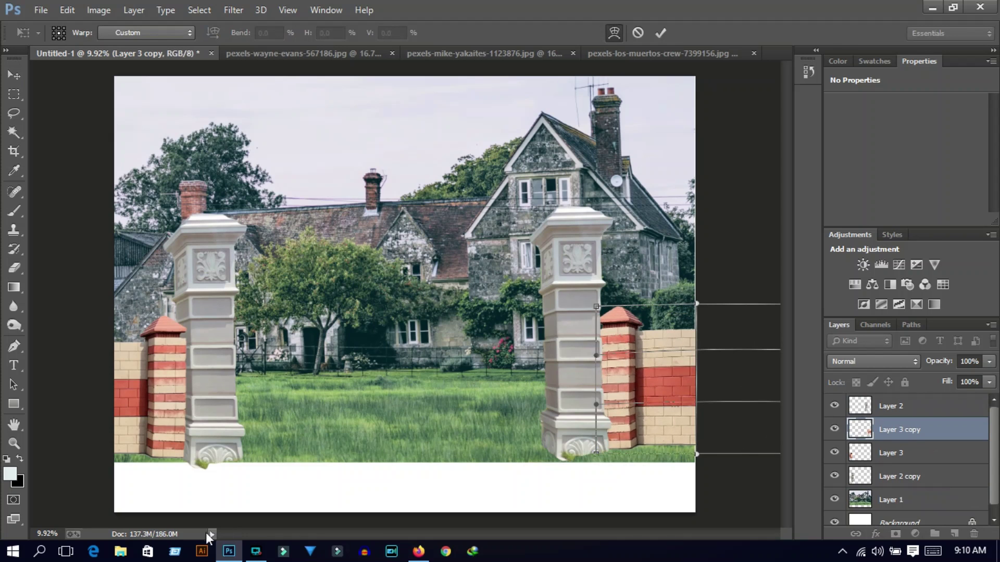
key("ctrl+minus")
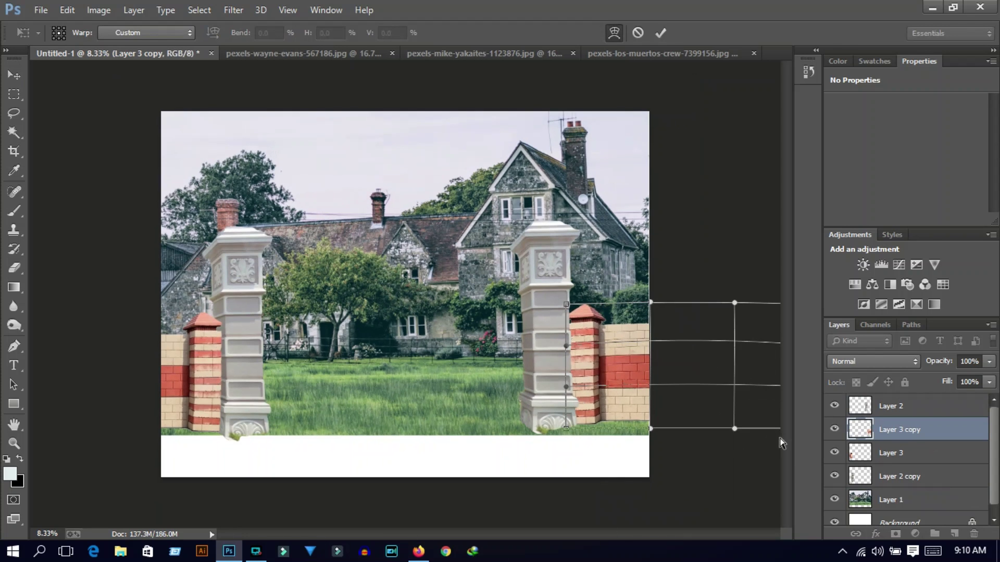
left_click_drag(767, 332, 757, 347)
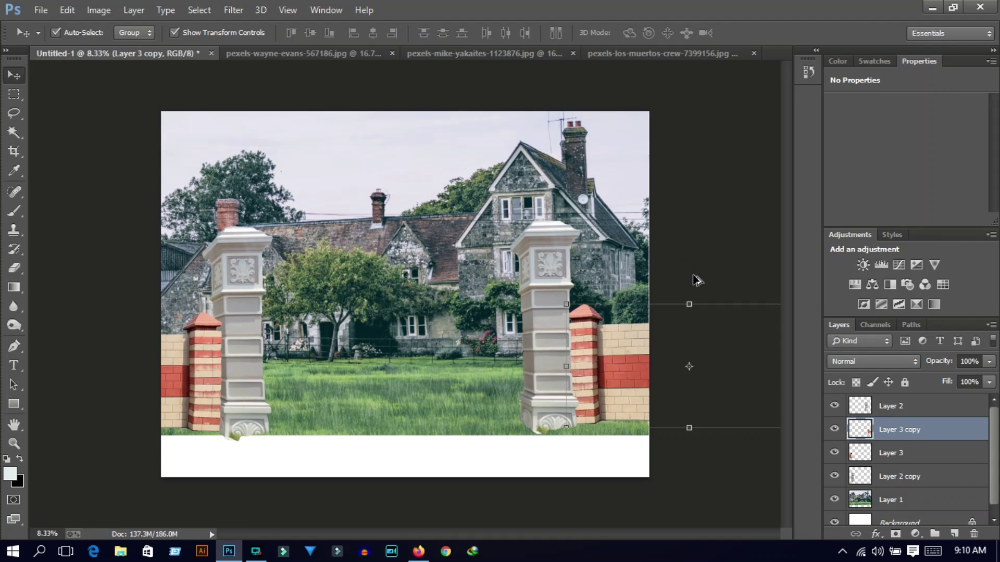
left_click_drag(692, 305, 691, 304)
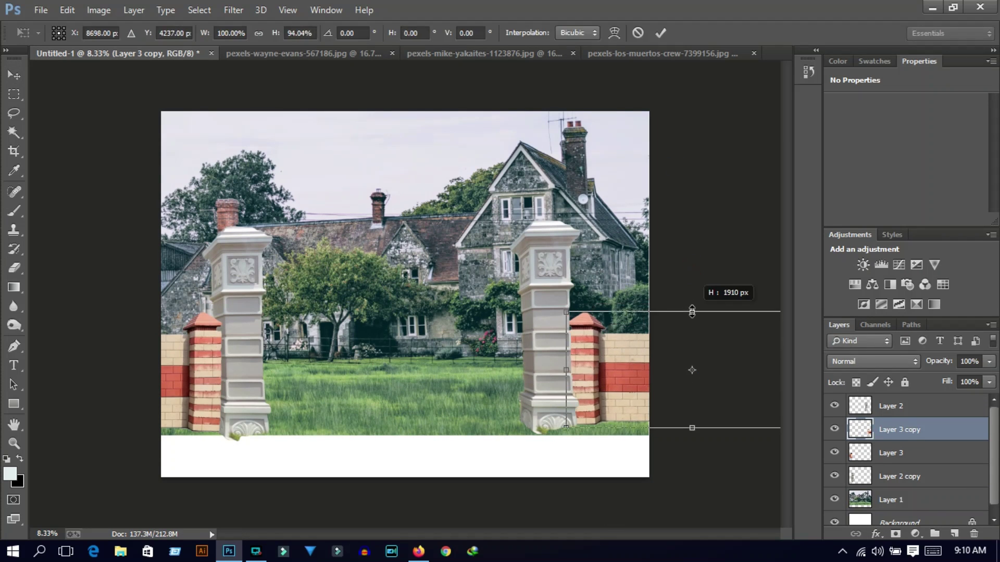
key("Return")
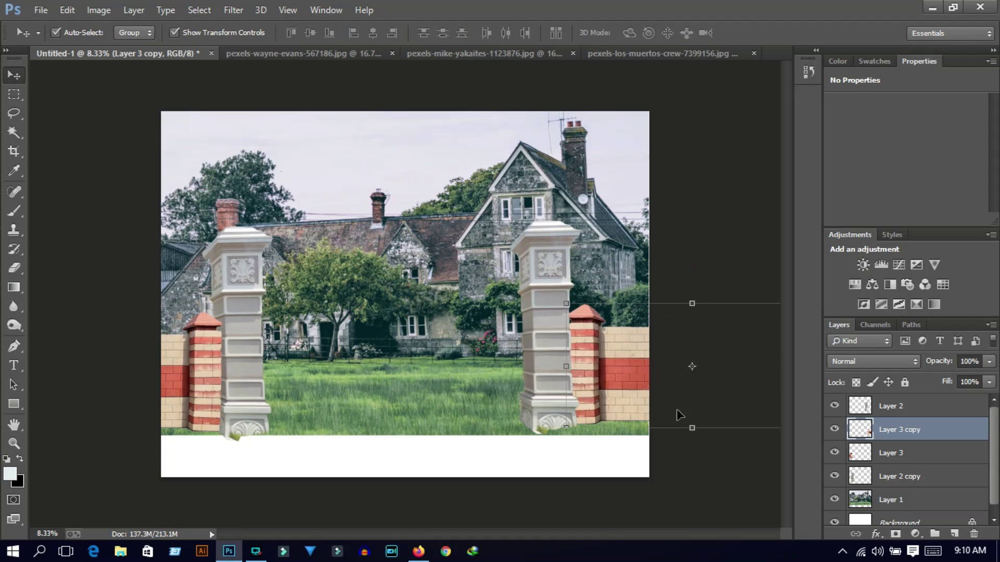
Skew the right wall section to match the perspective and adjust scene brightness.
left_click_drag(693, 304, 692, 306)
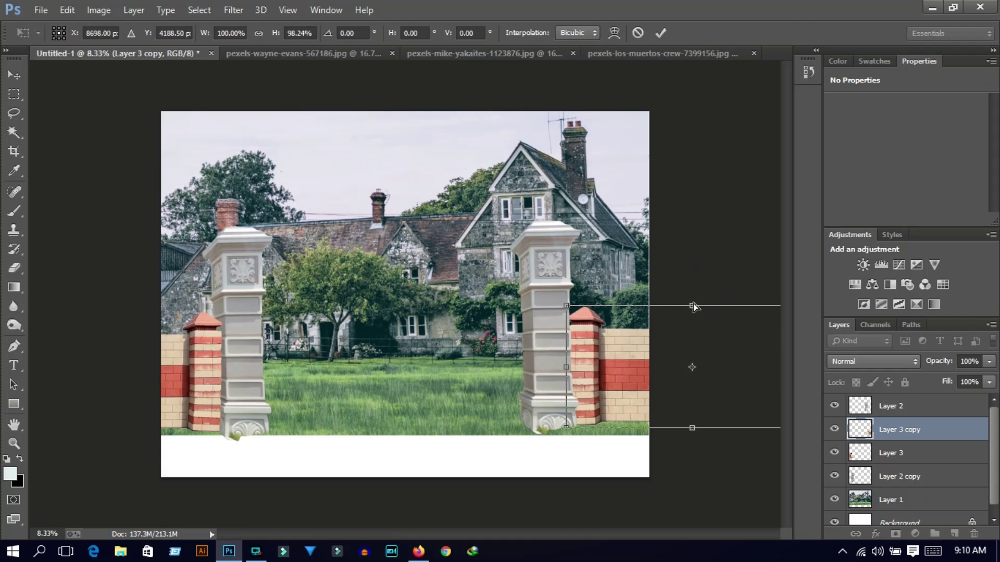
key("ctrl+minus")
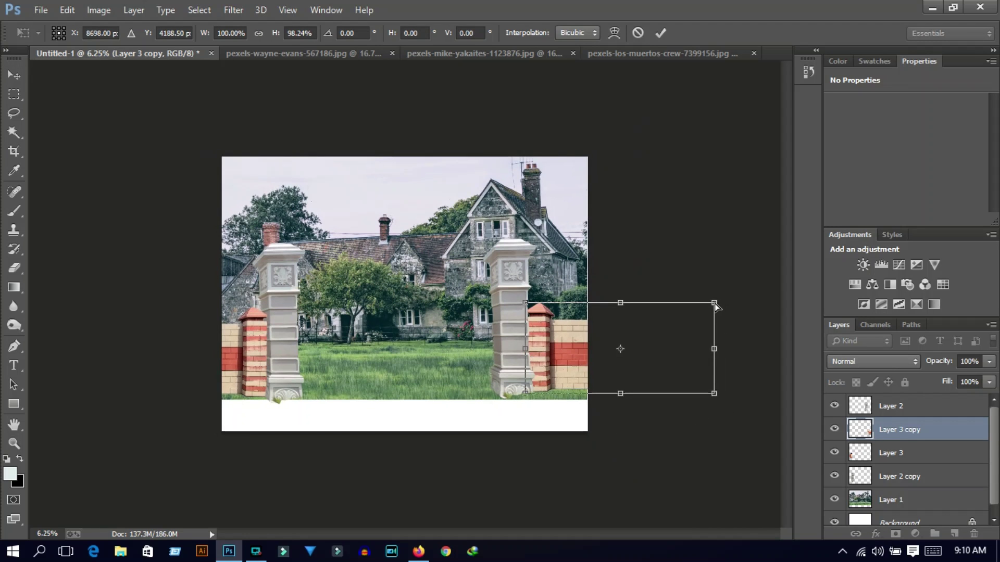
left_click_drag(718, 306, 704, 309)
left_click_drag(716, 395, 702, 388)
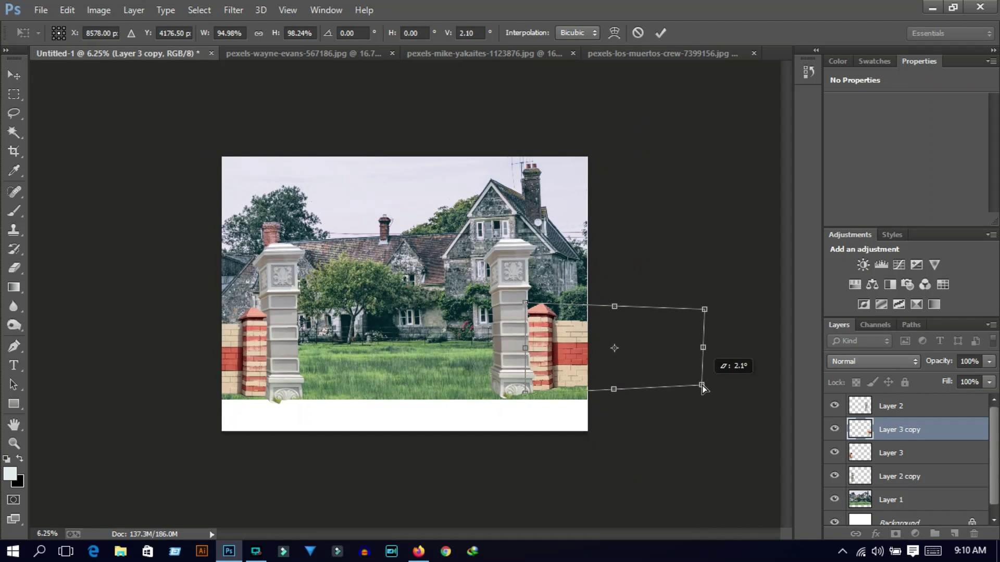
left_click(662, 34)
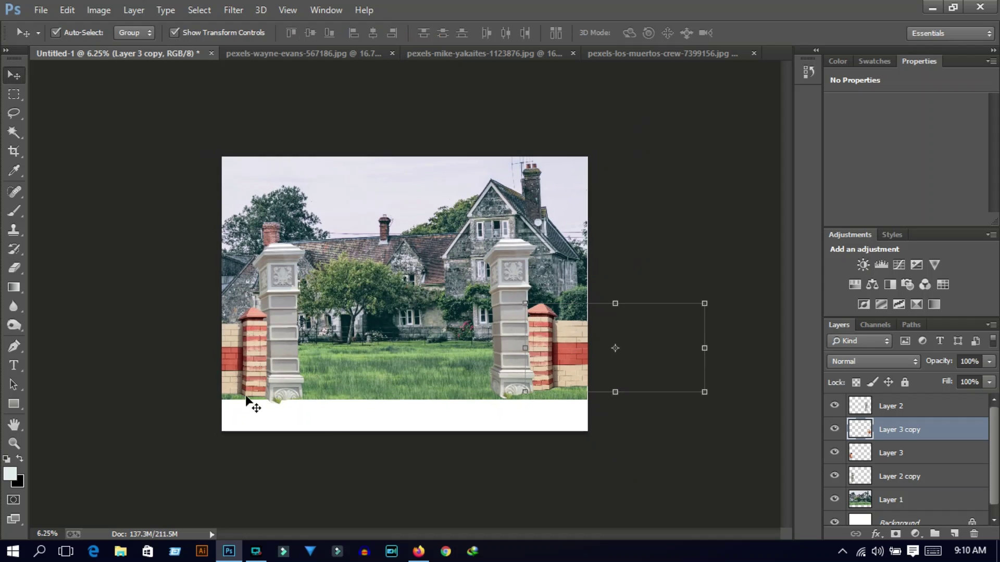
key("ctrl+plus")
key("ctrl+plus")
key("ctrl+minus")
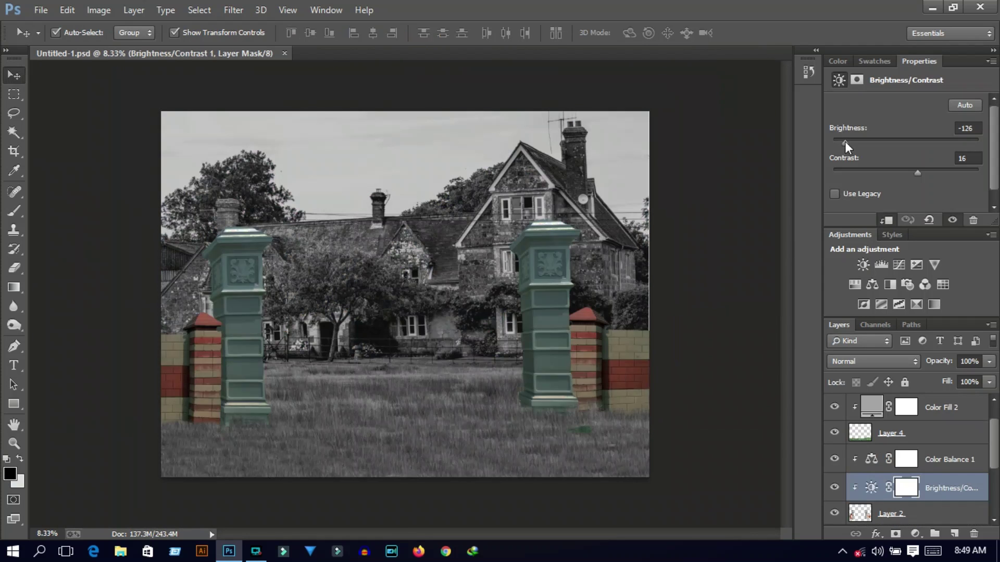
left_click_drag(844, 141, 857, 142)
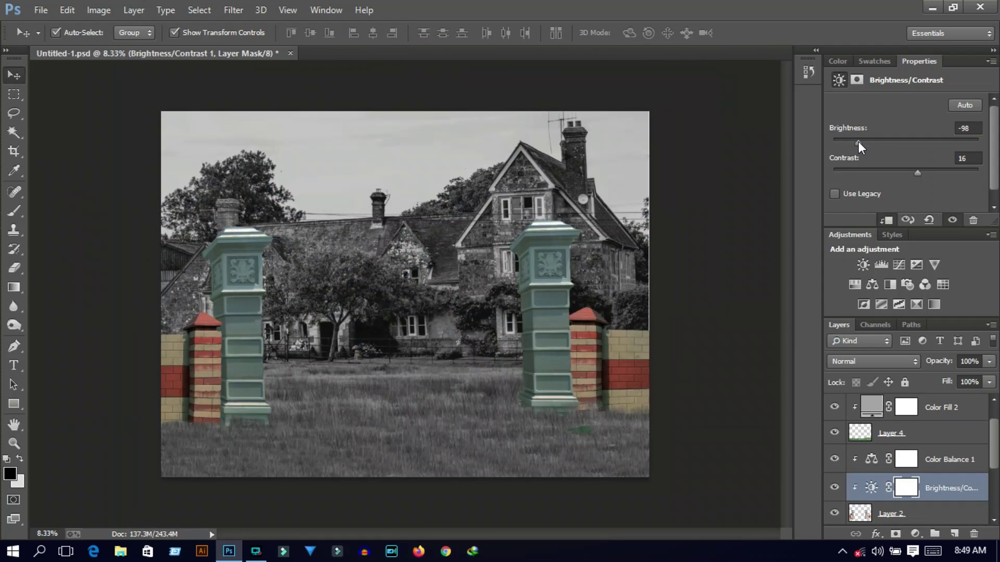
Switch to a soft round brush and zoom in on the left pillar.
left_click(12, 212)
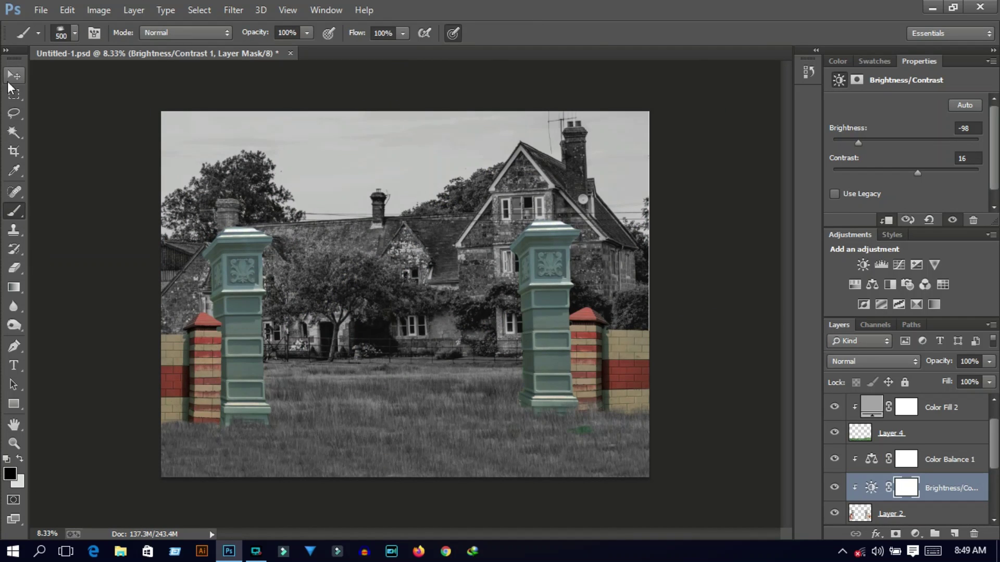
left_click(75, 32)
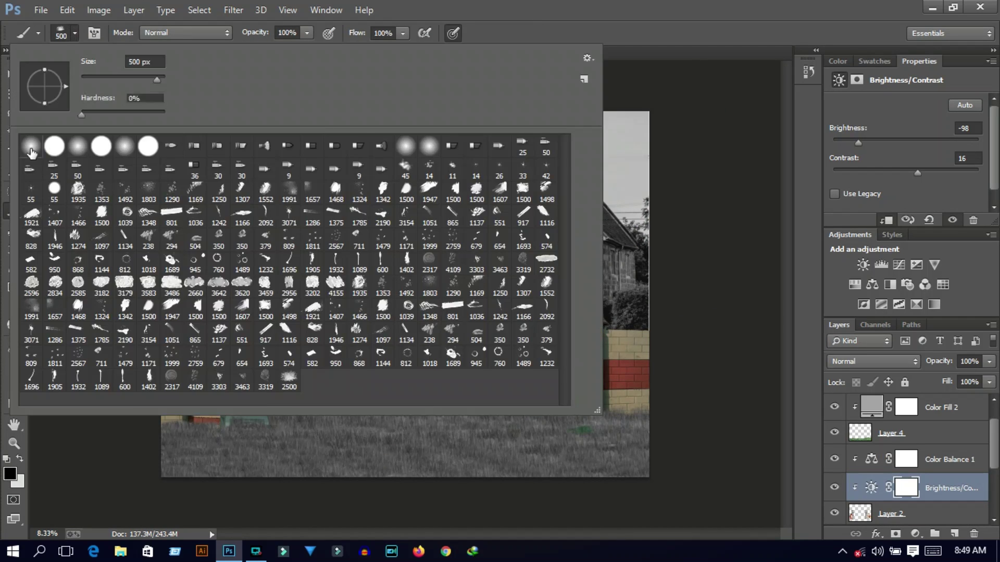
double_click(31, 152)
key("ctrl+plus")
key("ctrl+plus")
key("ctrl+plus")
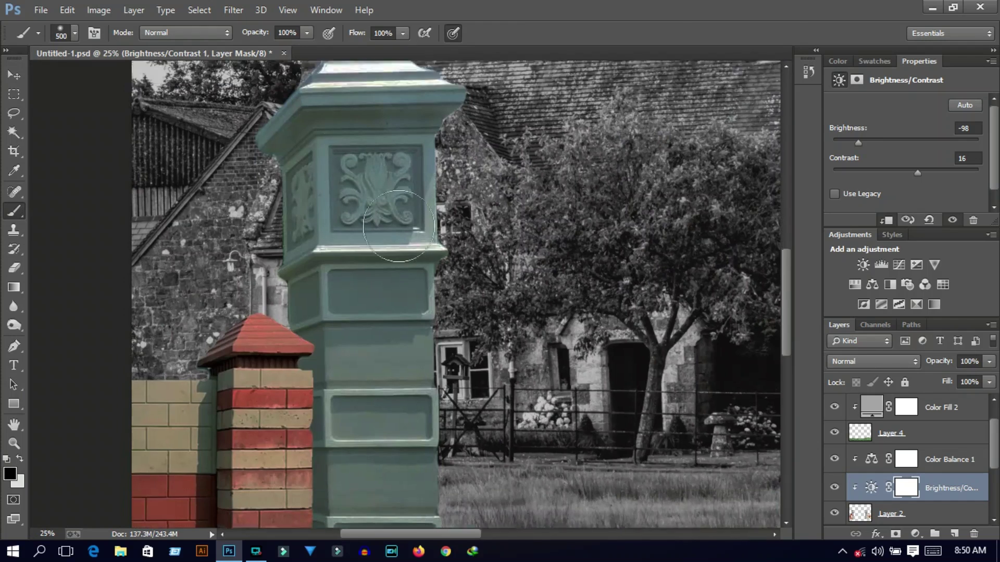
scroll(398, 226, "down", 2)
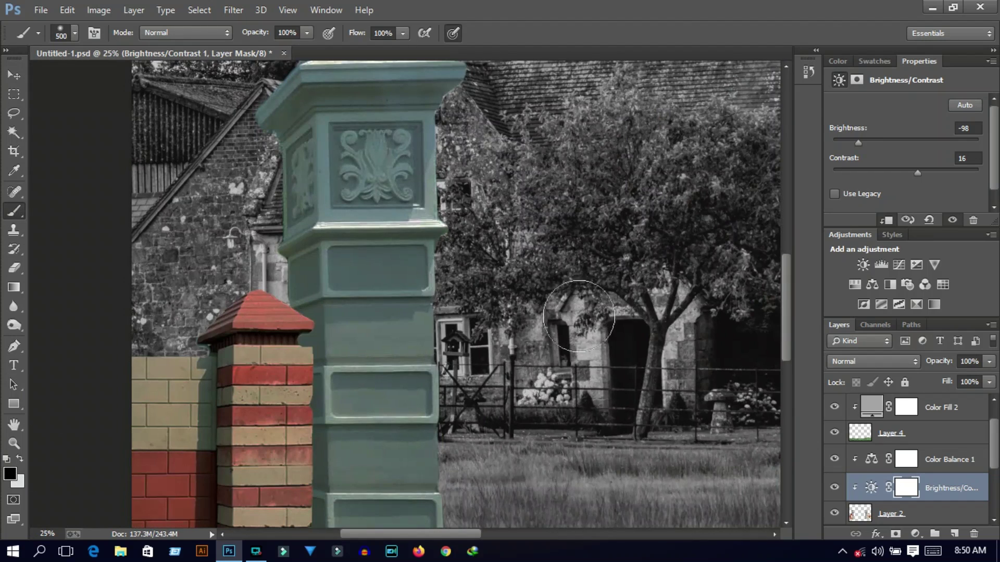
Compare with Brightness/Contrast toggled off, then delete the Color Balance 1 adjustment layer.
left_click(835, 488)
left_click(834, 488)
left_click(946, 459)
key("Delete")
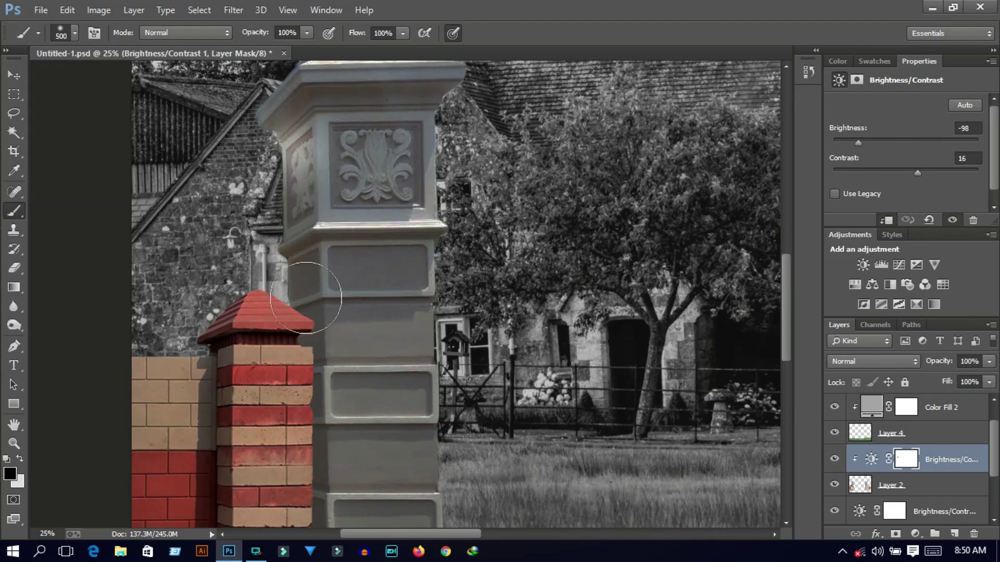
key("ctrl+minus")
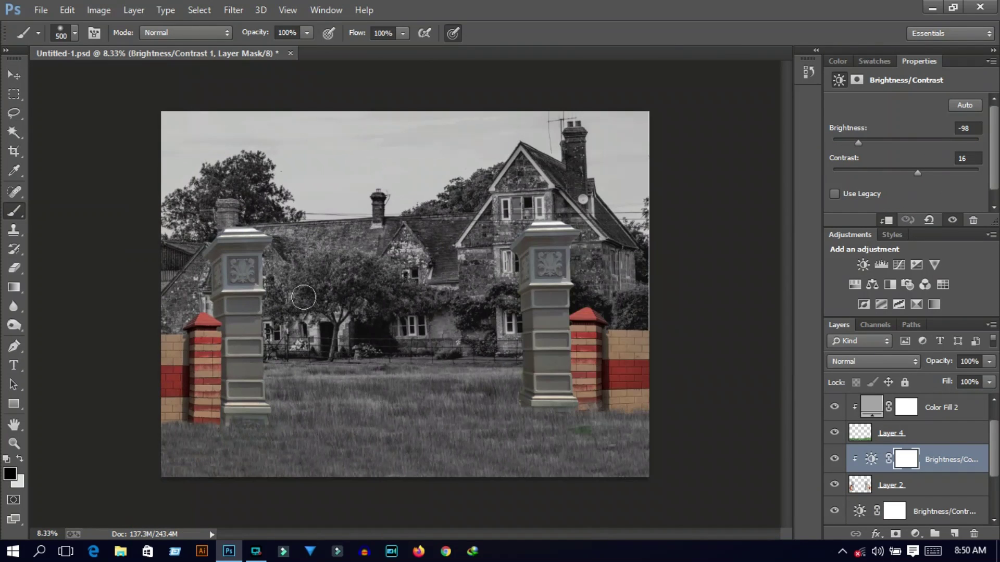
Change Color Fill 1 to a dark greyish red.
left_click(7, 75)
left_click(373, 268)
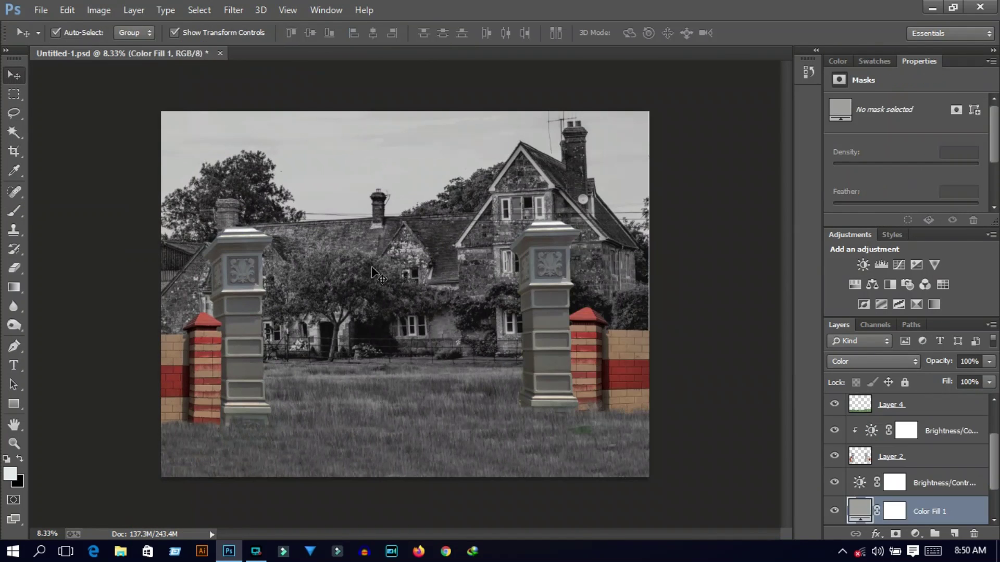
double_click(864, 511)
left_click_drag(718, 223, 698, 202)
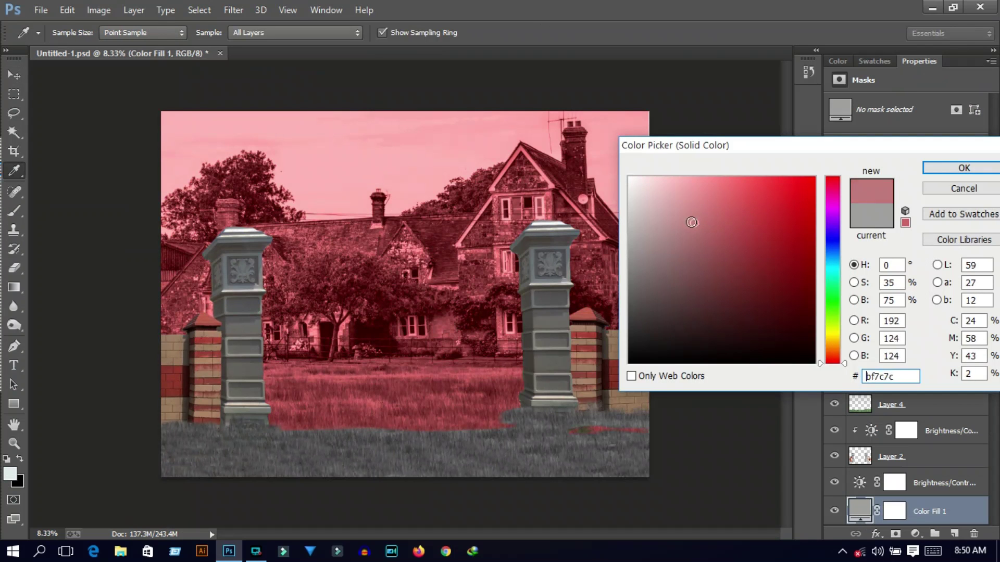
left_click_drag(714, 279, 742, 326)
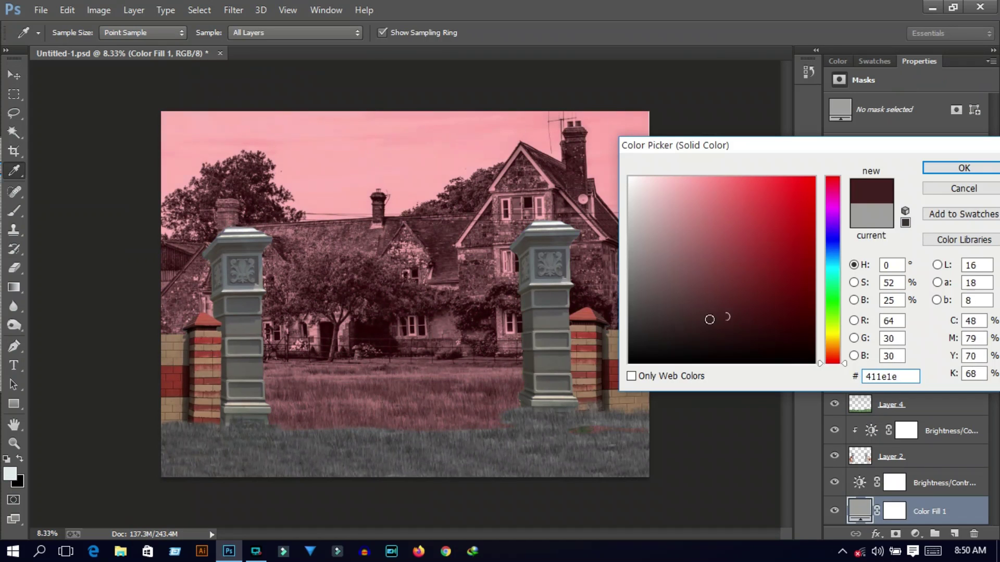
left_click_drag(669, 323, 650, 313)
left_click(964, 168)
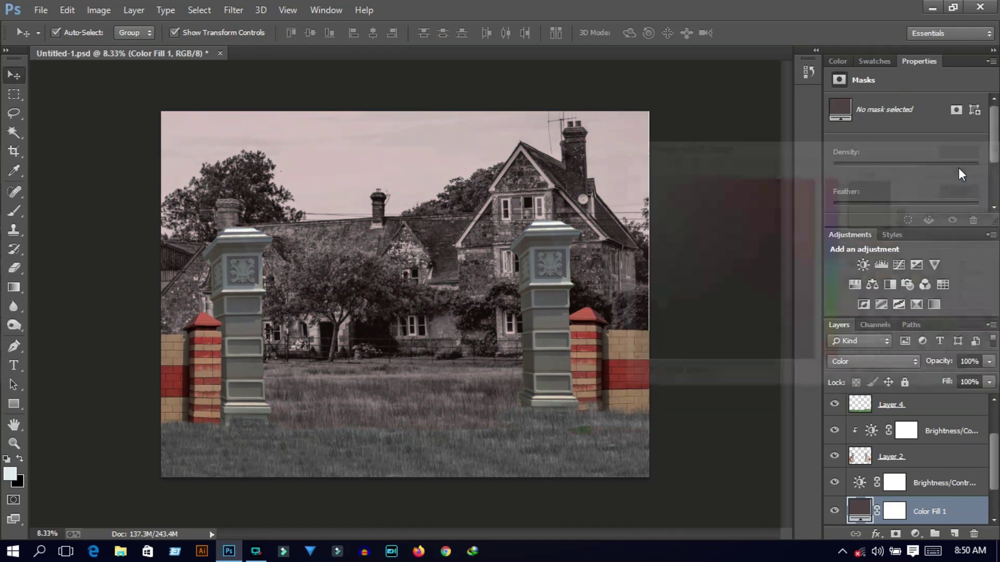
Add a tan Solid Color fill above Layer 2 using the Color blend mode.
left_click(891, 457)
left_click(914, 533)
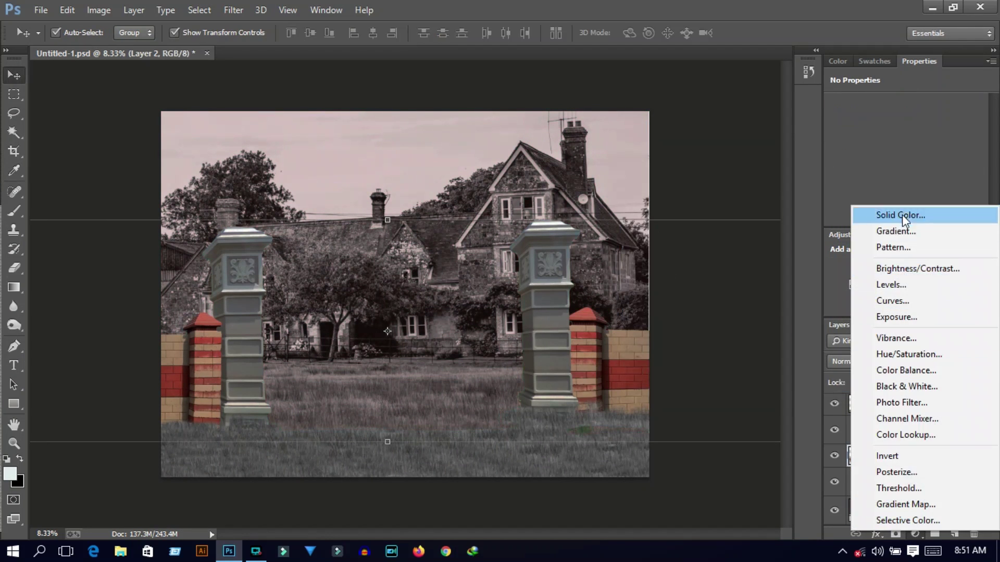
left_click(900, 215)
mouse_move(834, 309)
left_mouse_down()
mouse_move(834, 293)
mouse_move(834, 347)
left_mouse_up()
left_click(701, 232)
left_click(963, 174)
left_click(865, 361)
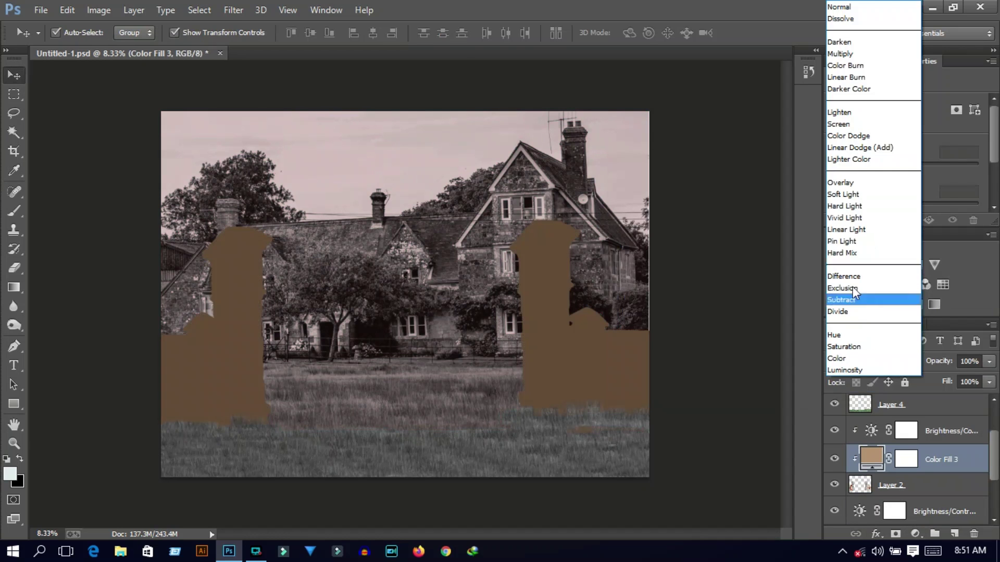
left_click(839, 361)
Make Color Fill 3 near-black and settle on a blend mode that greys the pillars and bricks.
double_click(875, 460)
mouse_move(736, 279)
left_mouse_down()
mouse_move(775, 330)
mouse_move(795, 329)
mouse_move(633, 223)
mouse_move(681, 201)
mouse_move(635, 312)
mouse_move(647, 336)
mouse_move(746, 346)
left_mouse_up()
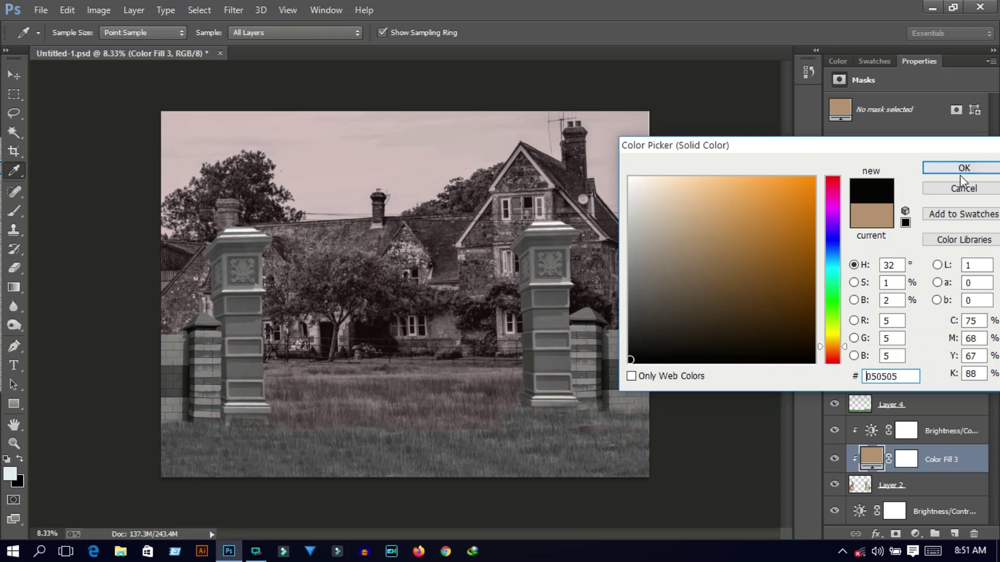
left_click(963, 168)
left_click(867, 362)
left_click(837, 199)
left_click(870, 361)
left_click(840, 183)
left_click(867, 366)
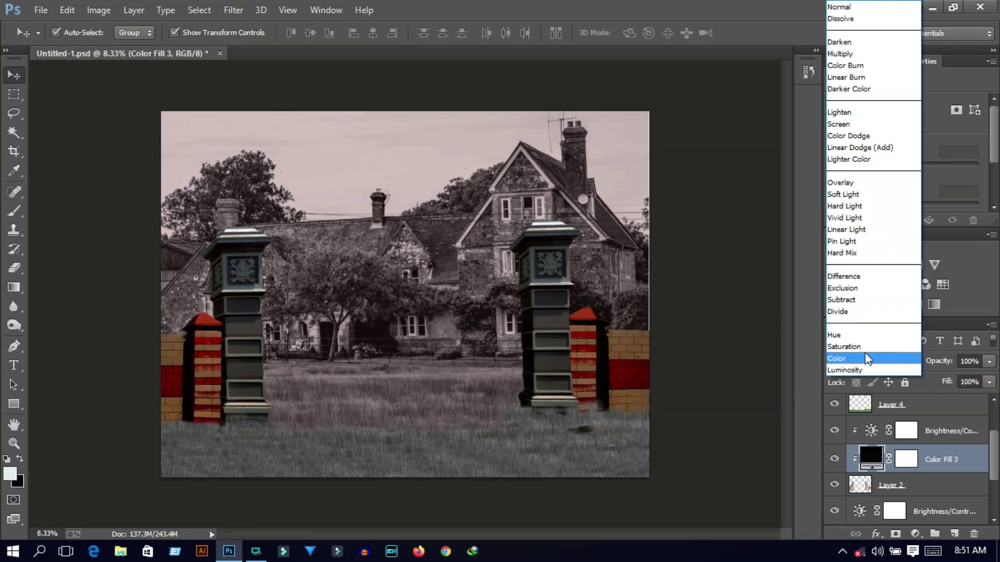
left_click(854, 284)
left_click(867, 362)
left_click(843, 129)
left_click(854, 361)
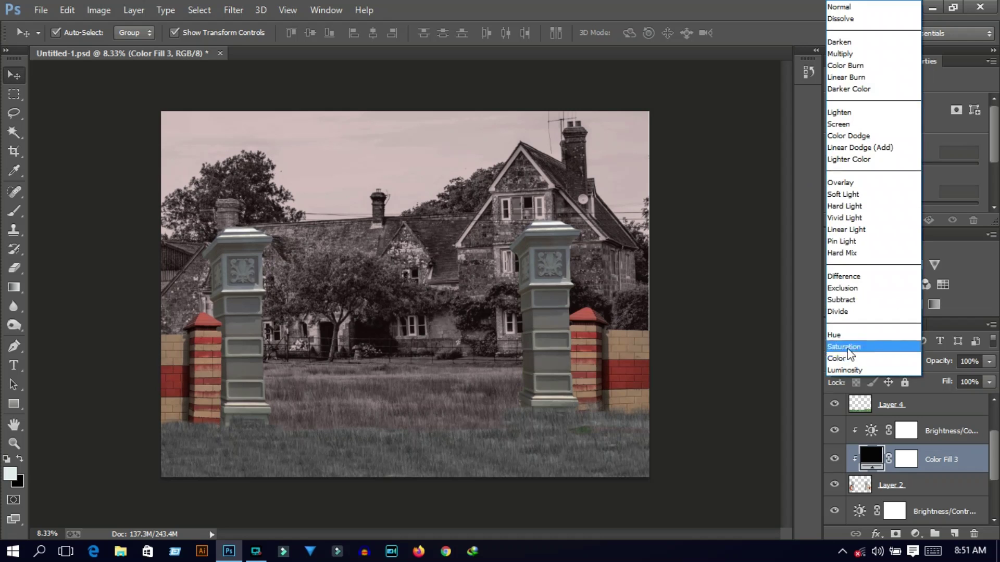
Raise the Brightness/Contrast layer's contrast to darken the pillars.
left_click(874, 430)
left_click_drag(906, 170, 967, 172)
left_click(743, 267)
key("x")
key("ctrl+plus")
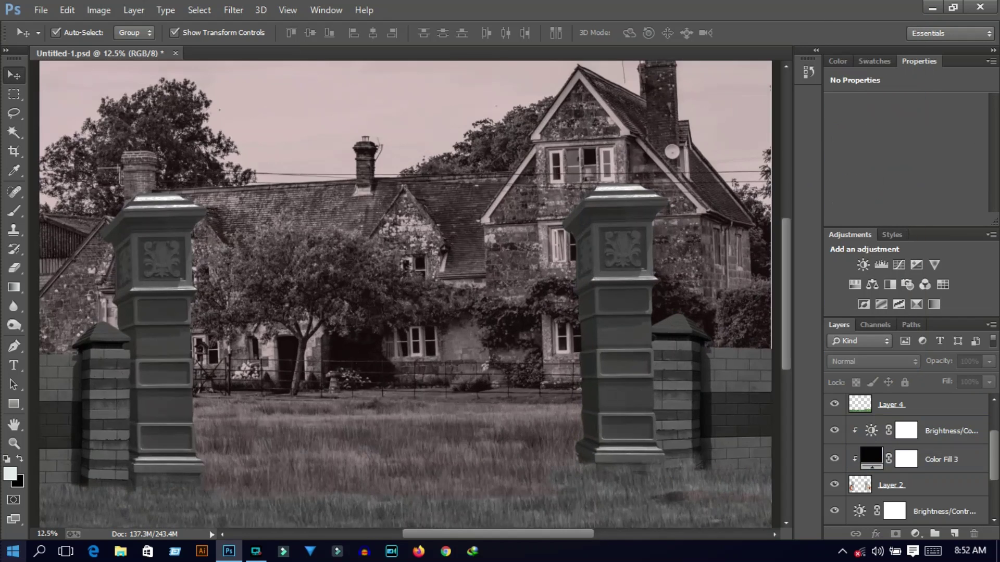
Add a clipped layer above Layer 2 and paint a black shadow down the left pillar.
left_click(890, 485)
key("b")
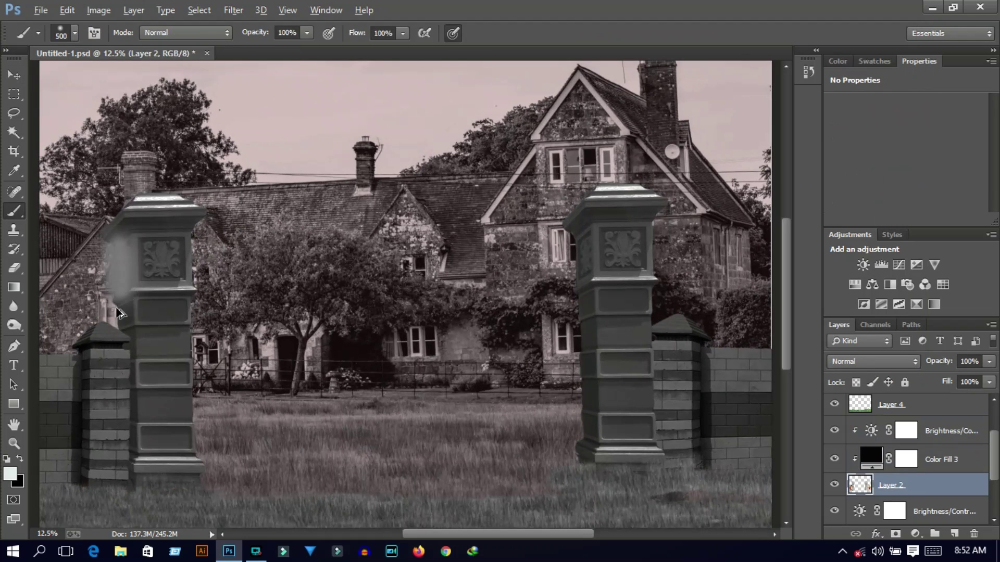
key("alt+bracketright")
key("alt+bracketright")
key("x")
left_click(908, 485)
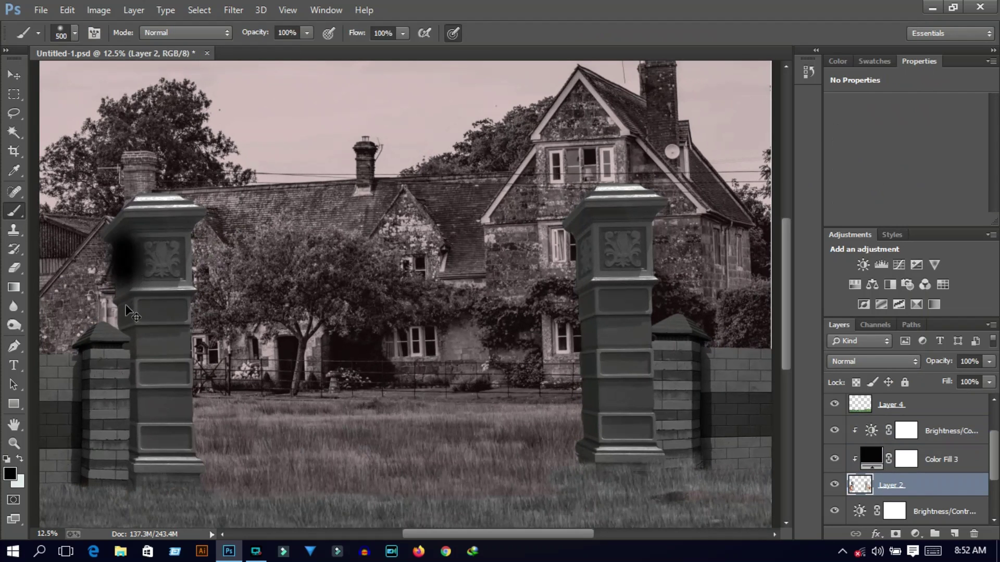
left_click(954, 534)
left_click_drag(115, 237, 119, 314)
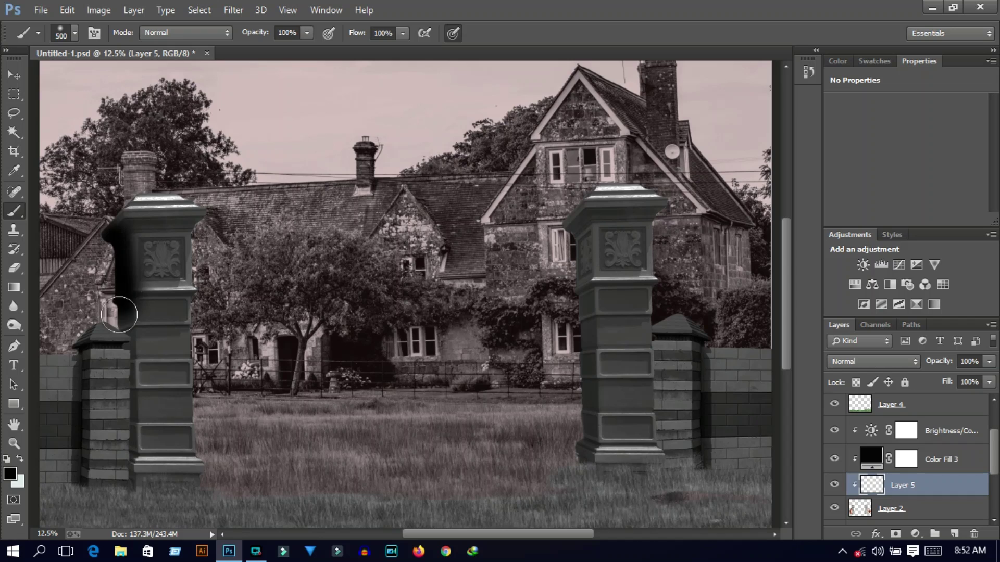
Set the shading layer to Soft Light at reduced opacity (71%).
key("ctrl+plus")
scroll(357, 383, "left", 10)
scroll(357, 383, "left", 4)
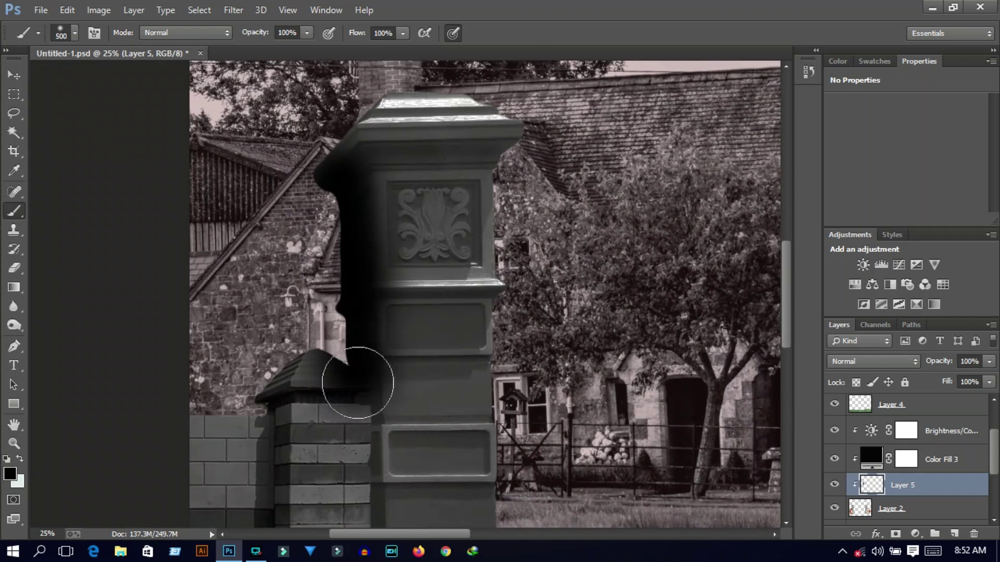
scroll(346, 279, "up", 3)
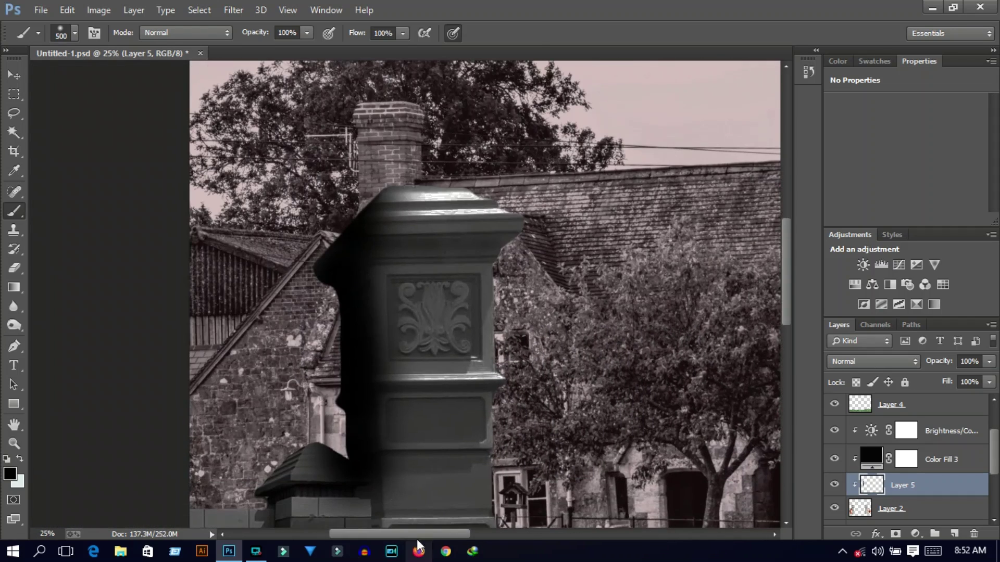
left_click(885, 362)
left_click(853, 197)
scroll(412, 503, "right", 10)
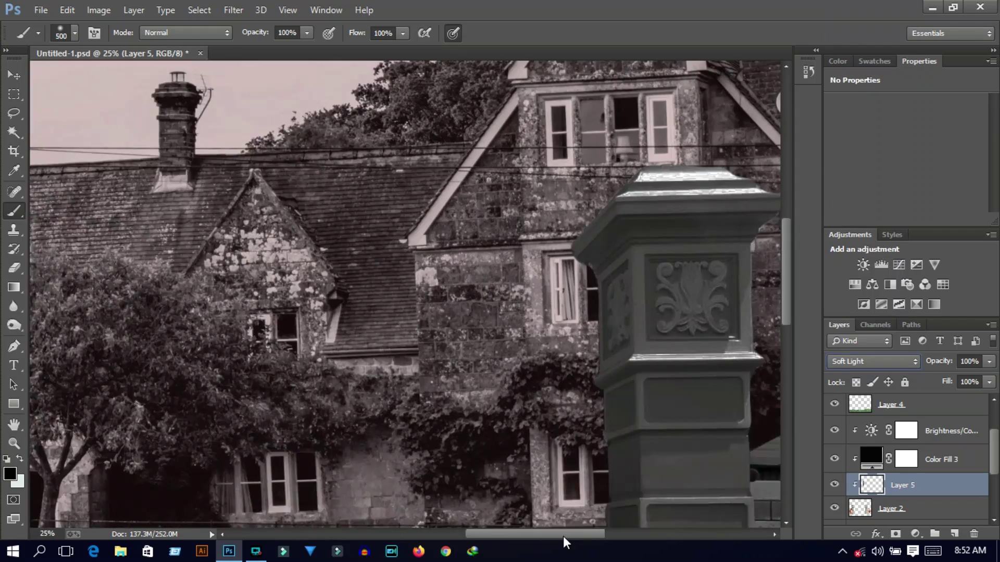
scroll(312, 313, "right", 5)
scroll(292, 386, "down", 5)
scroll(284, 437, "down", 2)
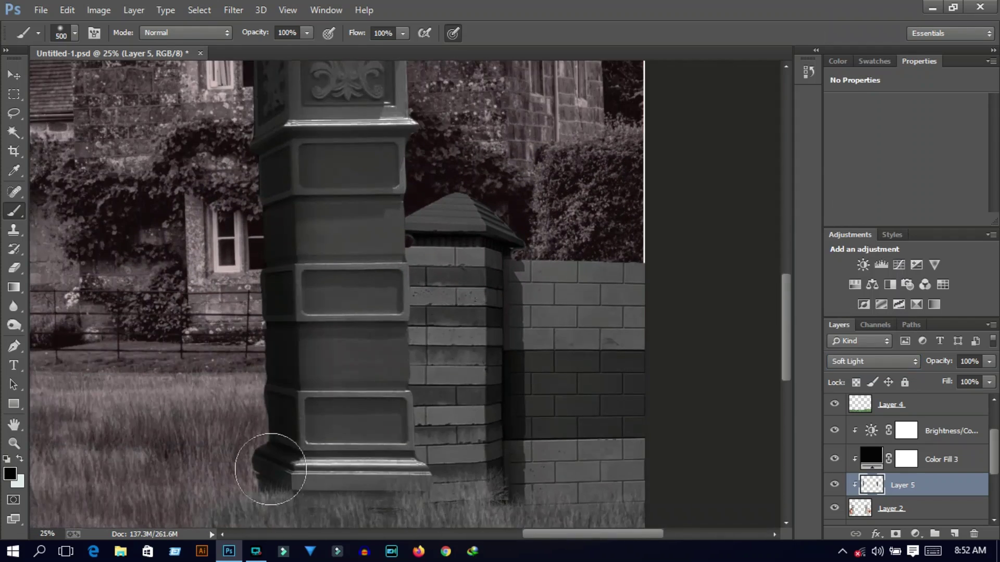
key("ctrl+minus")
left_click(988, 362)
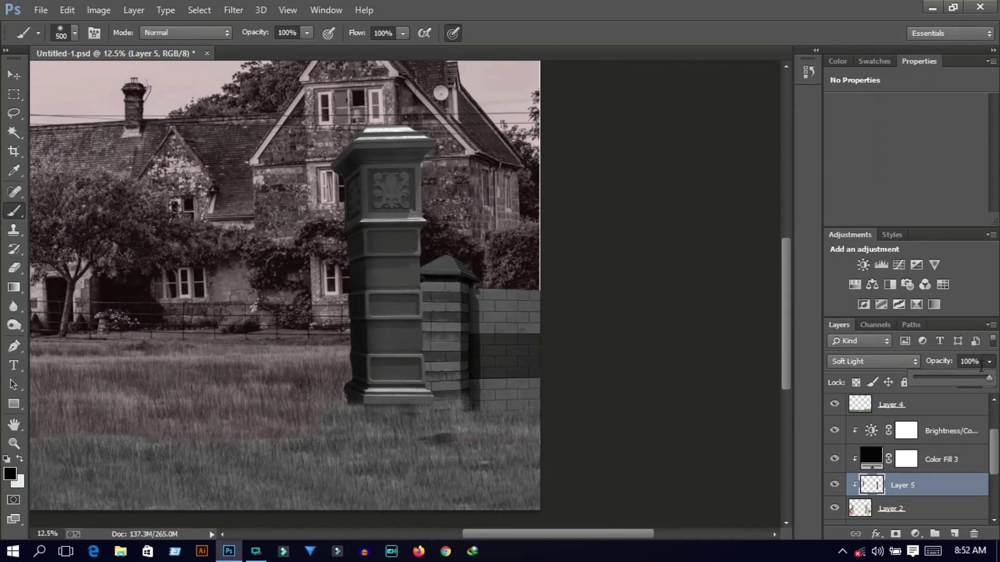
Shade the left small brick pillar, its adjoining wall and the grass along the base.
key("ctrl+alt+shift+h")
left_click_drag(335, 315, 337, 419)
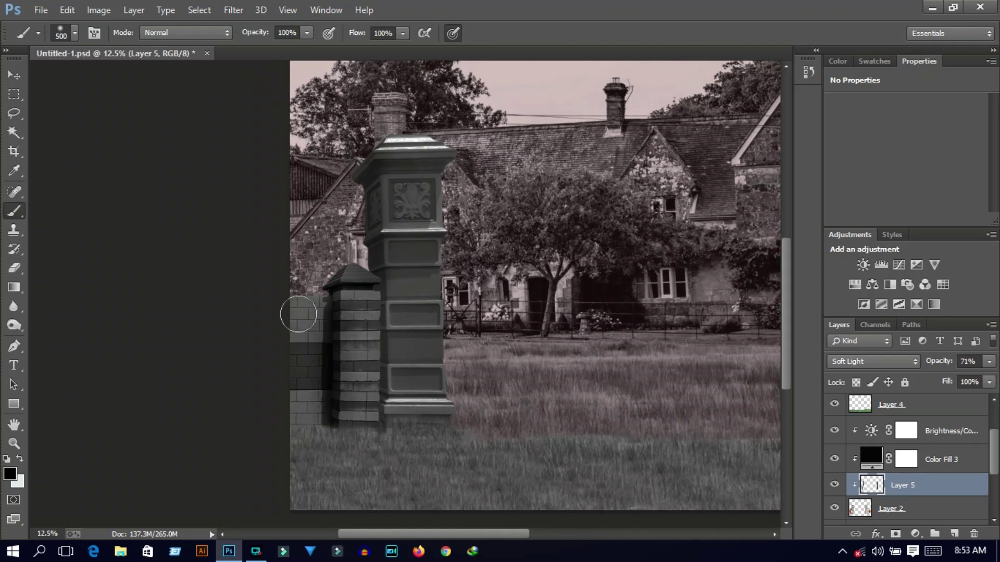
left_click_drag(301, 301, 285, 425)
left_click_drag(368, 425, 460, 436)
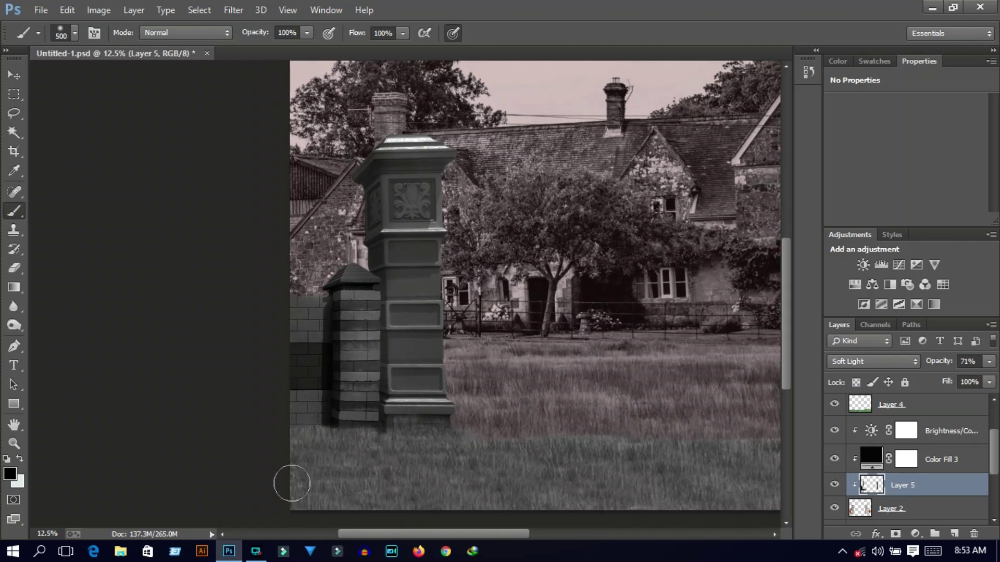
Shade the right pillar's base, its small brick pillar and the neighbouring brick walls.
key("ctrl+alt+shift+h")
mouse_move(476, 403)
left_mouse_down()
mouse_move(575, 402)
mouse_move(632, 373)
left_mouse_up()
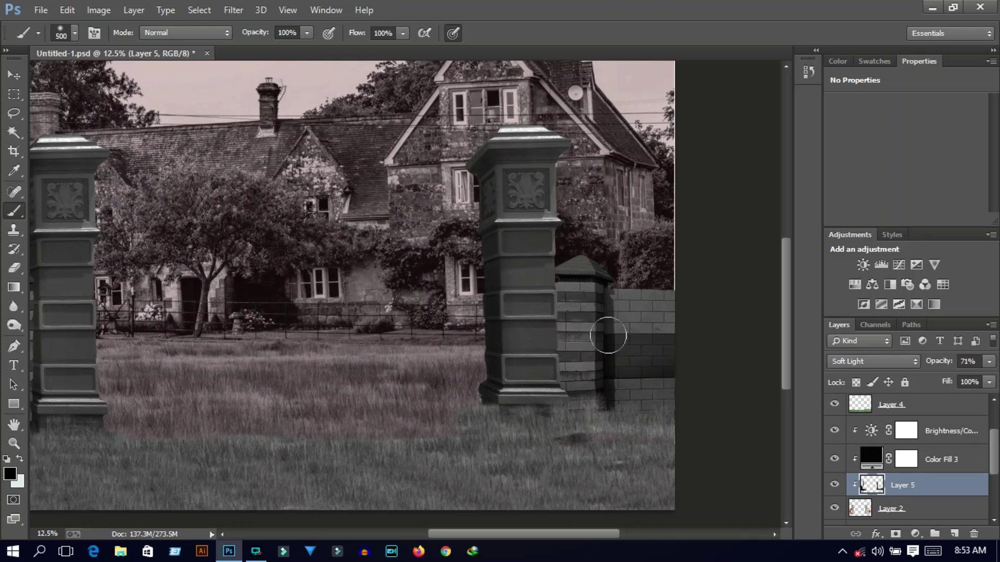
left_click_drag(617, 286, 619, 427)
left_click_drag(668, 370, 703, 310)
left_click_drag(566, 396, 579, 362)
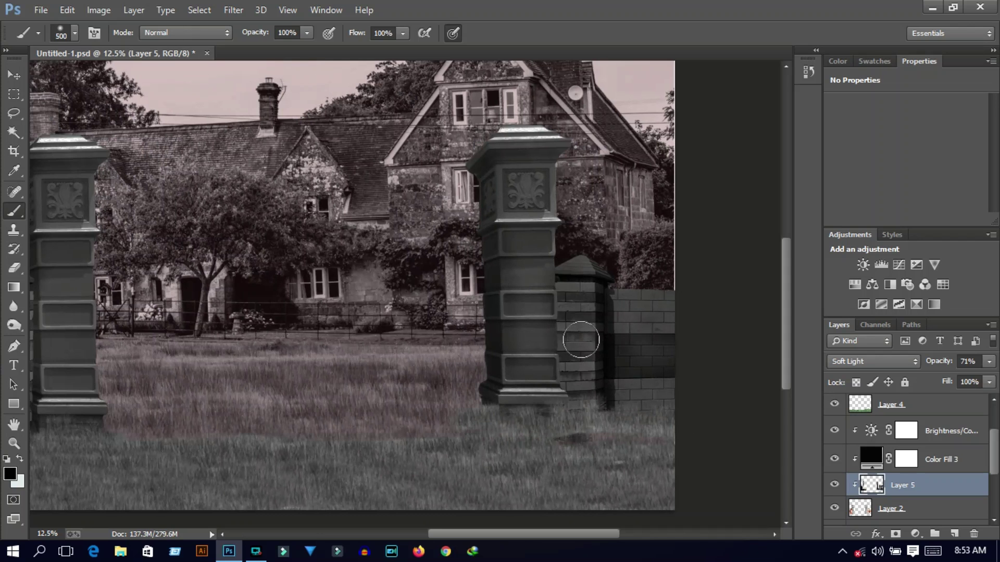
left_click_drag(555, 189, 558, 344)
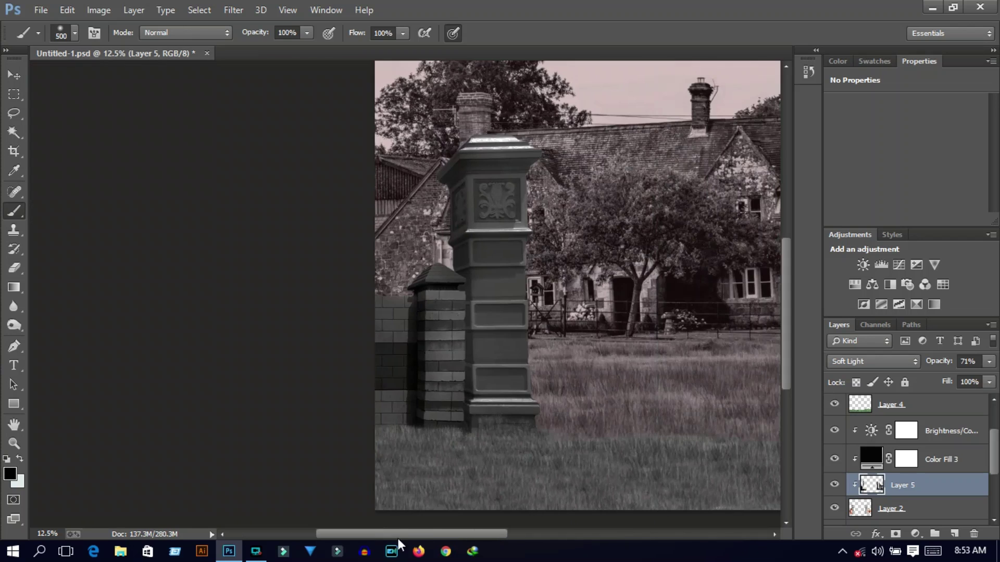
Lasso the top of the left wall into a sloping edge, delete it, and deselect.
left_click(12, 116)
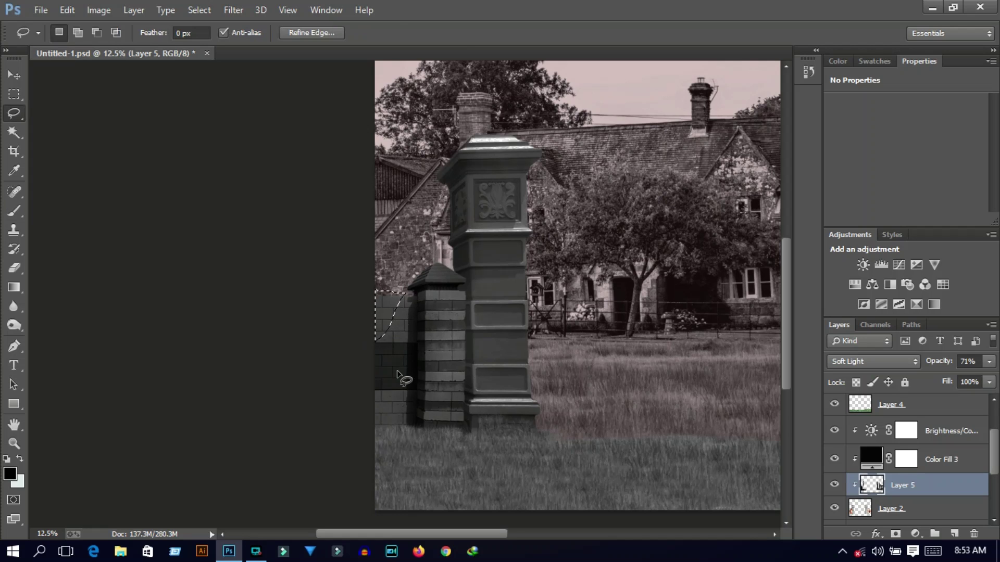
key("ctrl+plus")
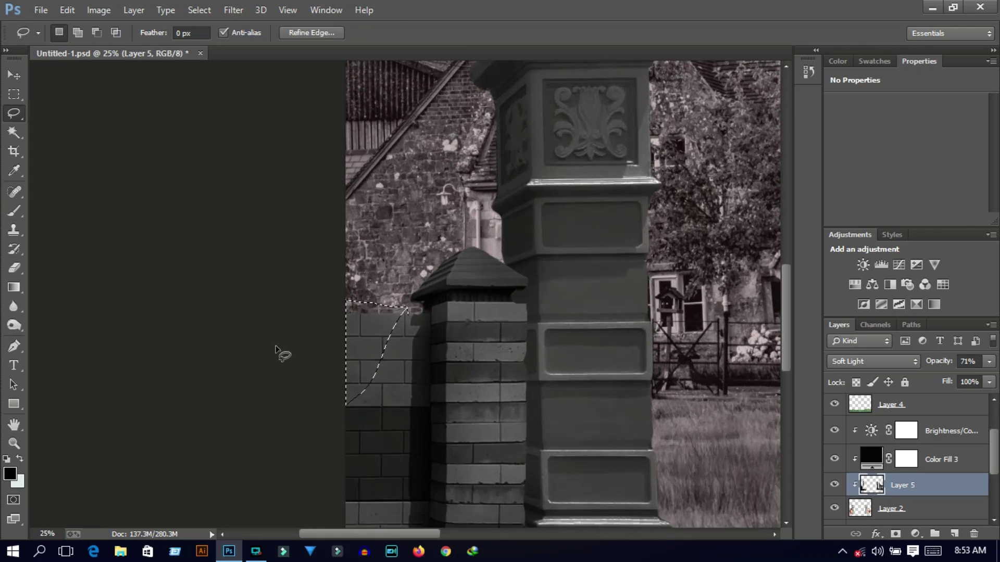
key("alt+bracketleft")
right_click(371, 338)
left_click(414, 40)
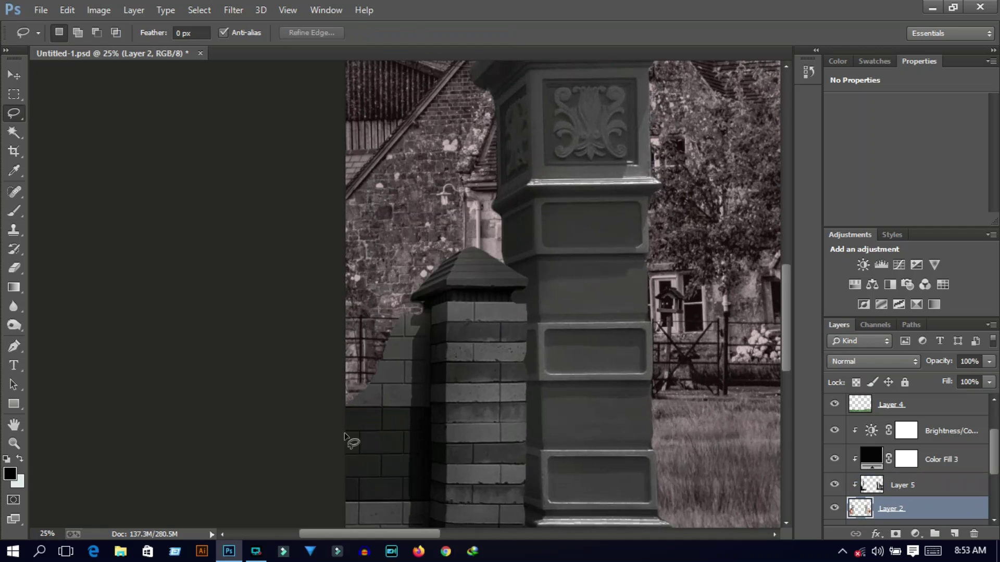
key("ctrl+0")
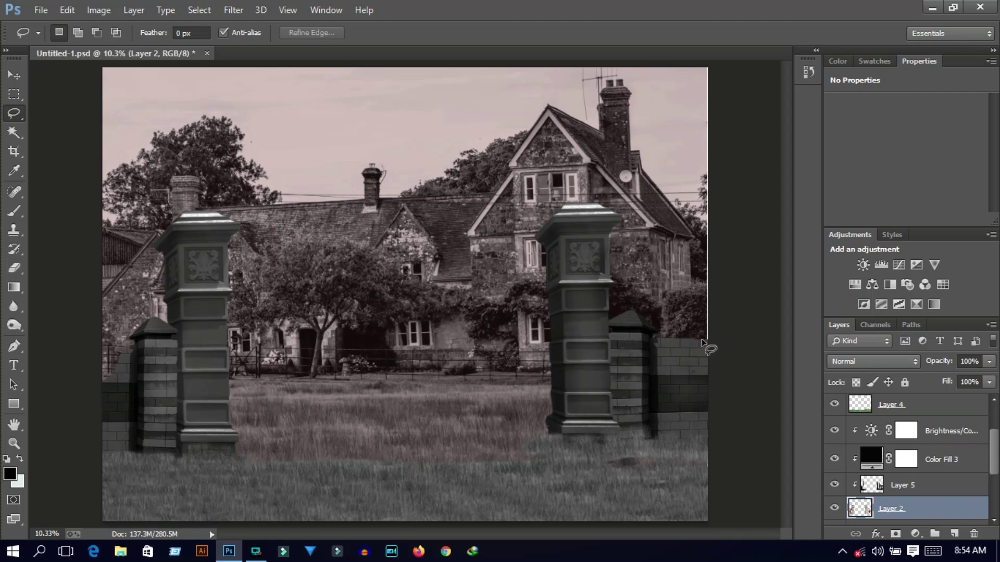
right_click(540, 38)
left_click(557, 45)
Add a new empty layer directly above Layer 1.
key("v")
left_click(56, 140)
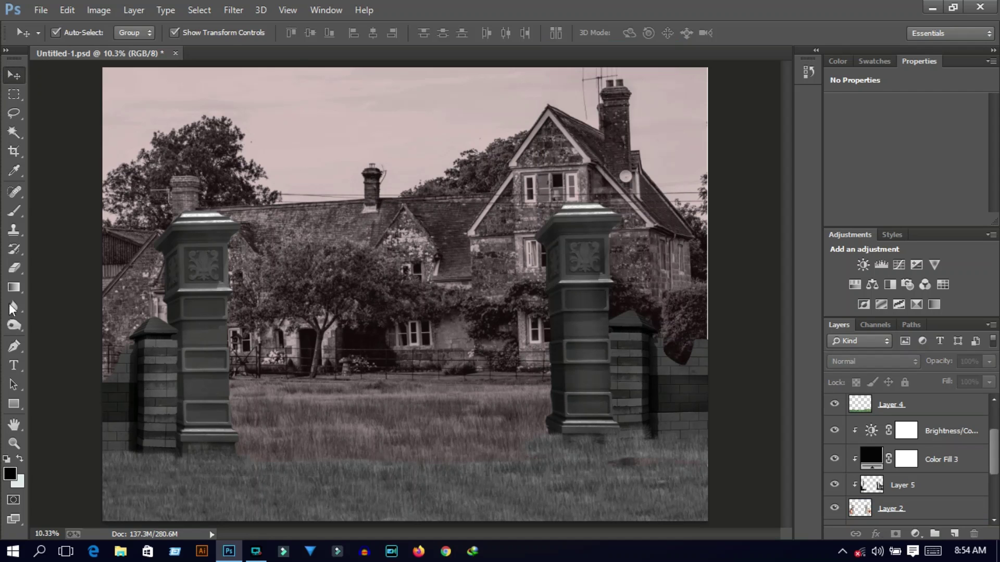
key("b")
scroll(906, 489, "down", 3)
left_click(906, 492)
left_click(954, 534)
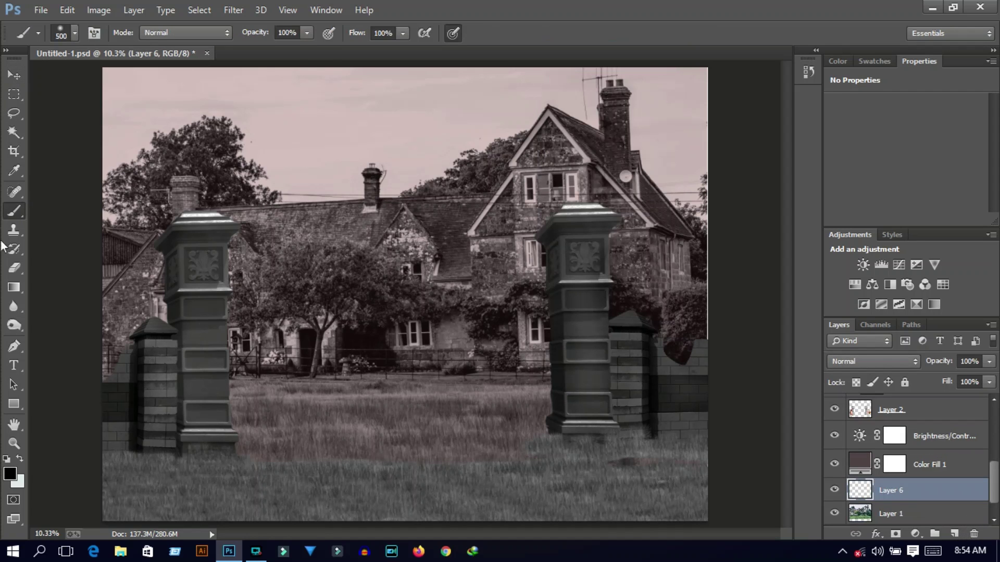
Sample light pink from the sky and brush faint haze at 12% flow over trees and wall.
left_click(9, 474)
left_click(219, 103)
left_click(960, 167)
left_click(68, 41)
left_click(157, 85)
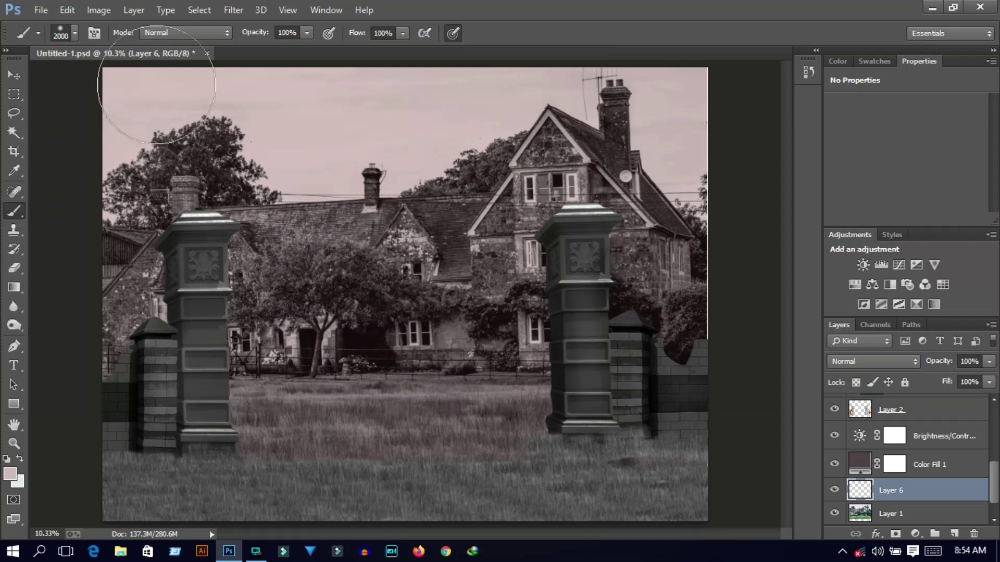
left_click(571, 26)
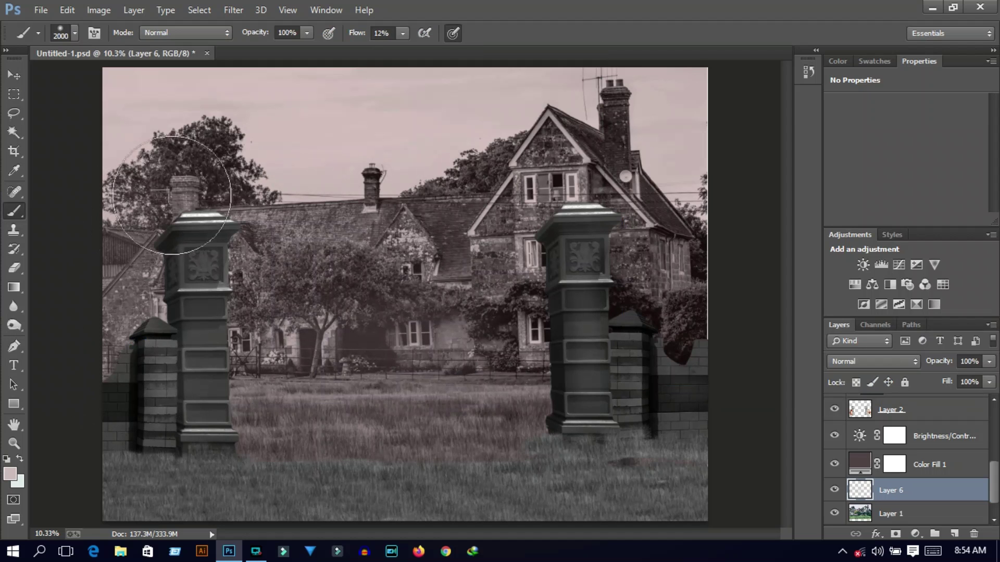
left_click_drag(725, 402, 645, 338)
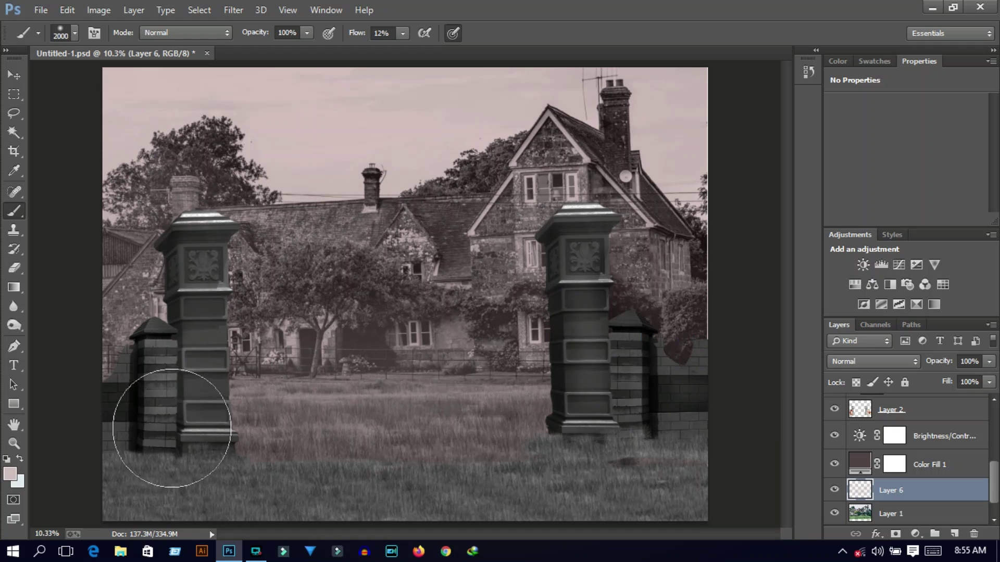
left_click_drag(522, 434, 569, 424)
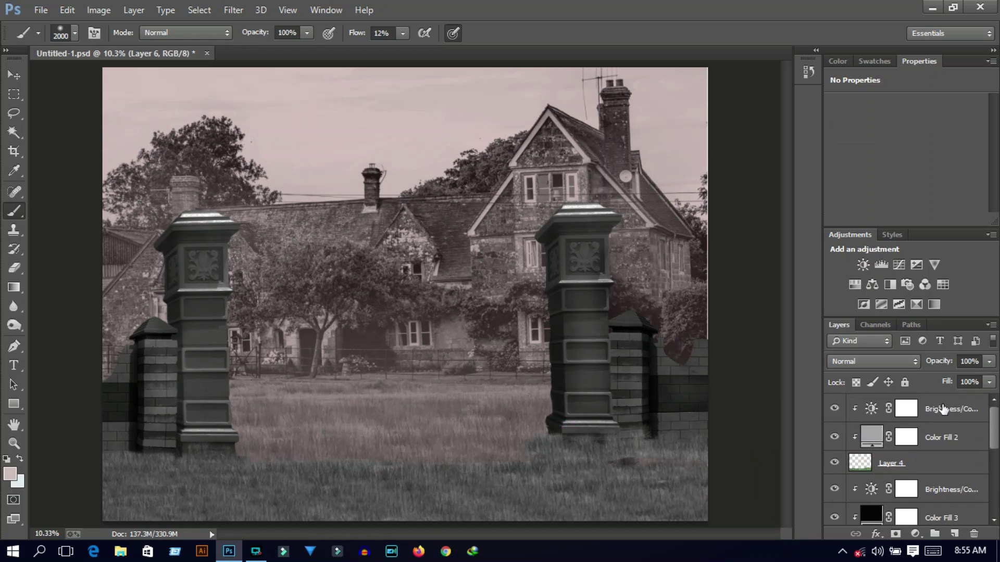
Add a new top layer and lighten the foreground grass with soft pink strokes.
left_click(953, 533)
left_click_drag(178, 479, 602, 495)
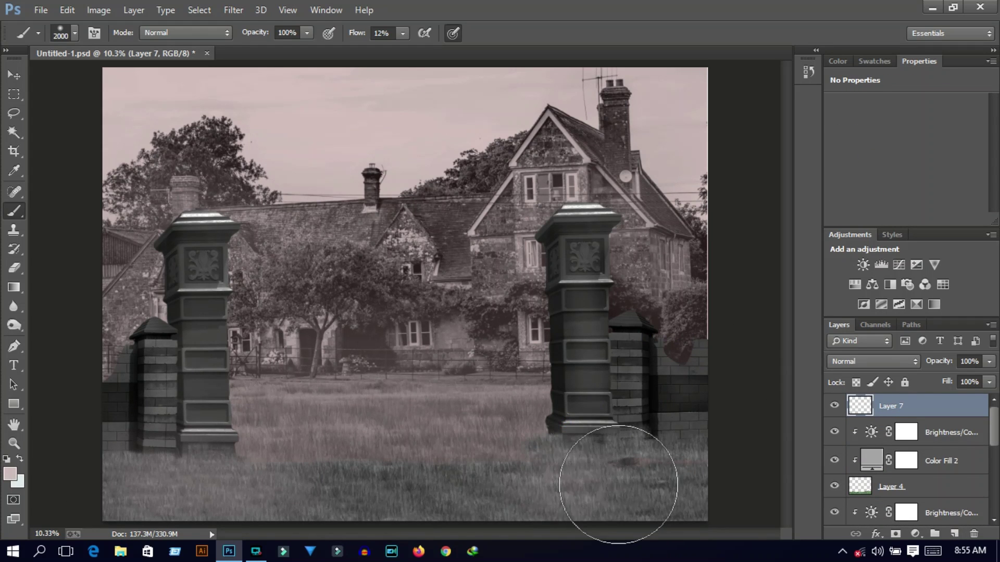
key("v")
left_click(60, 124)
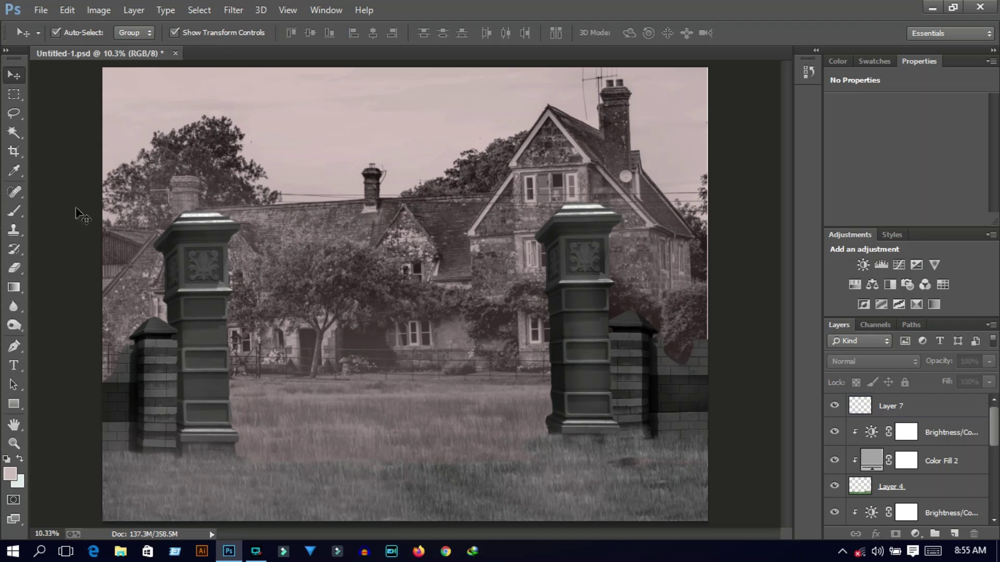
Open the pexels masked-figure JPG from Downloads and dock it as its own tab.
left_click(41, 10)
left_click(31, 30)
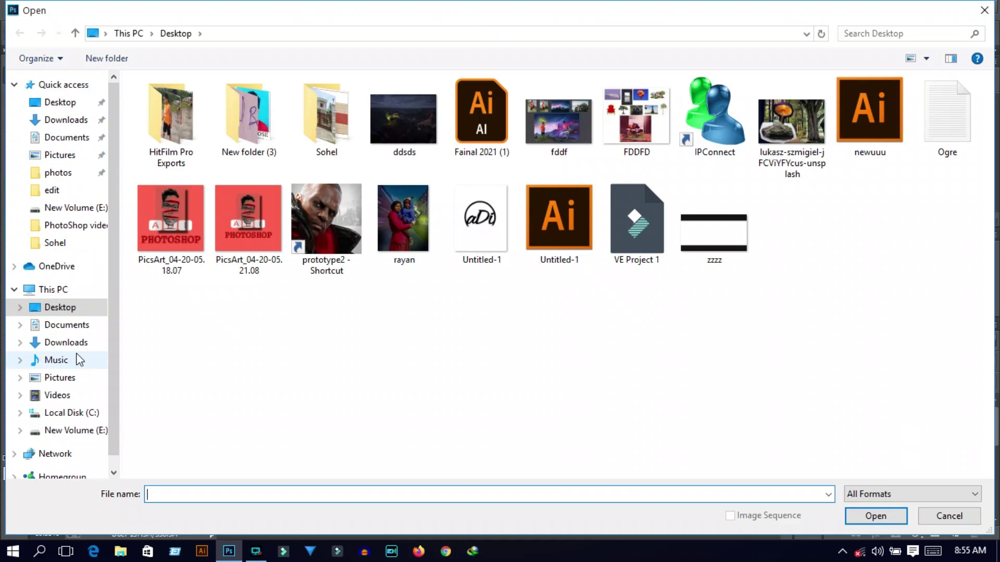
left_click(60, 343)
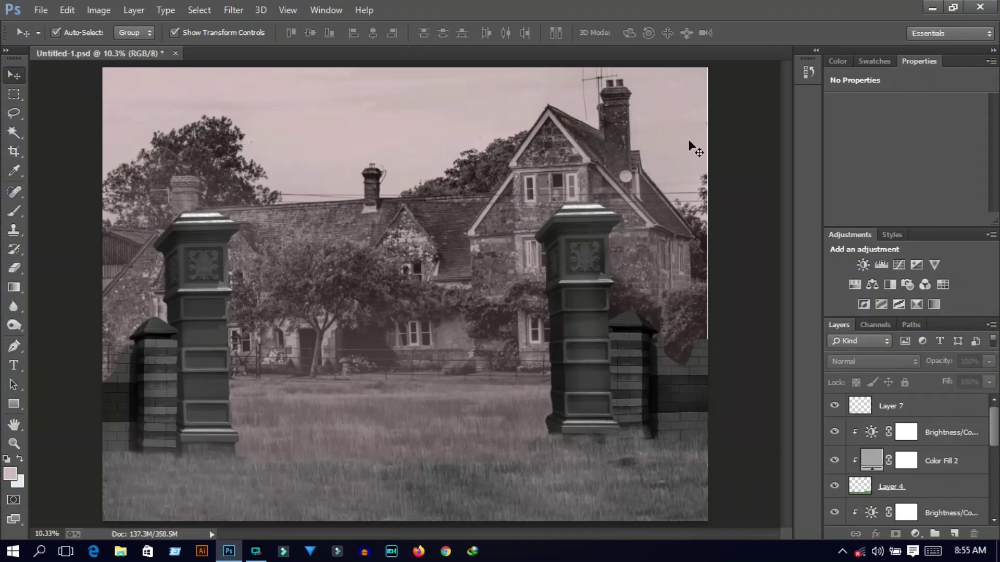
left_click_drag(137, 61, 284, 54)
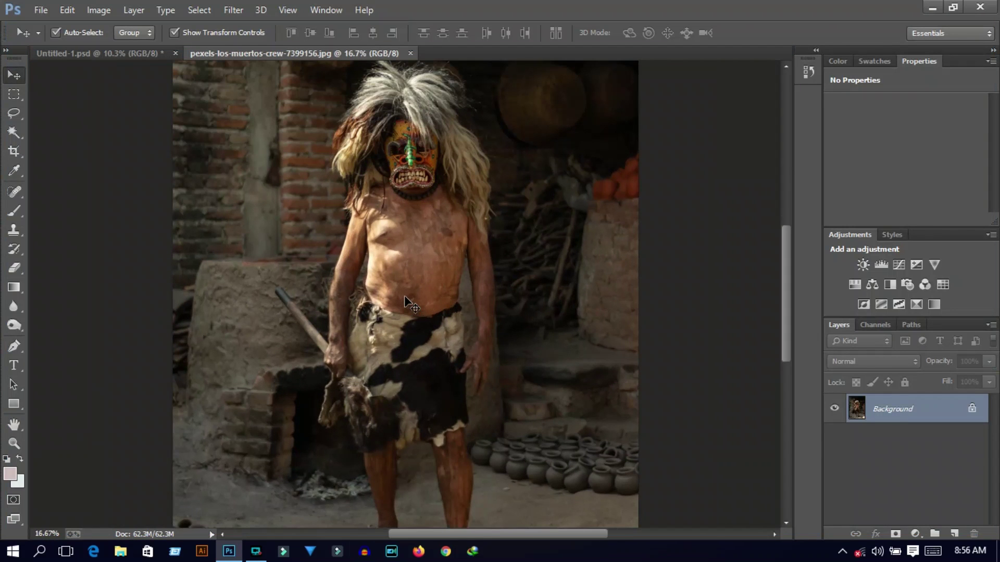
Apply a Curves adjustment with a slight midtone lift to the photo.
left_click(99, 10)
left_click(276, 65)
left_click_drag(772, 191, 770, 196)
left_click(919, 71)
key("w")
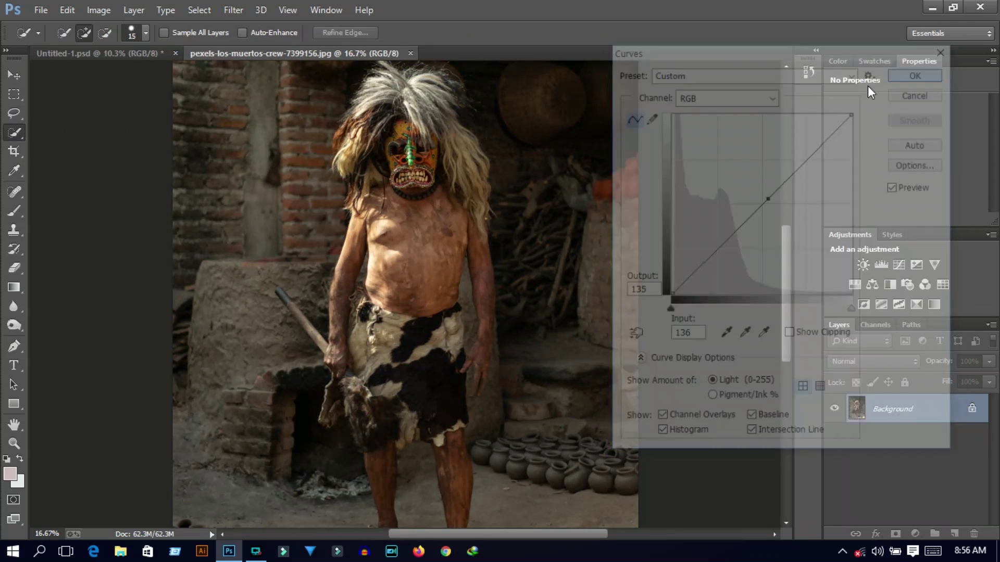
Quick-select the figure's torso, skirt, hair and both arms, reducing the brush size.
left_click_drag(418, 347, 363, 150)
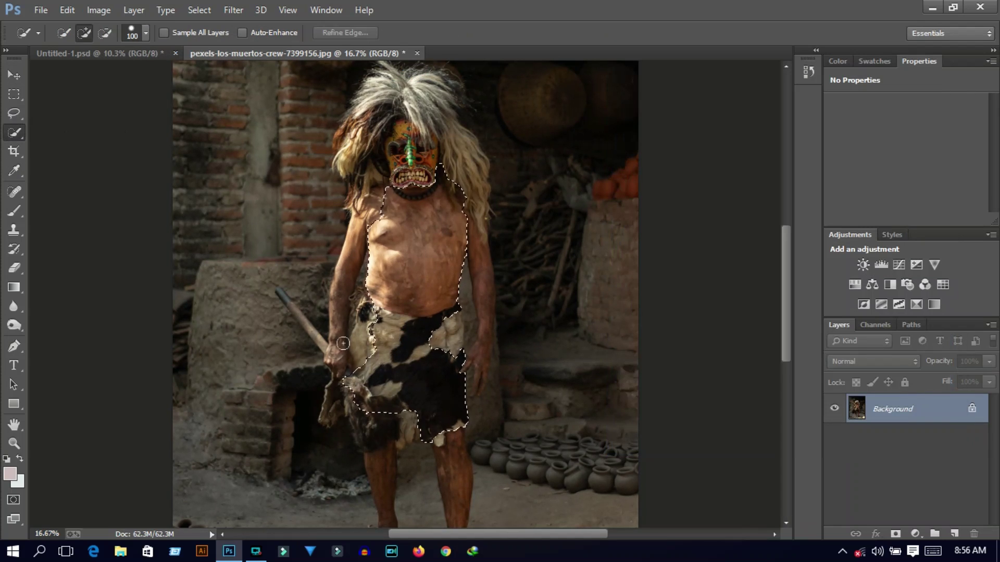
scroll(380, 151, "up", 3)
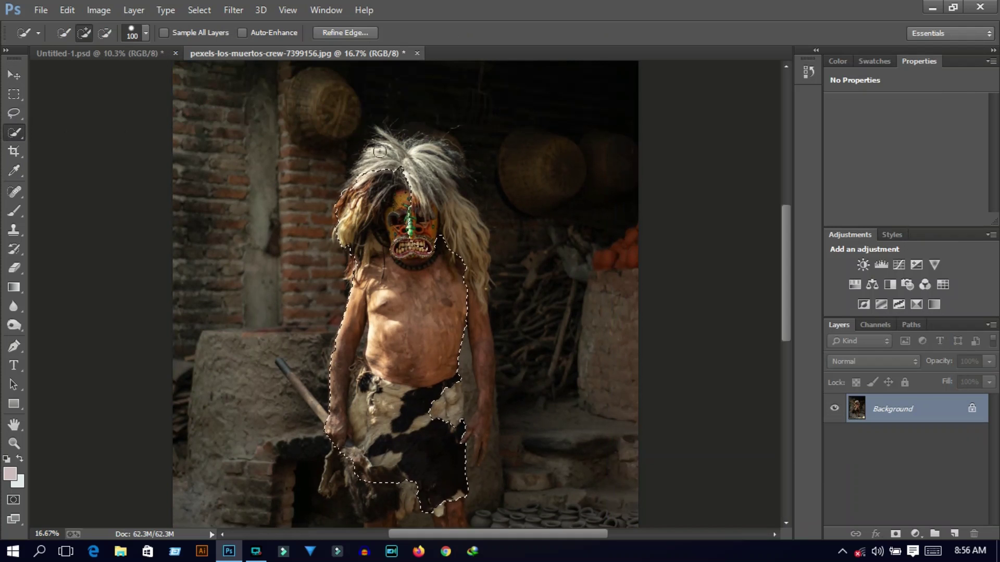
left_click_drag(442, 198, 386, 146)
key("bracketleft")
key("bracketleft")
key("bracketleft")
mouse_move(466, 225)
left_mouse_down()
mouse_move(481, 336)
mouse_move(472, 417)
left_mouse_up()
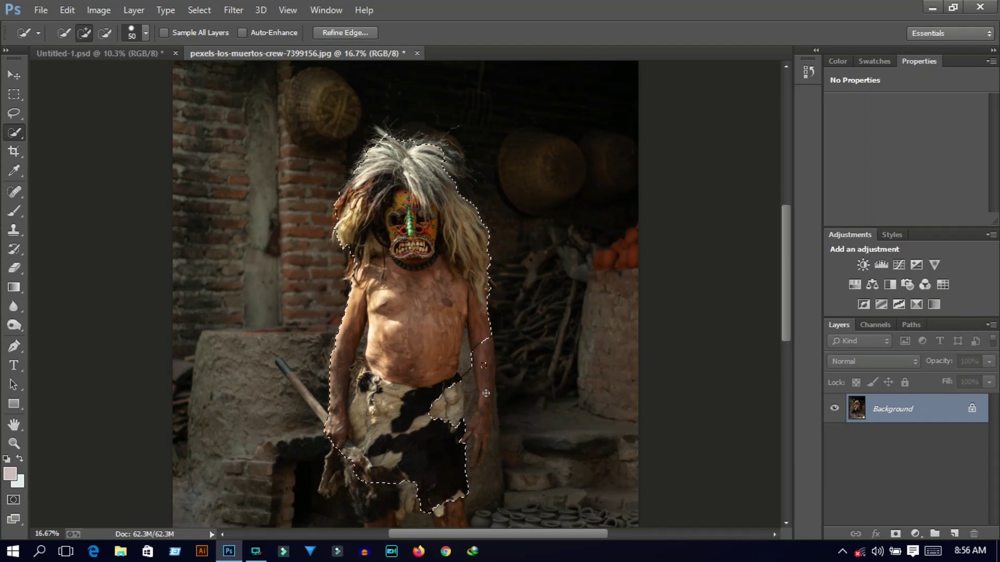
key("ctrl+plus")
scroll(474, 418, "down", 5)
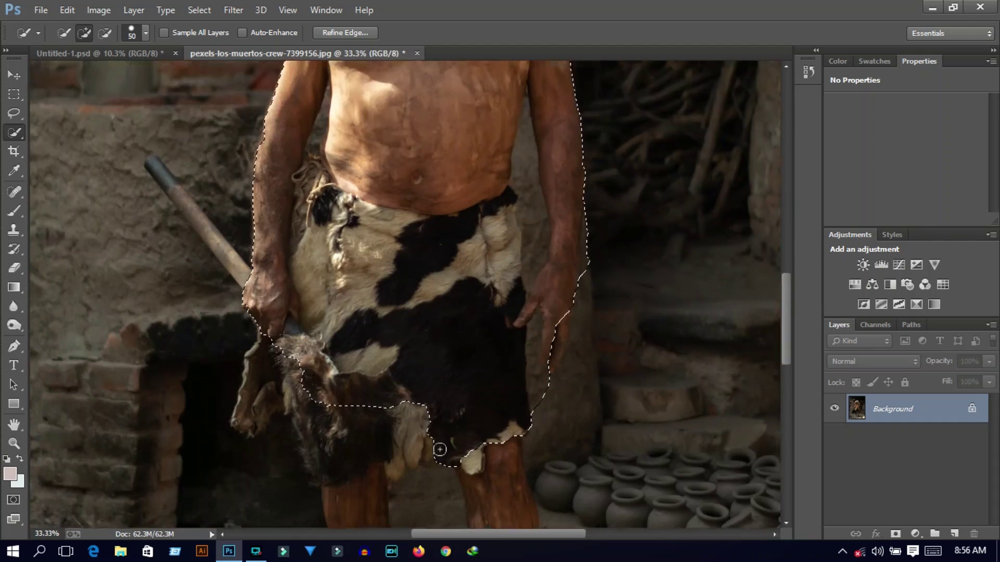
scroll(440, 447, "down", 3)
Extend the selection down both legs and sandals, dropping the floor between them.
left_click_drag(358, 419, 251, 334)
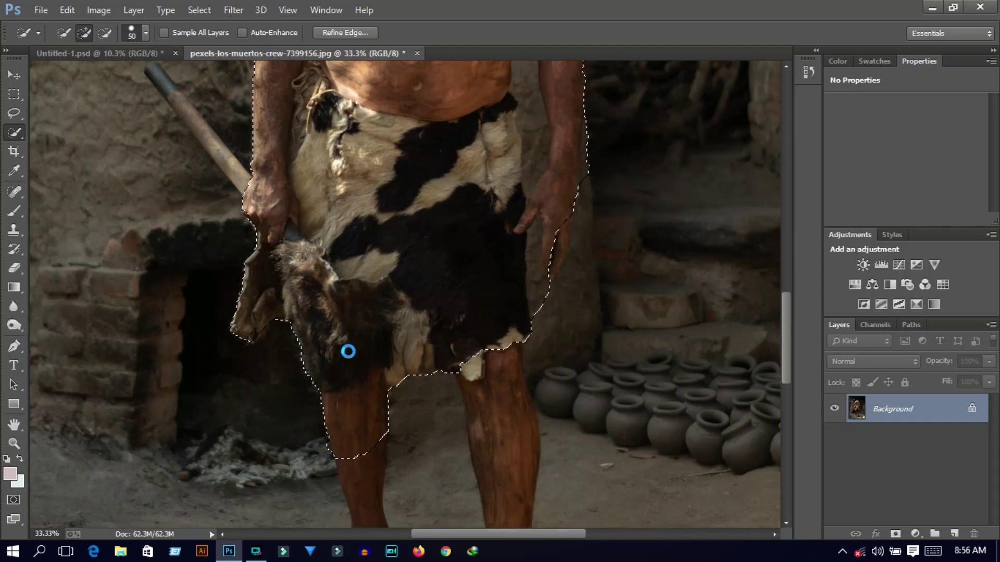
scroll(348, 352, "down", 3)
left_click_drag(366, 353, 352, 435)
mouse_move(513, 266)
left_mouse_down()
mouse_move(510, 440)
mouse_move(536, 457)
left_mouse_up()
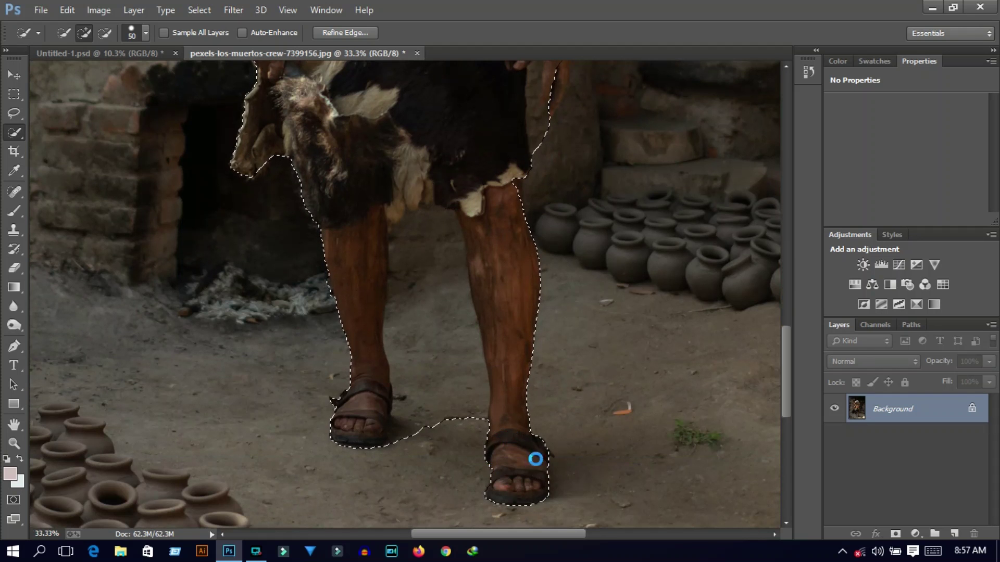
mouse_move(442, 194)
left_mouse_down()
mouse_move(435, 410)
mouse_move(386, 404)
left_mouse_up()
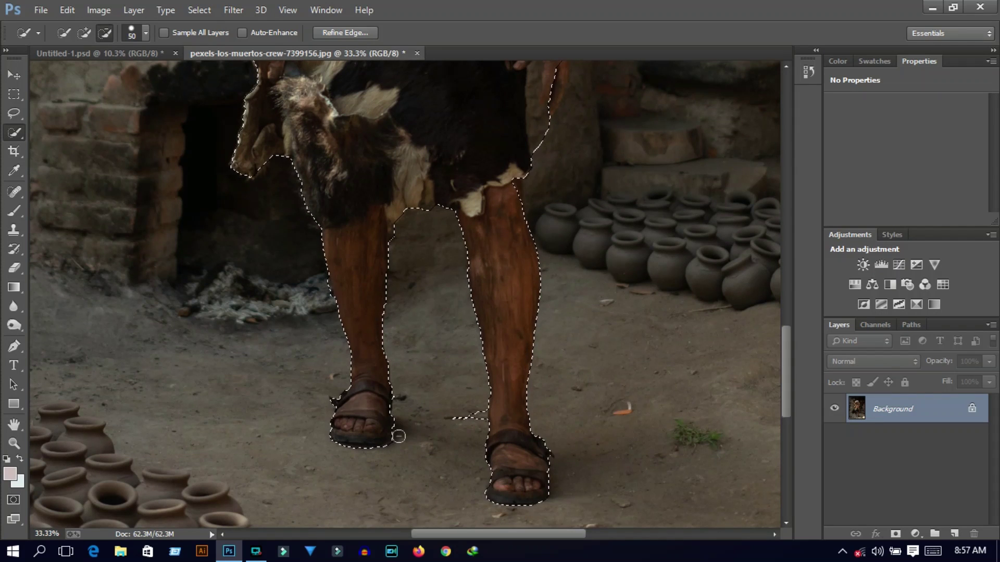
left_click_drag(457, 422, 486, 487)
Add the right hand's fingers and subtract the background beside the right arm.
scroll(521, 365, "up", 5)
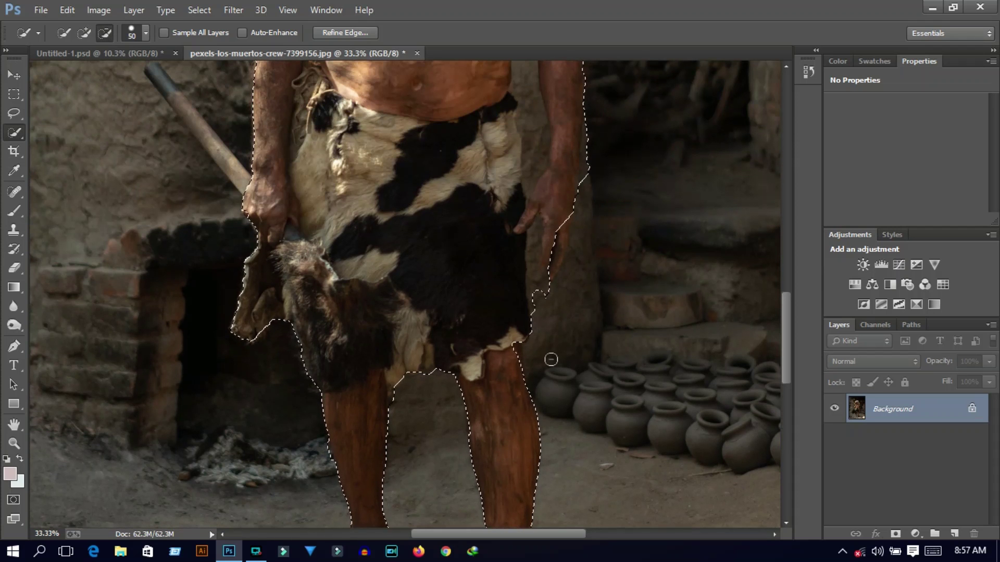
left_click_drag(557, 240, 558, 319)
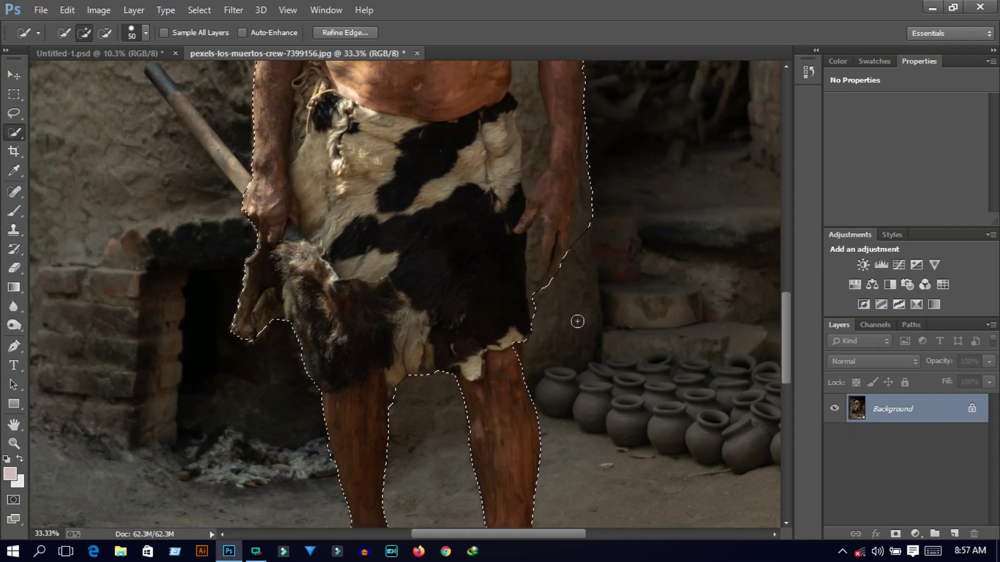
left_click_drag(603, 301, 582, 283)
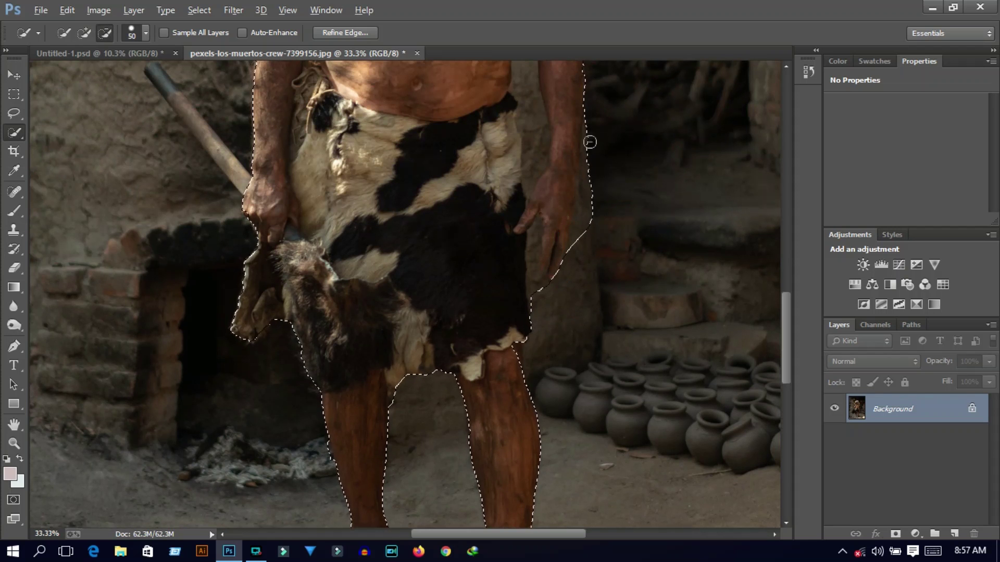
scroll(582, 283, "up", 3)
scroll(616, 263, "up", 2)
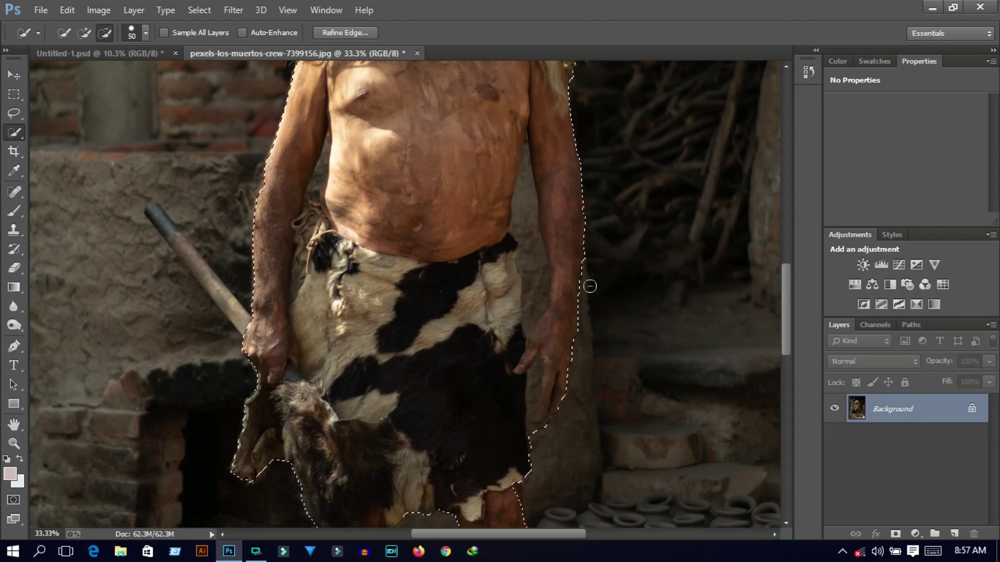
scroll(604, 302, "up", 5)
scroll(569, 310, "down", 3)
scroll(529, 245, "up", 1)
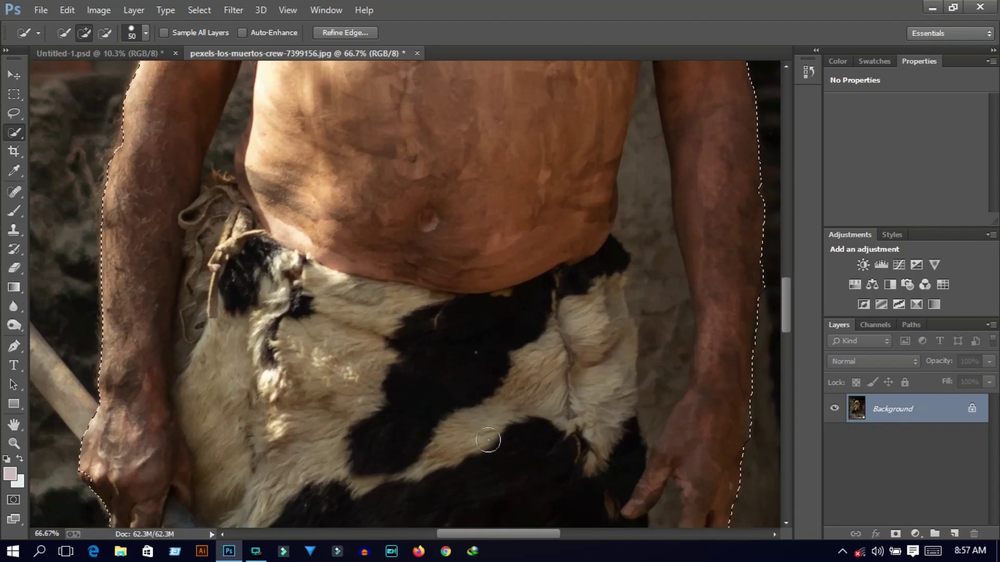
Extend the selection beside the waist and up along the inner arm.
scroll(529, 243, "up", 1)
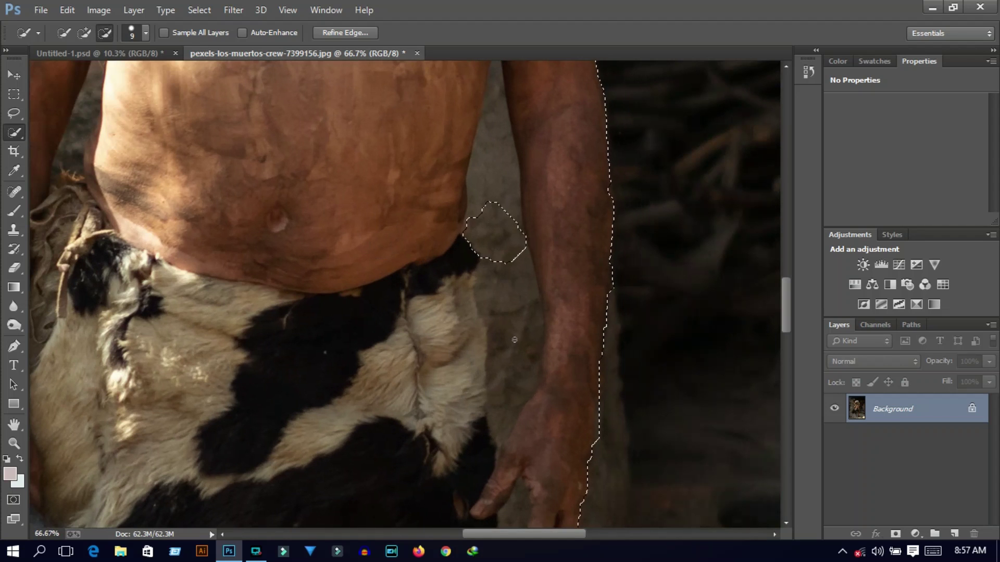
left_click(511, 377)
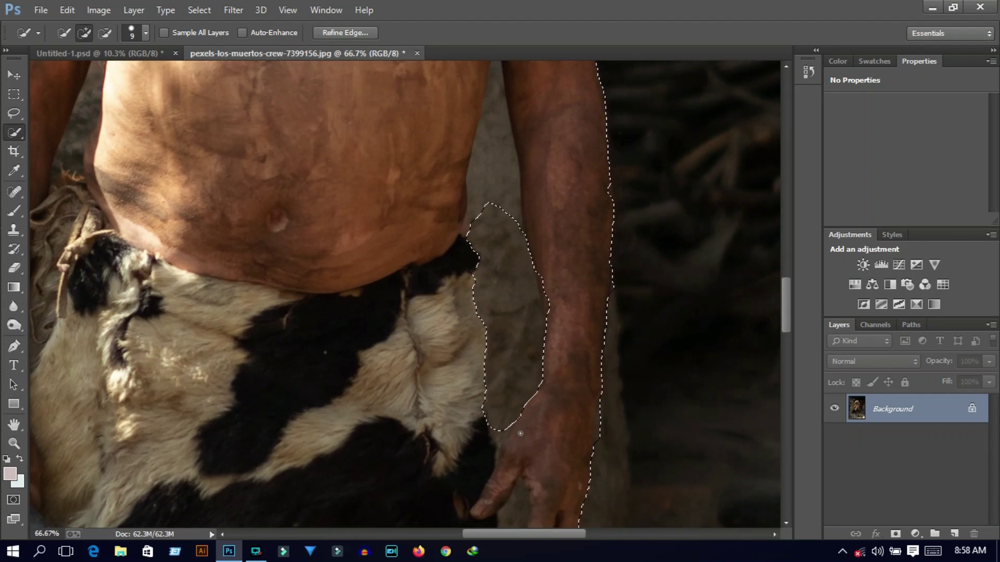
scroll(532, 288, "up", 2)
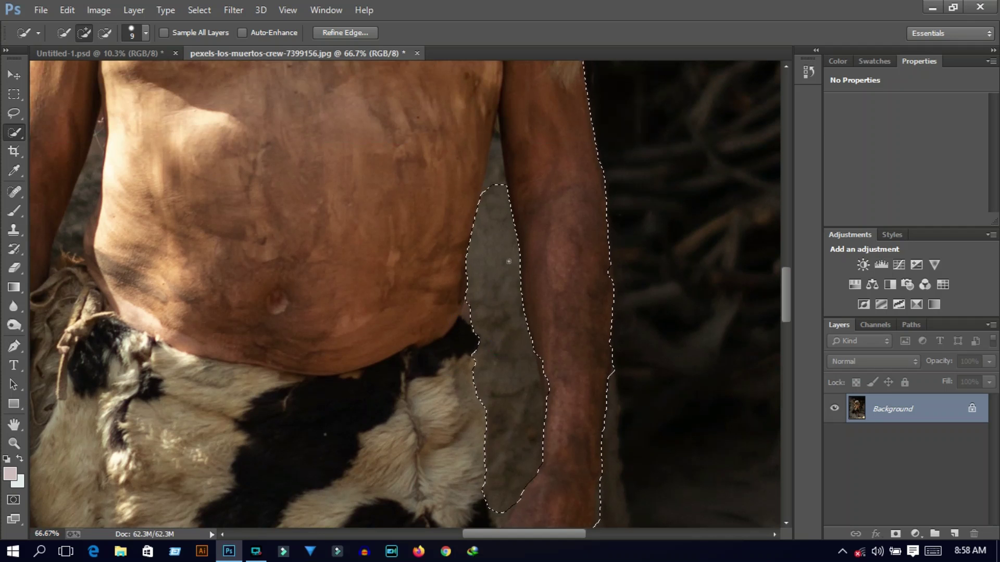
left_click_drag(495, 150, 475, 275)
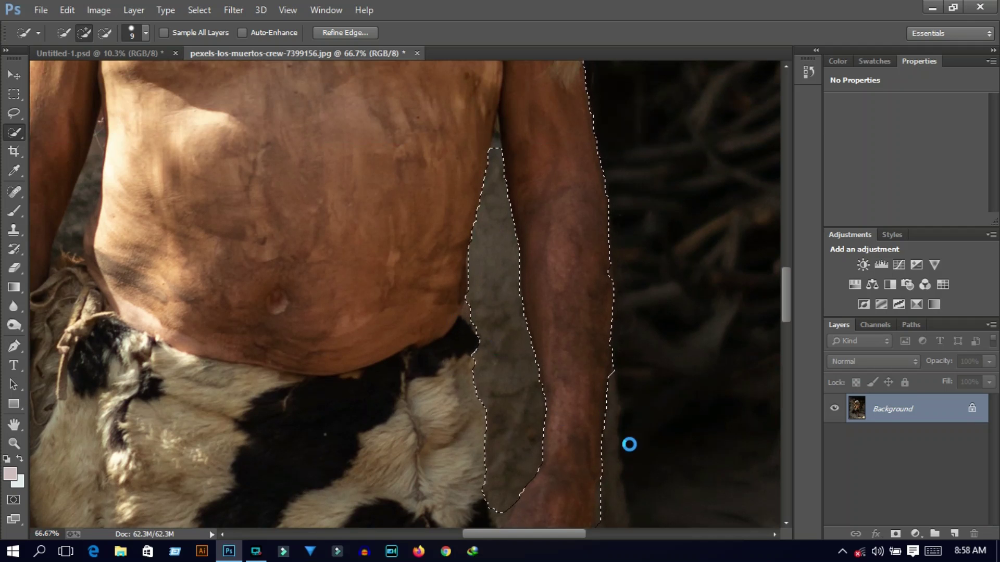
scroll(621, 391, "down", 4)
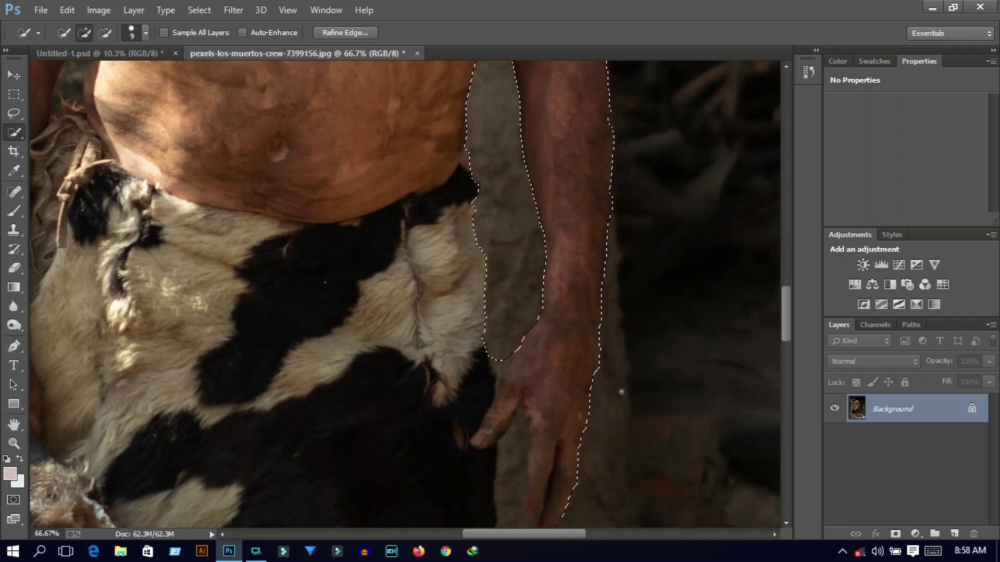
scroll(621, 392, "down", 4)
Alt-drag to subtract the background beside and below the fingers.
left_click_drag(516, 296, 517, 366)
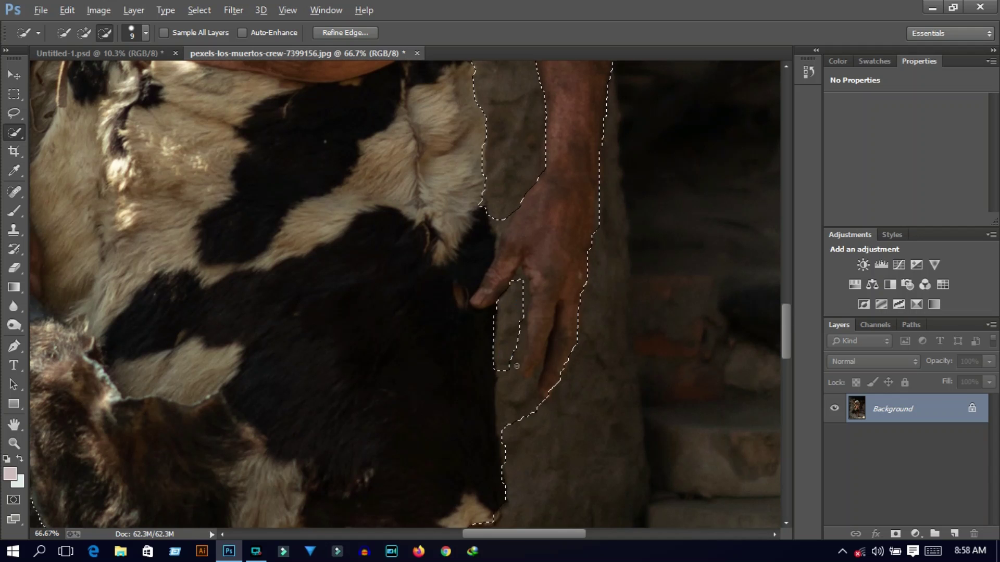
left_click_drag(516, 366, 510, 430)
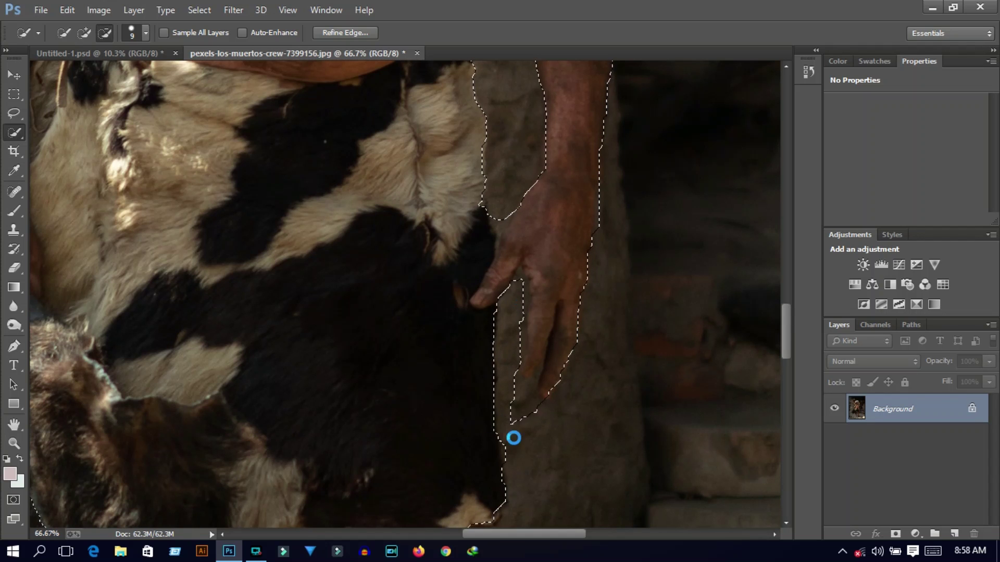
left_click(513, 438)
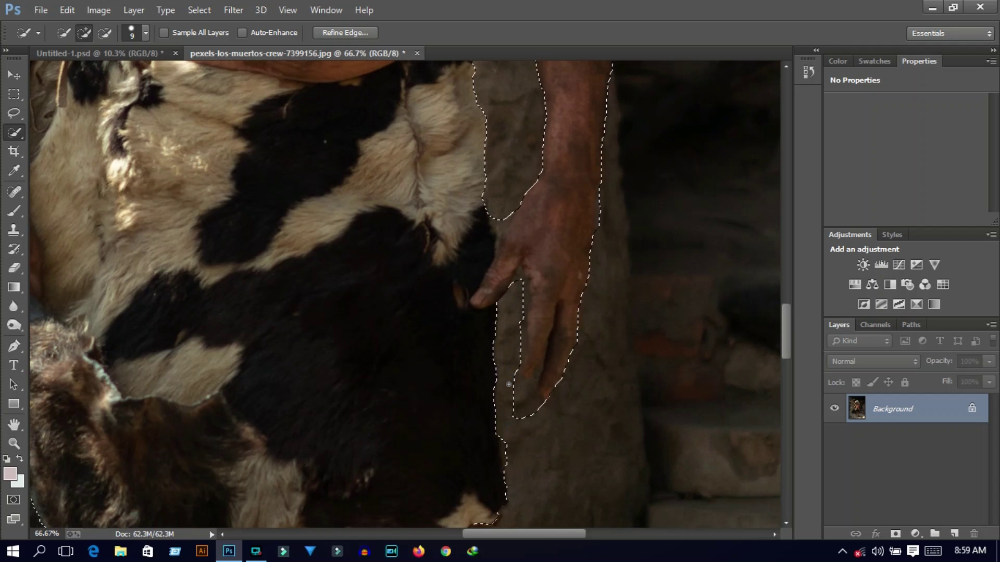
key("alt")
left_click_drag(533, 409, 507, 410)
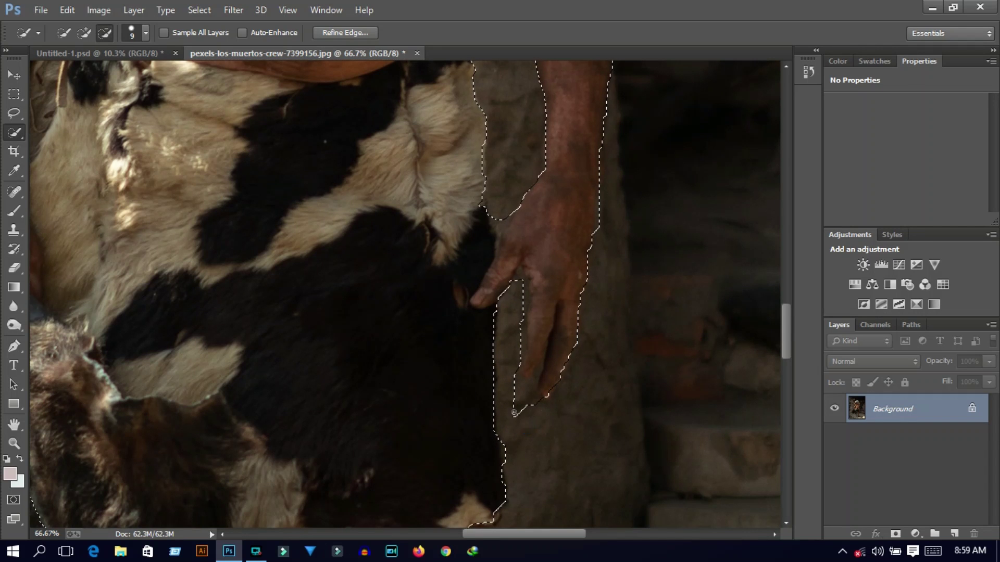
left_click_drag(512, 534, 440, 534)
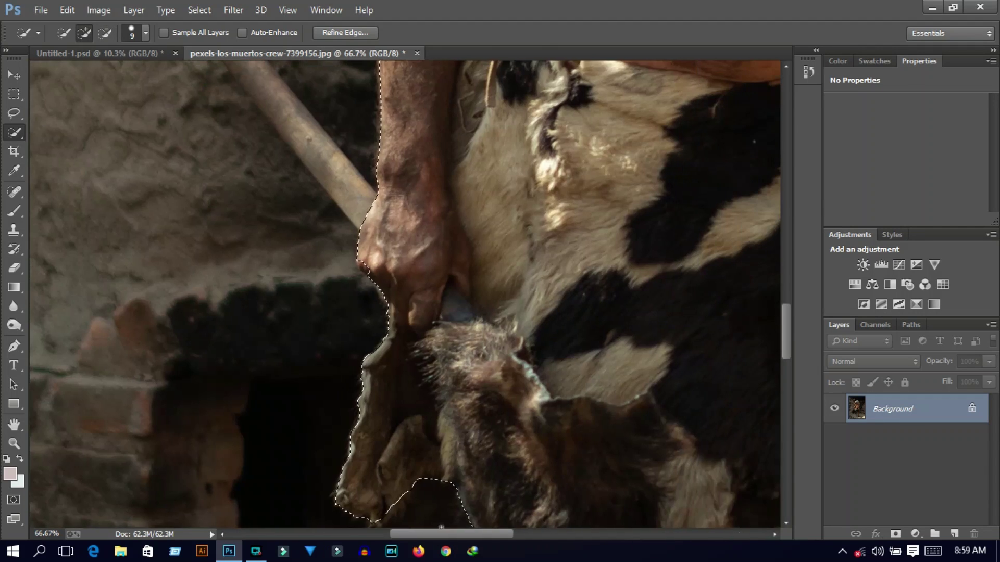
Add the whole stick to the figure's Quick Selection, undoing a stray background piece.
scroll(416, 341, "up", 2)
scroll(339, 302, "up", 4)
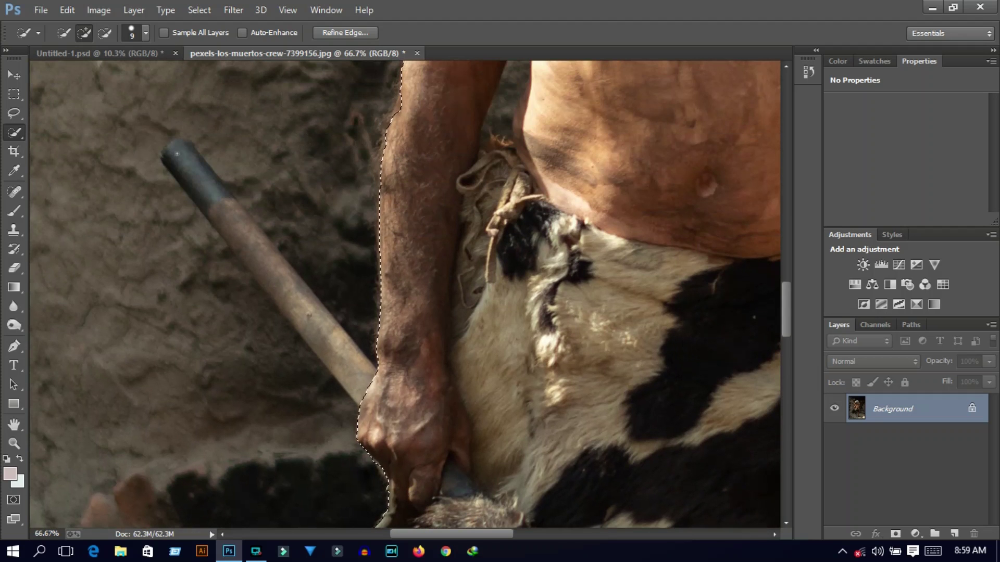
left_click_drag(309, 316, 359, 364)
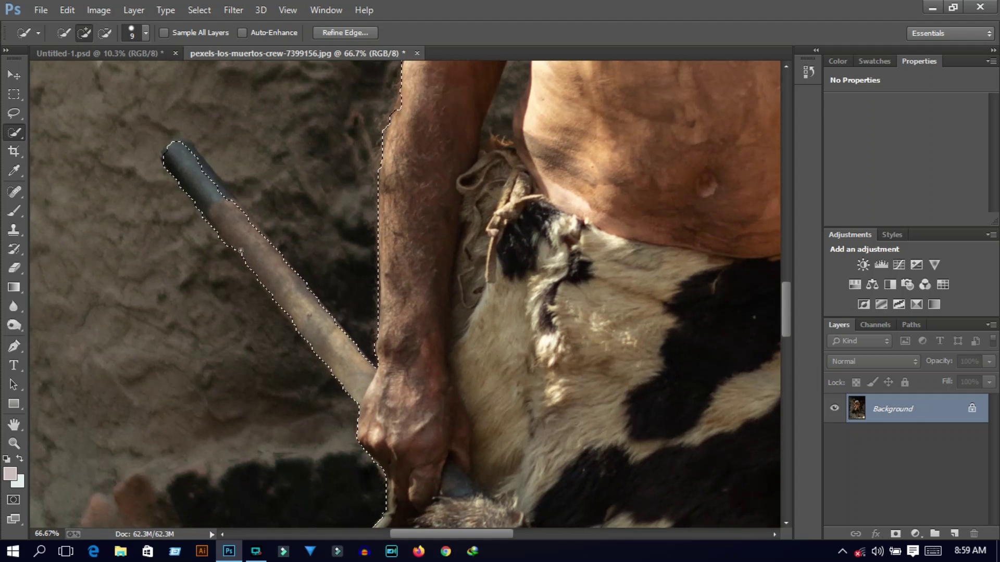
left_click_drag(229, 225, 237, 289)
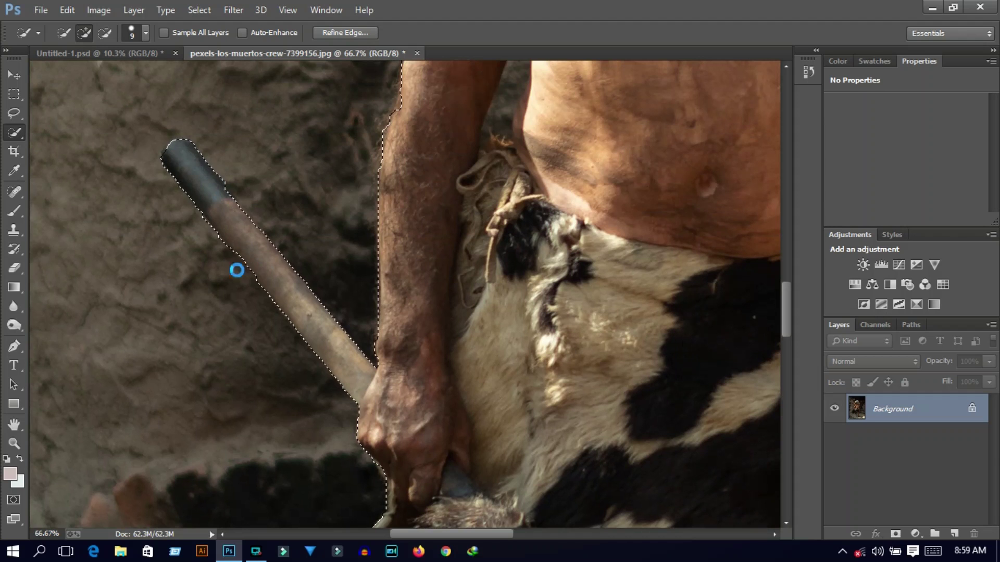
key("ctrl+z")
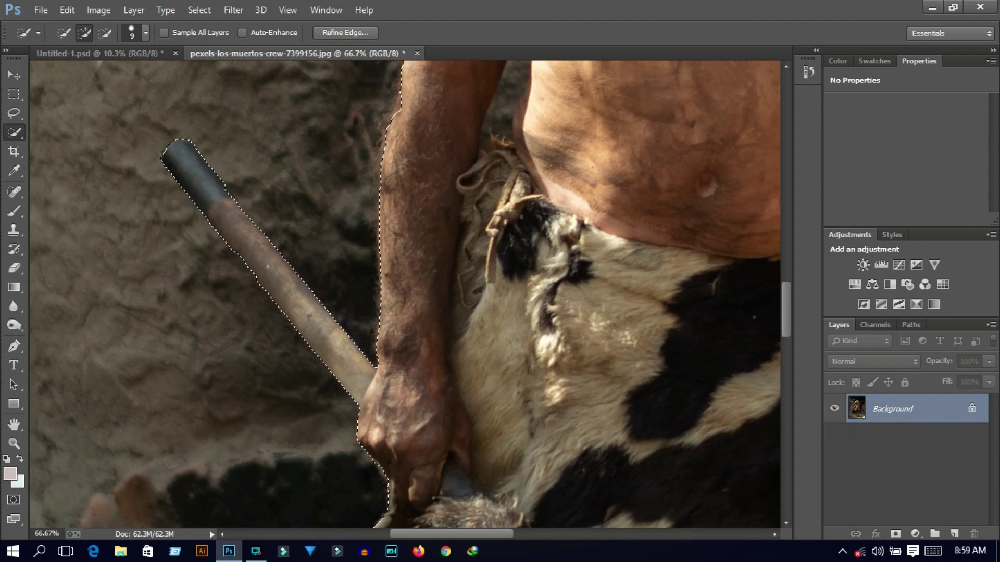
Subtract the gap between arm and torso, restoring the torso edge.
key("alt")
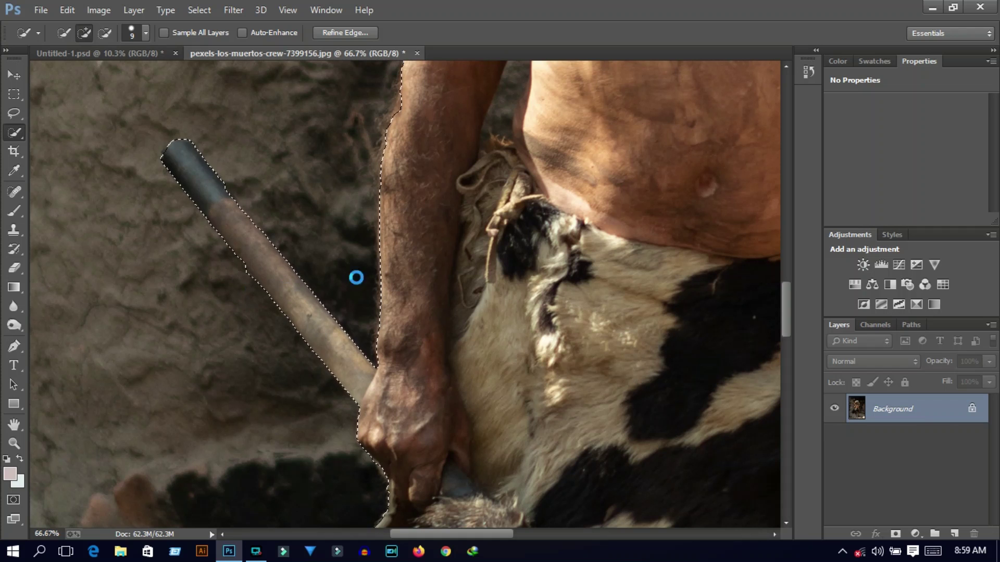
scroll(358, 275, "up", 5)
key("alt")
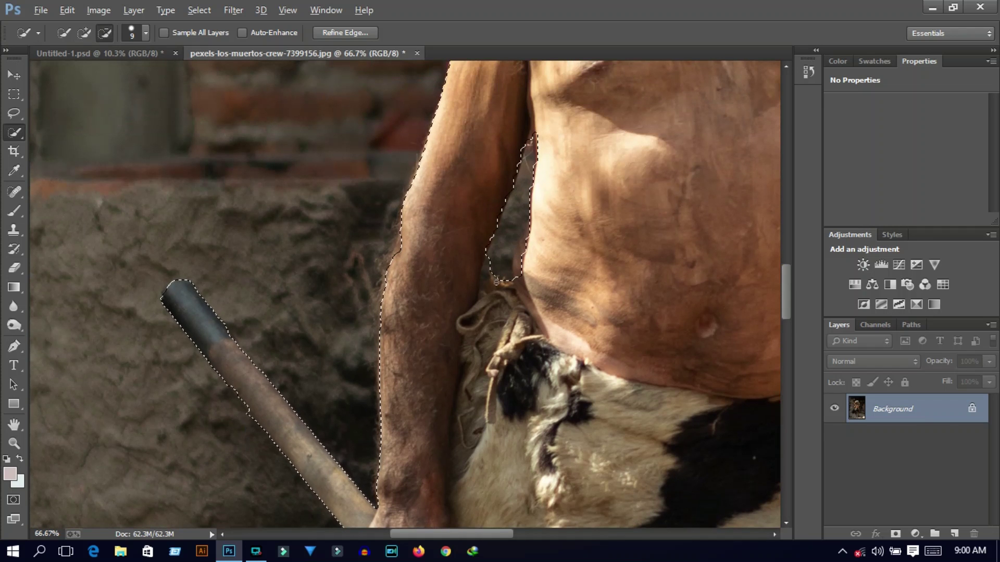
left_click_drag(538, 276, 502, 255)
left_click(529, 260)
left_click_drag(533, 224, 540, 268)
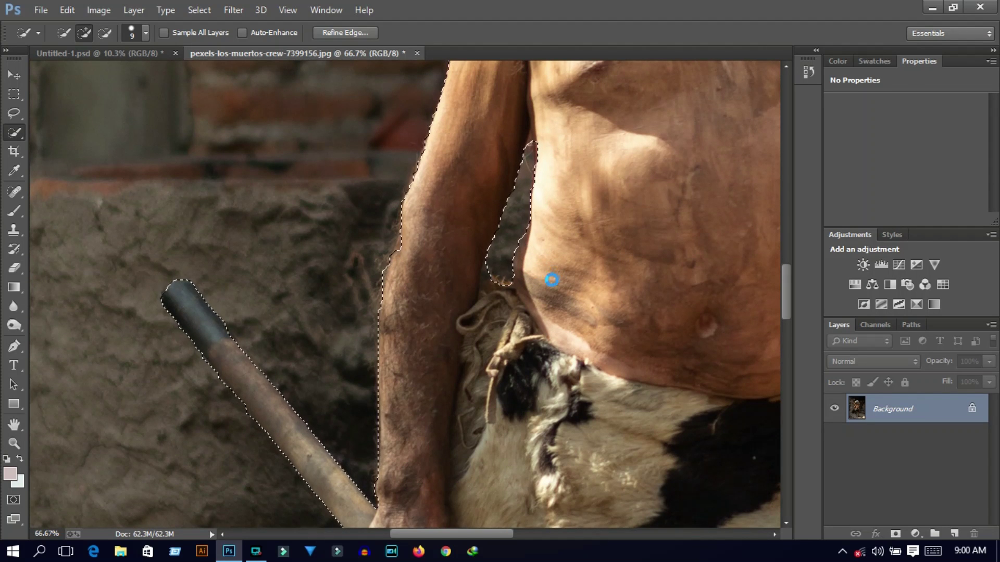
Add the right-side hair to the figure's selection.
scroll(549, 276, "up", 3)
scroll(553, 278, "up", 8)
key("ctrl+minus")
key("ctrl+minus")
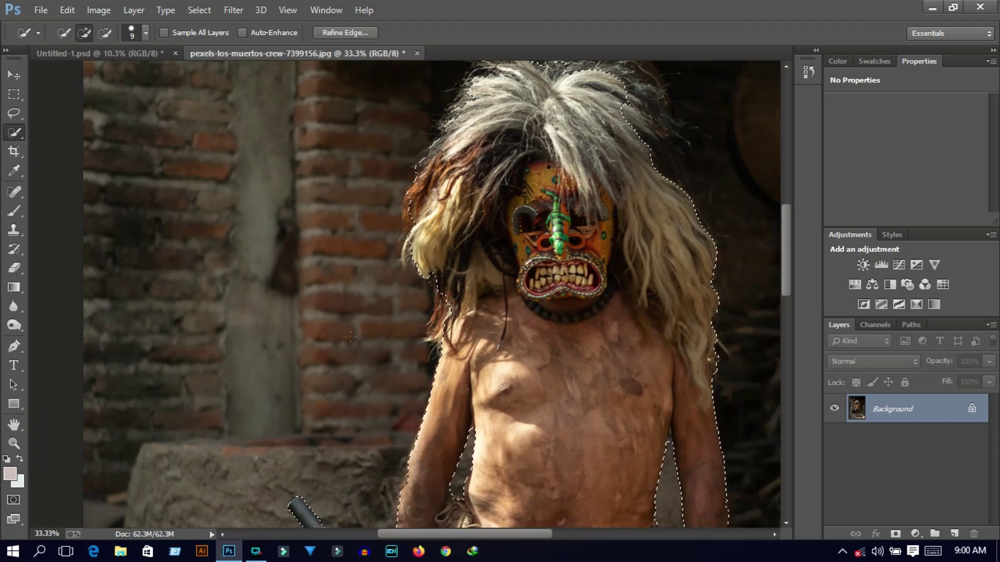
left_click_drag(570, 198, 587, 324)
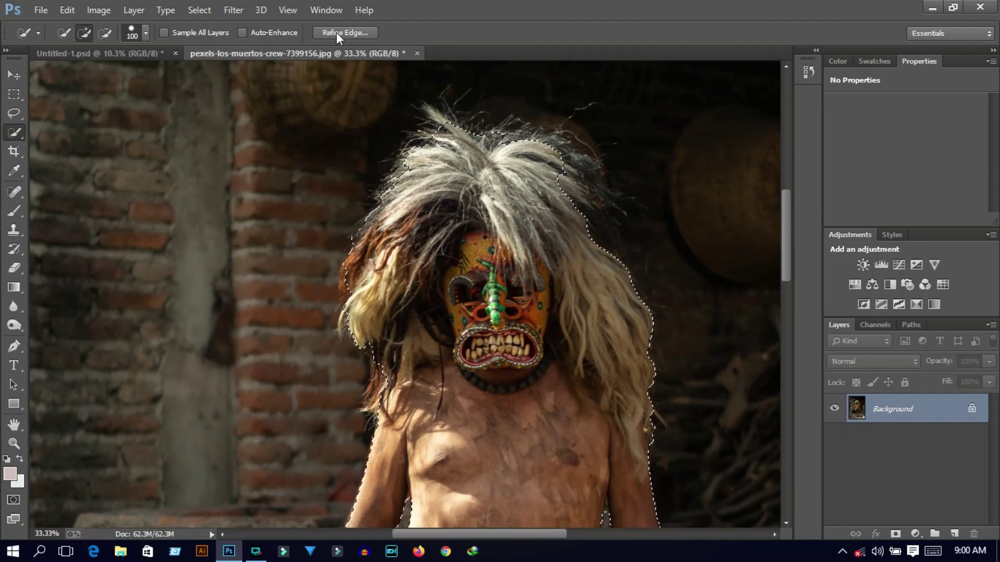
In Refine Edge, paint the Refine Radius brush over the top, side and right hair edges.
left_click(346, 32)
key("bracketright")
key("bracketright")
key("bracketright")
left_click_drag(524, 144, 640, 302)
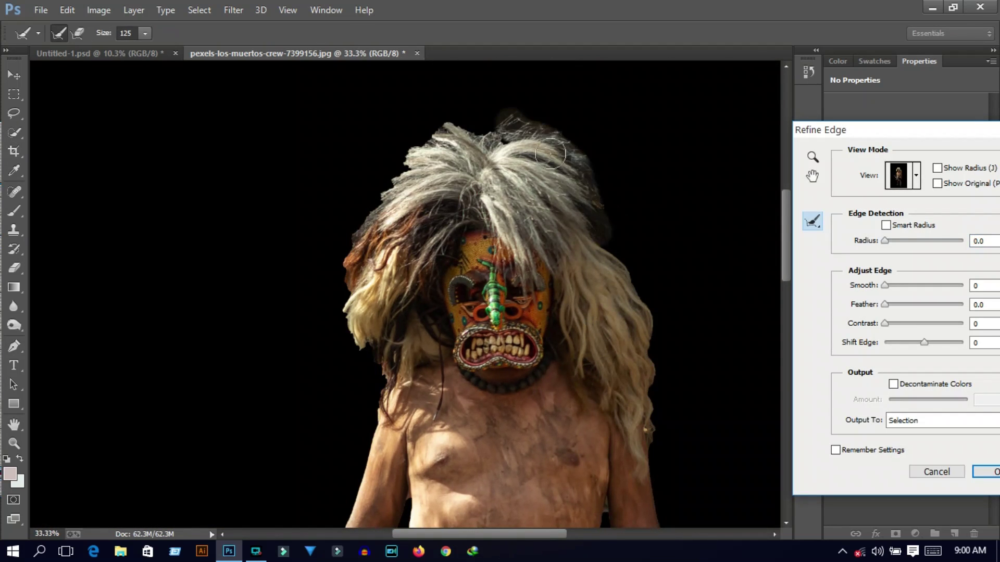
mouse_move(536, 112)
left_mouse_down()
mouse_move(361, 260)
mouse_move(346, 339)
mouse_move(370, 395)
mouse_move(365, 463)
left_mouse_up()
left_click_drag(551, 154, 643, 397)
left_click_drag(598, 232, 625, 227)
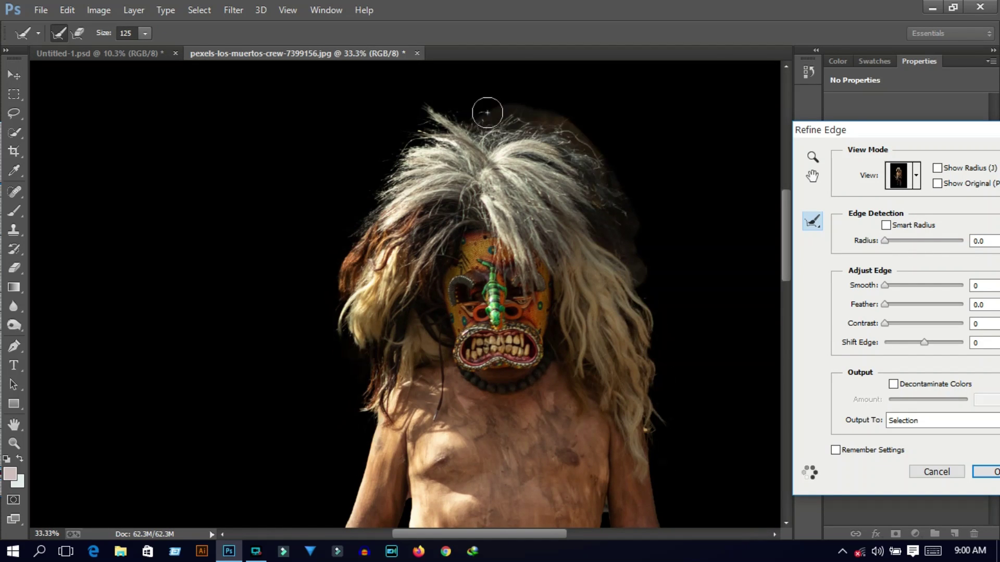
Clean grey halos beside the left arm, fur, hand, legs and right sandal.
scroll(571, 237, "down", 3)
scroll(562, 235, "down", 6)
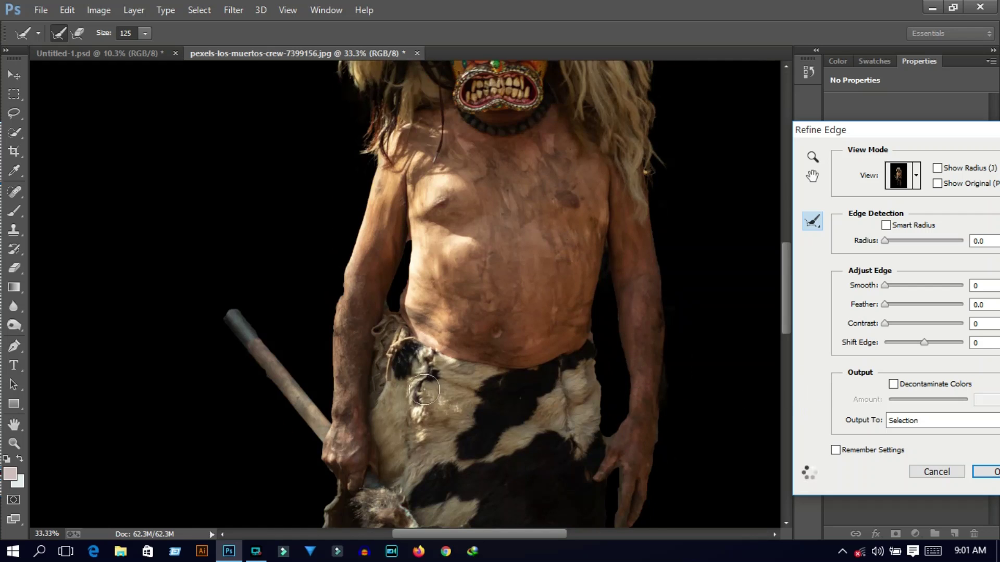
left_click_drag(354, 394, 336, 305)
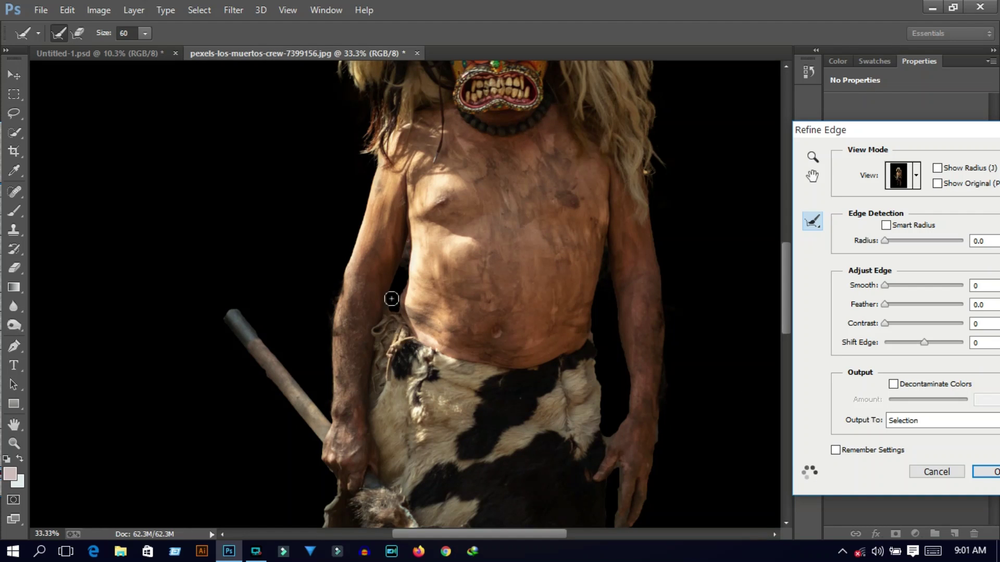
scroll(493, 359, "down", 6)
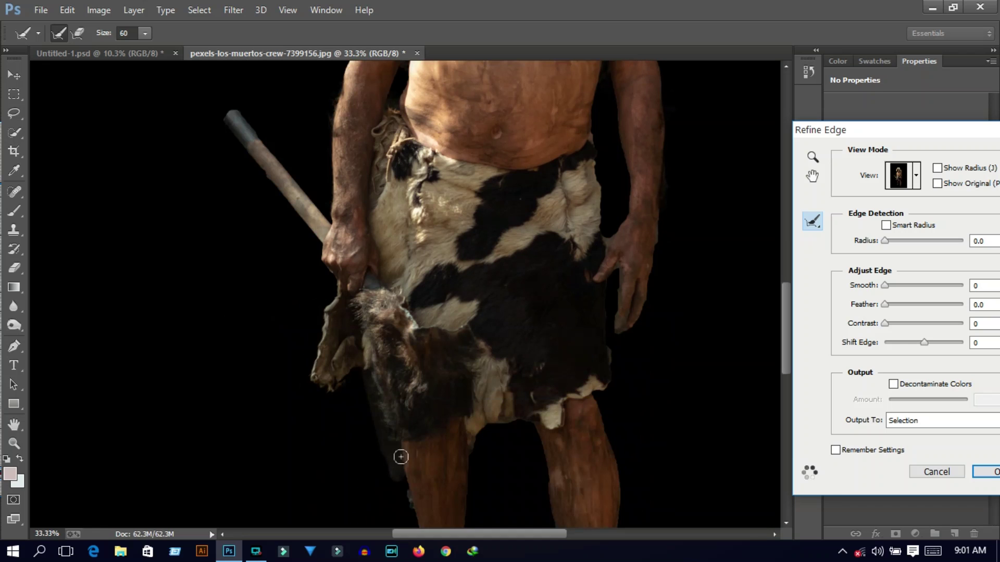
left_click_drag(611, 406, 606, 357)
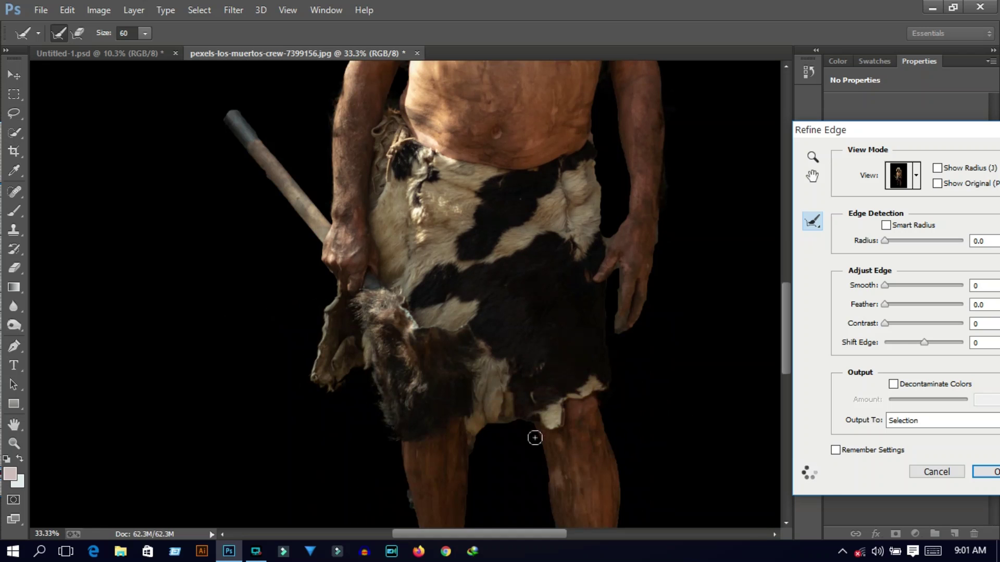
left_click_drag(511, 453, 567, 435)
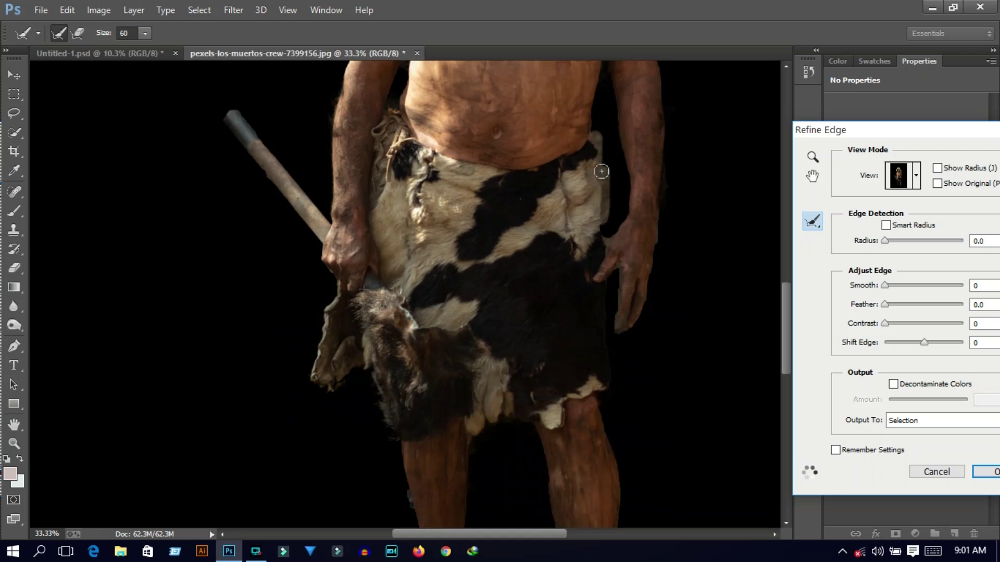
left_click_drag(618, 328, 620, 260)
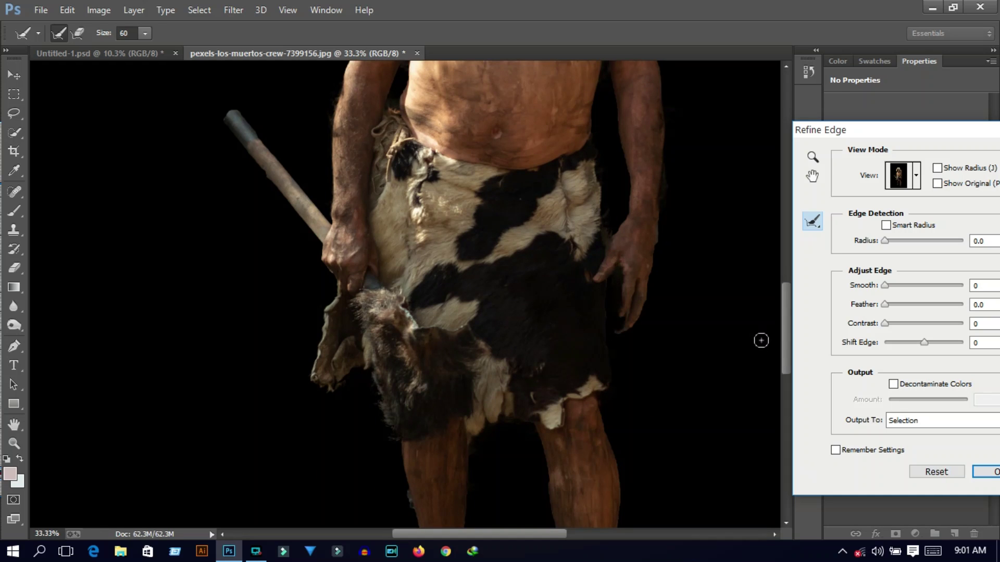
scroll(682, 344, "down", 5)
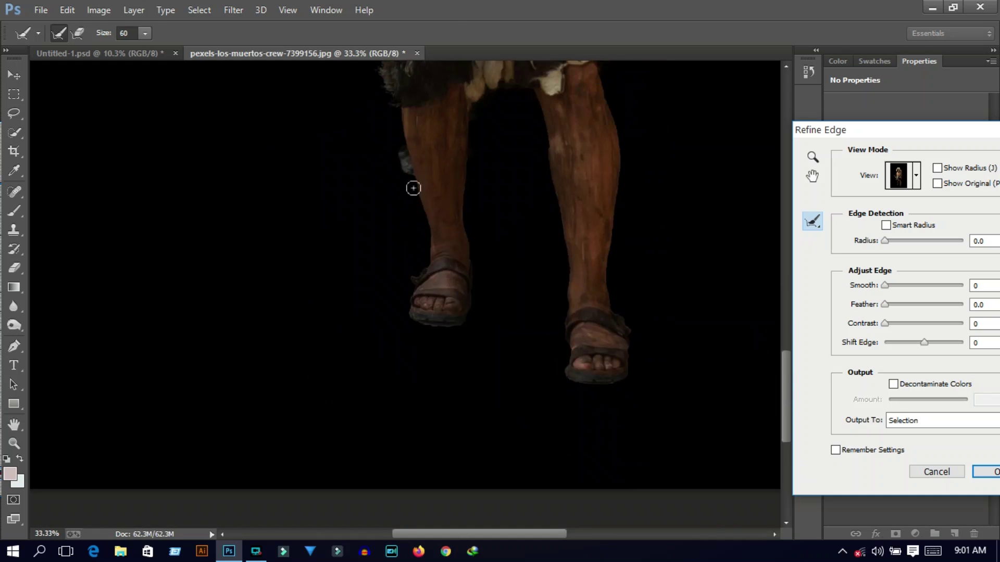
left_click_drag(566, 235, 564, 315)
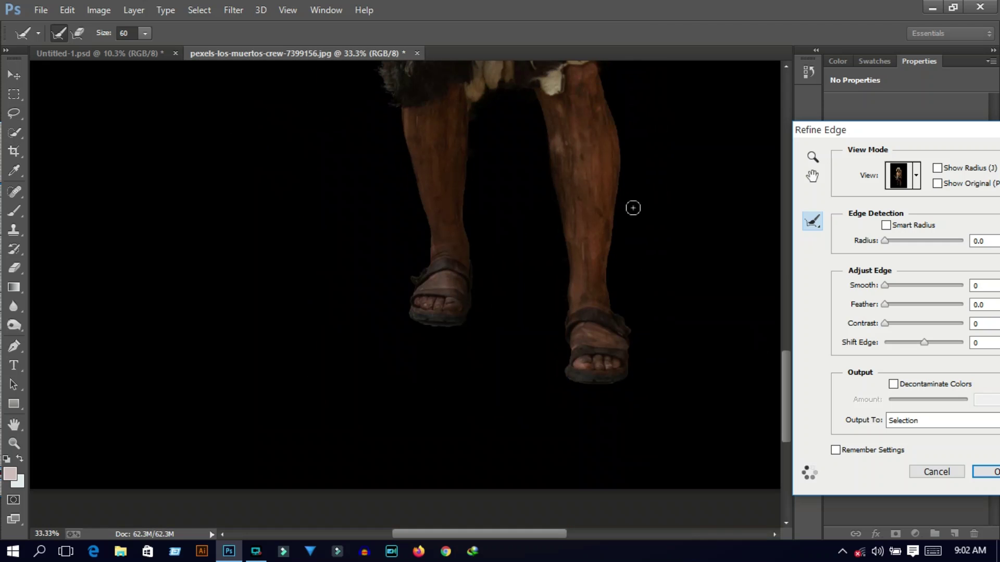
left_click_drag(640, 344, 566, 271)
Add a little edge contrast and apply the refined edge.
key("ctrl+0")
left_click_drag(889, 324, 891, 323)
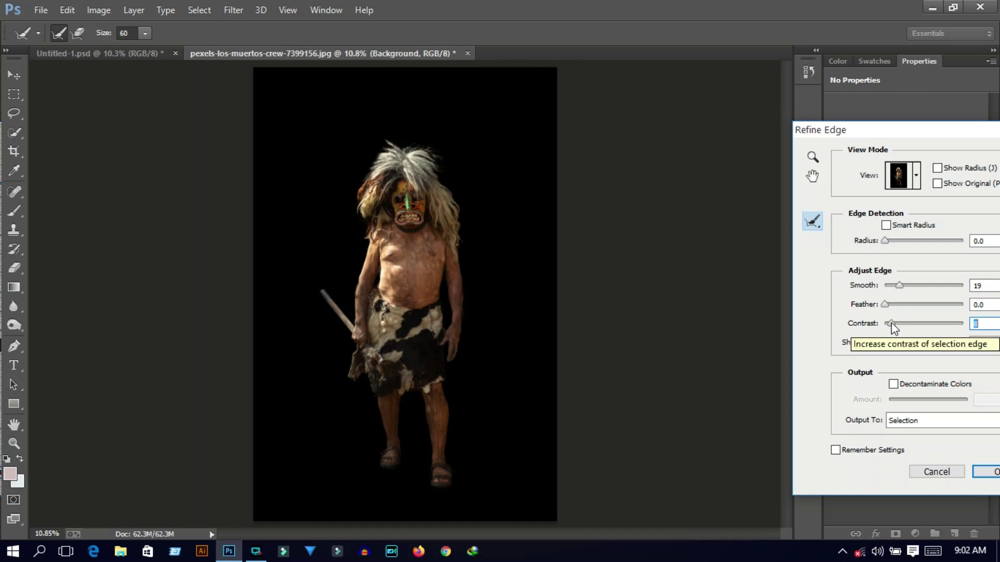
left_click(985, 471)
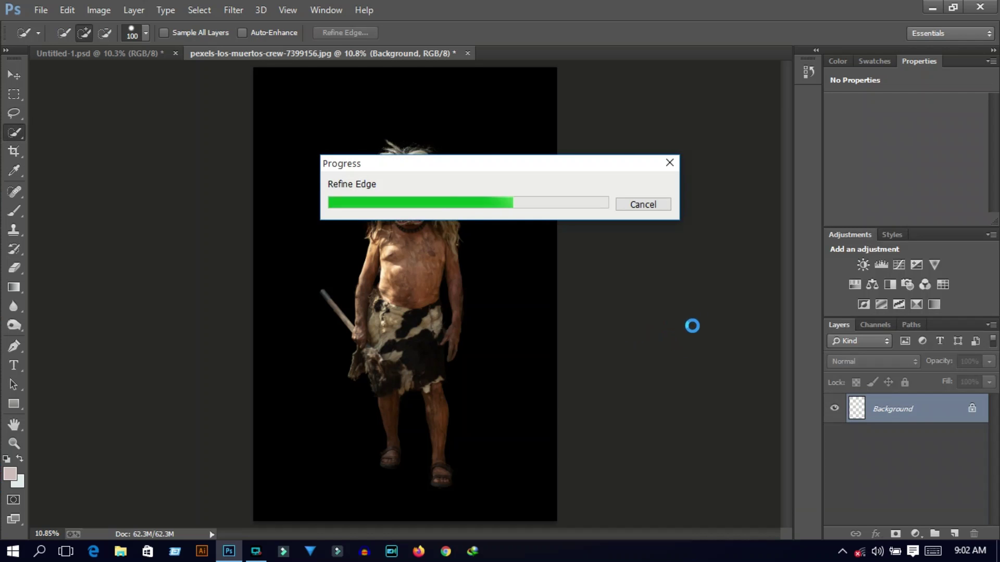
Copy the cut-out figure and paste it into Untitled-1 as a new layer.
left_click(67, 10)
left_click(80, 57)
left_click(67, 10)
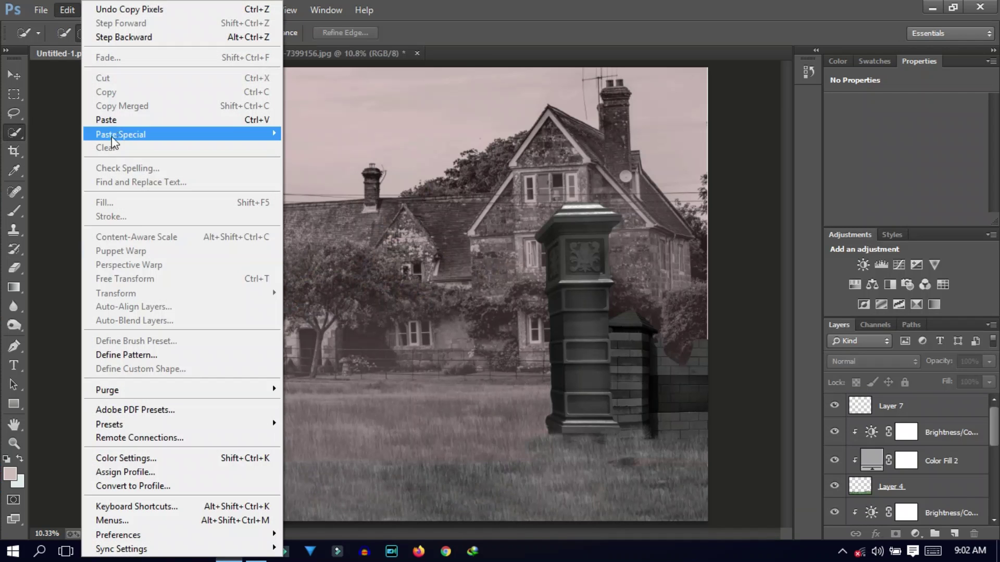
left_click(112, 118)
key("v")
Roughly scale and position the pasted figure with Free Transform.
key("ctrl+t")
mouse_move(482, 121)
left_mouse_down()
mouse_move(448, 228)
mouse_move(468, 245)
left_mouse_up()
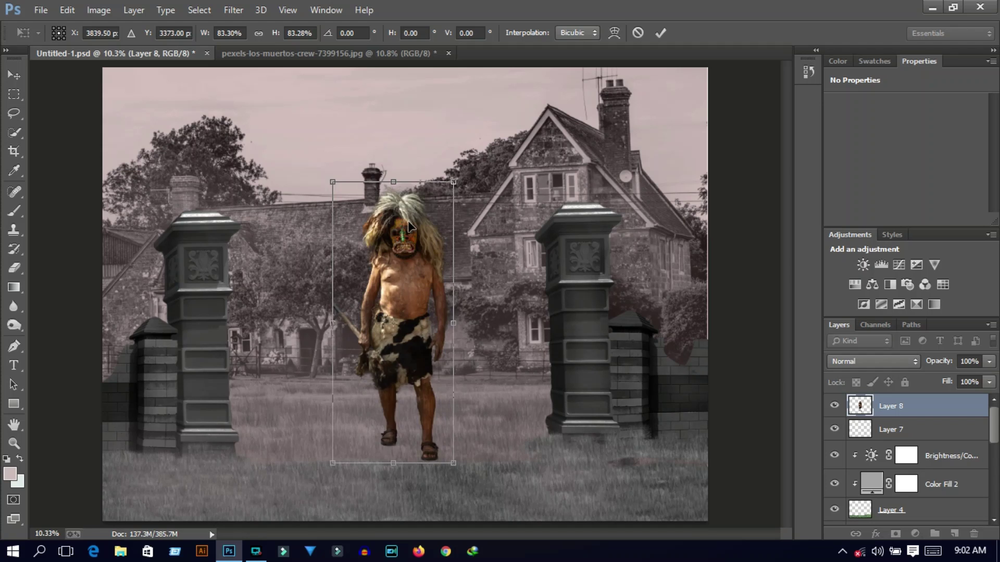
left_click_drag(386, 338, 157, 360)
left_click(14, 77)
left_click(427, 220)
Darken the lower and middle grass on Layer 7 with a black soft brush.
left_click(496, 483)
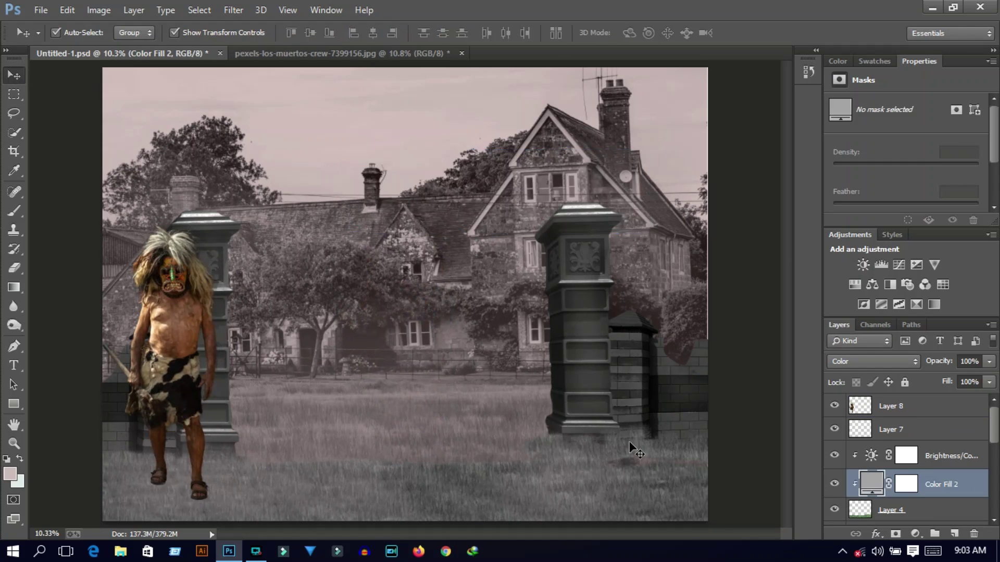
left_click(10, 474)
left_click(968, 167)
left_click(14, 211)
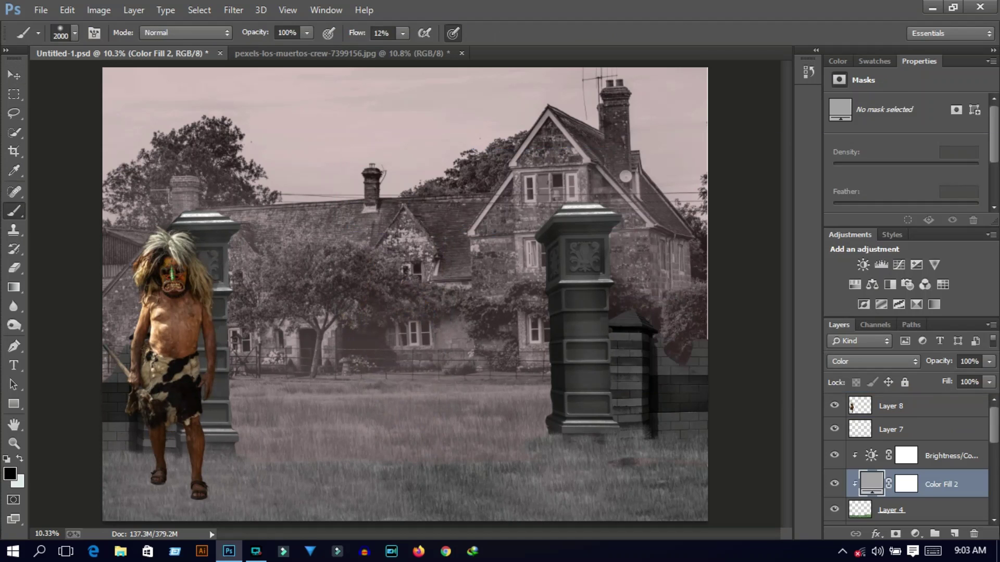
left_click(890, 429)
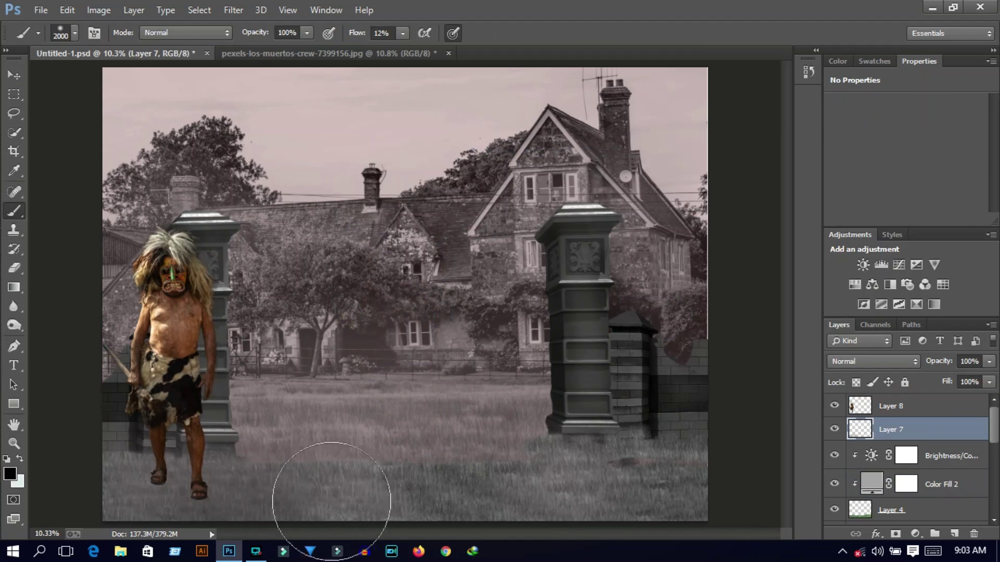
left_click_drag(331, 500, 658, 514)
left_click_drag(469, 360, 375, 380)
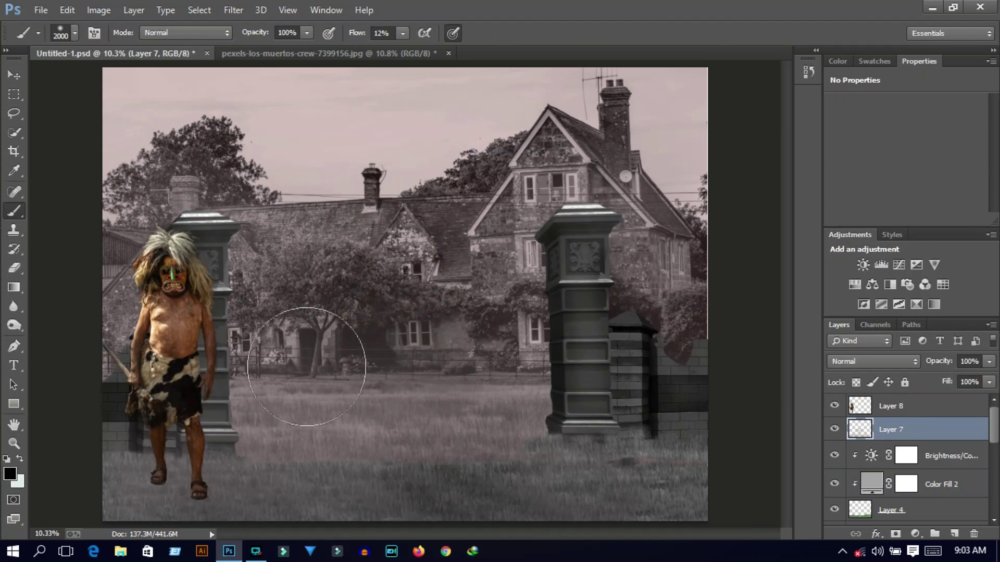
Move and scale the figure to stand in front of the left gate pillar.
key("v")
mouse_move(178, 309)
left_mouse_down()
mouse_move(227, 327)
mouse_move(211, 327)
mouse_move(360, 356)
left_mouse_up()
key("ctrl+t")
left_click_drag(390, 271, 400, 305)
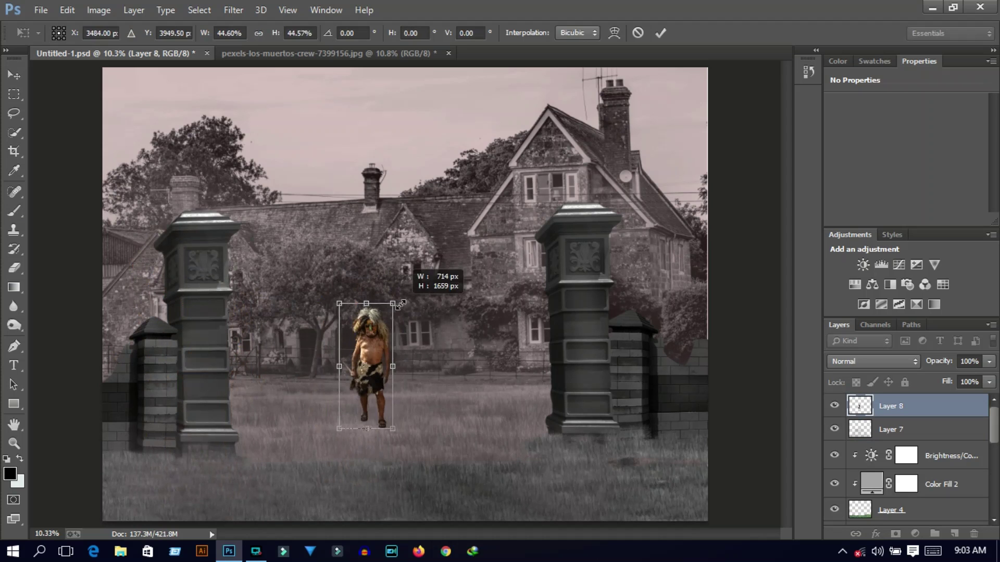
left_click_drag(399, 304, 412, 306)
mouse_move(389, 346)
left_mouse_down()
mouse_move(495, 358)
mouse_move(287, 427)
left_mouse_up()
left_click_drag(308, 393, 365, 259)
left_click_drag(323, 334, 264, 338)
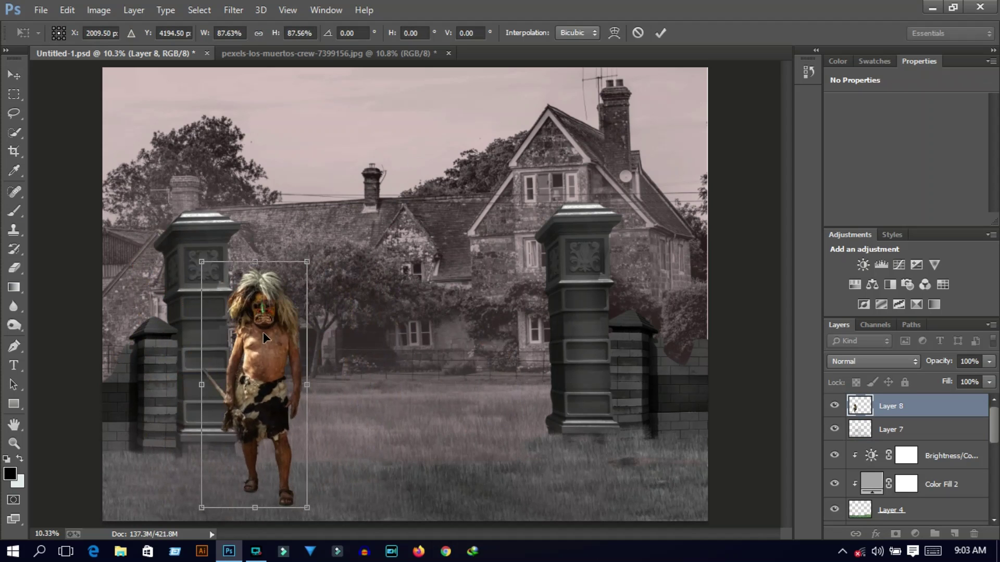
left_click(660, 33)
key("ctrl+plus")
key("ctrl+plus")
key("ctrl+plus")
Flip the figure horizontally with Free Transform and apply it.
scroll(358, 329, "down", 3)
scroll(461, 365, "left", 5)
key("ctrl+t")
right_click(462, 89)
left_click(512, 311)
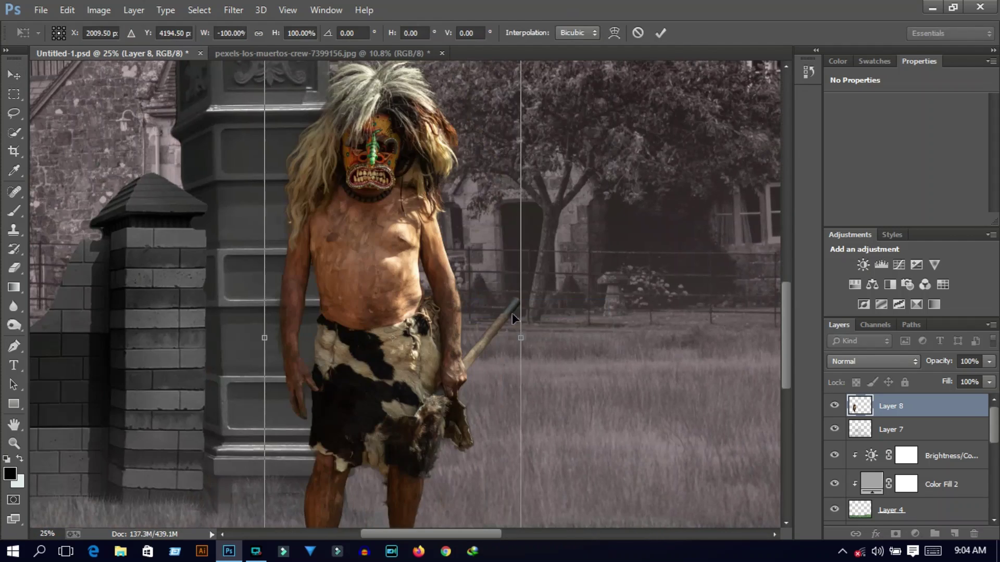
scroll(497, 319, "down", 3)
scroll(388, 322, "up", 3)
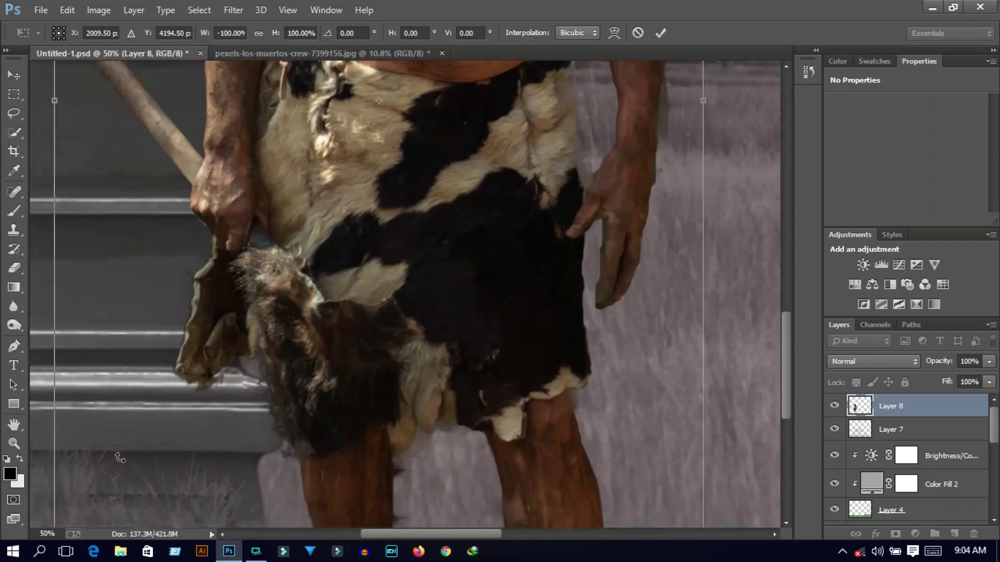
scroll(374, 323, "down", 2)
scroll(374, 323, "down", 2)
left_click(14, 268)
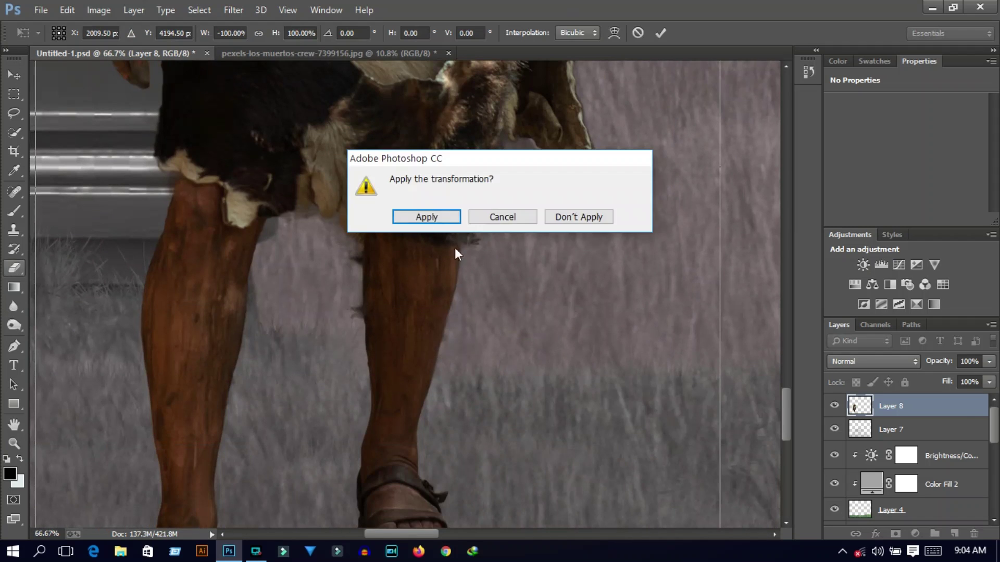
Erase the dark fringe beside the figure's right leg with the Eraser.
key("Return")
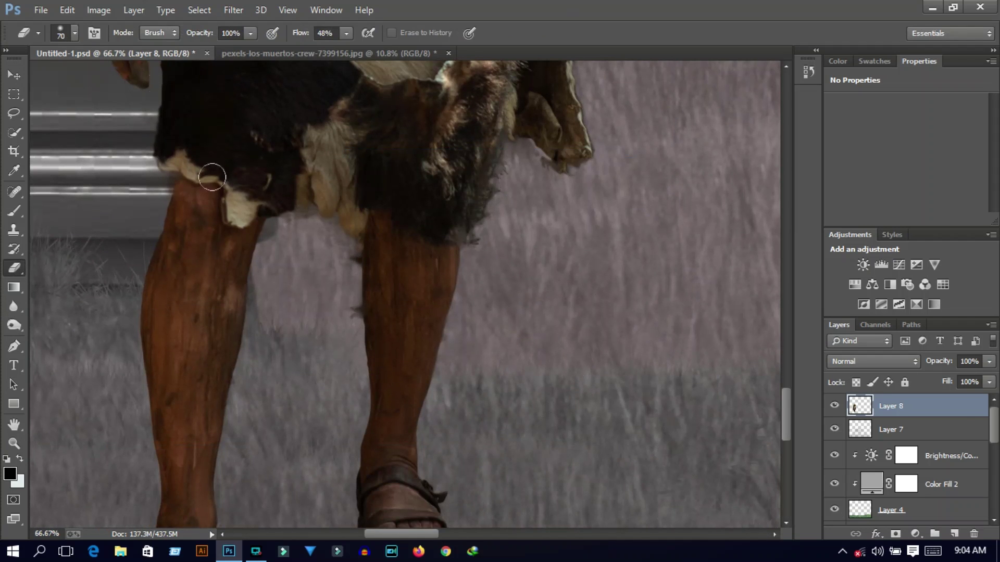
right_click(317, 146)
key("Escape")
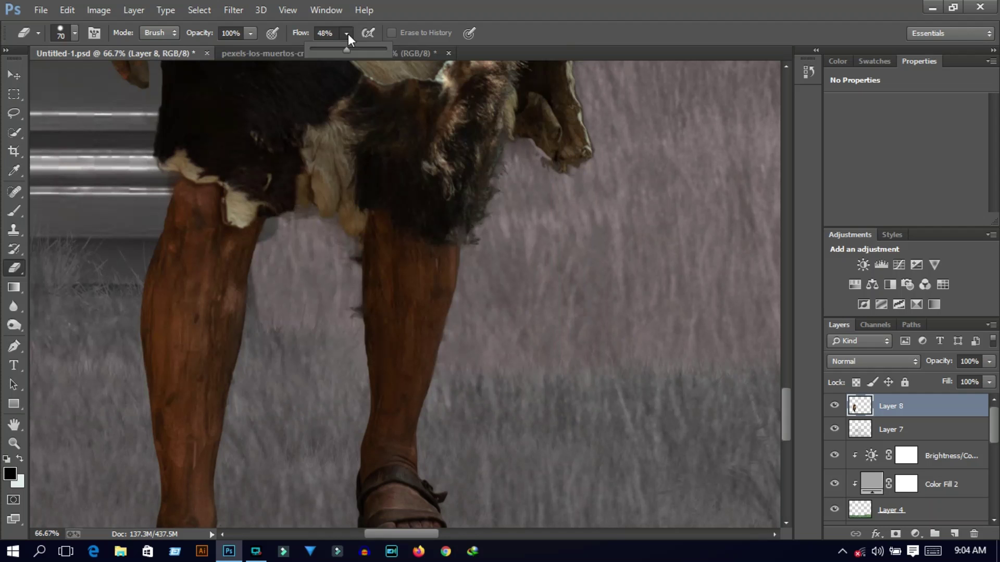
left_click_drag(348, 258, 345, 310)
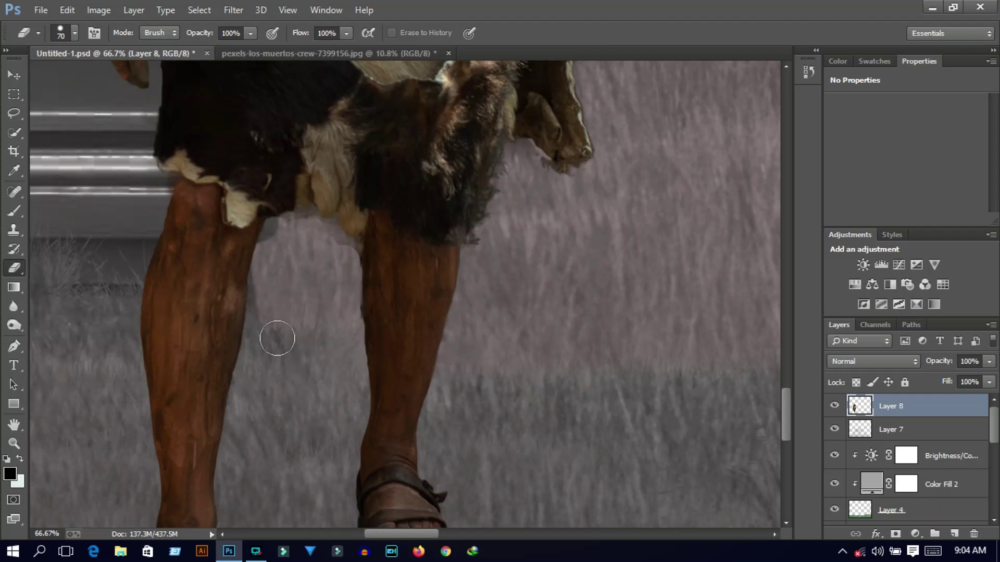
scroll(490, 375, "down", 3)
key("v")
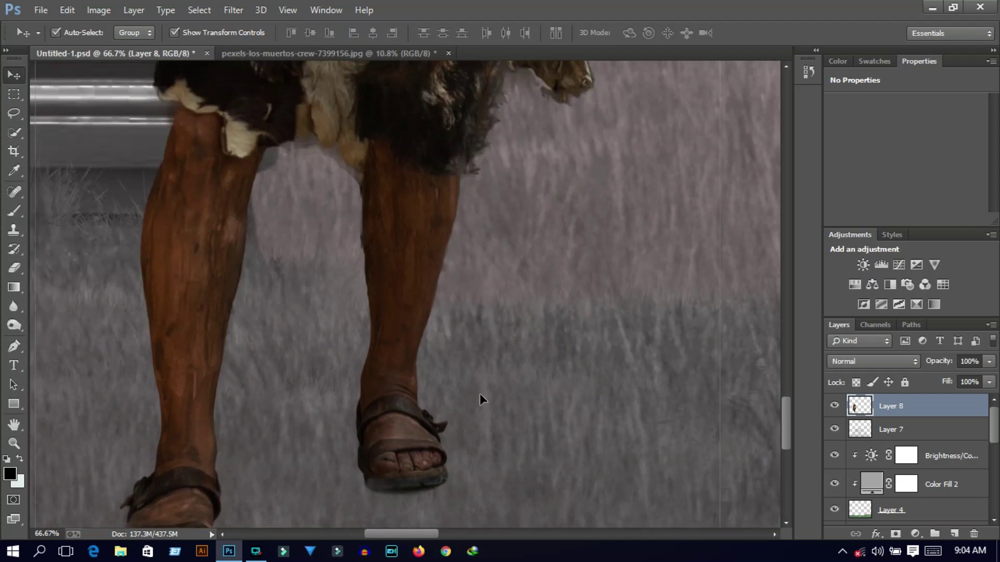
key("ctrl+minus")
key("ctrl+minus")
key("ctrl+minus")
scroll(490, 527, "up", 3)
left_click(915, 534)
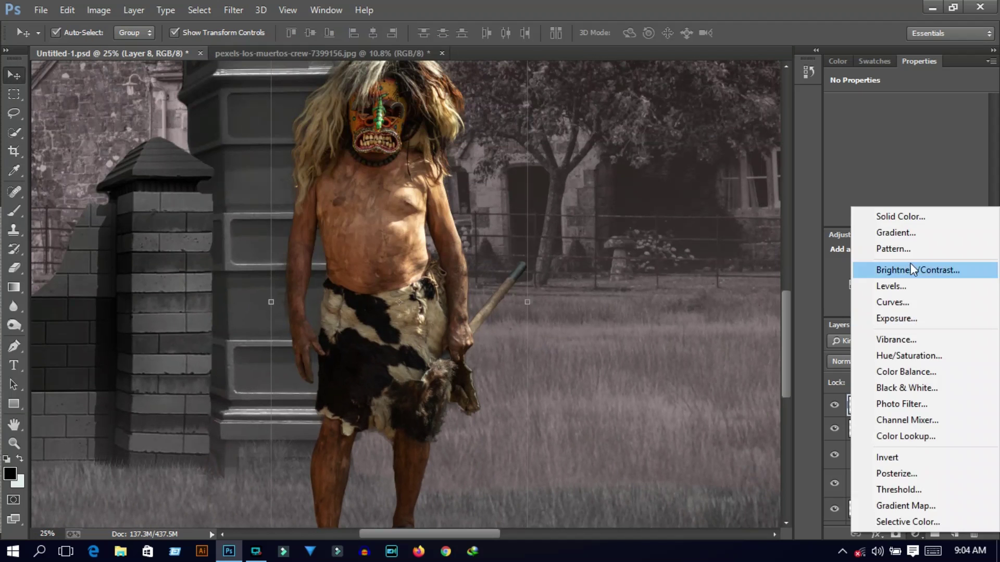
Add a Brightness/Contrast layer clipped to the figure, lowering its brightness.
left_click(910, 264)
left_click_drag(905, 142, 856, 144)
left_click(885, 220)
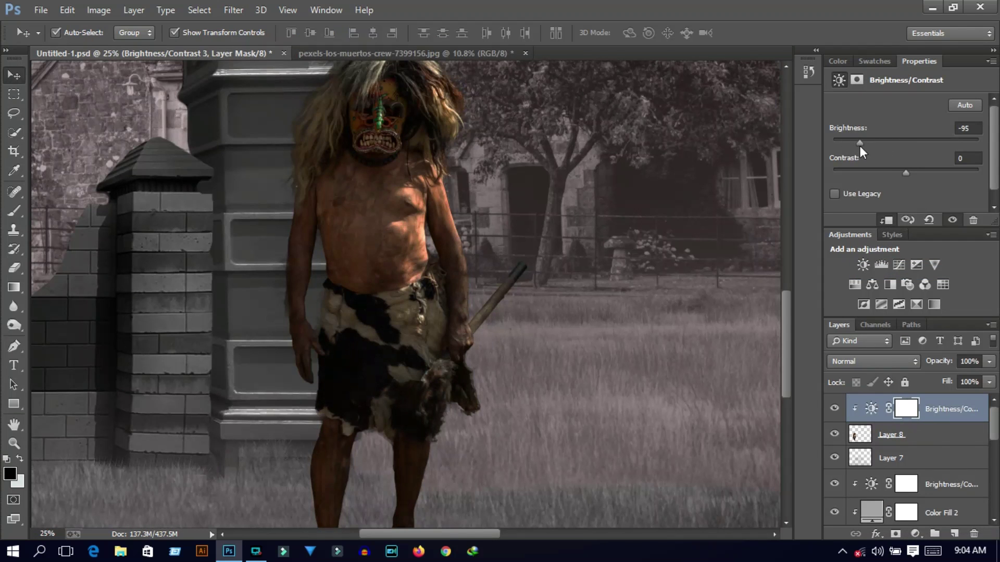
key("ctrl+minus")
key("ctrl+minus")
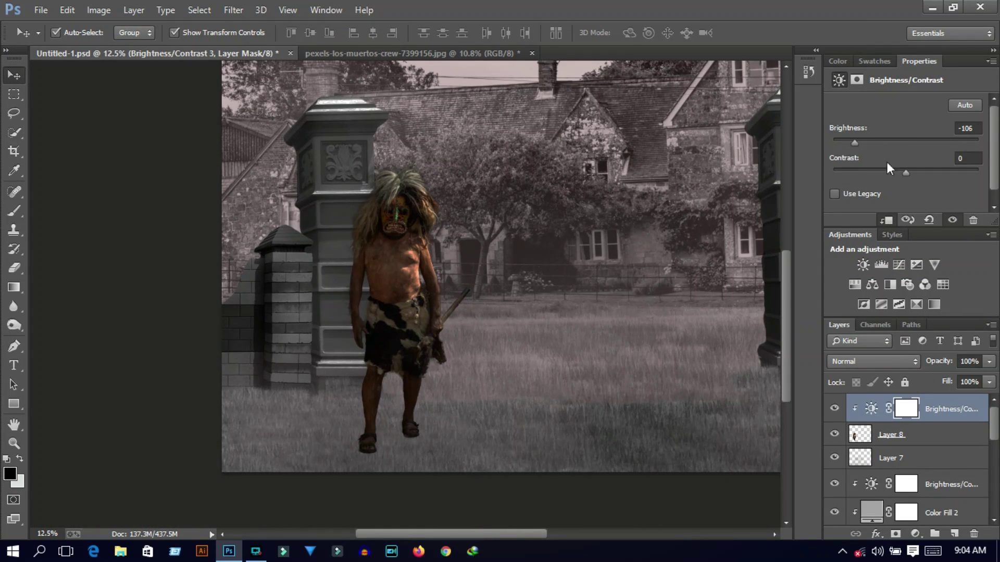
left_click_drag(854, 143, 865, 143)
Add a Color Balance adjustment shifting the figure toward magenta and green, less blue.
left_click(916, 434)
left_click(915, 534)
left_click(906, 371)
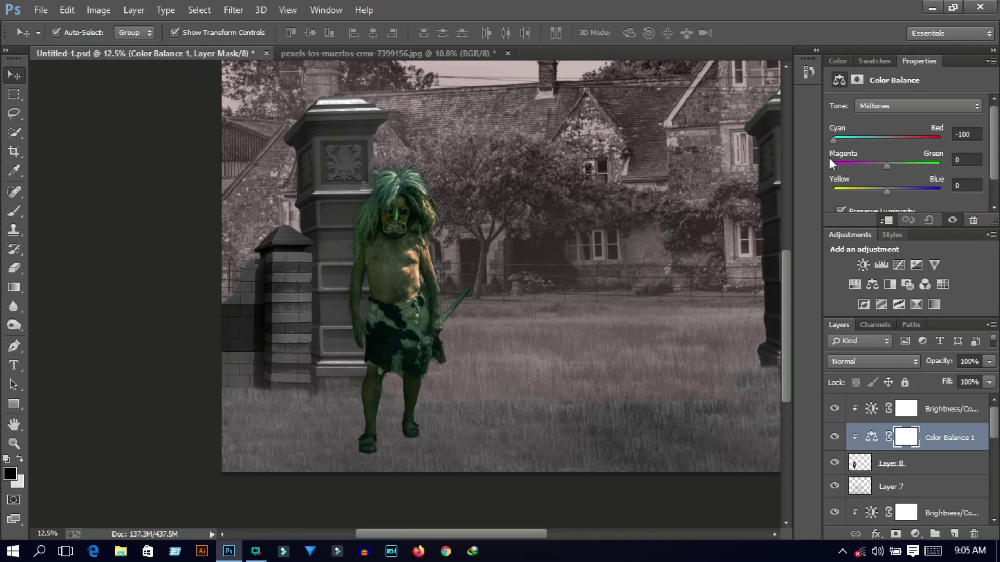
left_click(874, 171)
mouse_move(900, 192)
left_mouse_down()
mouse_move(873, 192)
mouse_move(886, 166)
mouse_move(888, 193)
left_mouse_up()
left_click(380, 432)
Add a Black & White adjustment with darker reds and hide Color Balance 1.
left_click(405, 339)
right_click(942, 461)
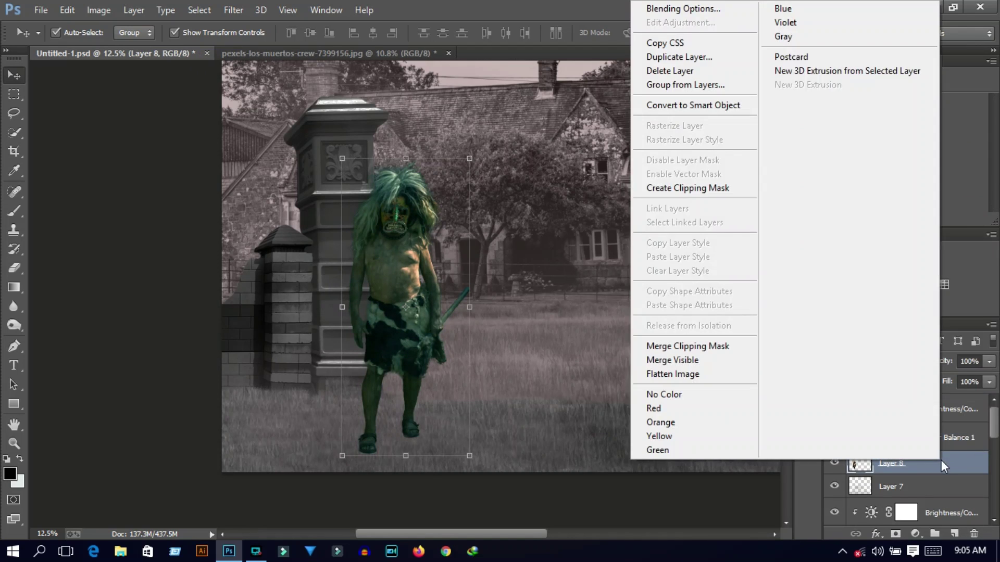
left_click(917, 533)
left_click(917, 386)
mouse_move(901, 156)
left_mouse_down()
mouse_move(879, 161)
mouse_move(915, 159)
mouse_move(907, 189)
left_mouse_up()
left_click(834, 438)
scroll(906, 193, "down", 1)
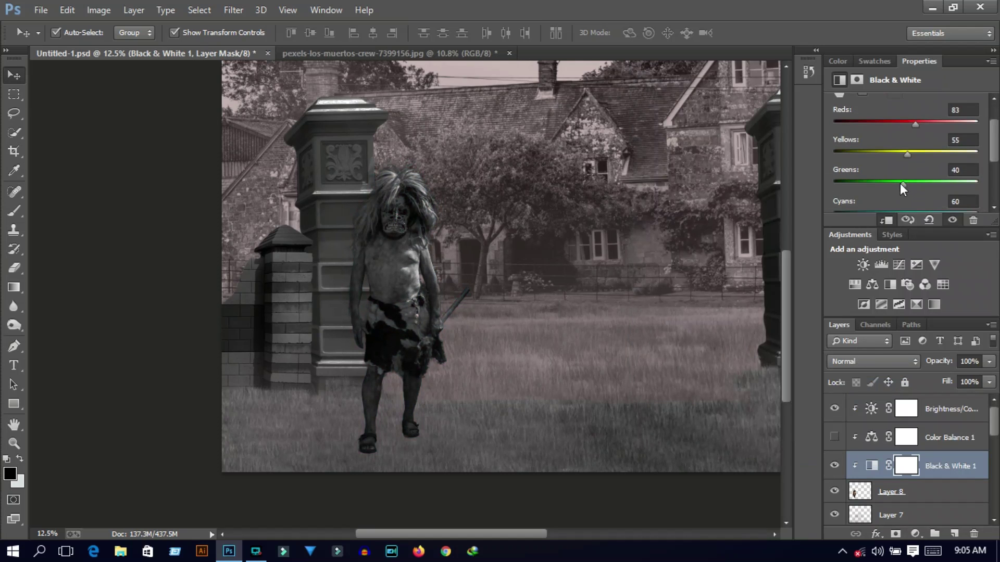
left_click(594, 498)
scroll(537, 371, "up", 1)
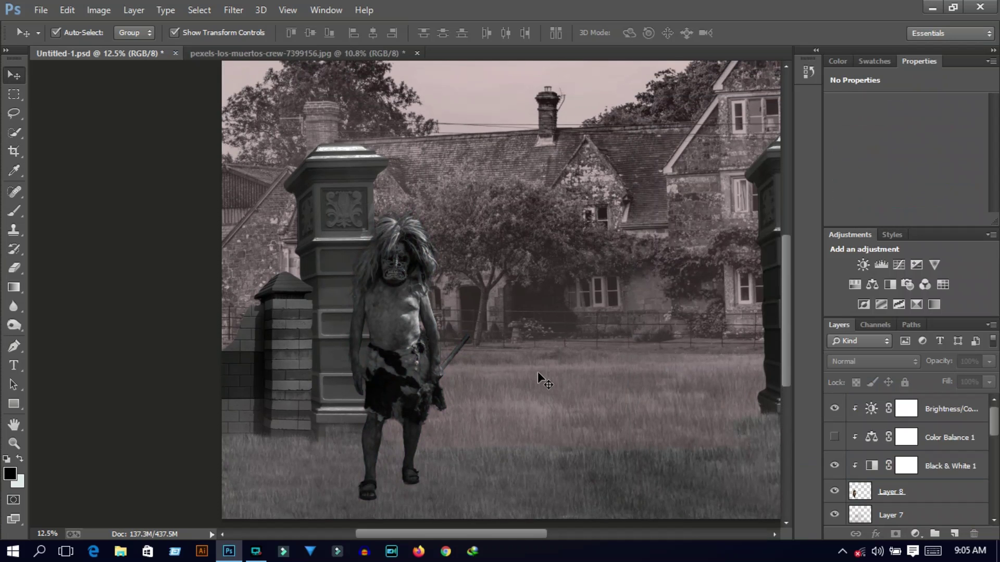
scroll(538, 372, "down", 2)
left_click(386, 179)
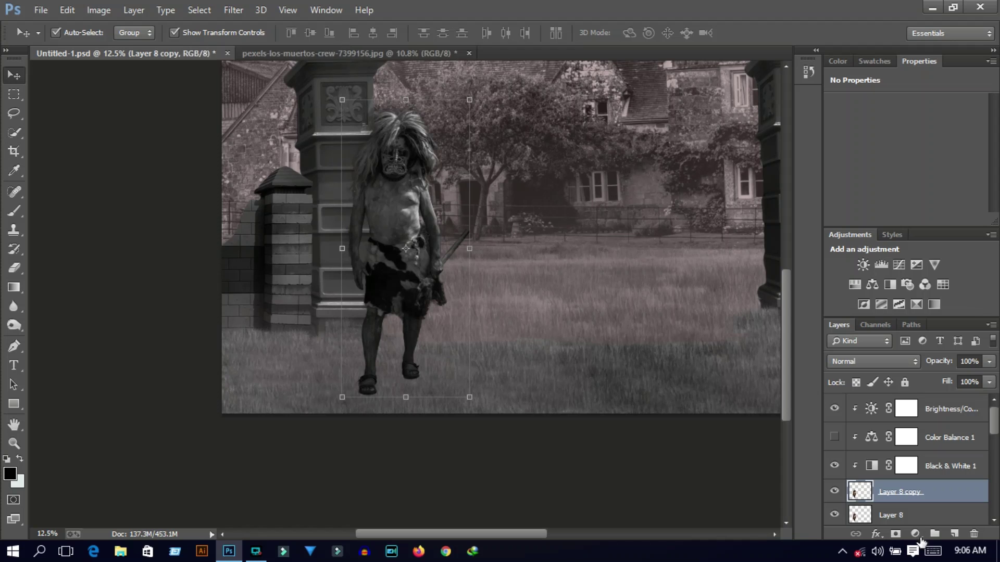
Duplicate Layer 8 and hide the Layer 8 copy.
key("ctrl+j")
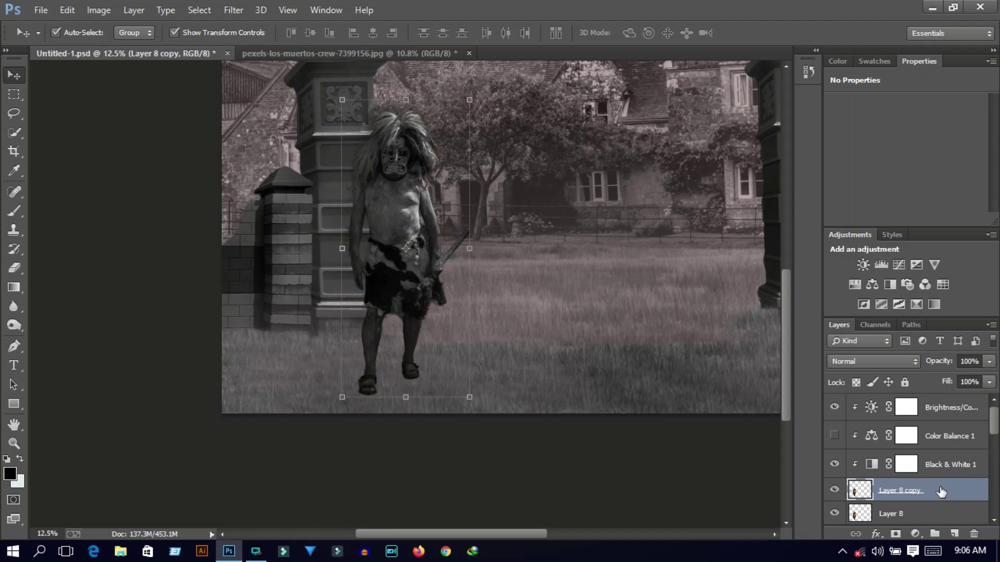
left_click_drag(407, 249, 410, 251)
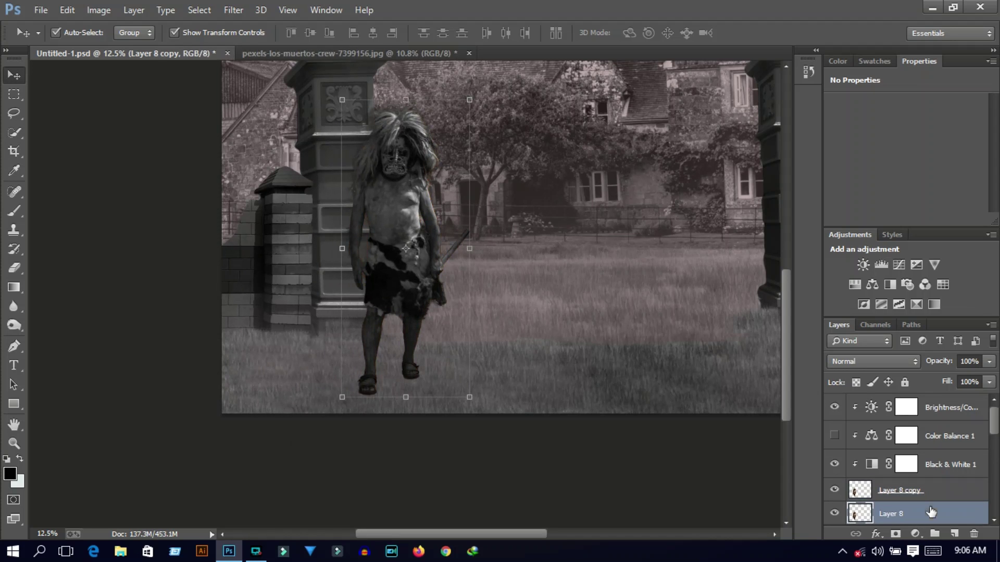
key("ctrl+z")
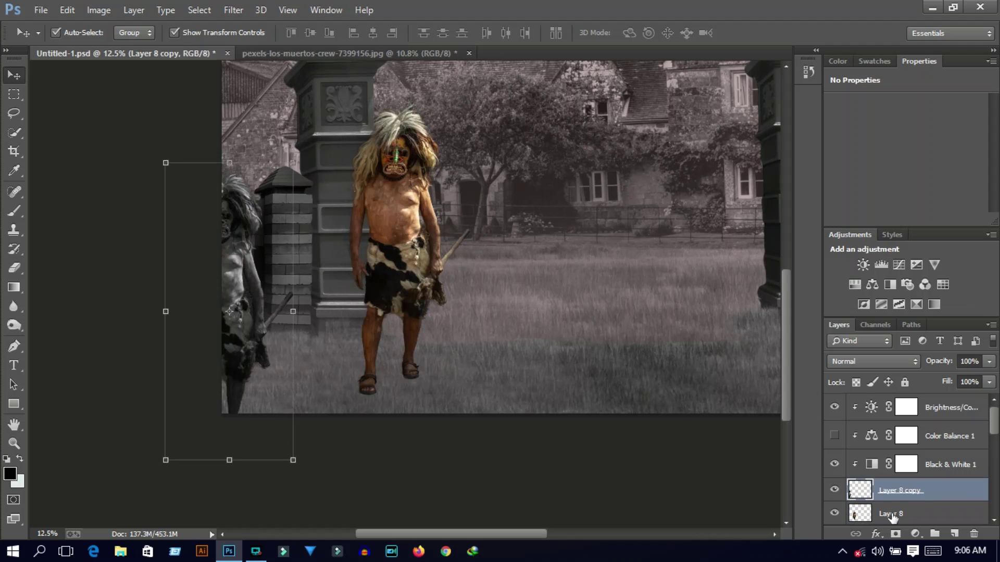
left_click_drag(890, 513, 877, 490)
key("ctrl+z")
left_click(834, 489)
Reorder Black & White 1 under Brightness, clip it to the figure, and delete Color Balance 1.
left_click_drag(949, 467, 952, 499)
left_click_drag(950, 411, 950, 469)
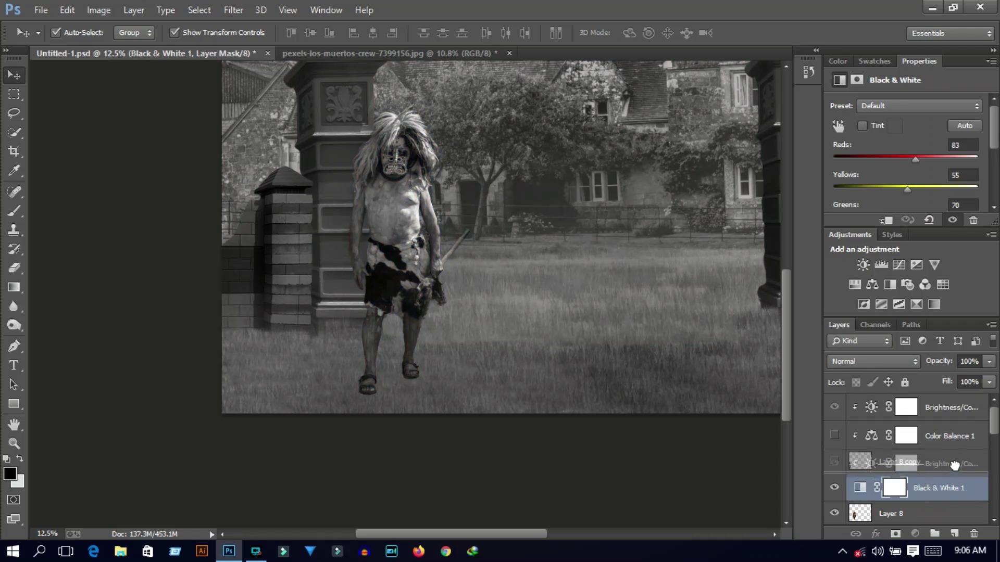
left_click(859, 488)
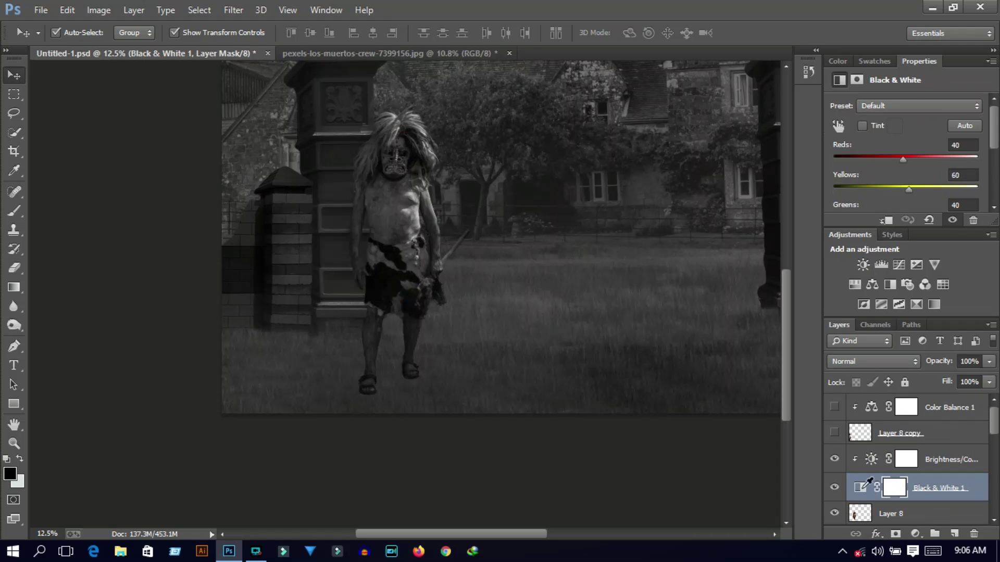
left_click(886, 220)
scroll(698, 438, "up", 1)
left_click(939, 405)
key("Delete")
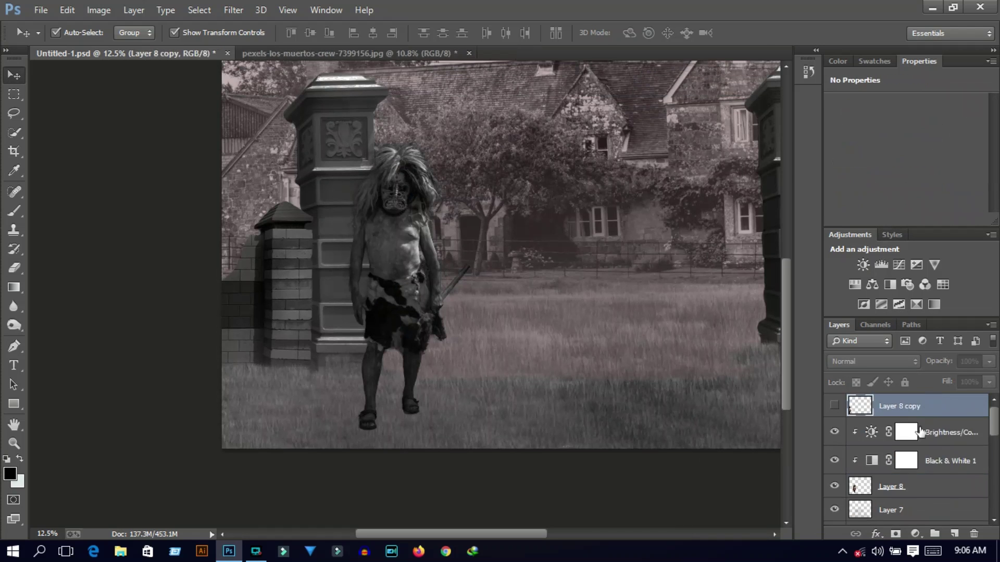
left_click(835, 406)
Give Layer 8 copy a black Color Overlay and move the silhouette beside the figure.
double_click(946, 407)
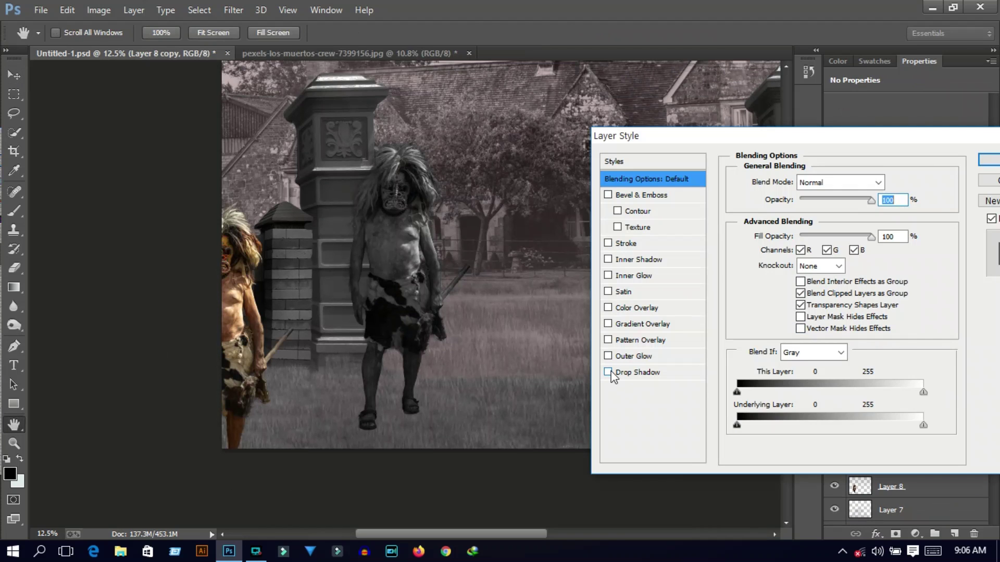
left_click(636, 307)
left_click(888, 182)
left_click(663, 357)
left_click(960, 166)
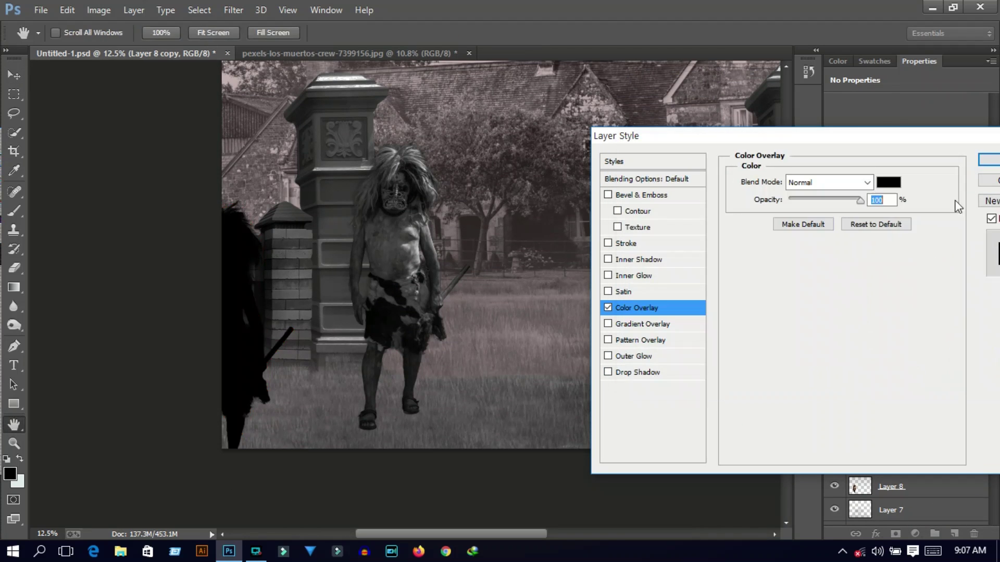
left_click(994, 160)
key("v")
mouse_move(222, 191)
left_mouse_down()
mouse_move(323, 151)
mouse_move(197, 281)
mouse_move(222, 383)
left_mouse_up()
Warp the black silhouette flat across the grass as the figure's shadow.
left_click(614, 33)
left_click_drag(364, 417, 396, 391)
left_click_drag(375, 323, 503, 388)
mouse_move(176, 311)
left_mouse_down()
mouse_move(178, 380)
mouse_move(137, 399)
left_mouse_up()
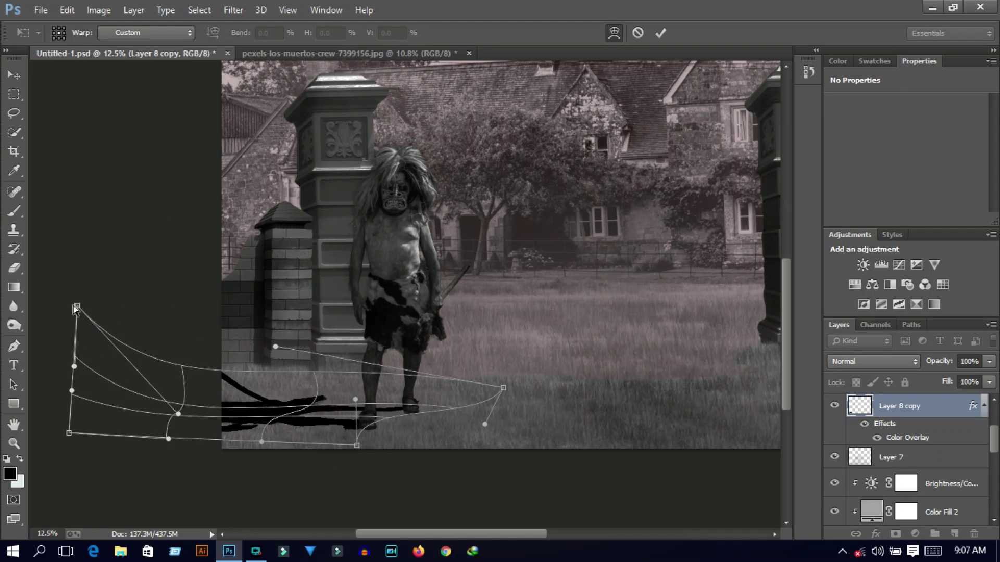
left_click_drag(76, 307, 72, 380)
left_click_drag(242, 406, 208, 389)
left_click(661, 32)
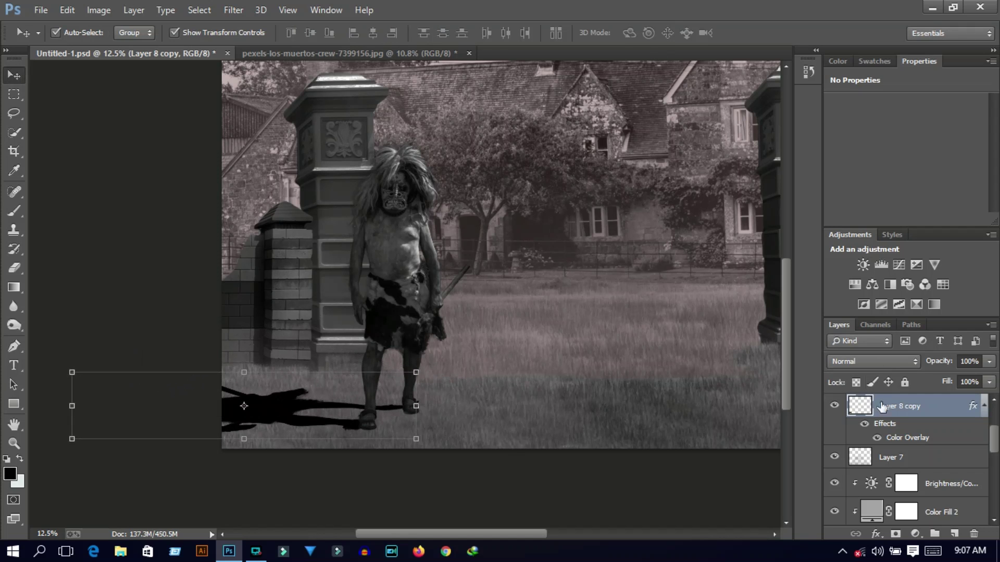
Soften the cast shadow with Gaussian Blur and lower its layer opacity to about 59%.
left_click(233, 10)
mouse_move(241, 186)
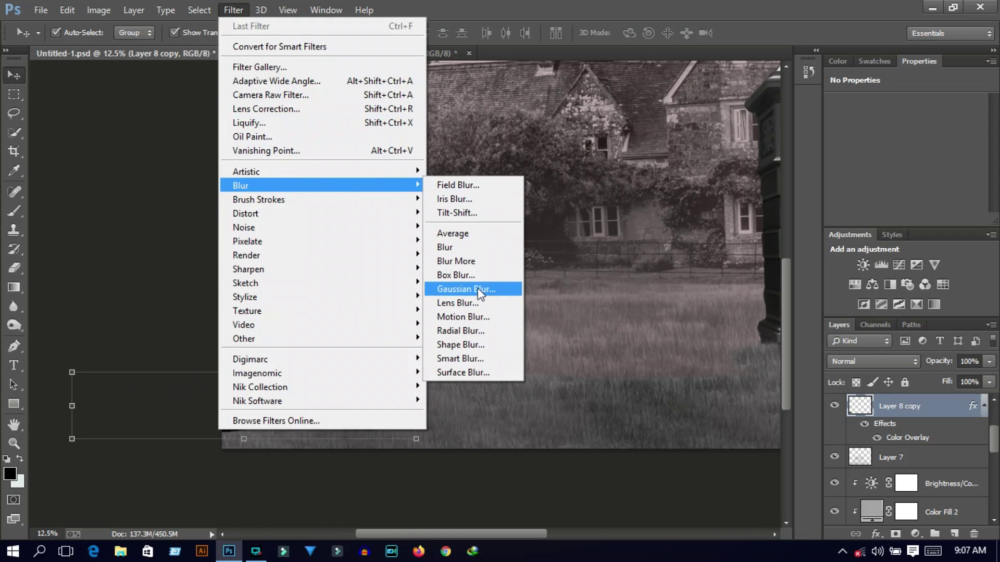
left_click(468, 286)
left_click_drag(661, 281, 664, 276)
left_click(773, 84)
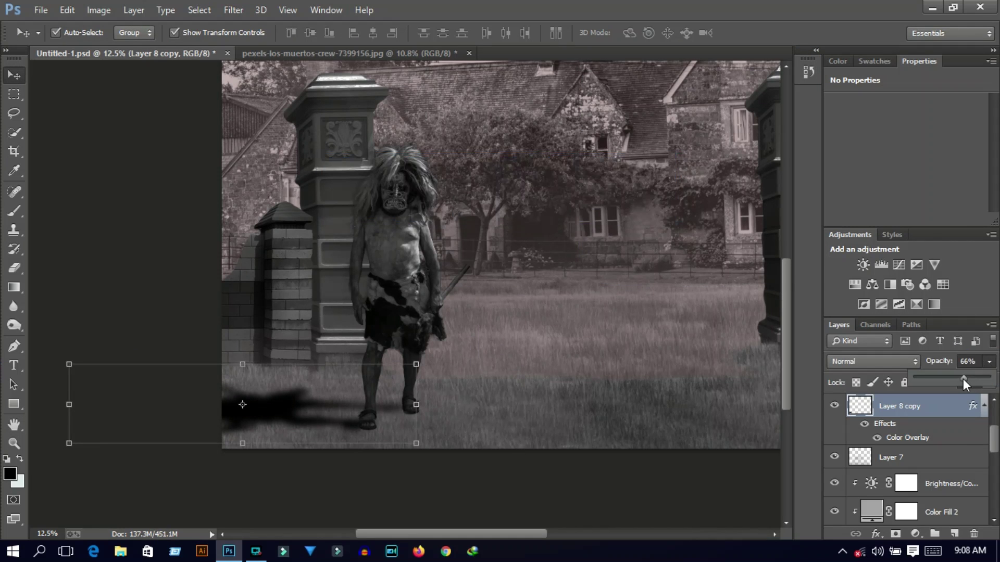
left_click_drag(963, 383, 958, 381)
left_click(138, 297)
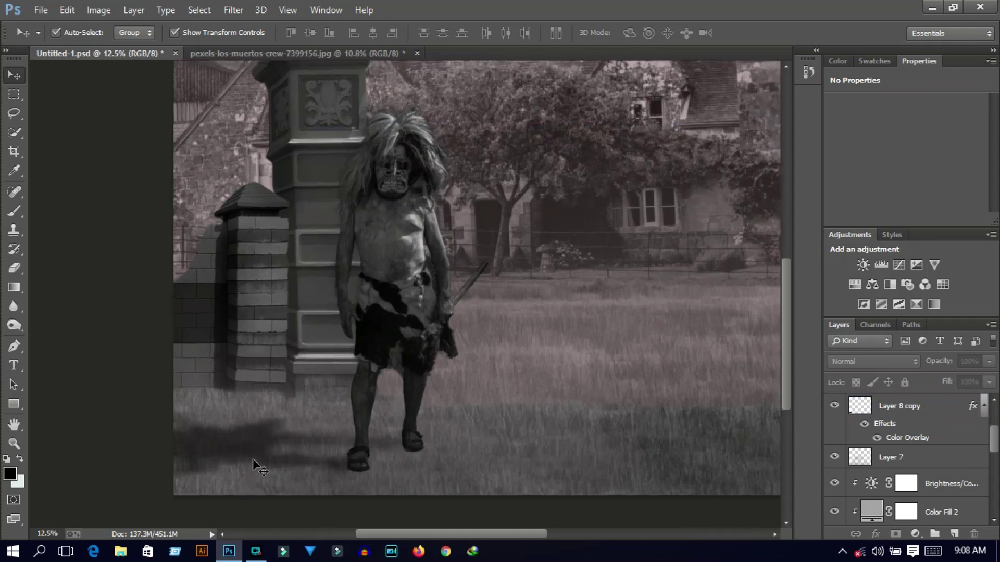
Warp the shadow so its corners meet the figure's feet, then commit the transform.
key("ctrl+plus")
key("ctrl+plus")
key("ctrl+plus")
scroll(251, 464, "down", 5)
scroll(85, 297, "down", 1)
left_click(85, 297)
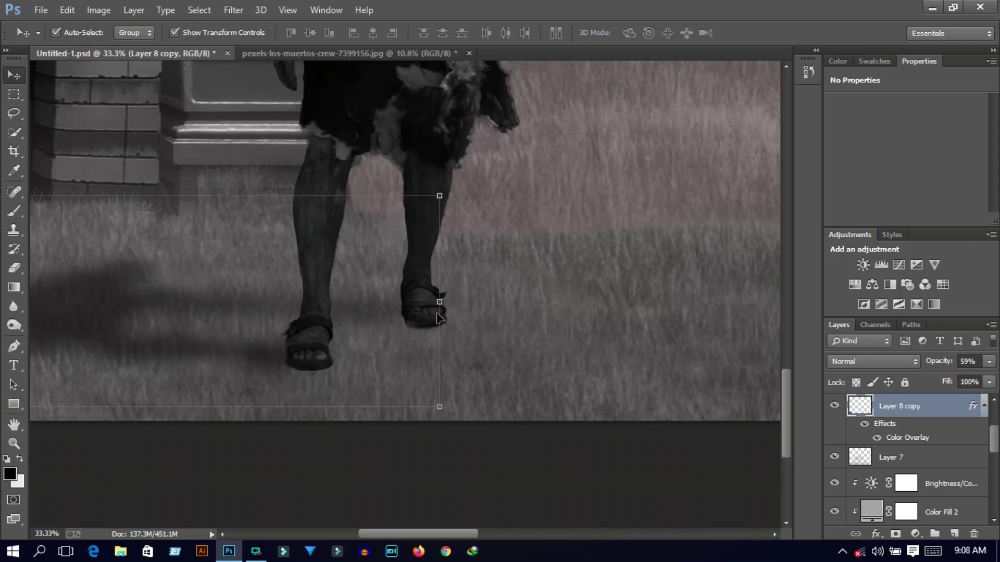
key("ctrl+t")
left_click(614, 32)
left_click_drag(440, 196, 565, 218)
left_click_drag(440, 411, 451, 411)
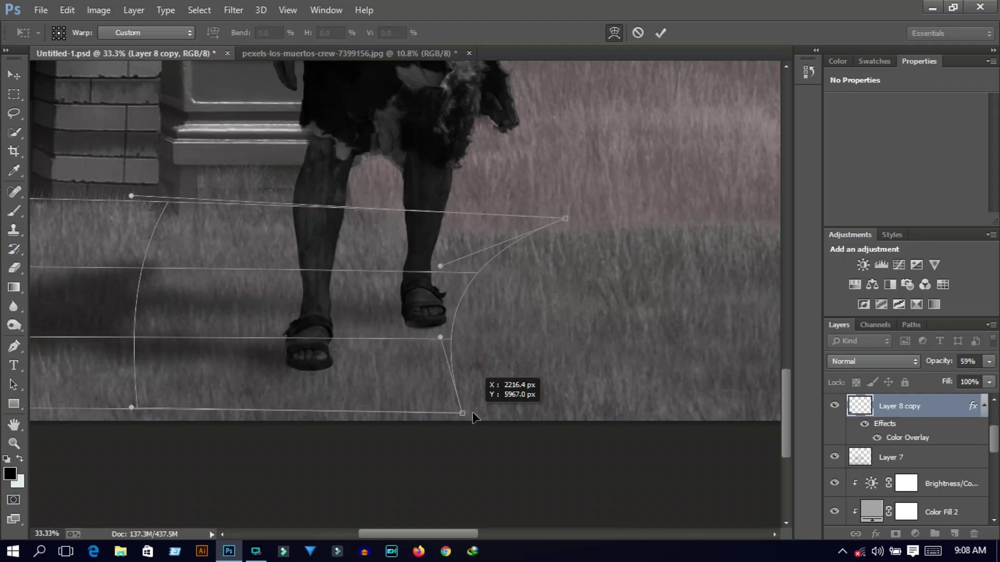
left_click(659, 38)
key("ctrl+0")
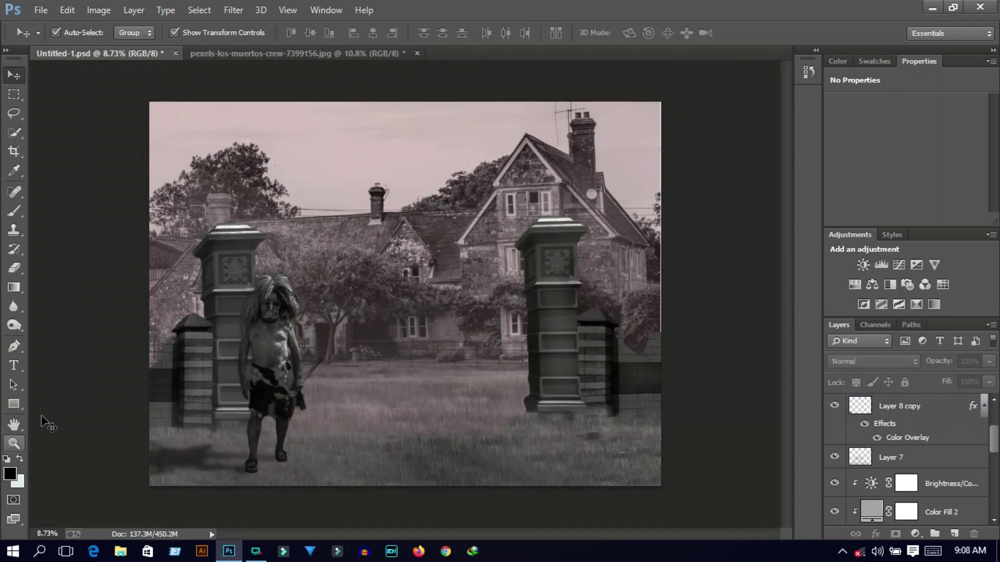
Pick the Burn tool with a larger brush, then return to the Move tool.
scroll(529, 398, "up", 5)
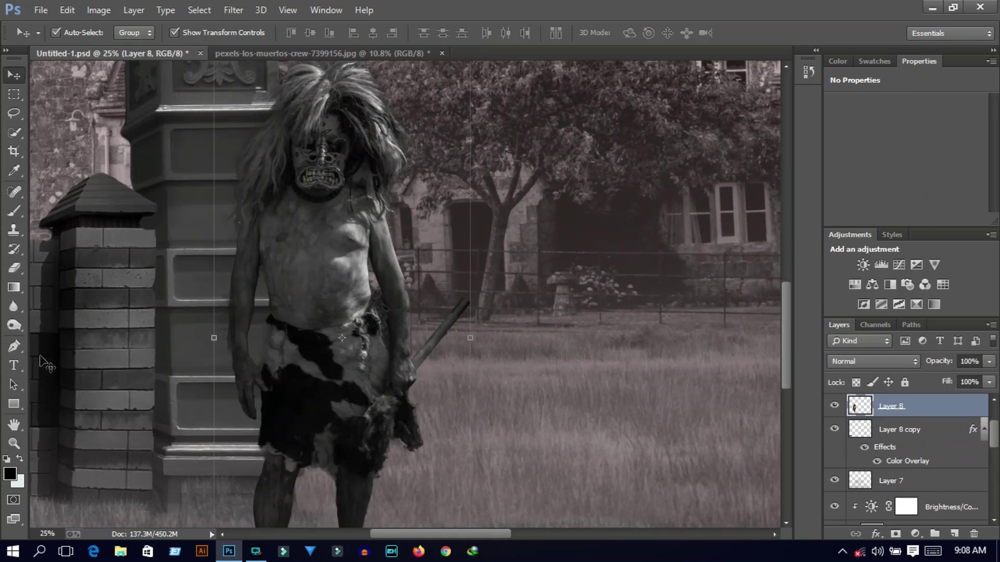
left_click(13, 326)
key("bracketright")
key("bracketright")
key("bracketright")
scroll(301, 379, "down", 1)
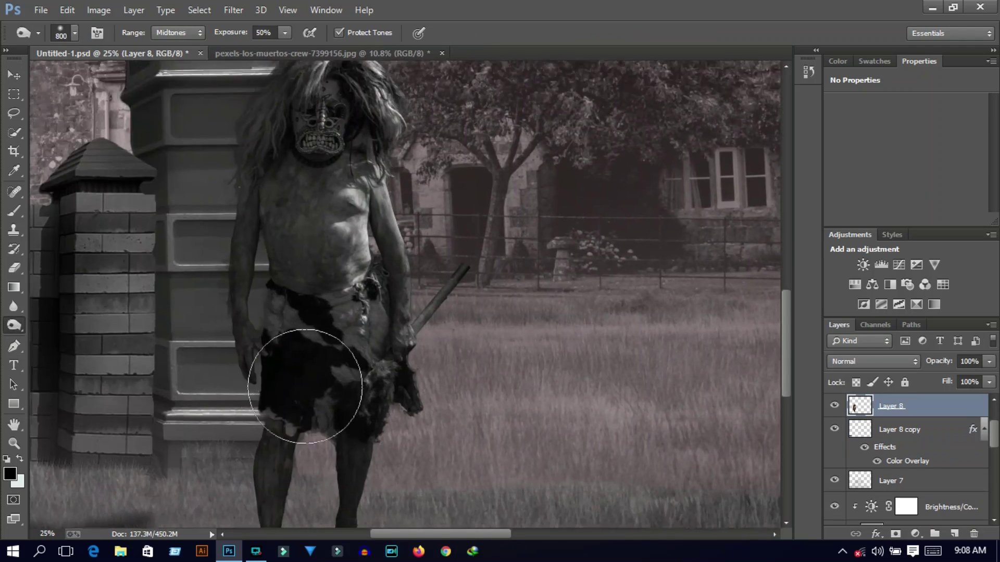
scroll(300, 379, "down", 1)
scroll(235, 457, "down", 1)
key("ctrl+0")
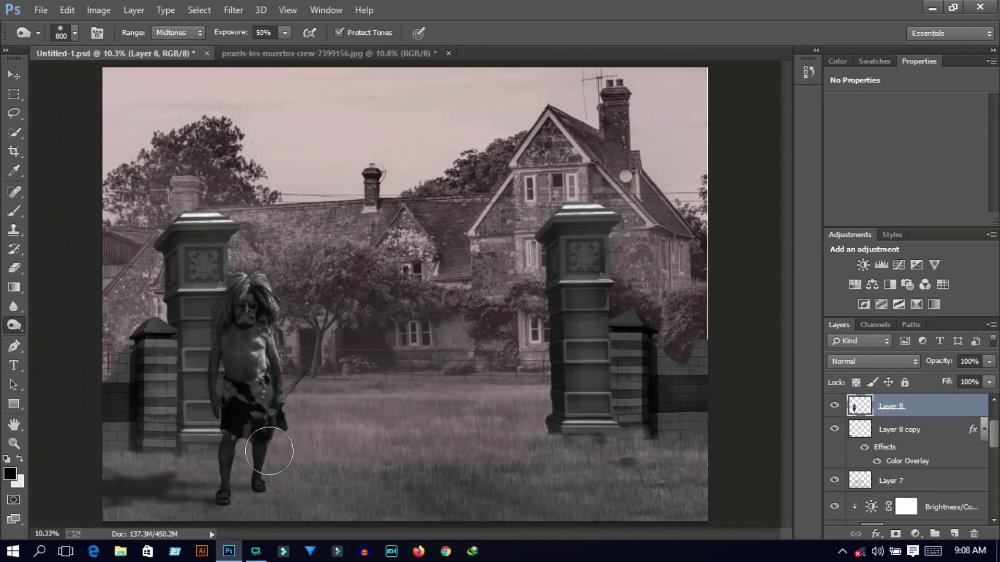
key("v")
left_click(86, 163)
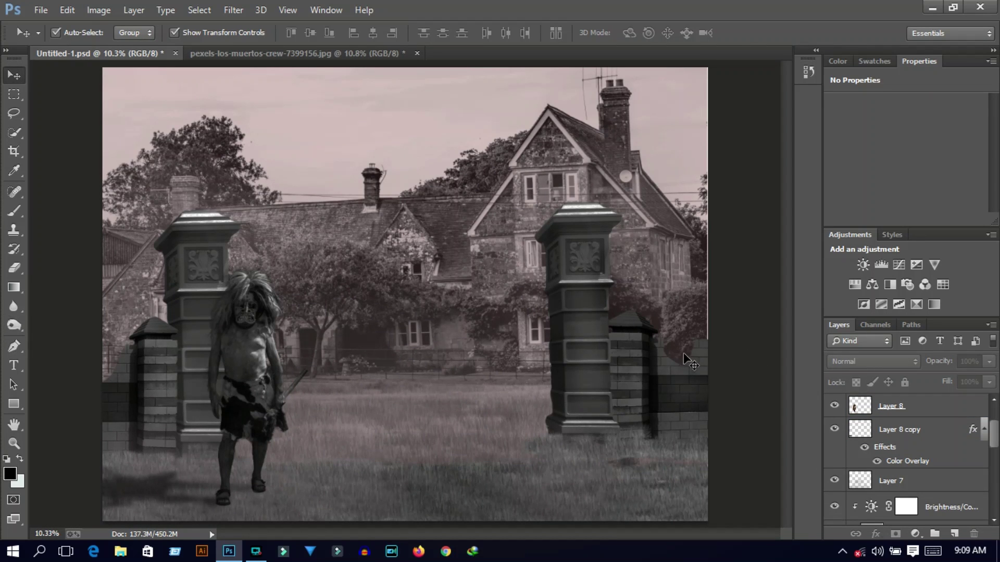
Burn a test stripe across the grass, undo it, and add Layer 9 above Color Fill 1.
scroll(683, 352, "up", 1)
scroll(623, 345, "up", 1)
left_click(555, 377)
key("o")
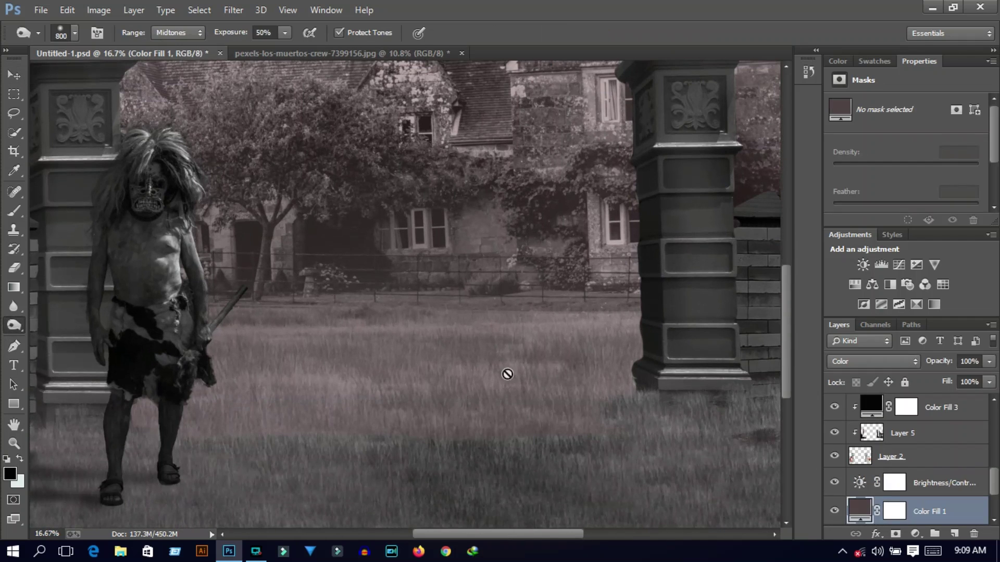
key("alt+bracketleft")
key("alt+bracketleft")
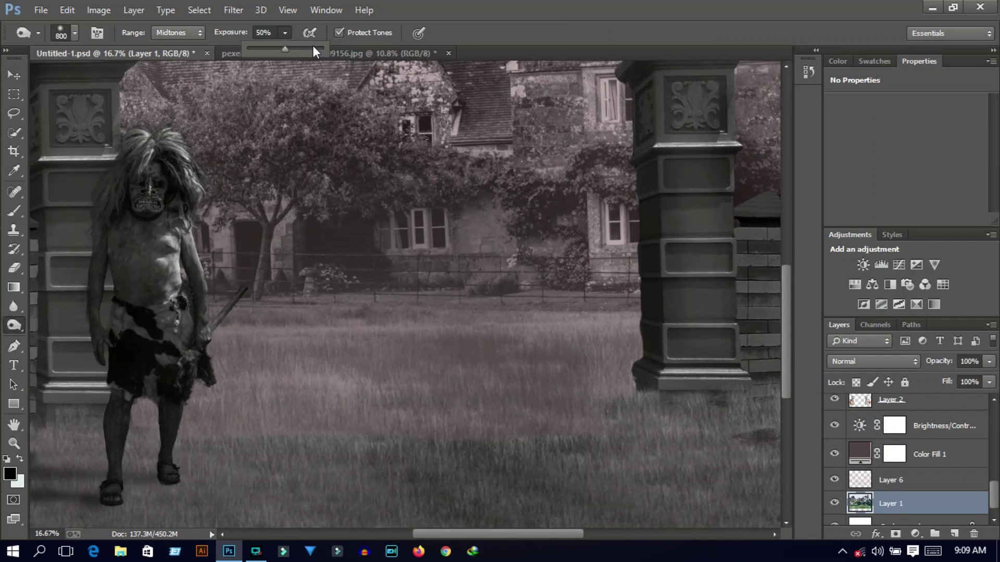
key("bracketleft")
key("bracketleft")
key("bracketleft")
left_click_drag(489, 345, 597, 377)
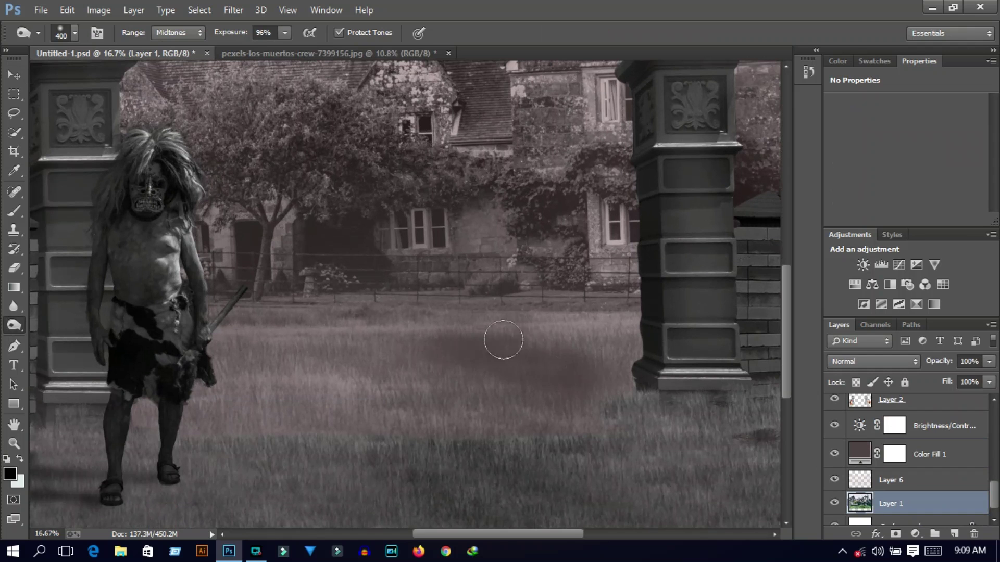
key("ctrl+z")
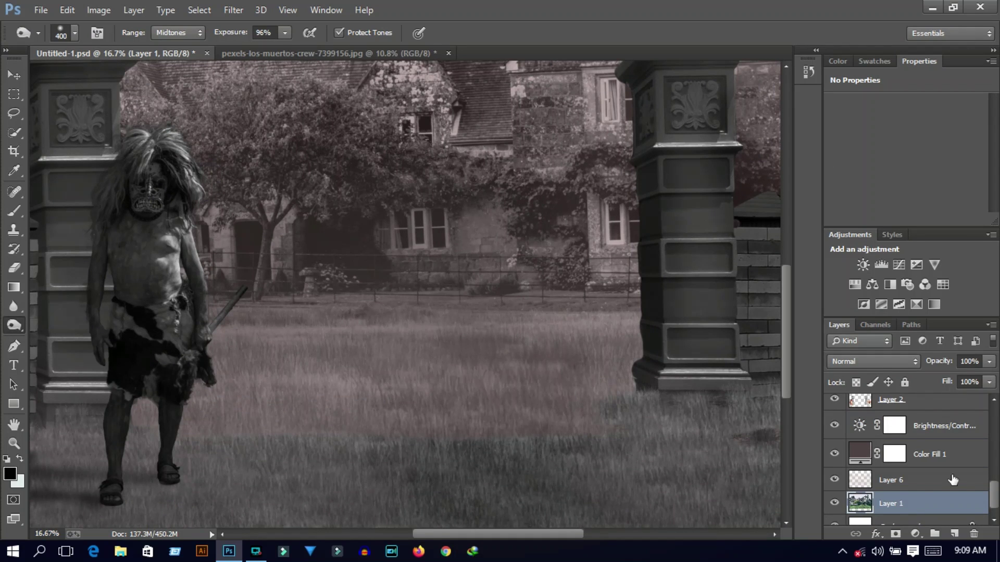
left_click(954, 534)
left_click_drag(915, 505, 911, 454)
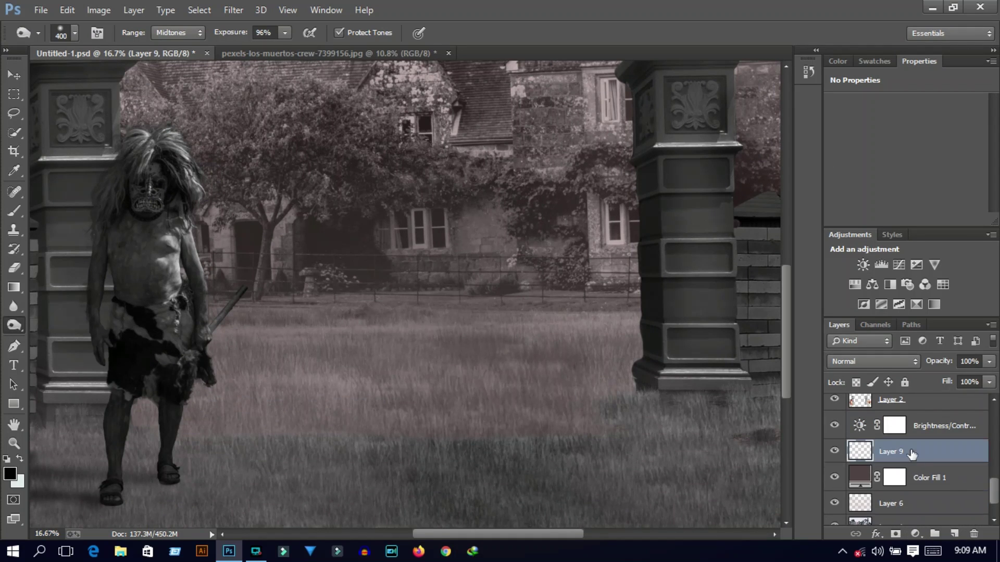
Paint a soft black stroke on the grass on Layer 9 at 45% opacity.
left_click(13, 210)
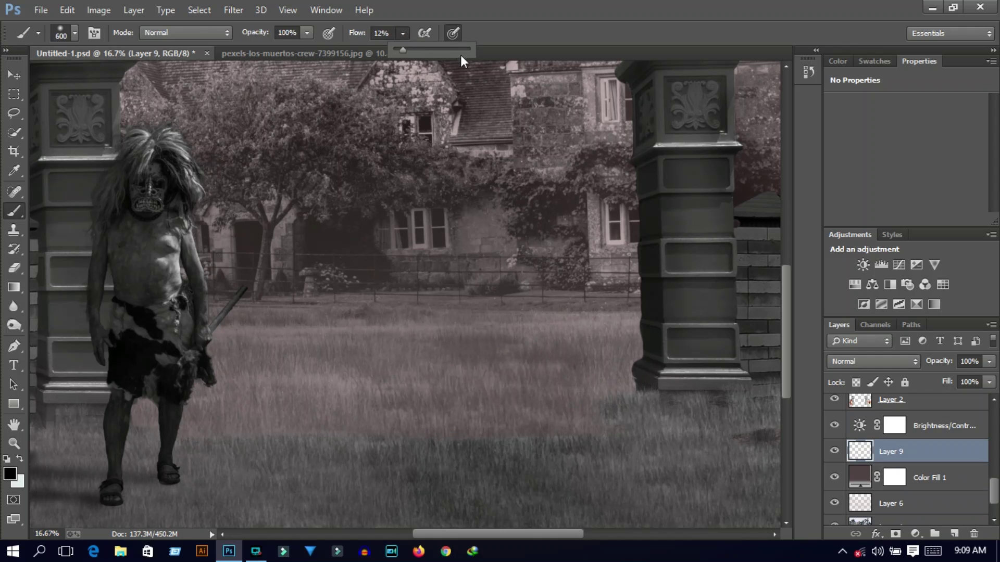
mouse_move(504, 343)
left_mouse_down()
mouse_move(624, 384)
mouse_move(602, 357)
mouse_move(458, 359)
left_mouse_up()
mouse_move(965, 378)
left_mouse_down()
mouse_move(946, 379)
mouse_move(956, 379)
left_mouse_up()
key("Escape")
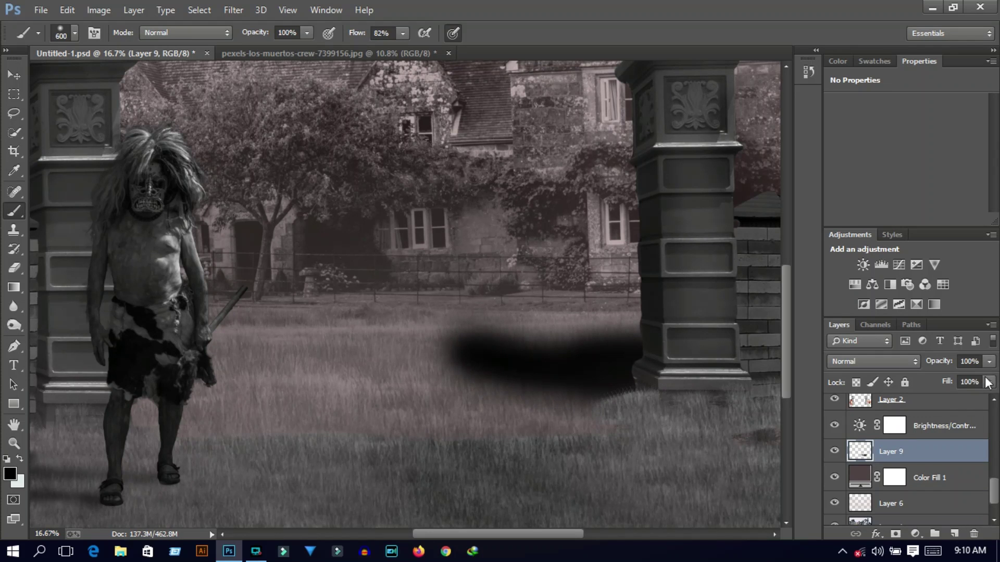
left_click_drag(961, 376, 948, 380)
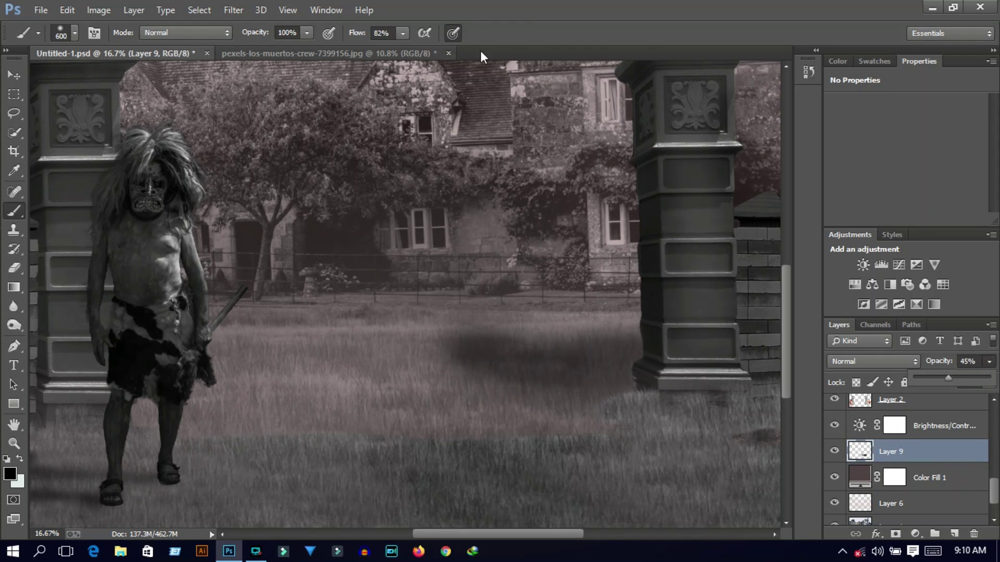
Warp the dark stroke into a shadow shape beside the right gate pillar.
left_click(14, 76)
key("ctrl+t")
left_click(614, 33)
mouse_move(521, 344)
left_mouse_down()
mouse_move(486, 310)
mouse_move(409, 316)
mouse_move(418, 316)
left_mouse_up()
left_click(659, 35)
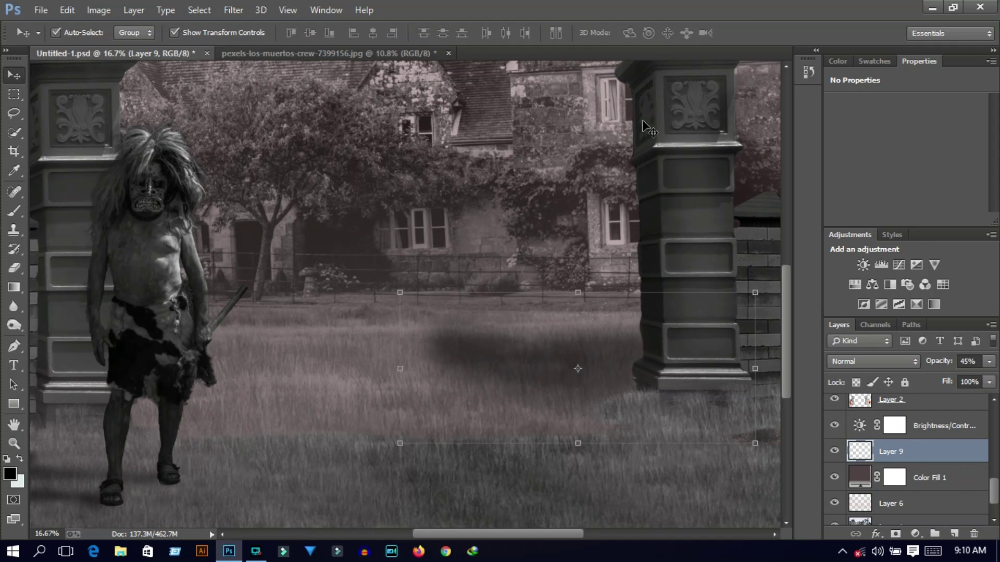
key("ctrl+0")
Stretch the shadow wider toward the right pillar with Free Transform.
key("ctrl+t")
left_click_drag(615, 461, 669, 470)
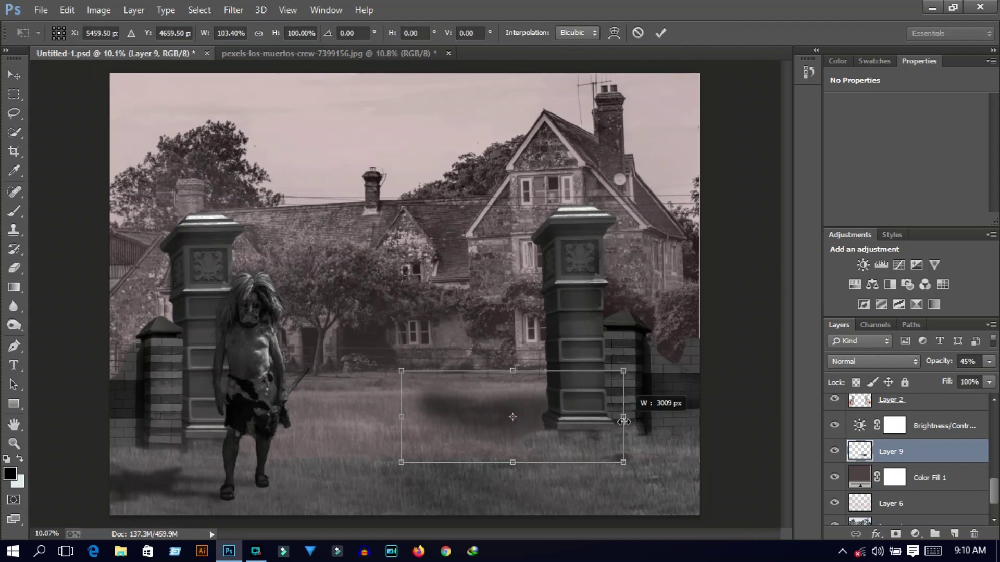
key("Return")
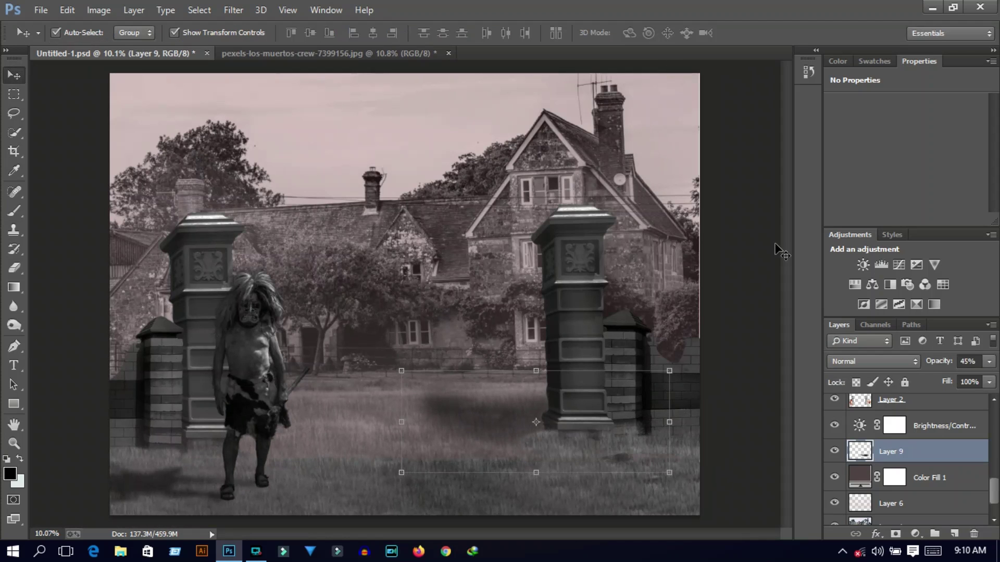
left_click(749, 221)
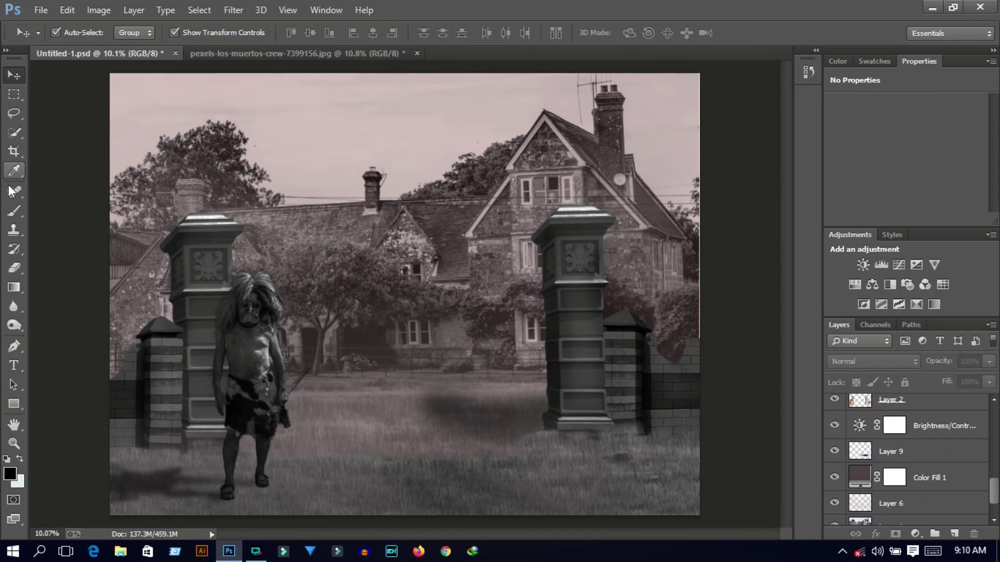
Select the Brush on Layer 9 and sample a light pink colour from the sky.
left_click(14, 211)
left_click(403, 33)
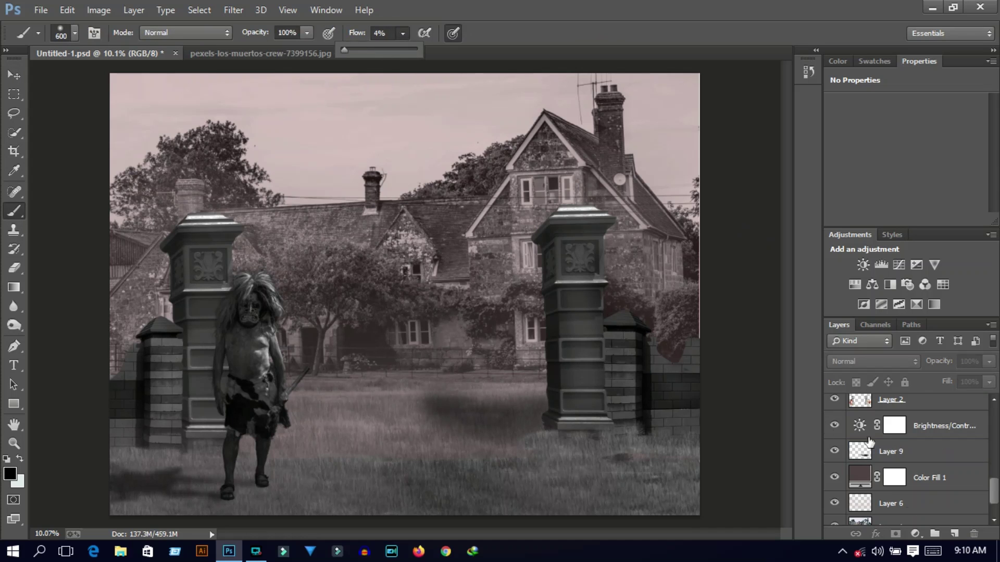
left_click(872, 450)
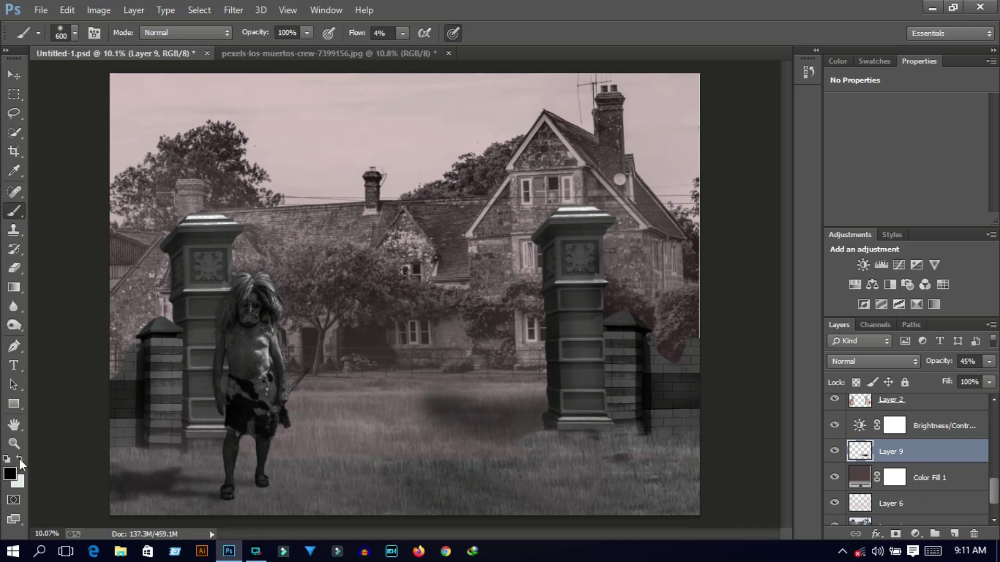
left_click(20, 458)
left_click(10, 474)
left_click(339, 134)
left_click(960, 168)
Paint a faint pink wash over the grass by the figure with a large brush at 12% flow.
key("bracketright")
key("bracketright")
key("bracketright")
left_click(402, 33)
left_click_drag(404, 49, 408, 50)
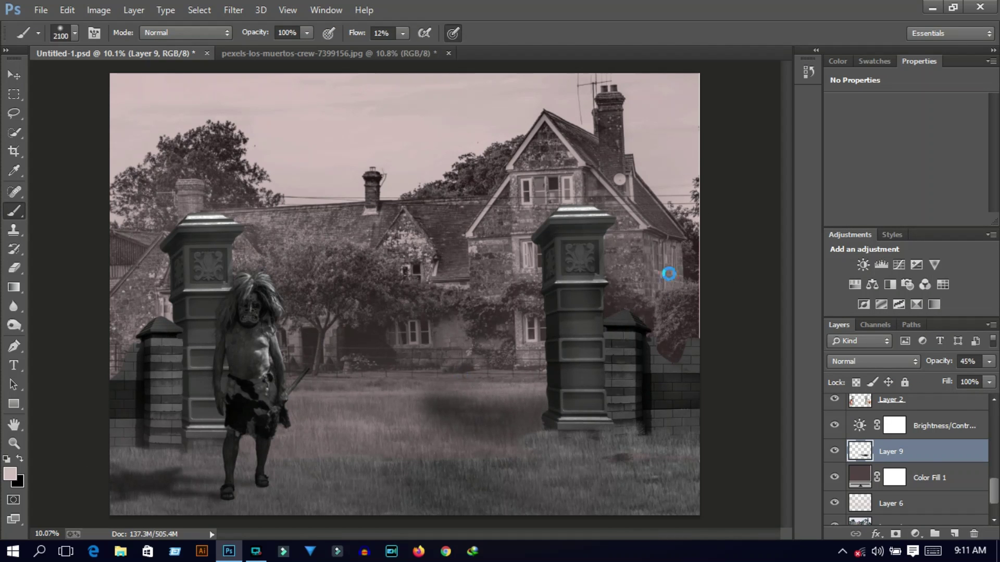
mouse_move(200, 368)
left_mouse_down()
mouse_move(295, 404)
mouse_move(535, 397)
left_mouse_up()
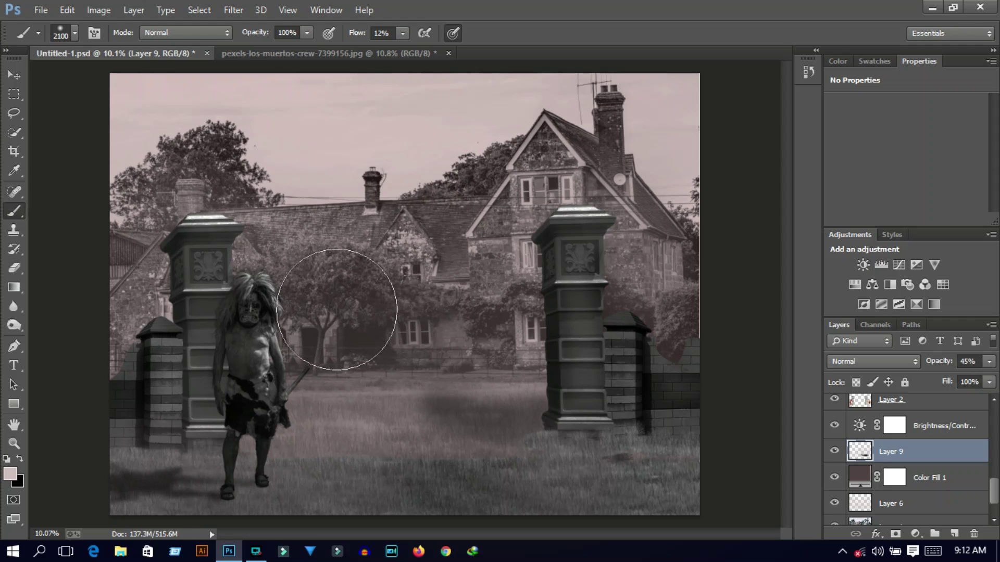
key("ctrl+plus")
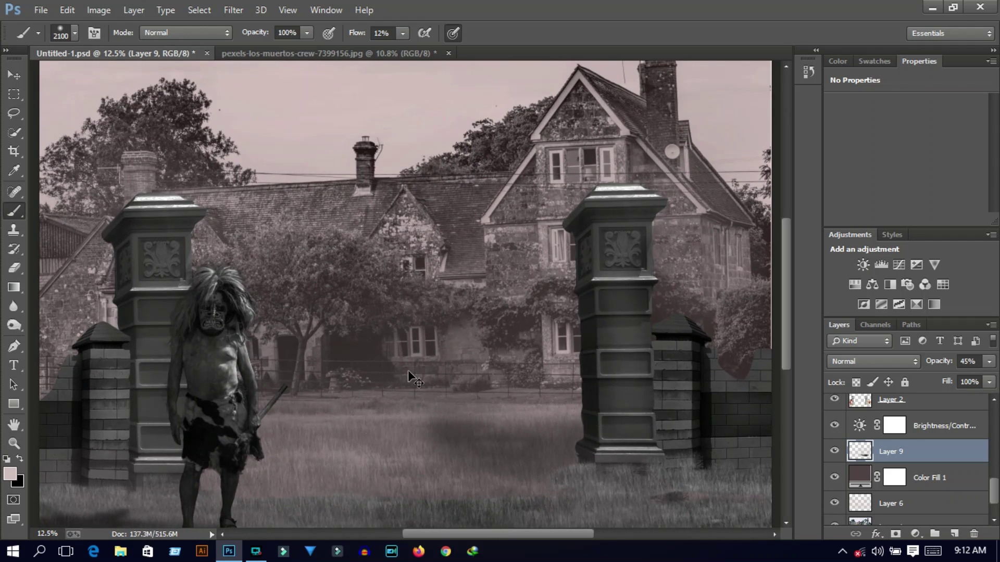
key("ctrl+minus")
key("ctrl+minus")
key("ctrl+plus")
scroll(906, 458, "down", 2)
left_click_drag(890, 518, 881, 434)
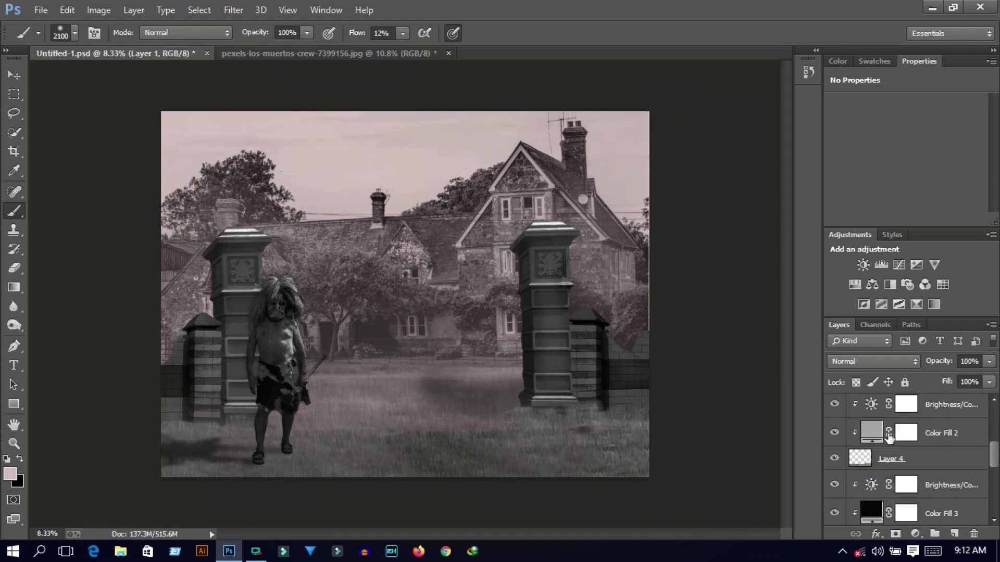
Add a Color Lookup layer using NightFromDay.CUBE for a blue night look.
left_click(885, 479)
left_click(914, 533)
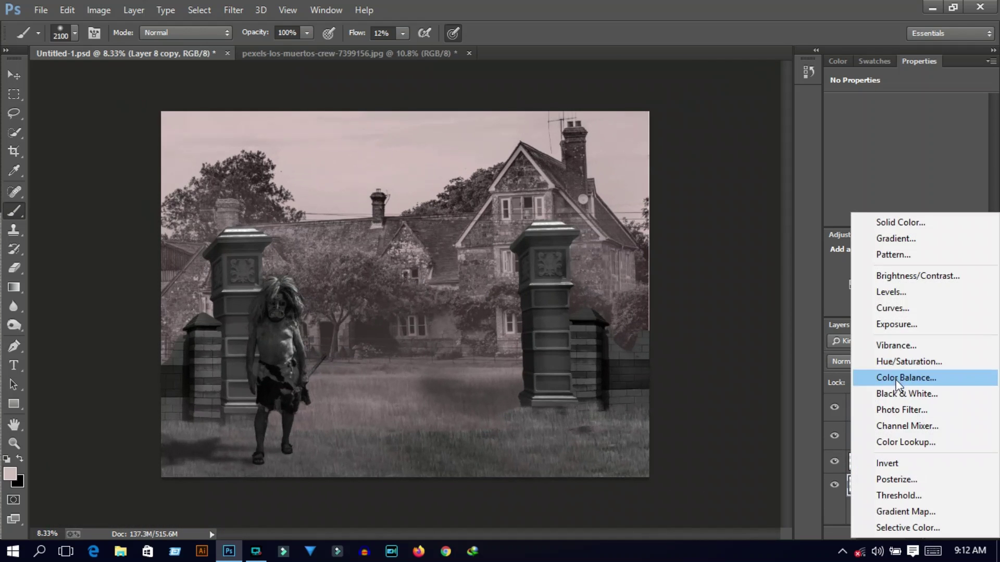
left_click(905, 442)
left_click(935, 106)
left_click(843, 408)
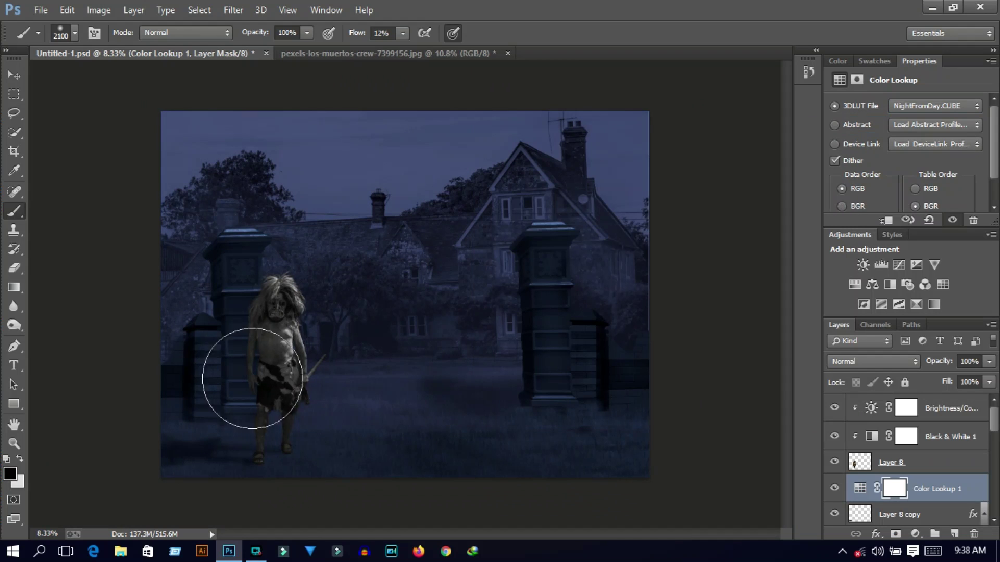
Lower the brightness in the figure's clipped Brightness/Contrast adjustment.
key("v")
left_click(98, 303)
key("ctrl+plus")
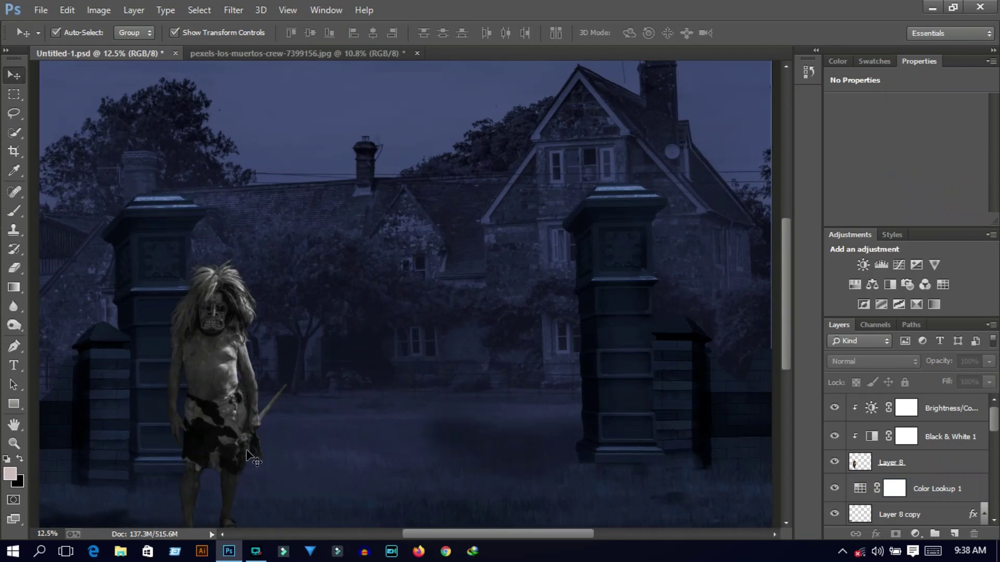
left_click(899, 460)
left_click(875, 411)
left_click_drag(864, 140, 839, 143)
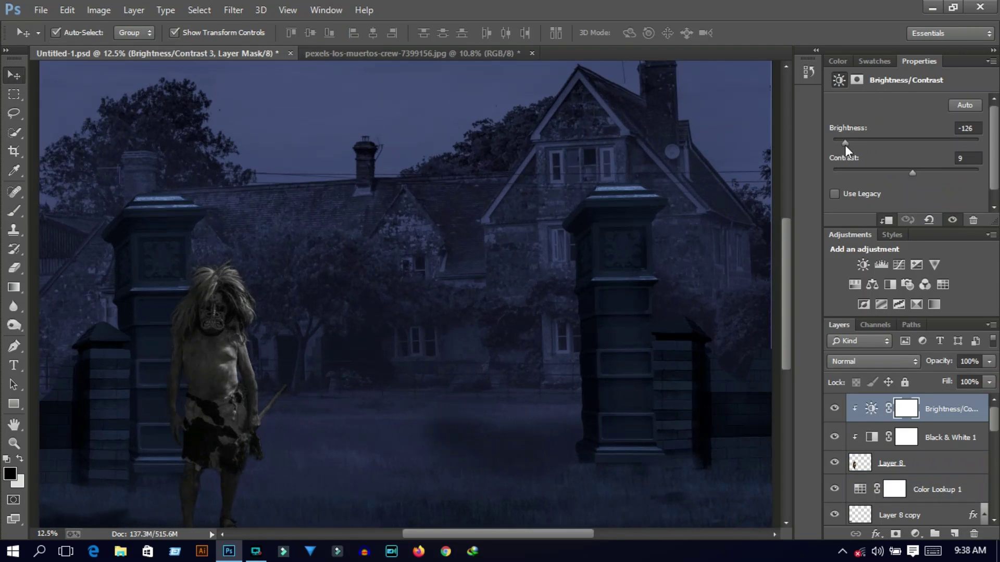
Add a clipped Hue/Saturation layer on the figure with Hue +86 and Saturation -64.
left_click(939, 463)
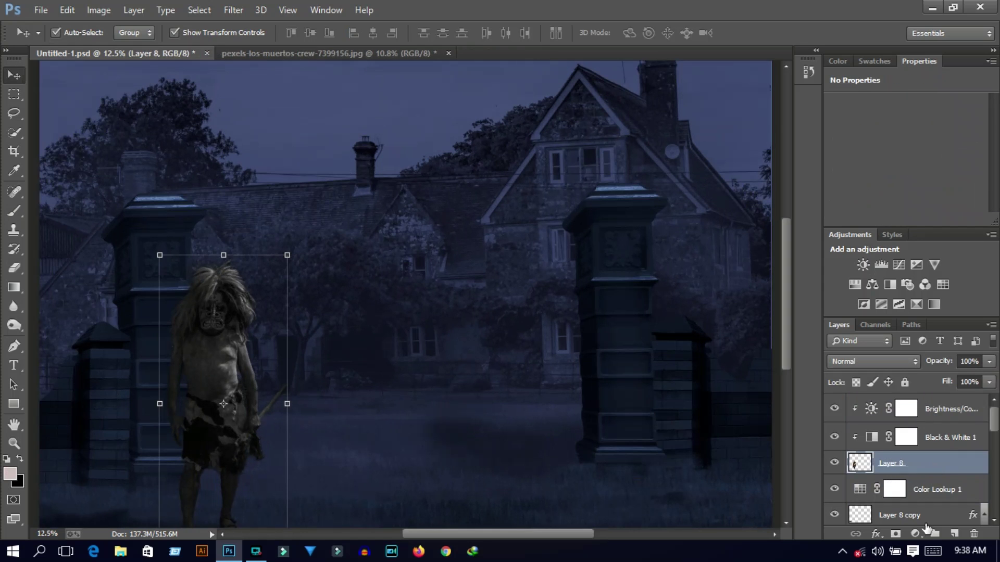
left_click(915, 533)
left_click(899, 357)
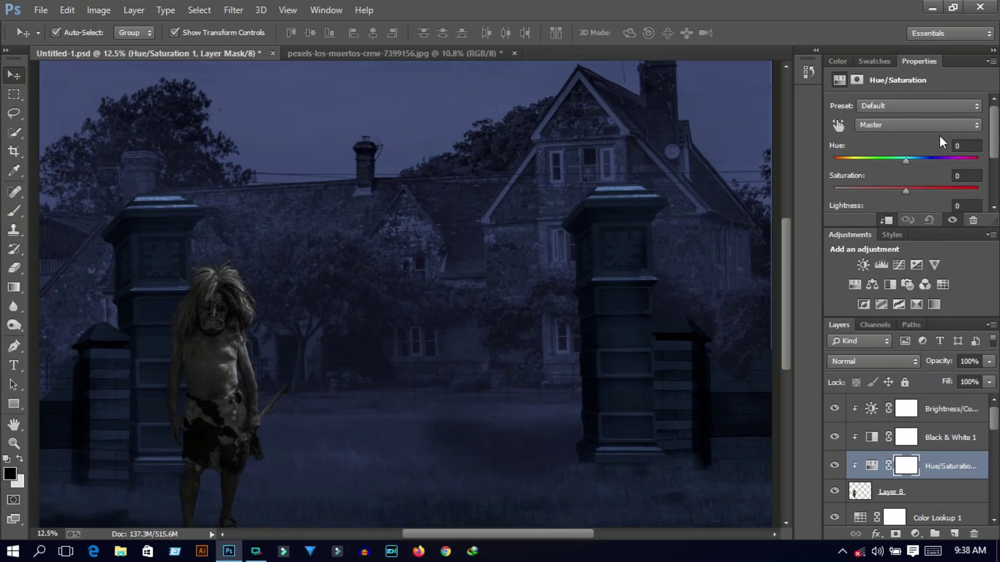
scroll(368, 427, "down", 3)
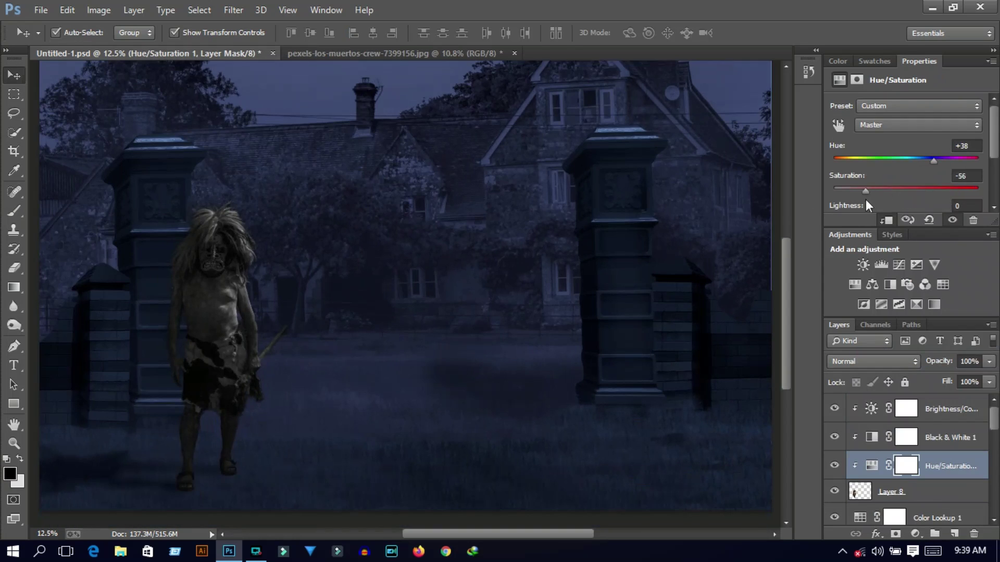
mouse_move(945, 160)
left_mouse_down()
mouse_move(838, 162)
mouse_move(848, 162)
left_mouse_up()
mouse_move(920, 163)
left_mouse_down()
mouse_move(948, 163)
mouse_move(909, 194)
mouse_move(844, 202)
left_mouse_up()
key("ctrl+0")
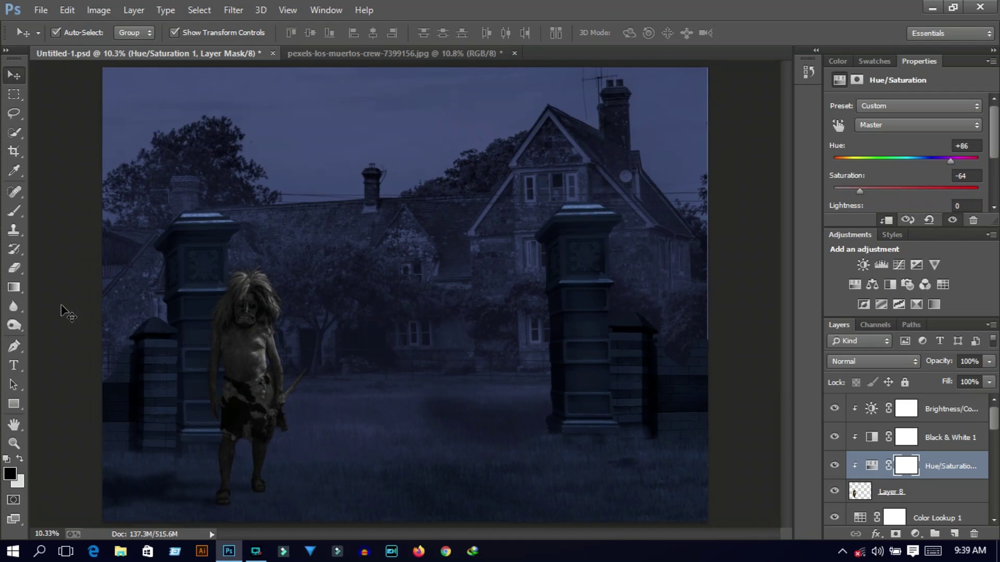
left_click(900, 415)
left_click(868, 419)
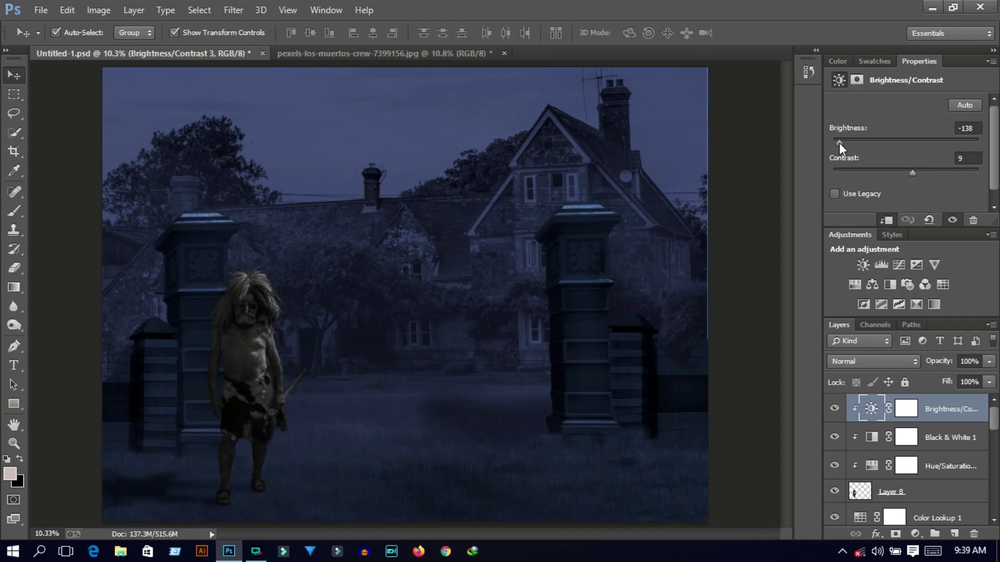
left_click(767, 260)
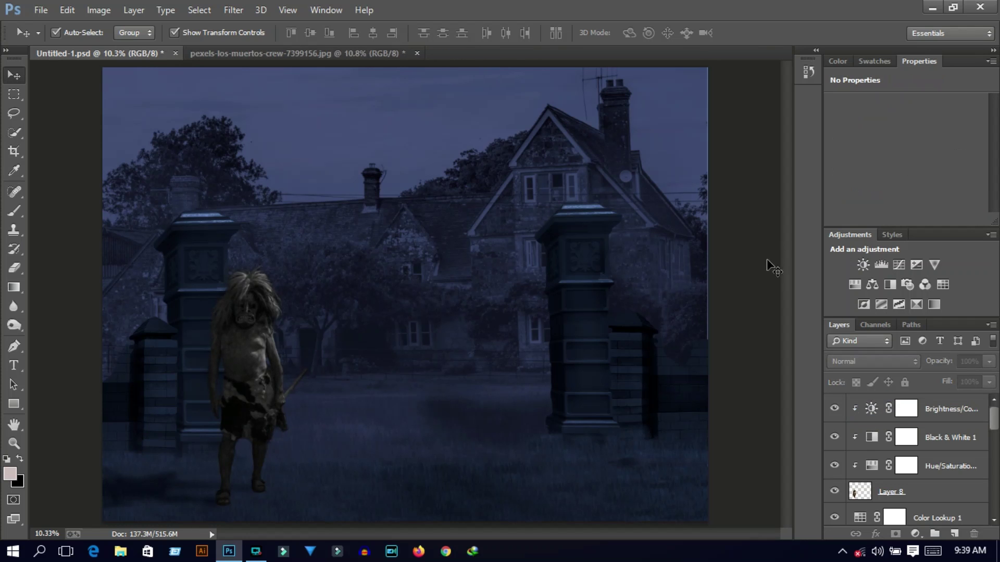
Select the Clone Stamp tool with the 2500 px brush tip.
scroll(73, 493, "up", 1)
scroll(75, 468, "up", 1)
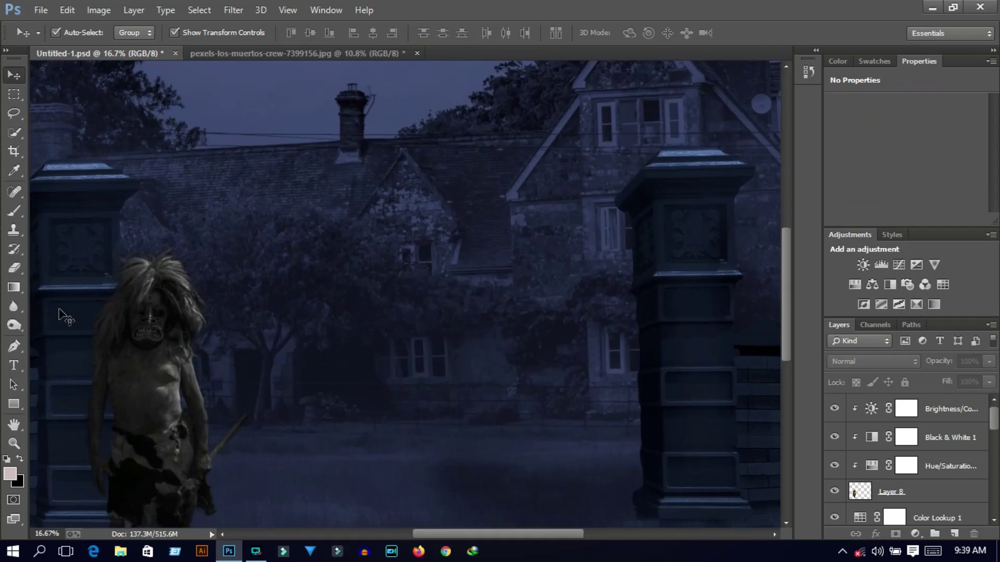
scroll(79, 443, "up", 1)
scroll(83, 406, "up", 1)
scroll(25, 243, "up", 1)
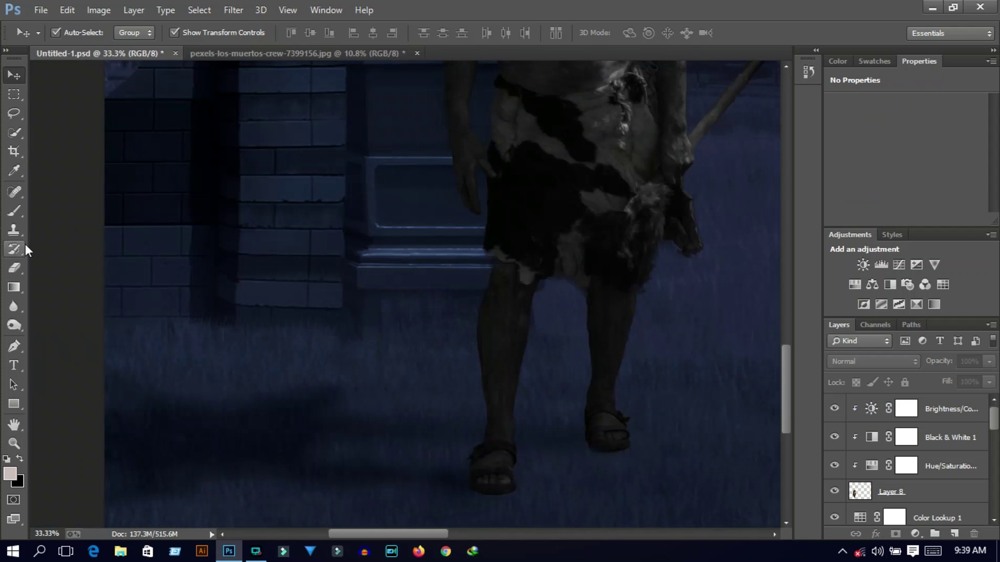
left_click(14, 229)
left_click(74, 32)
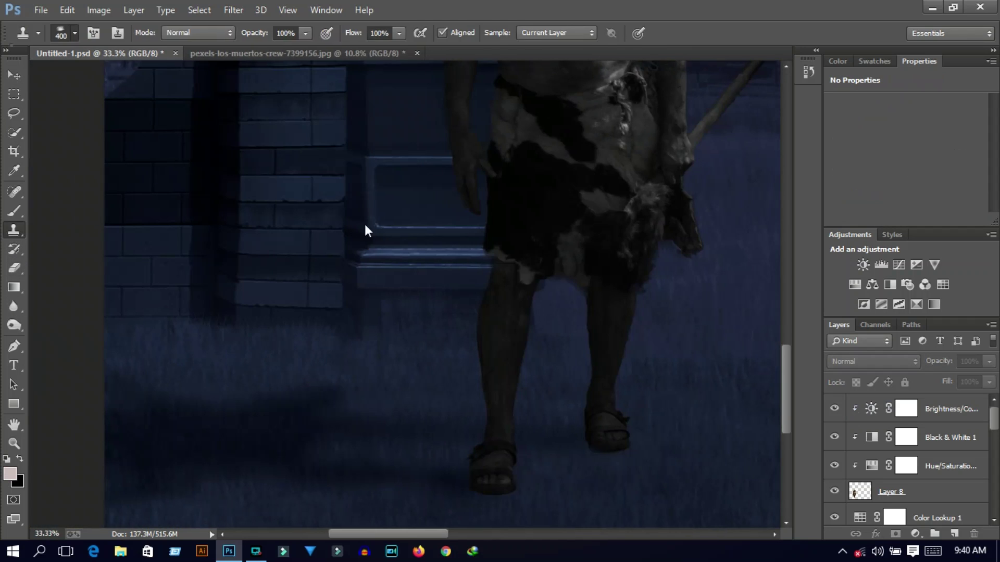
double_click(288, 387)
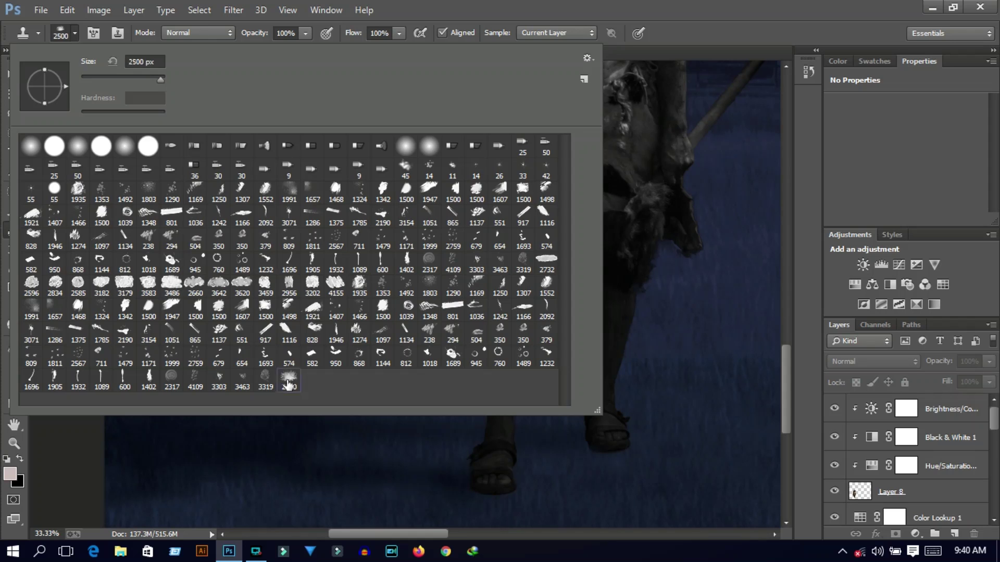
scroll(885, 461, "down", 1)
scroll(884, 461, "up", 2)
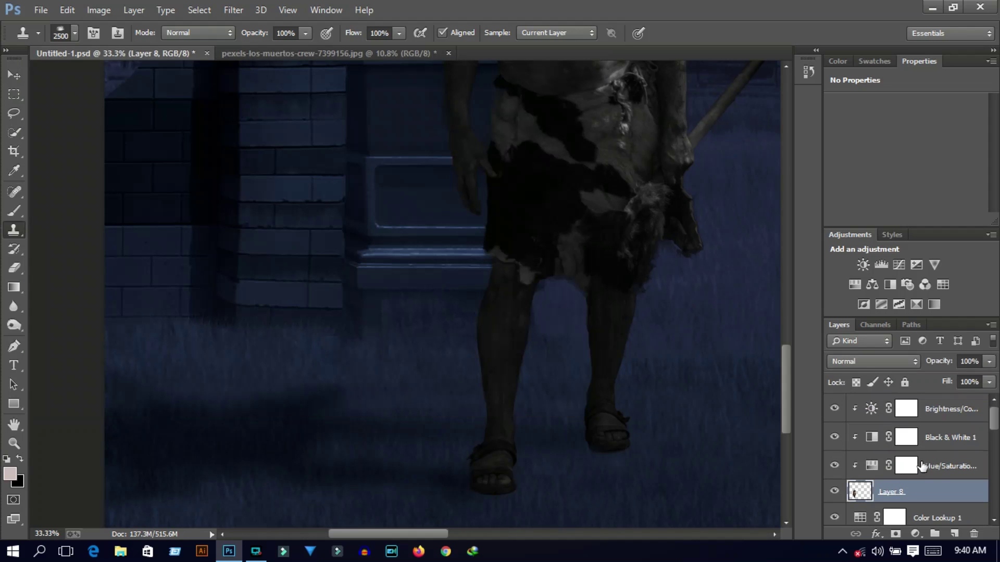
Add Layer 10, release its clipping mask, and move it to the top of the stack.
left_click(953, 534)
right_click(929, 497)
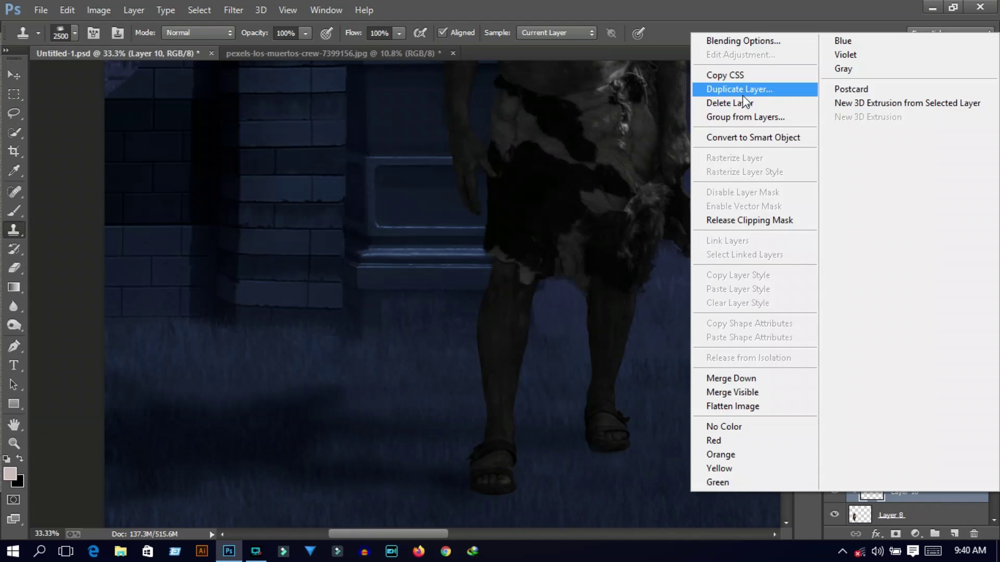
left_click(729, 221)
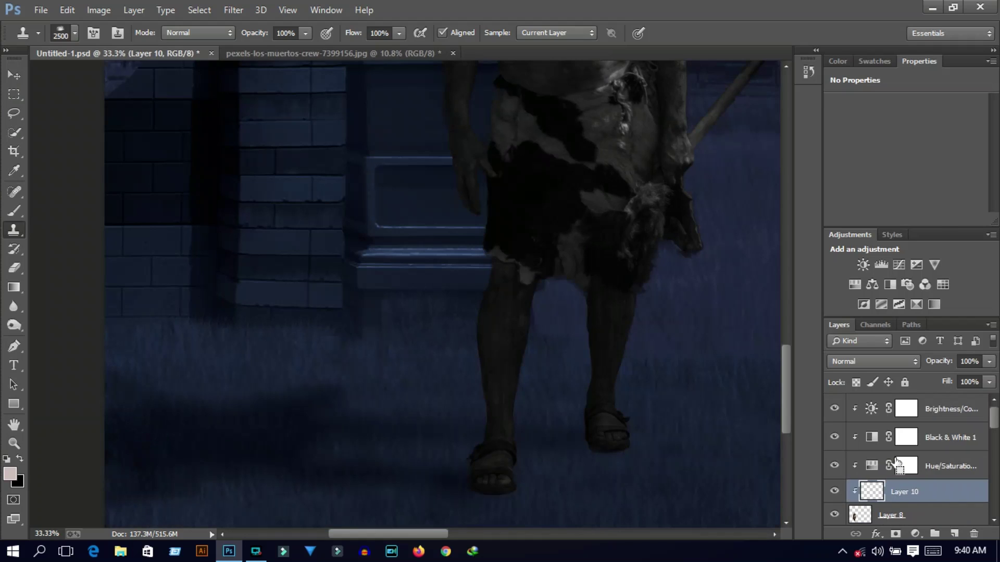
left_click_drag(896, 485, 896, 401)
Shrink the clone brush to 100 px, dismiss the missing-source warning, and select Layer 4.
key("bracketleft")
key("bracketleft")
key("bracketleft")
left_click(489, 476)
left_click(474, 223)
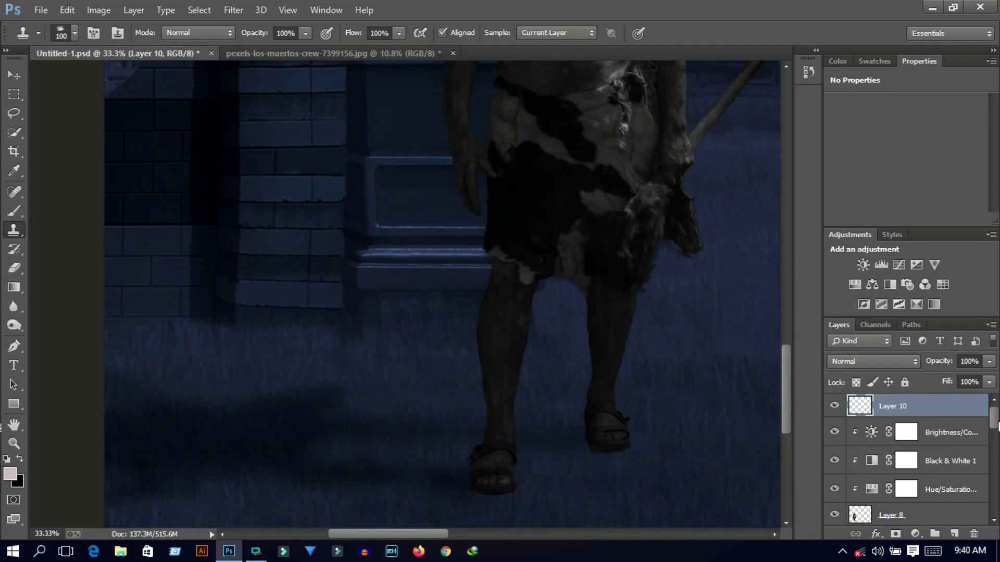
left_click_drag(997, 424, 997, 519)
scroll(995, 480, "up", 3)
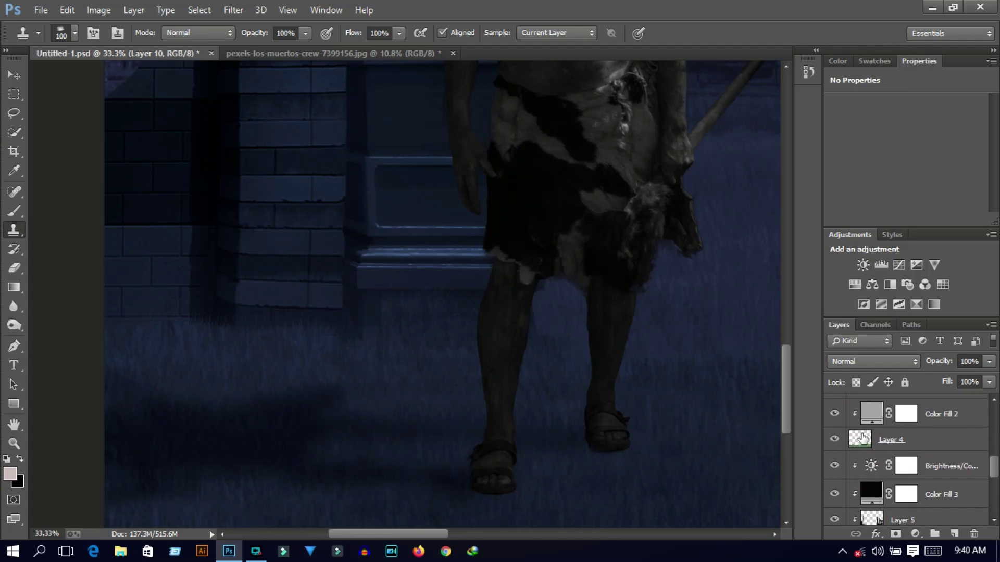
left_click(890, 439)
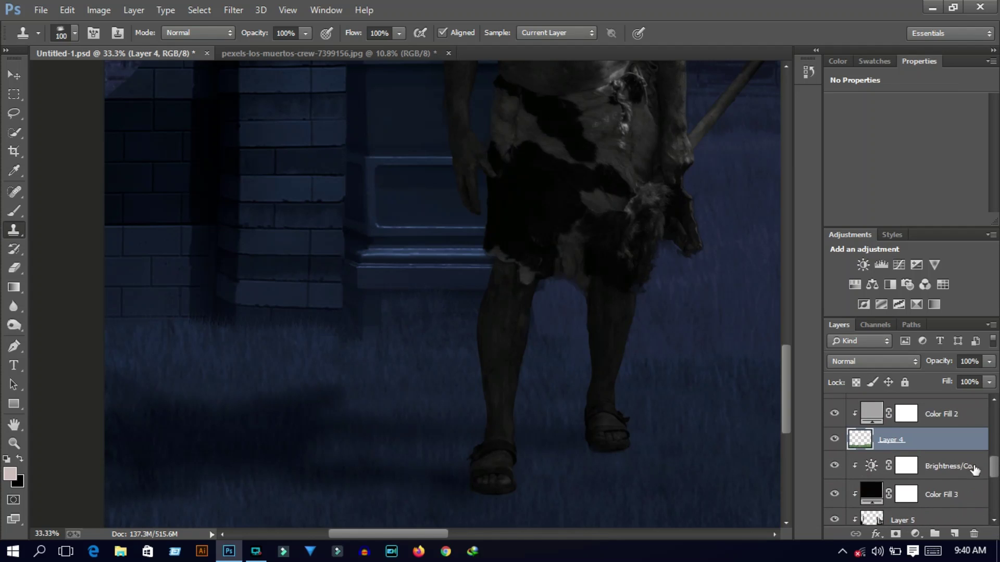
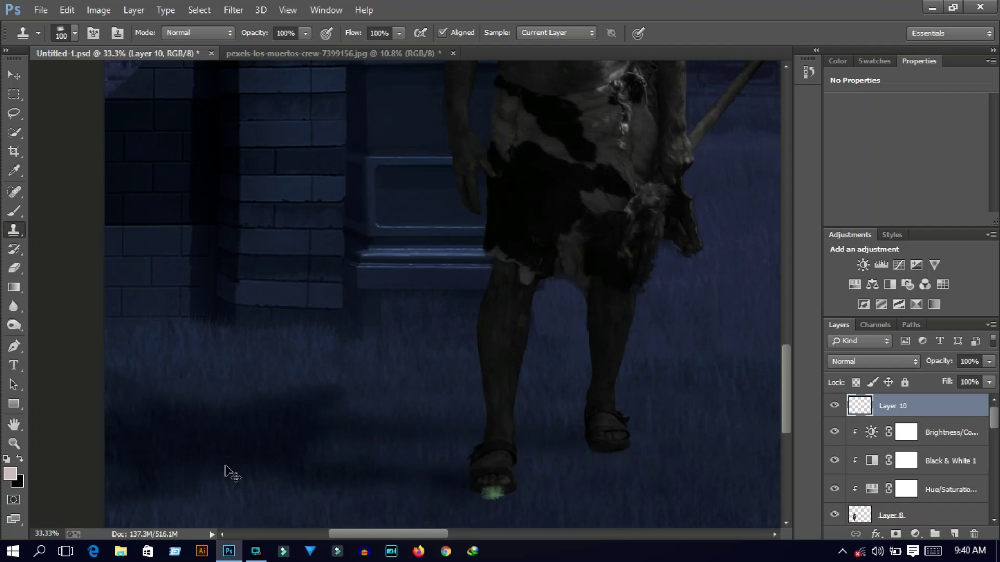
Zoom in on the creature's sandal and set up a small black brush (size 60).
key("ctrl+plus")
key("ctrl+plus")
mouse_move(787, 411)
left_mouse_down()
mouse_move(788, 455)
mouse_move(787, 428)
left_mouse_up()
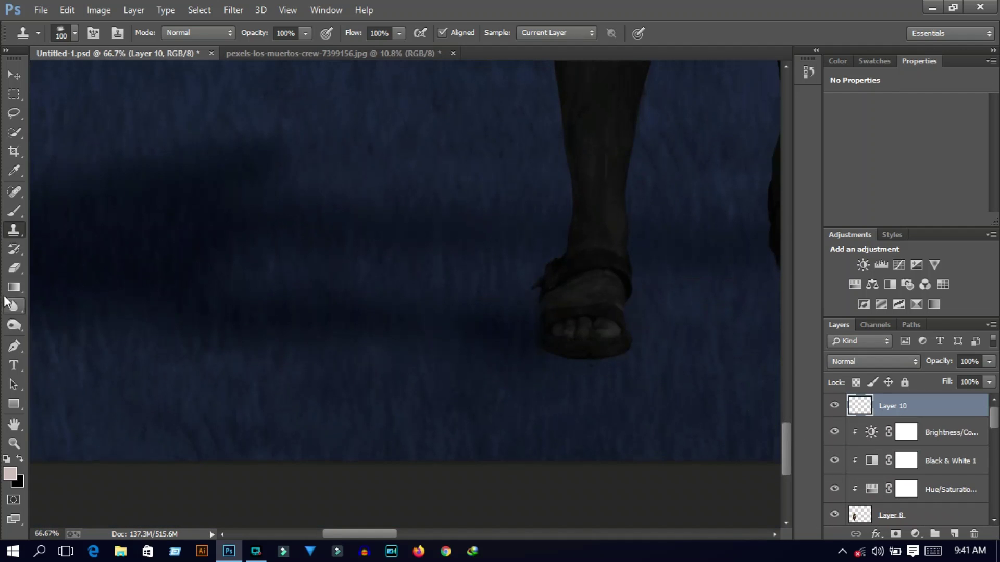
left_click(19, 459)
left_click(14, 210)
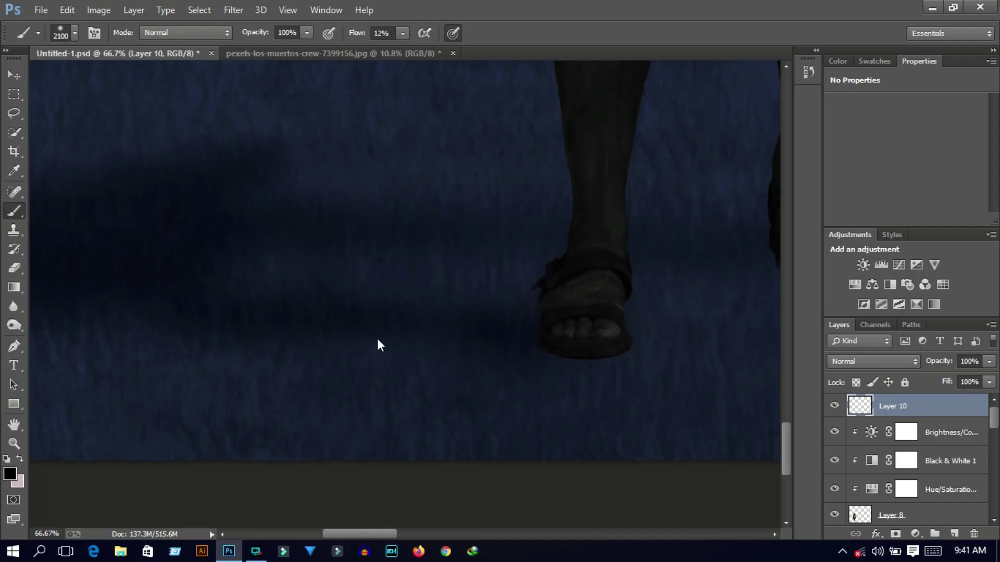
key("bracketleft")
key("bracketleft")
key("bracketleft")
key("bracketleft")
key("bracketleft")
key("bracketleft")
Select Layer 7 in the Layers panel.
scroll(951, 485, "down", 2)
scroll(951, 485, "down", 2)
scroll(951, 485, "down", 1)
scroll(951, 484, "down", 2)
scroll(937, 458, "up", 3)
left_click(916, 417)
scroll(916, 417, "up", 2)
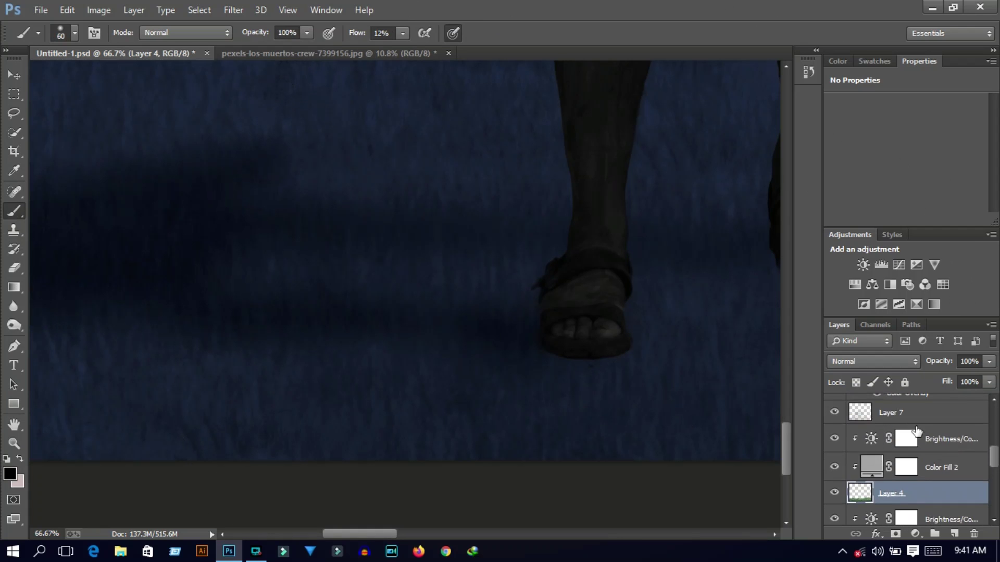
left_click(912, 417)
On a new layer, paint a black shadow under and beside the sandals.
left_click(956, 534)
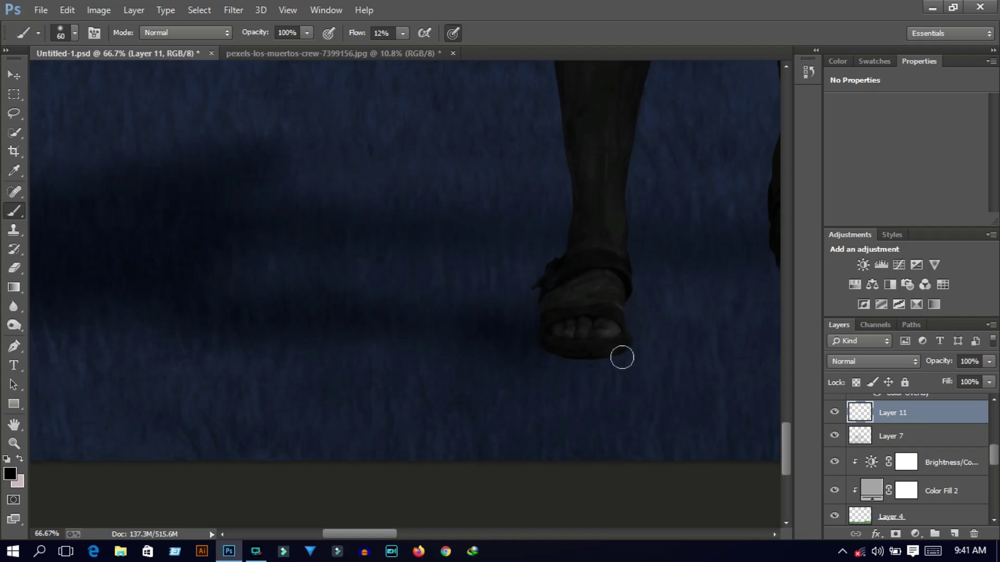
left_click_drag(402, 33, 428, 59)
left_click_drag(604, 355, 523, 337)
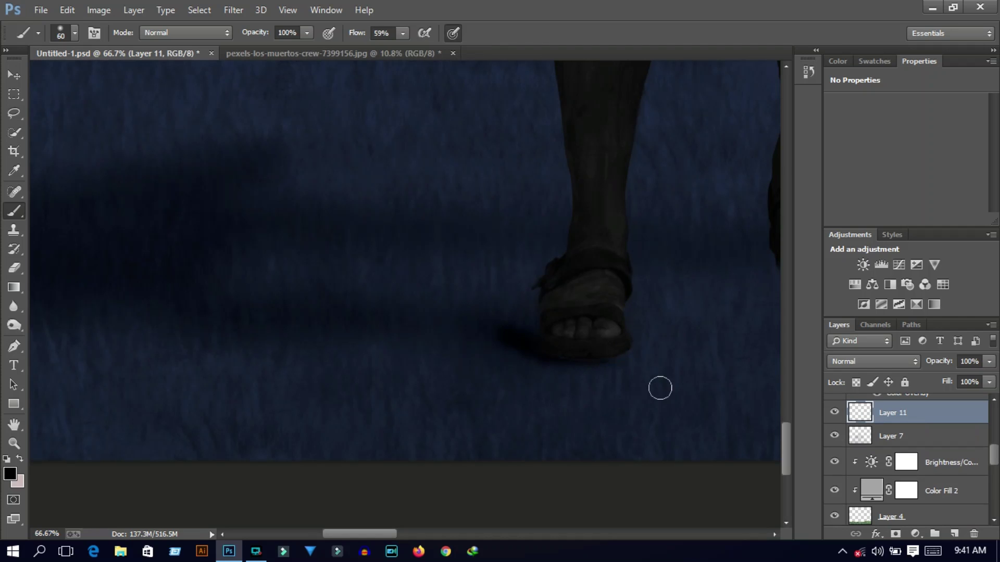
mouse_move(618, 366)
left_mouse_down()
mouse_move(591, 380)
mouse_move(605, 363)
mouse_move(524, 357)
mouse_move(528, 317)
left_mouse_up()
mouse_move(393, 534)
left_mouse_down()
mouse_move(467, 534)
mouse_move(440, 534)
left_mouse_up()
mouse_move(353, 266)
left_mouse_down()
mouse_move(304, 268)
mouse_move(364, 268)
mouse_move(420, 290)
mouse_move(289, 241)
left_mouse_up()
Lower the shadow layer's opacity to about 47%.
left_click(988, 361)
left_click_drag(988, 375, 958, 375)
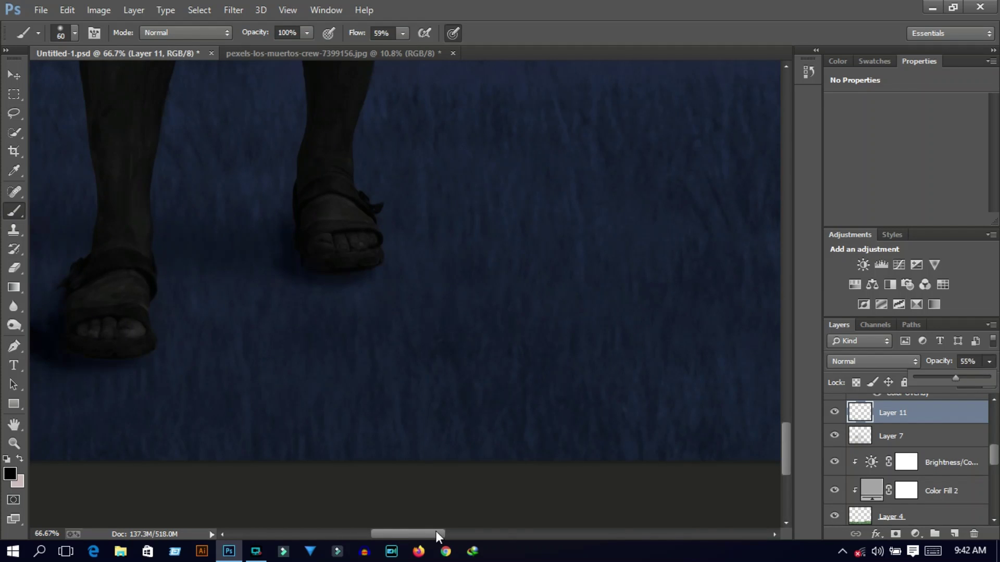
left_click_drag(437, 533, 415, 533)
left_click_drag(939, 381, 952, 378)
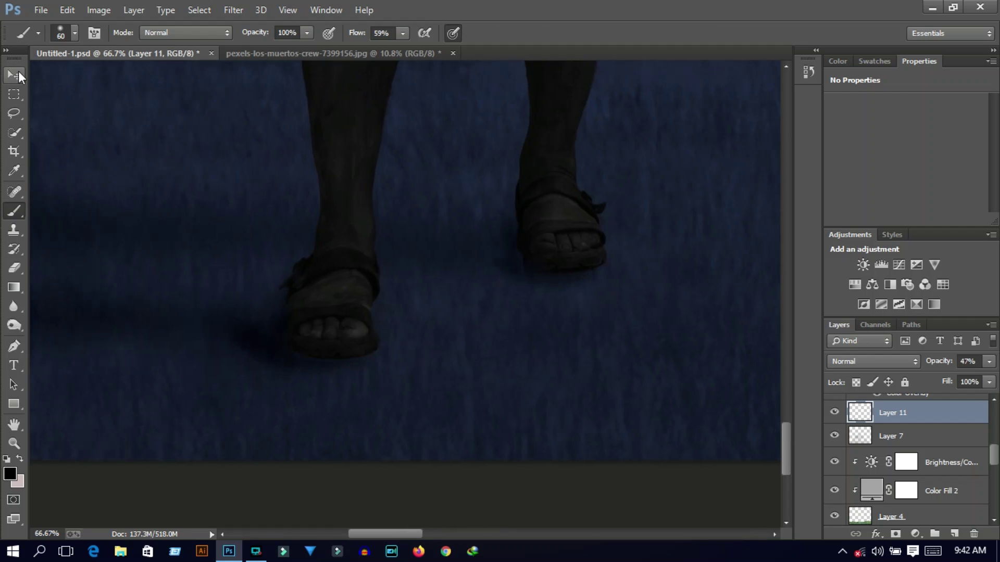
Fit the composition in view, check Layer 9's opacity, then zoom back in with the Rectangle tool.
left_click(14, 75)
key("ctrl+0")
left_click(189, 300)
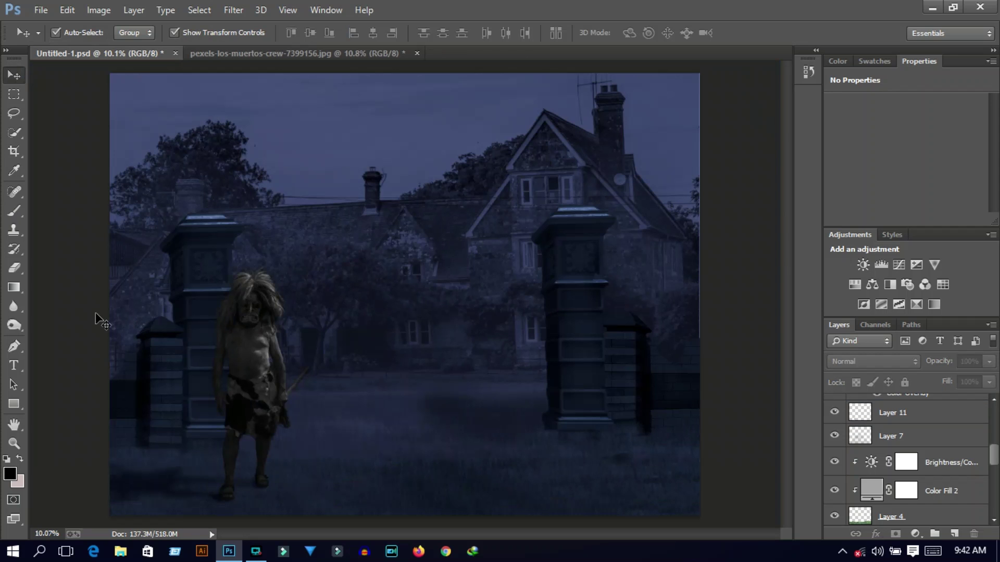
left_click(490, 431)
left_click(988, 362)
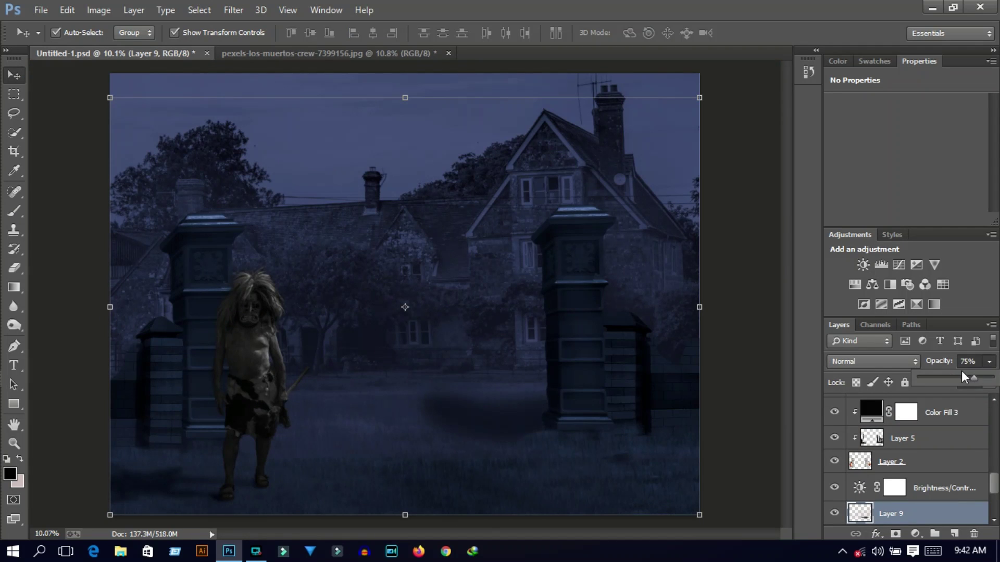
left_click(745, 349)
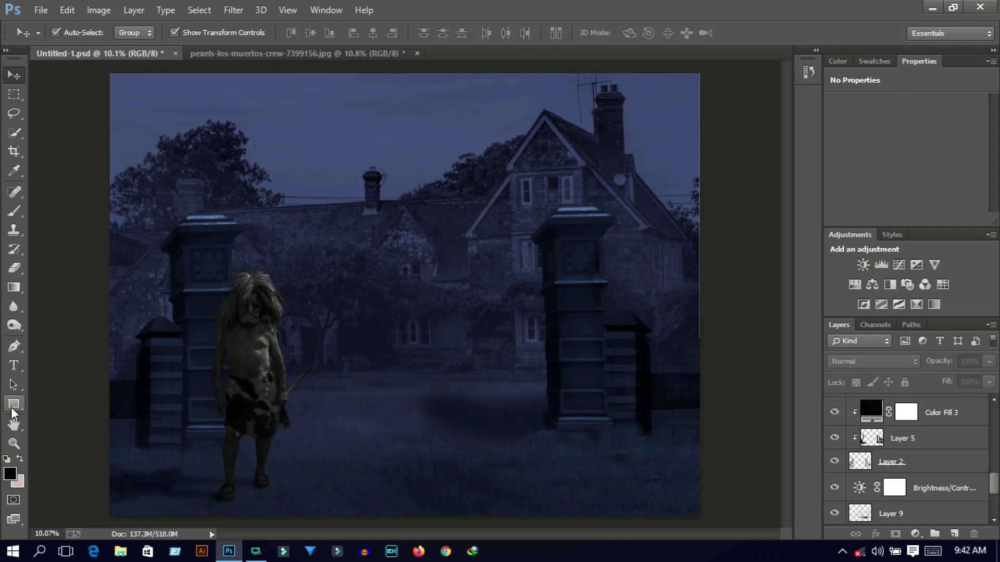
left_click(14, 404)
key("ctrl+plus")
key("ctrl+plus")
key("ctrl+plus")
key("ctrl+plus")
scroll(704, 280, "up", 3)
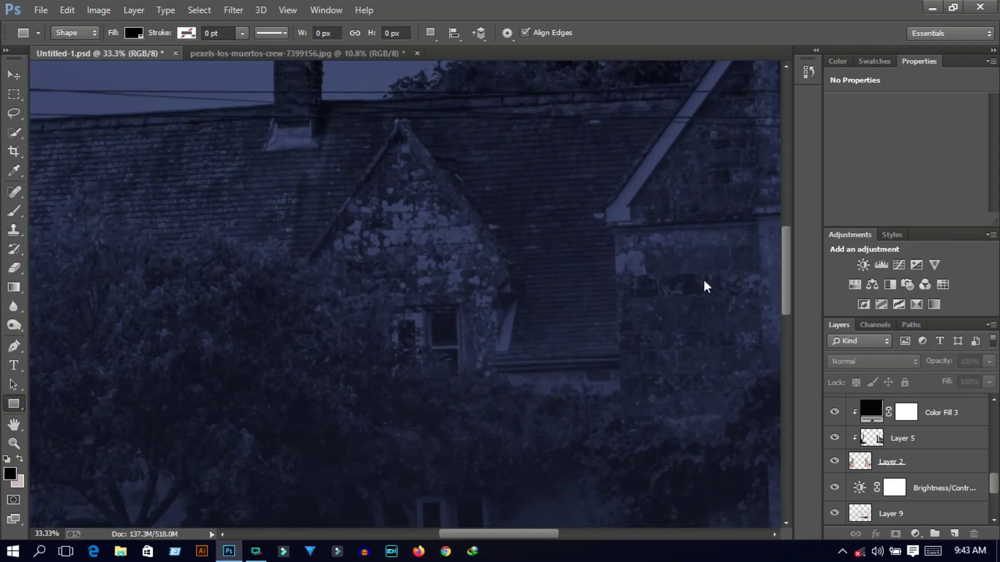
Draw a yellow-filled rectangle over the upper gable window.
scroll(789, 236, "up", 2)
scroll(580, 539, "right", 3)
scroll(579, 538, "right", 2)
key("ctrl+shift+alt+n")
left_click_drag(437, 239, 459, 308)
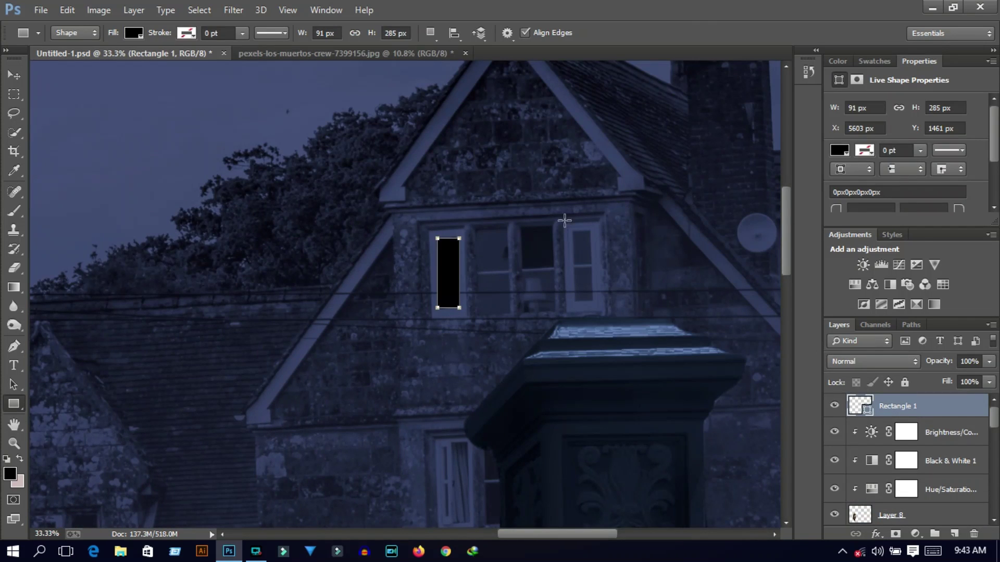
left_click(134, 32)
left_click(63, 102)
key("v")
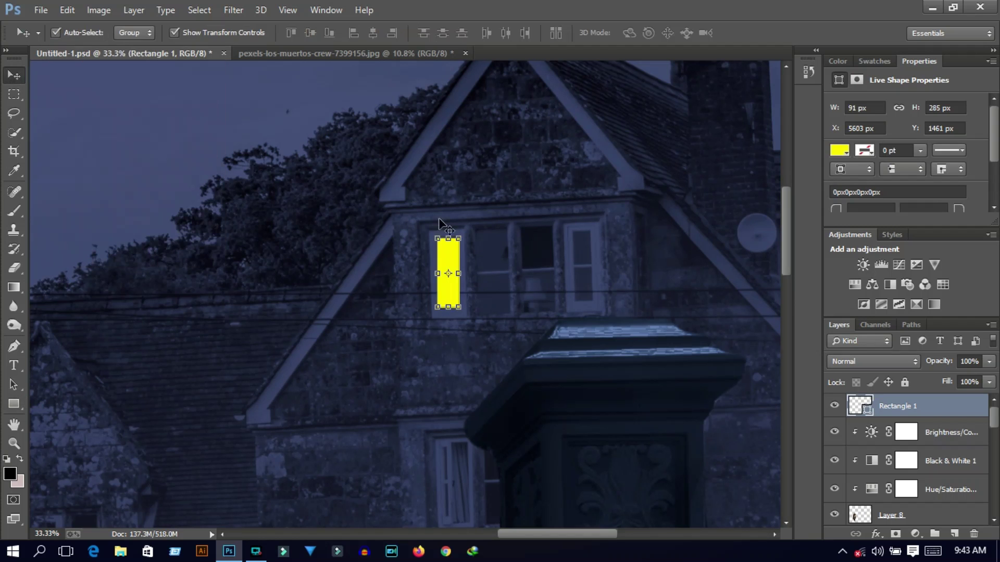
Rotate the yellow rectangle slightly and drag its corners to fit the window frame.
key("ctrl+t")
left_click_drag(451, 227, 448, 228)
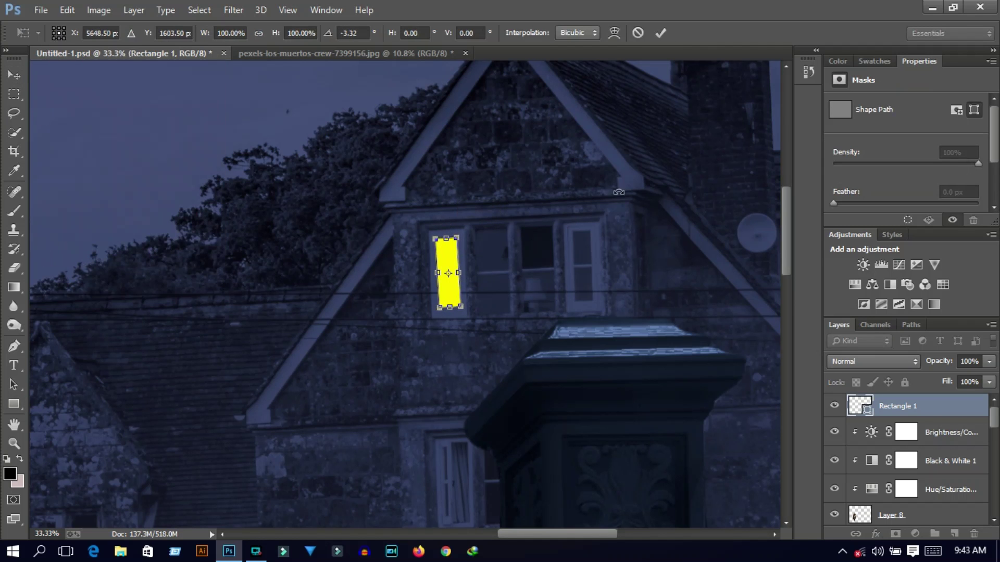
left_click(660, 33)
key("ctrl+plus")
key("ctrl+plus")
key("ctrl+plus")
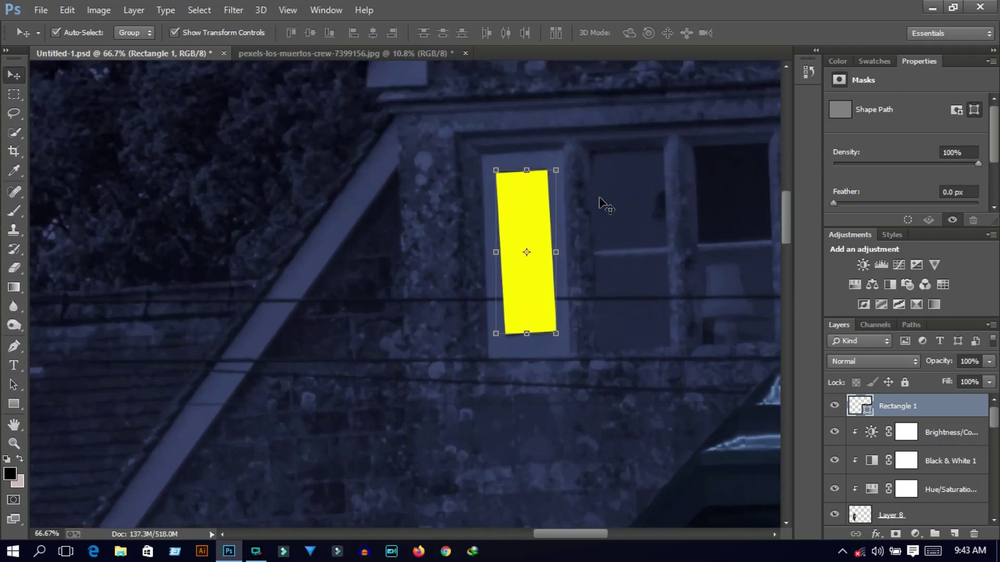
key("ctrl+t")
mouse_move(537, 363)
left_mouse_down()
mouse_move(542, 348)
mouse_move(598, 344)
left_mouse_up()
left_click_drag(597, 136, 589, 132)
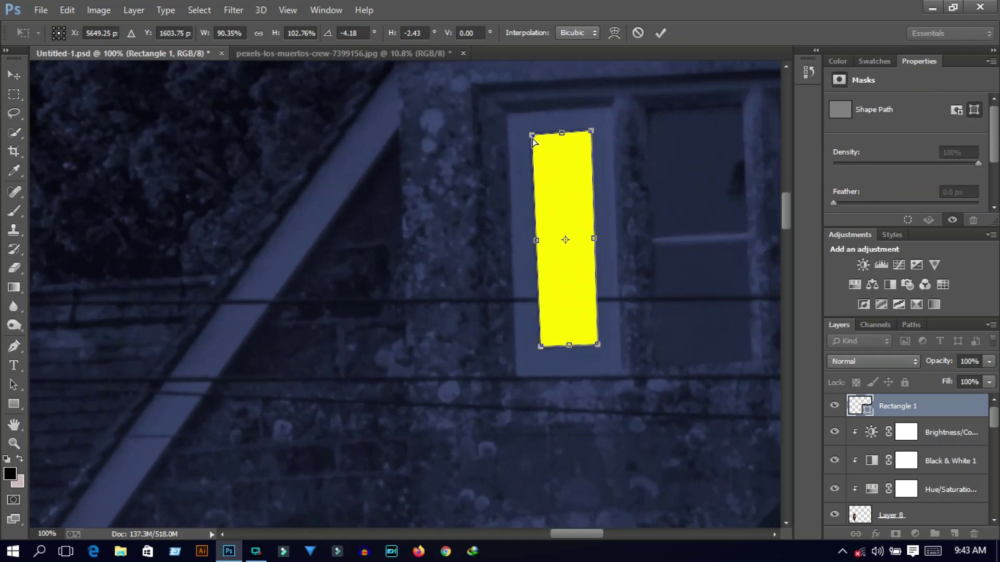
left_click_drag(540, 346, 541, 353)
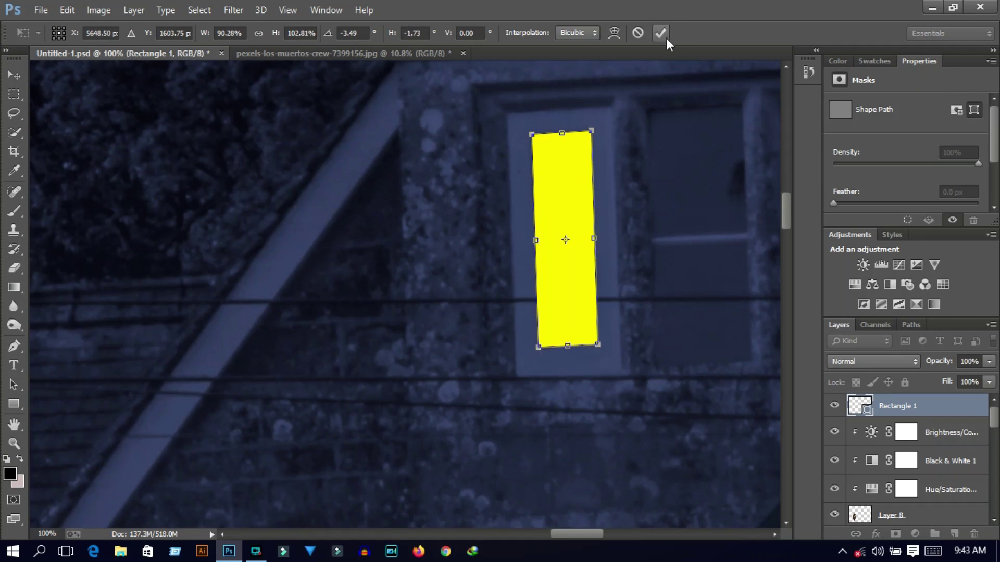
key("Return")
right_click(908, 406)
Enable Outer Glow on the rectangle, with opacity near 100% and increased range and spread.
left_click(691, 85)
left_click(636, 355)
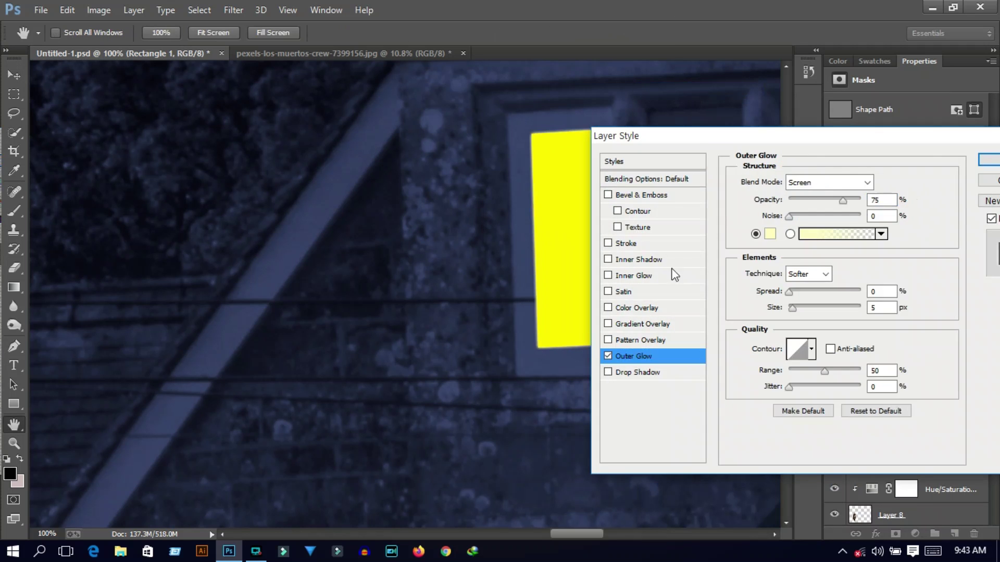
left_click_drag(703, 137, 789, 117)
left_click_drag(934, 353, 919, 352)
left_click_drag(878, 274, 904, 276)
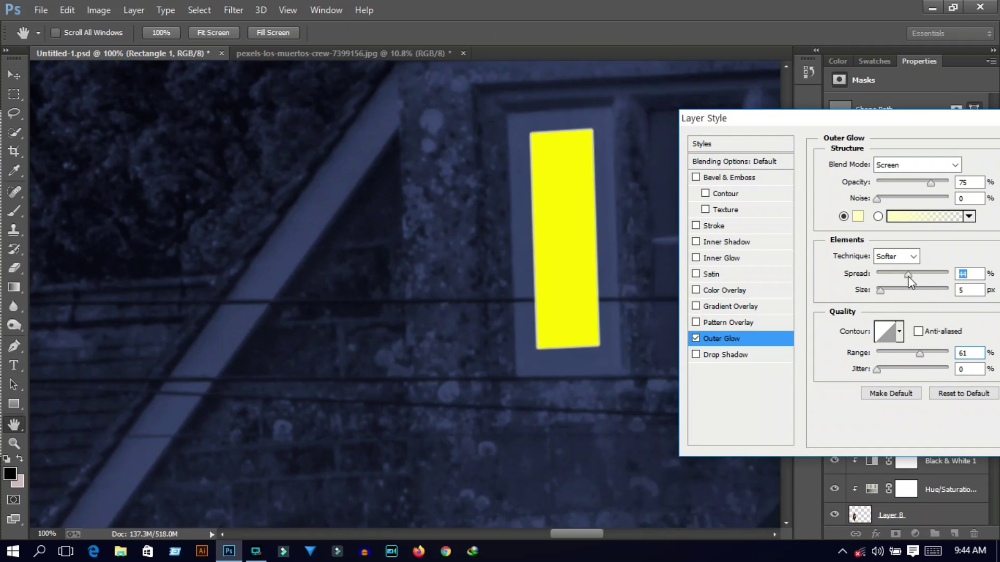
left_click_drag(934, 182, 948, 180)
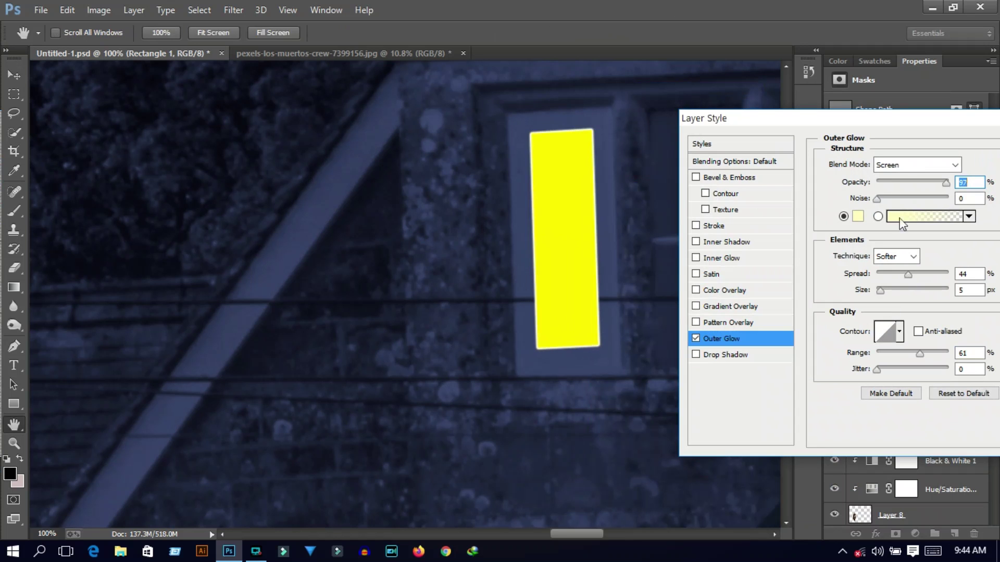
Widen the outer glow to 150 px with noise at 0.
left_click_drag(881, 203, 877, 198)
left_click_drag(879, 290, 898, 293)
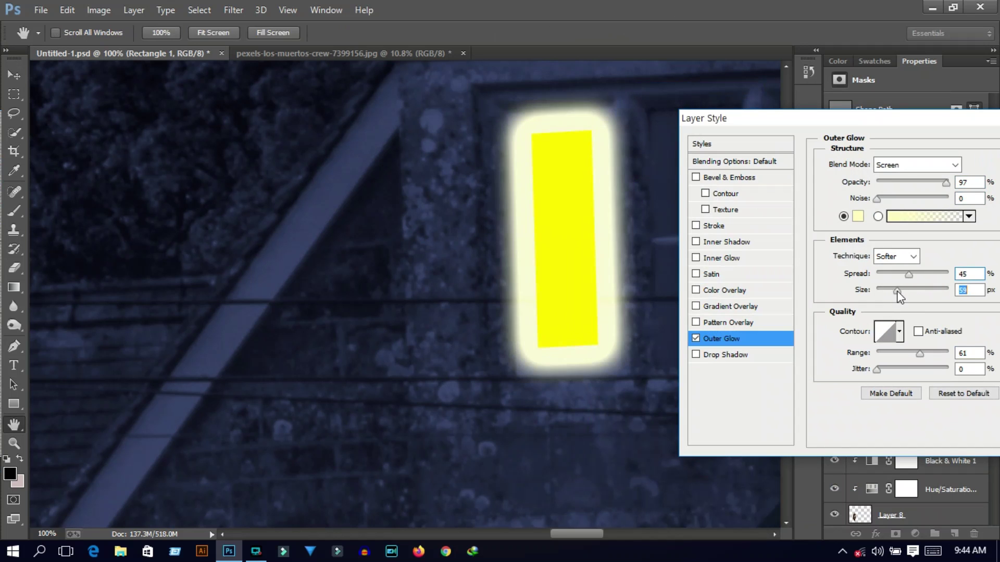
left_click_drag(921, 352, 925, 353)
mouse_move(896, 290)
left_mouse_down()
mouse_move(924, 275)
mouse_move(875, 289)
mouse_move(920, 294)
left_mouse_up()
mouse_move(877, 369)
left_mouse_down()
mouse_move(943, 367)
mouse_move(877, 369)
mouse_move(904, 354)
left_mouse_up()
mouse_move(876, 198)
left_mouse_down()
mouse_move(903, 198)
mouse_move(875, 200)
left_mouse_up()
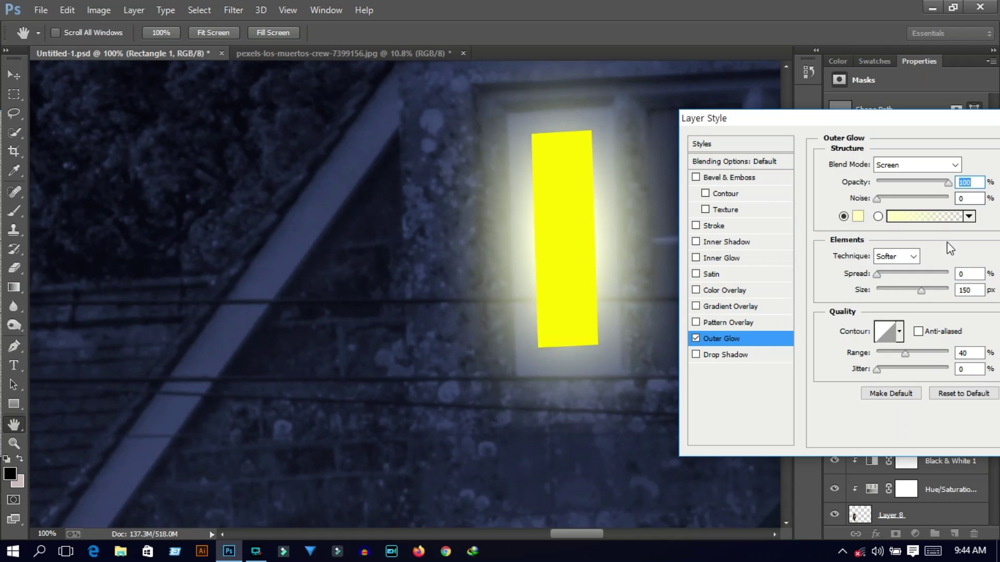
Make the glow a saturated yellow and apply the Outer Glow style.
left_click(857, 216)
mouse_move(650, 261)
left_mouse_down()
mouse_move(792, 225)
mouse_move(774, 167)
mouse_move(806, 174)
left_mouse_up()
left_click(964, 167)
left_click_drag(807, 118, 661, 135)
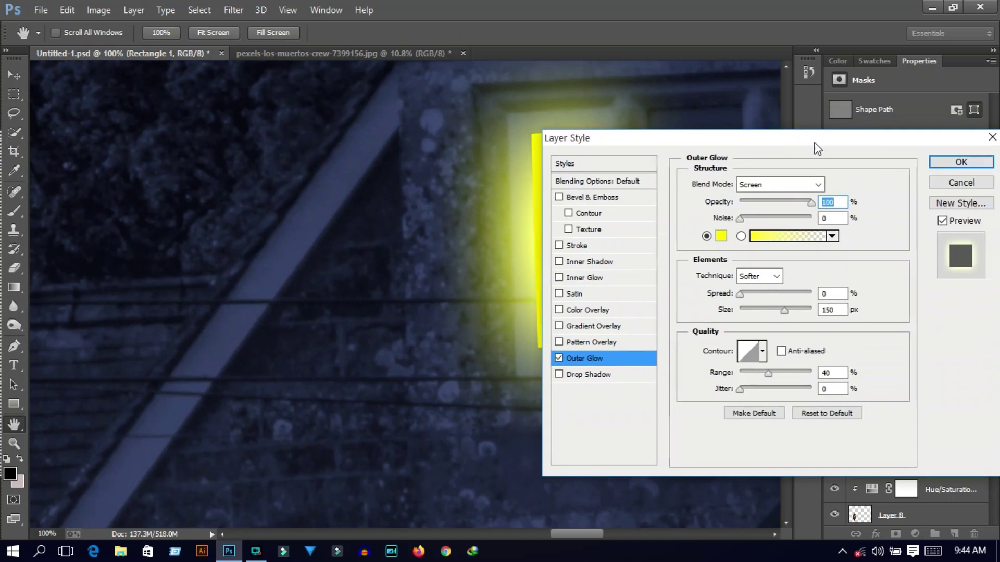
left_click(955, 161)
Choose Filter > Blur > Gaussian Blur for the rectangle.
key("v")
left_click(235, 10)
left_click(479, 292)
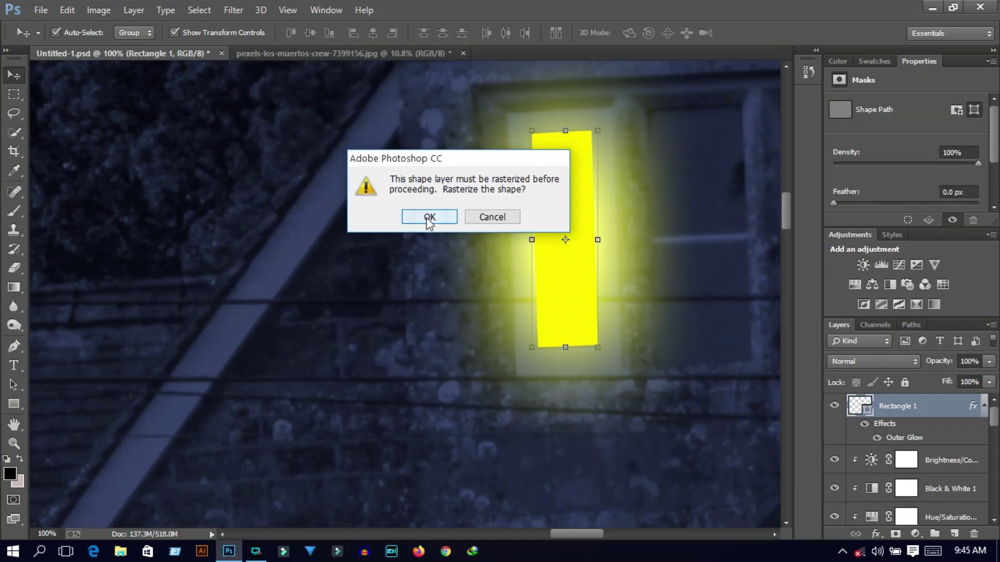
Cancel the Gaussian Blur, fit the composition, and open Rectangle 1's Layer Style, toggling Color Overlay off.
left_click(440, 217)
left_click_drag(673, 55, 770, 58)
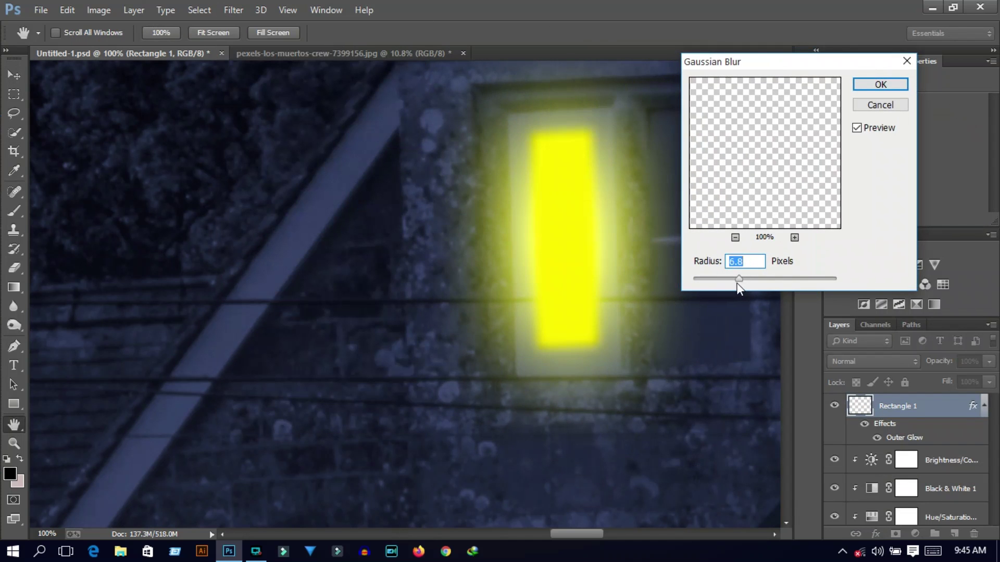
key("Escape")
key("ctrl+0")
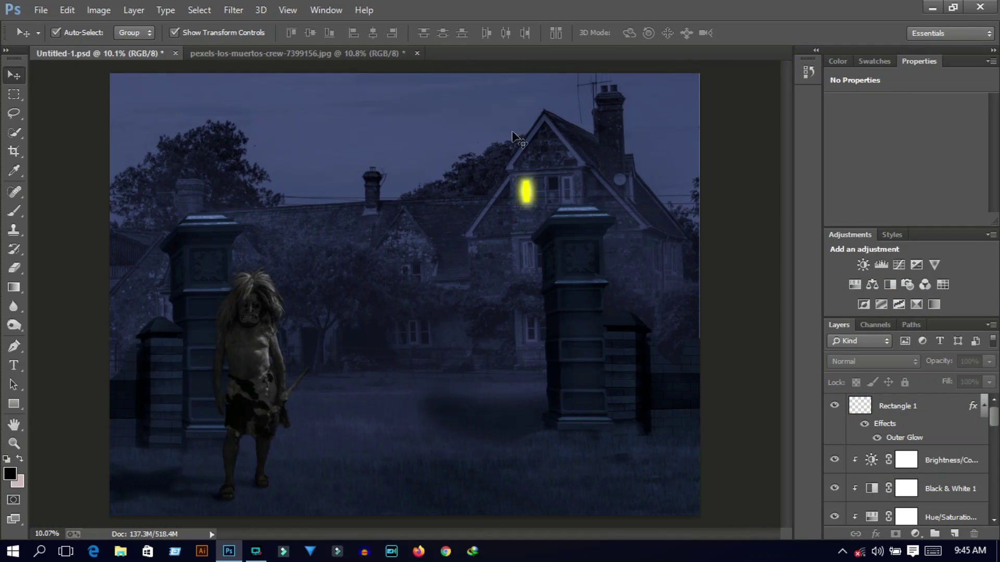
double_click(933, 413)
left_click(690, 300)
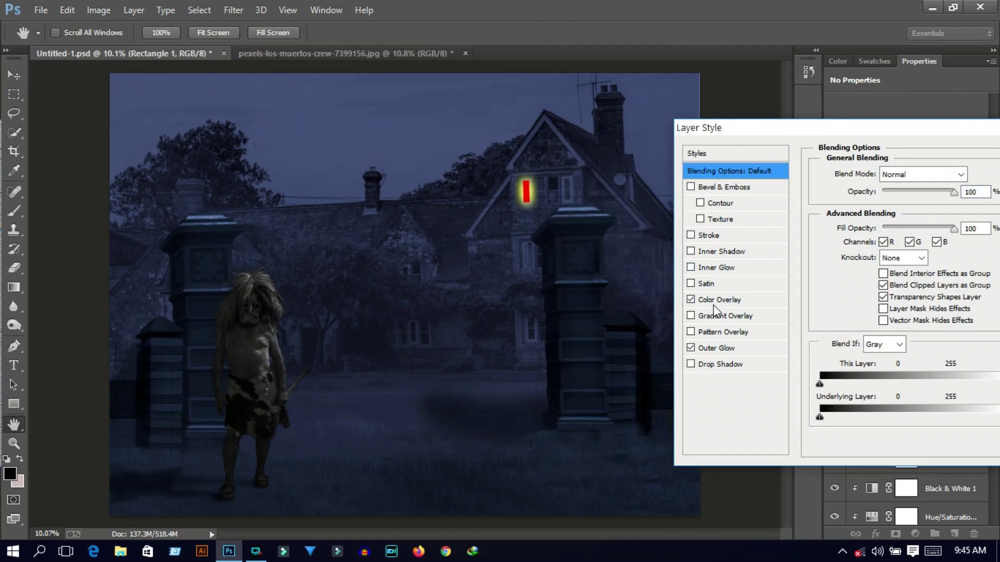
left_click(690, 299)
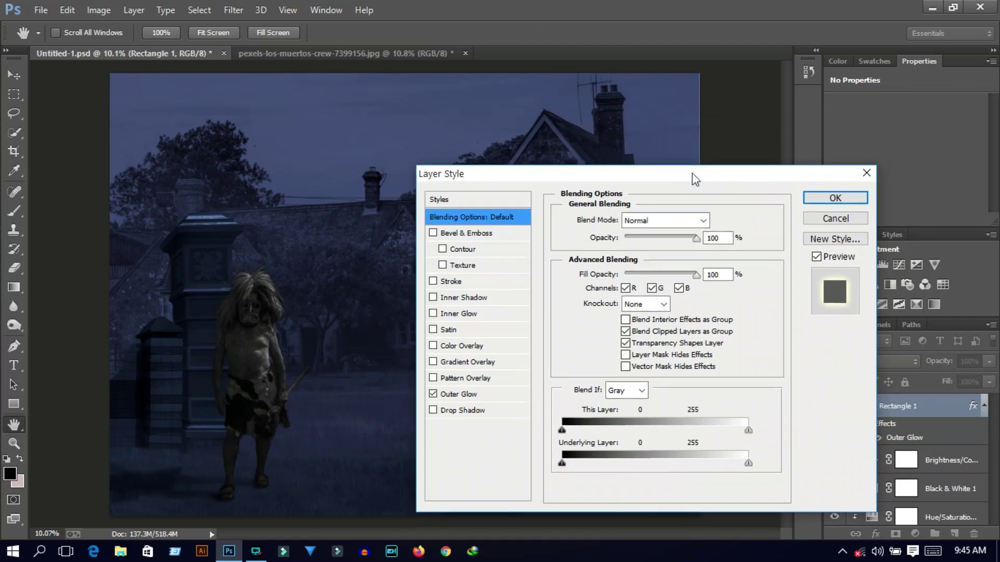
Close Layer Style and change the window shape's fill to teal.
left_click(830, 196)
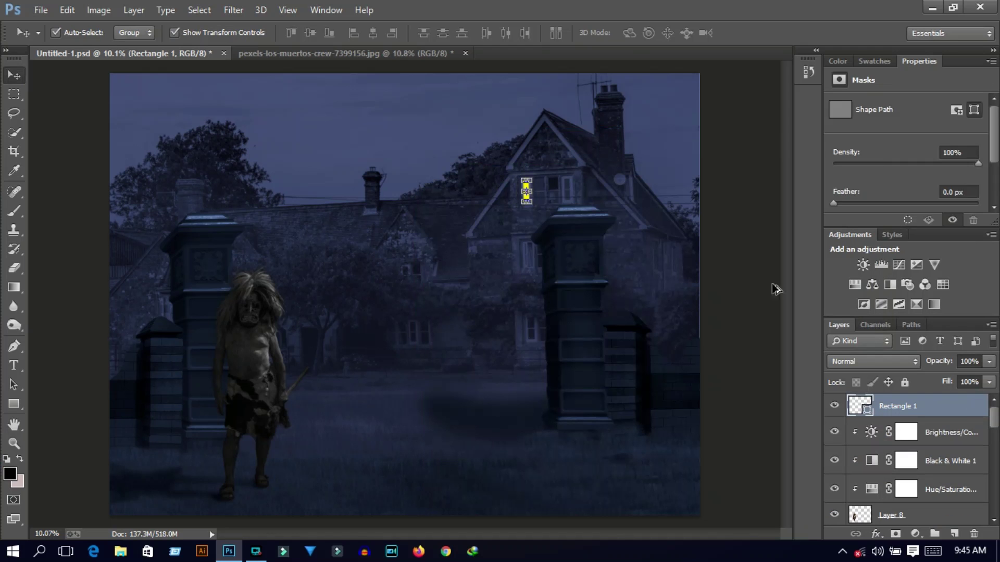
key("alt+BackSpace")
left_click(839, 150)
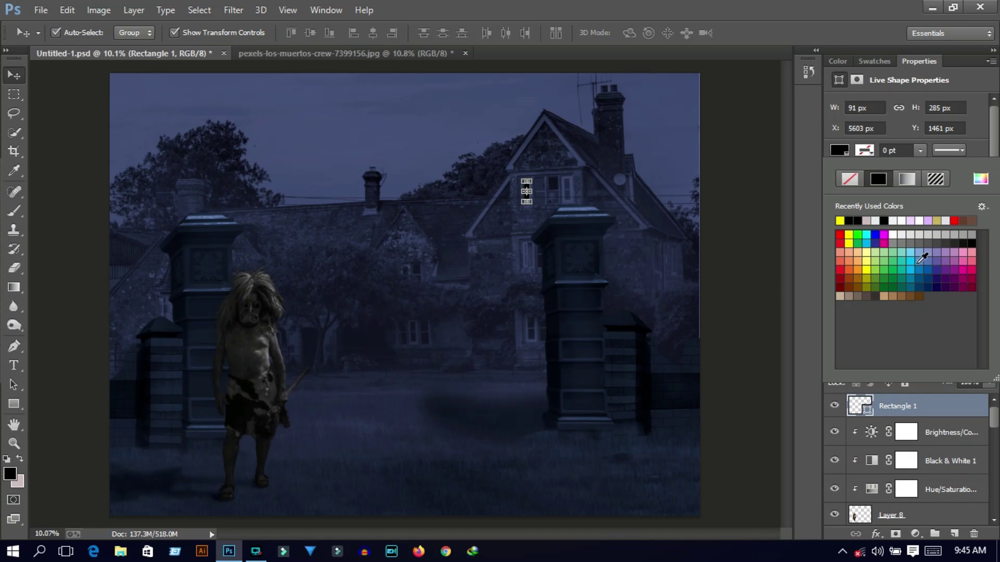
left_click(903, 261)
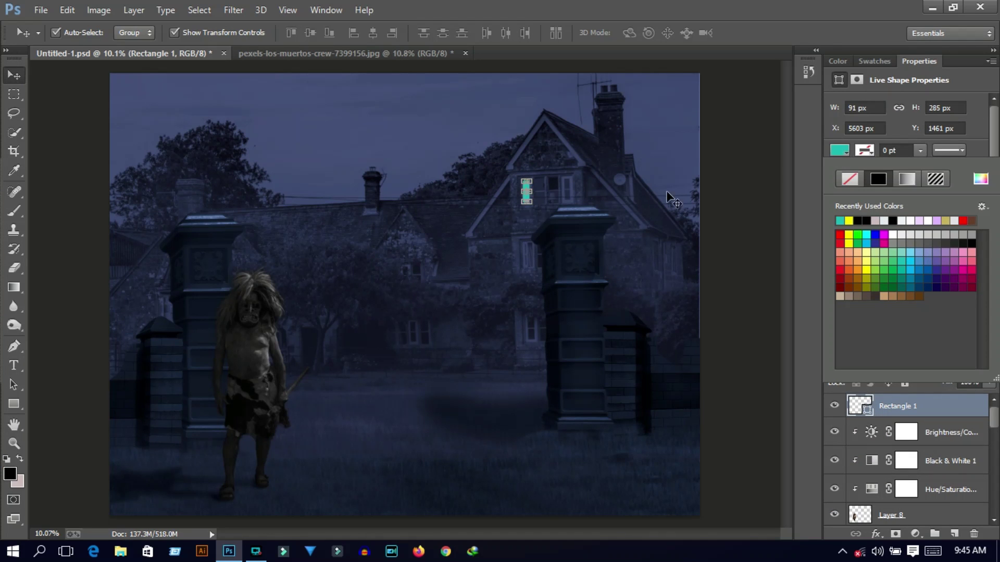
left_click(765, 203)
Select the teal window rectangle and set its fill to white in the options bar.
scroll(644, 158, "up", 4, "alt")
scroll(364, 260, "down", 5)
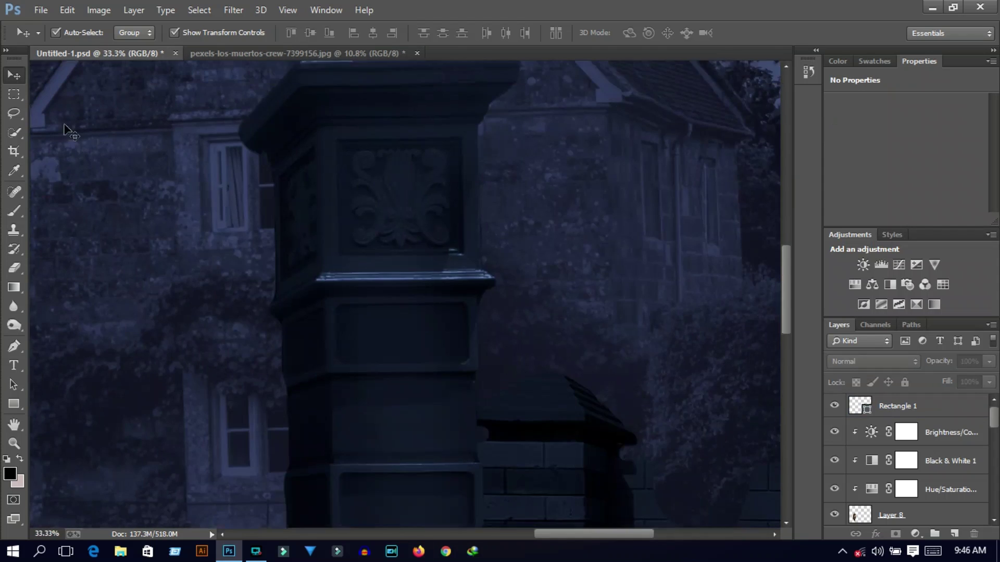
scroll(61, 138, "up", 5)
left_click(224, 192)
key("u")
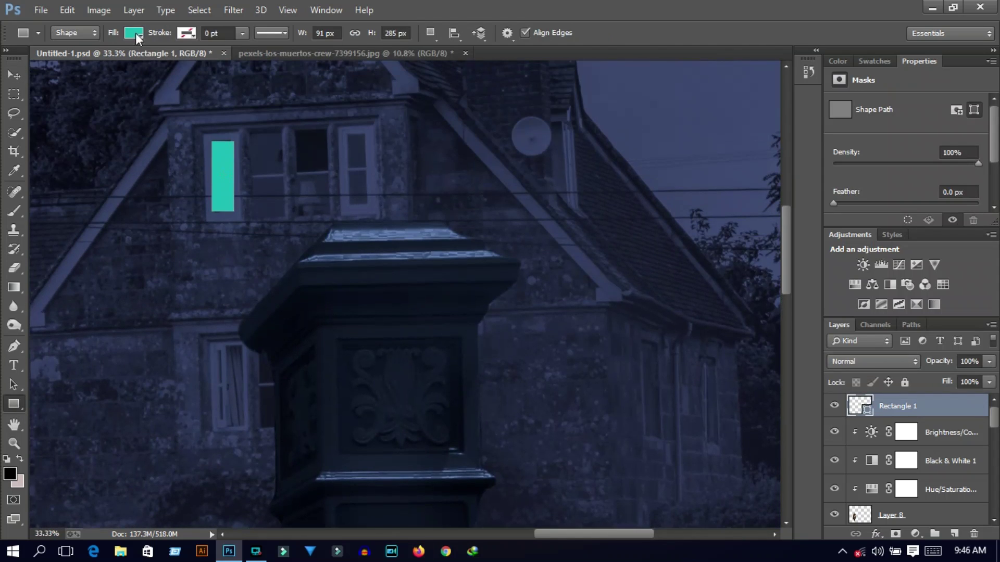
left_click(138, 37)
left_click(116, 105)
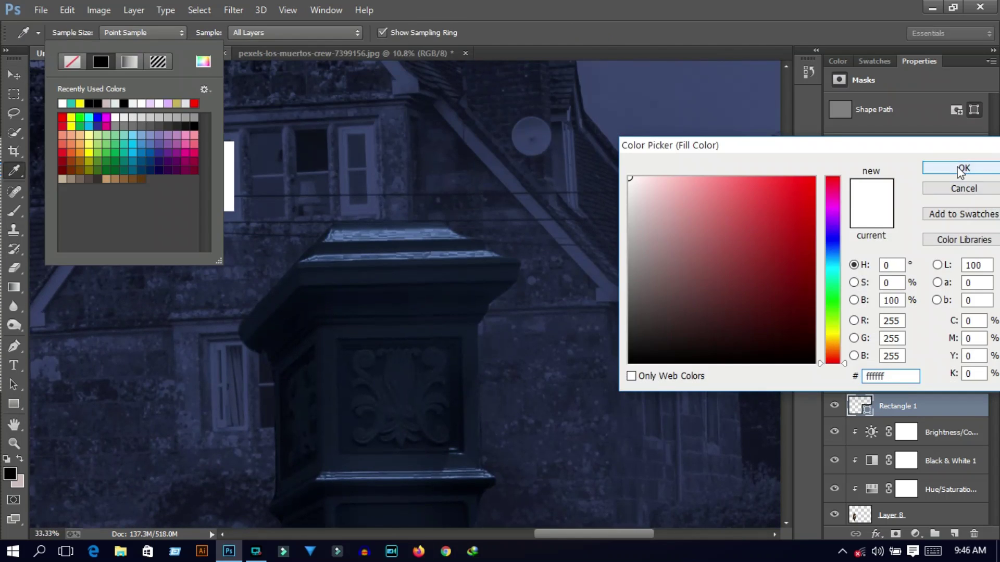
Try a pale blue fill, then settle on white in the Color Picker.
left_click_drag(570, 530, 537, 530)
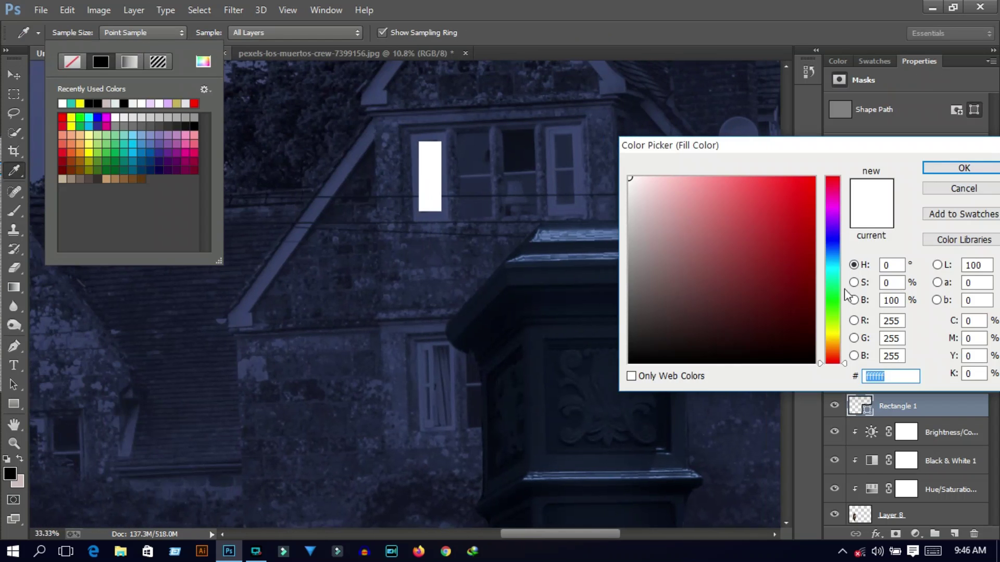
left_click(832, 205)
left_click_drag(832, 205, 835, 252)
left_click(652, 177)
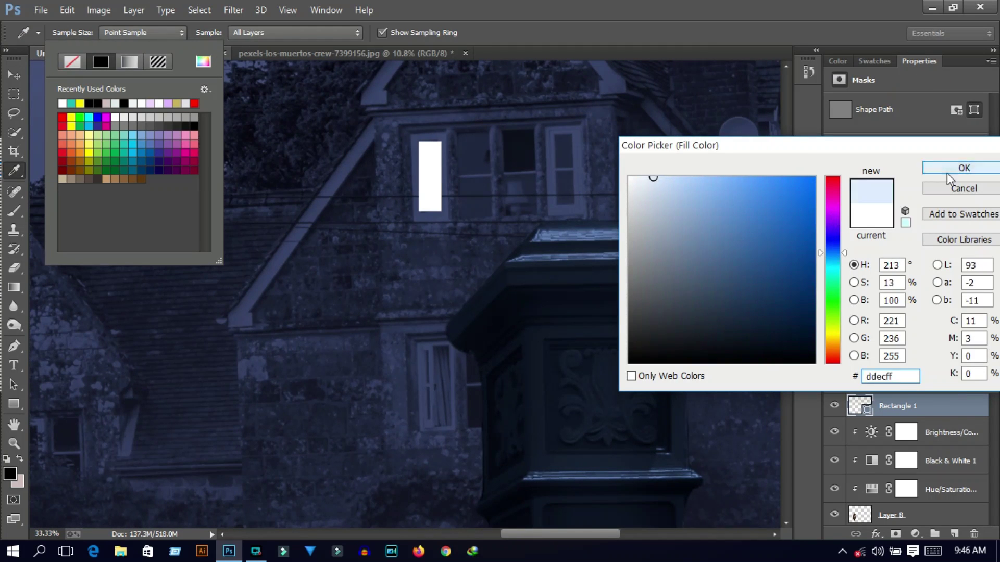
left_click(958, 168)
left_click(208, 62)
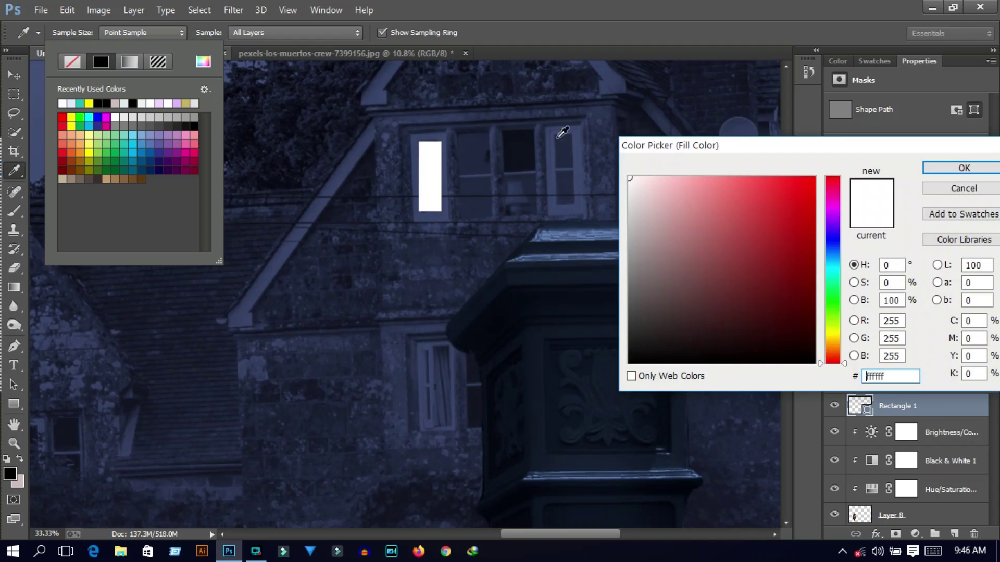
left_click(926, 196)
Zoom in closely on the white window rectangle with the Move tool active.
key("Return")
key("v")
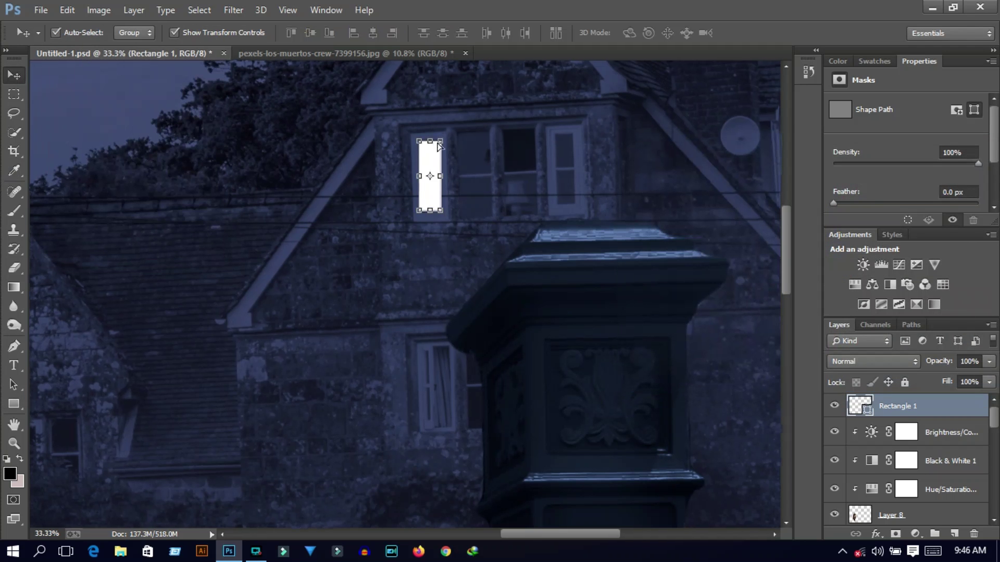
key("ctrl+plus")
key("ctrl+plus")
scroll(421, 221, "up", 3)
key("ctrl+plus")
key("ctrl+plus")
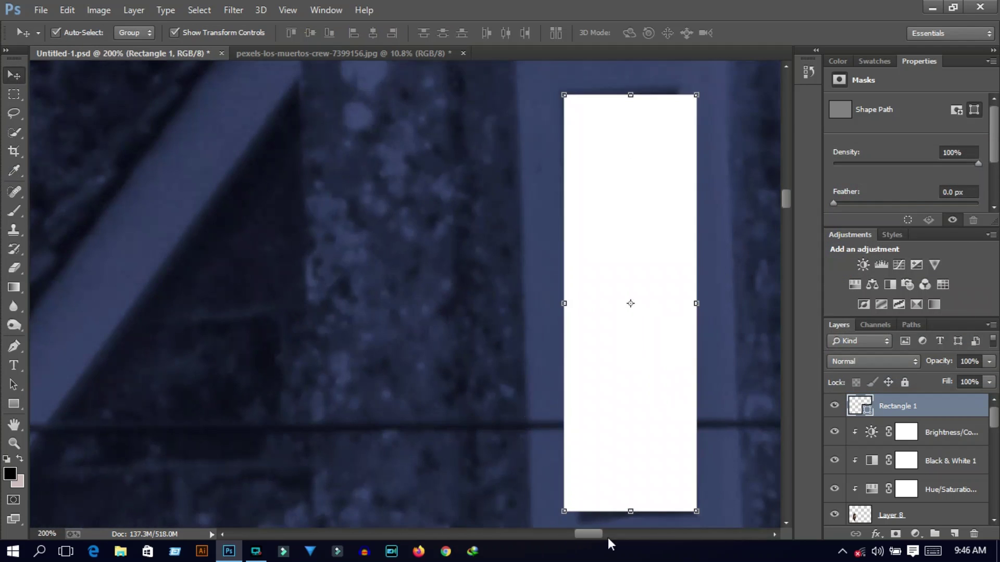
Skew the white rectangle's corners to match the window's perspective and commit.
scroll(589, 528, "down", 3)
left_click_drag(367, 428, 379, 438)
left_click_drag(495, 428, 495, 435)
scroll(428, 152, "up", 5)
left_click_drag(428, 152, 424, 145)
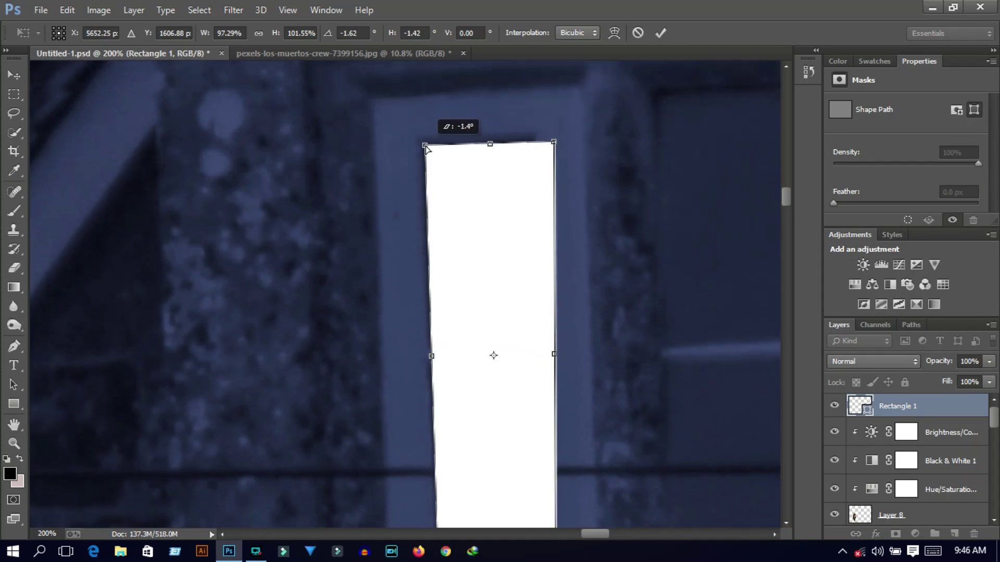
left_click_drag(553, 139, 543, 143)
scroll(529, 163, "down", 2)
left_click(660, 33)
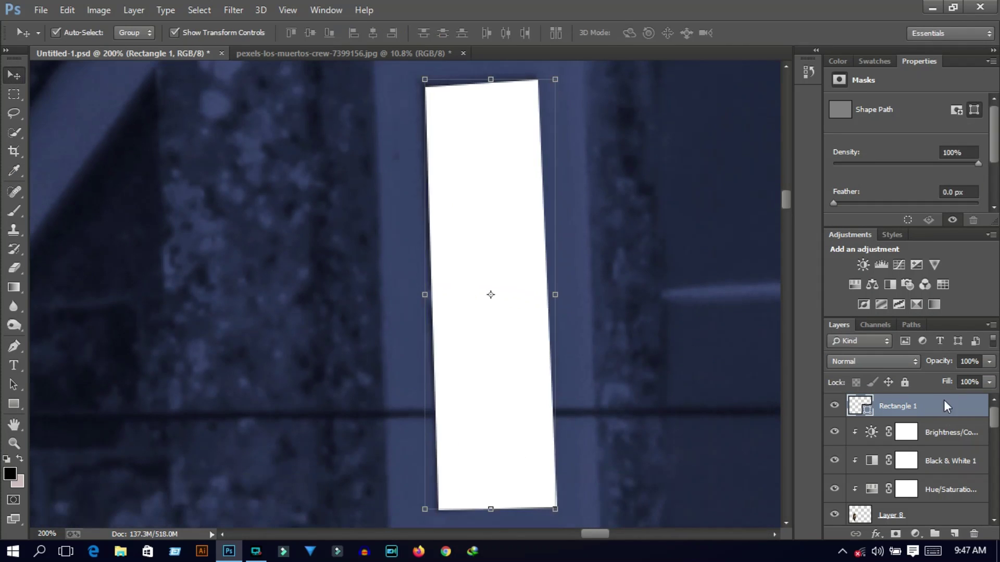
Add an Outer Glow of 100 px size, about 91% opacity and 45% range.
double_click(944, 406)
left_click_drag(583, 176, 776, 152)
left_click(652, 371)
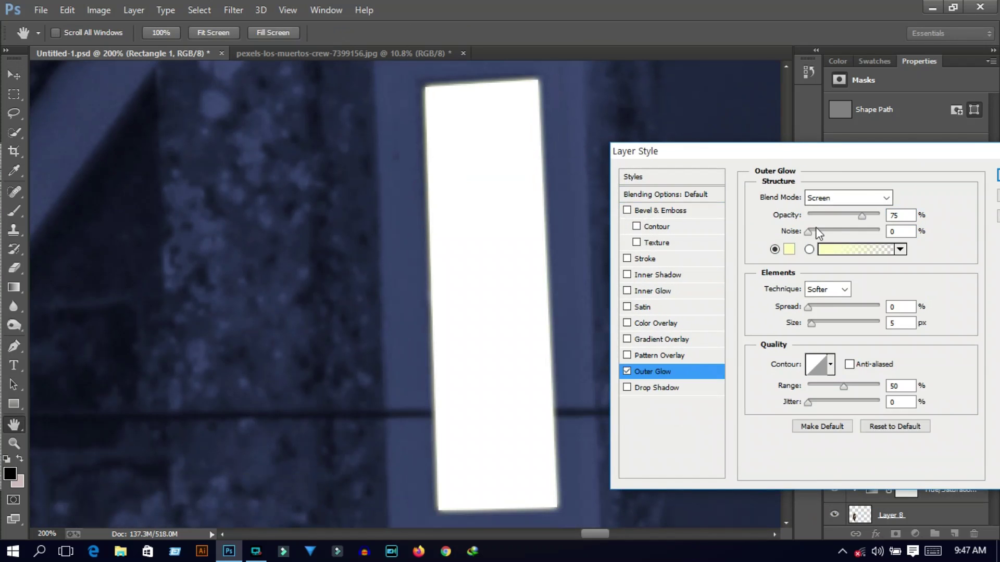
left_click_drag(811, 323, 839, 324)
left_click_drag(843, 386, 843, 387)
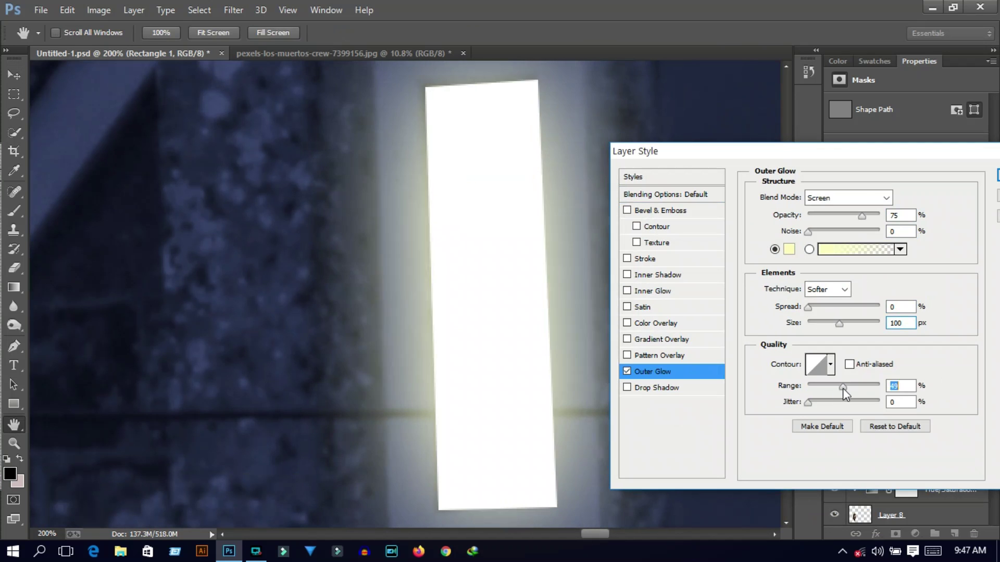
left_click_drag(862, 216, 873, 217)
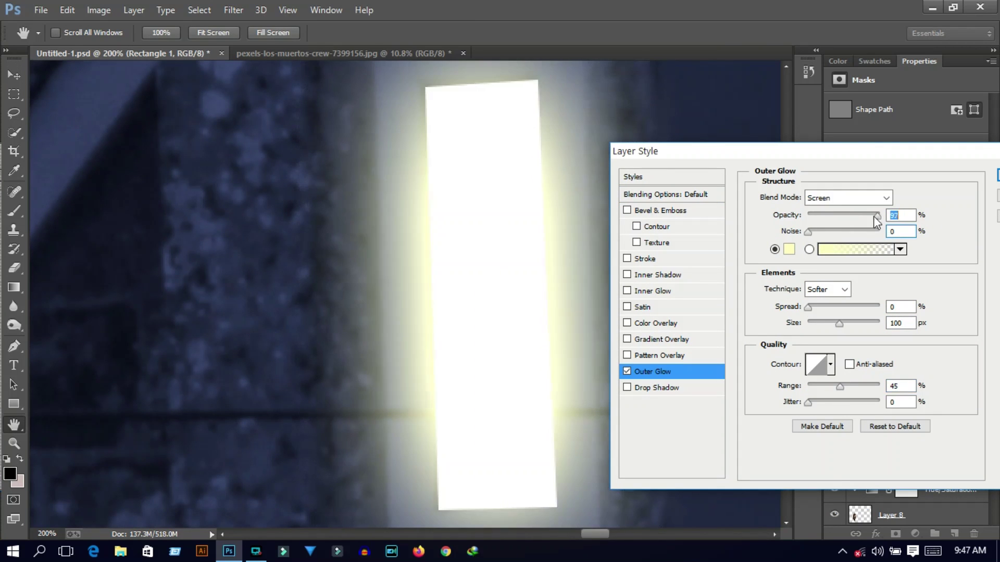
left_click(995, 175)
left_click(233, 10)
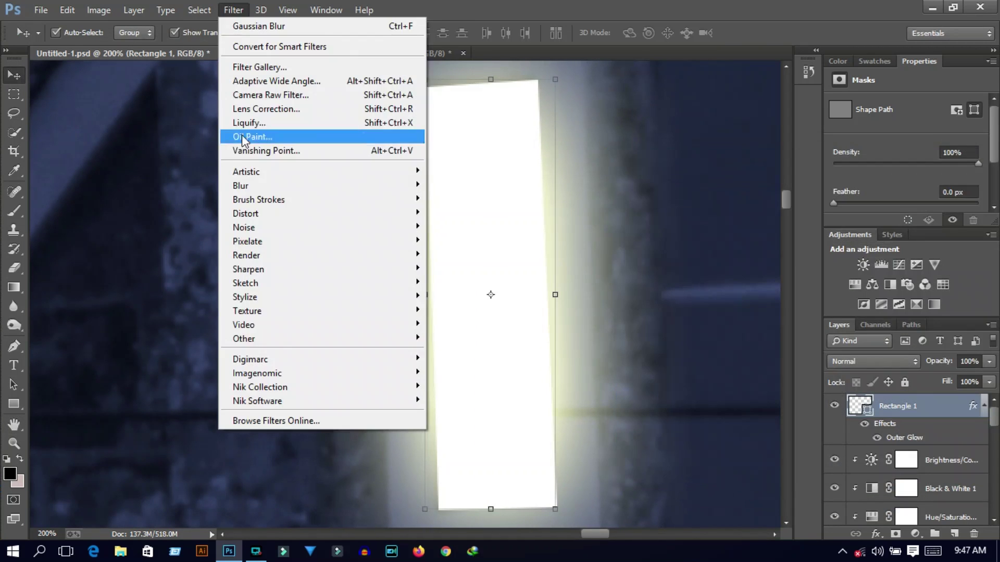
Rasterize the window shape and apply a Gaussian Blur of about 6.8 radius.
left_click(492, 291)
key("Return")
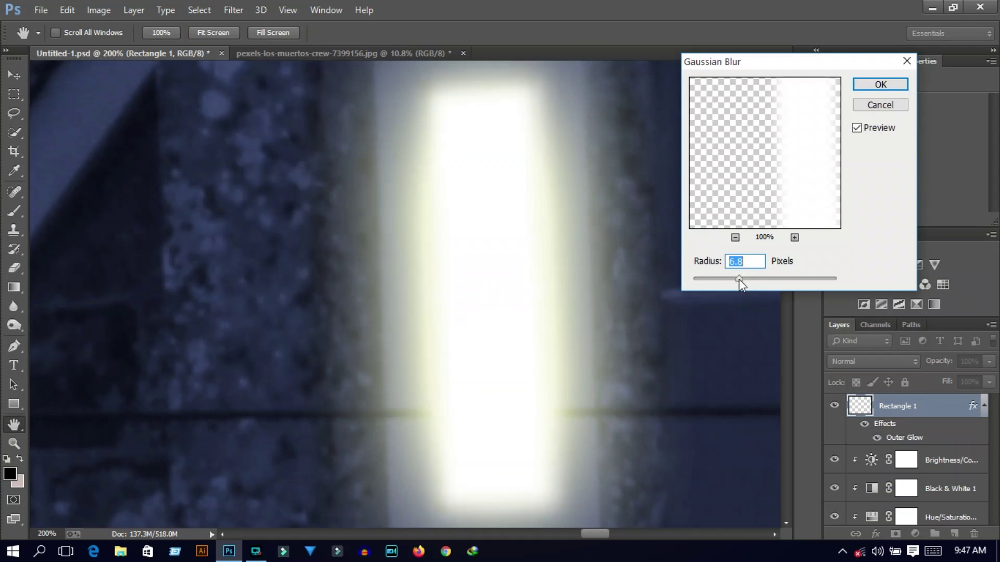
left_click(880, 83)
key("v")
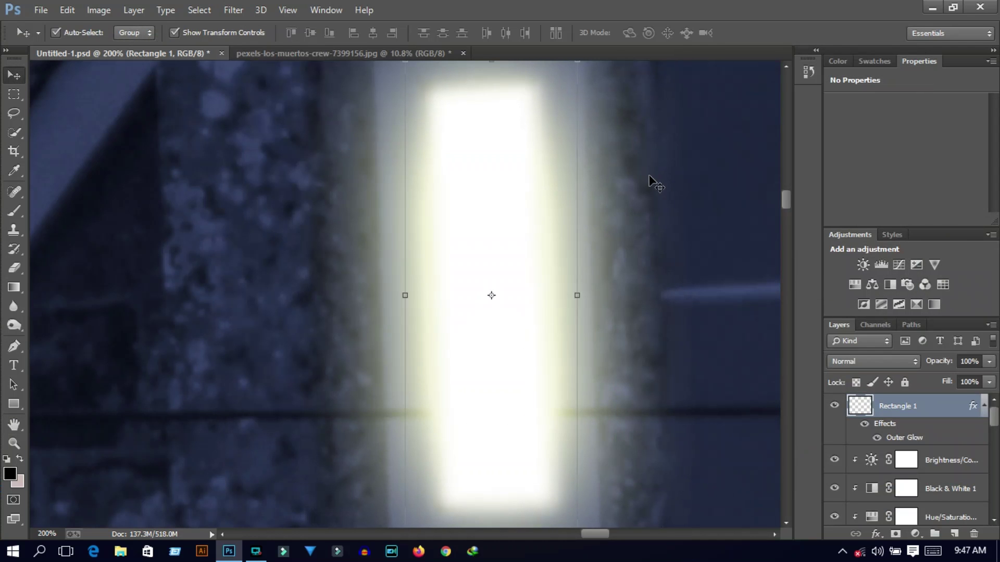
key("ctrl+0")
Duplicate the glowing window rectangle onto the neighbouring pane.
scroll(586, 149, "up", 1)
scroll(591, 152, "up", 2)
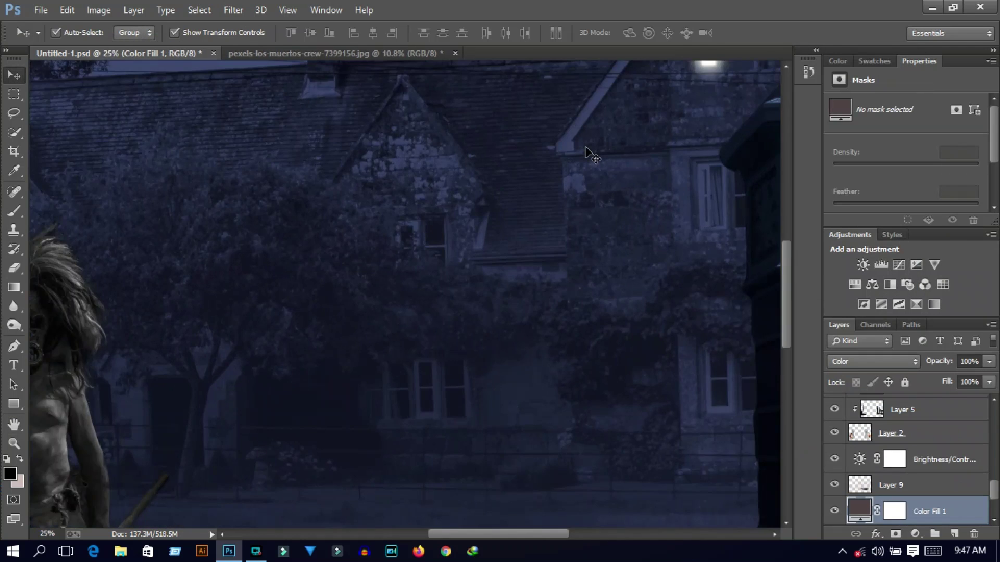
scroll(619, 424, "right", 5)
left_click(404, 190)
scroll(427, 122, "up", 1)
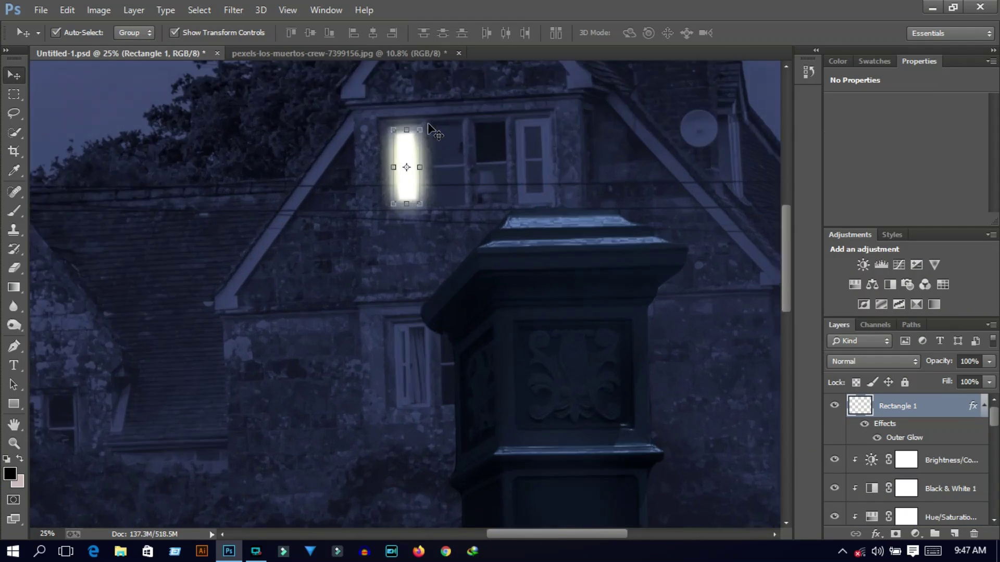
scroll(427, 123, "up", 2)
left_click_drag(786, 270, 786, 229)
left_click_drag(437, 136, 709, 139)
scroll(747, 170, "up", 2)
Move Rectangle 1 copy onto its pane and free-transform its corners to fit it exactly.
key("ctrl+plus")
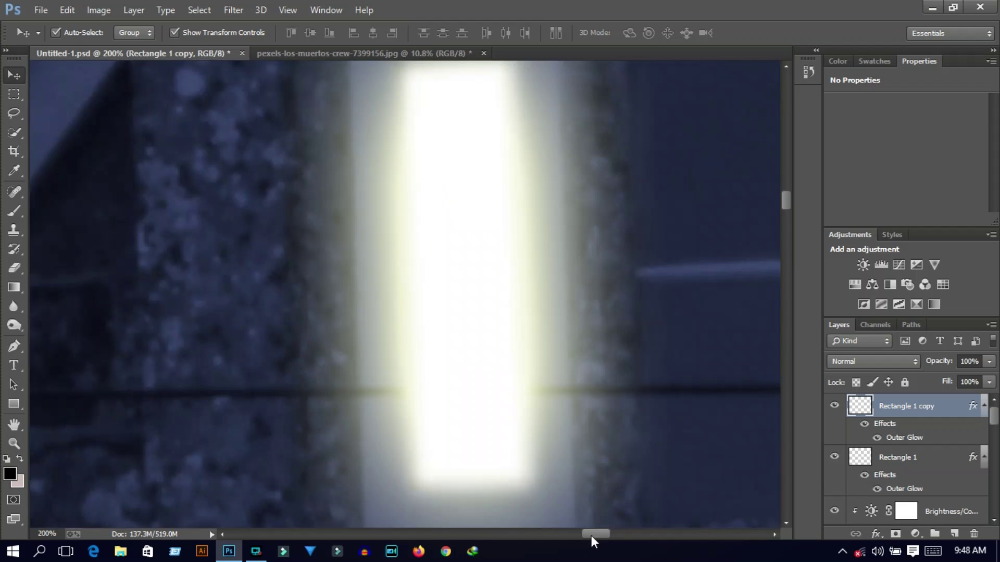
left_click_drag(589, 530, 607, 486)
key("ctrl+minus")
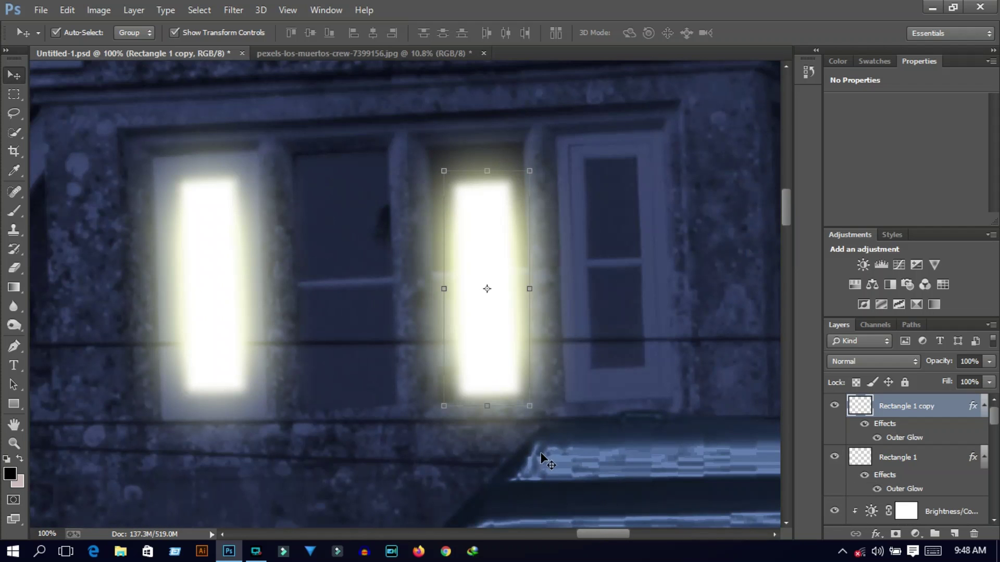
left_click_drag(480, 221, 464, 185)
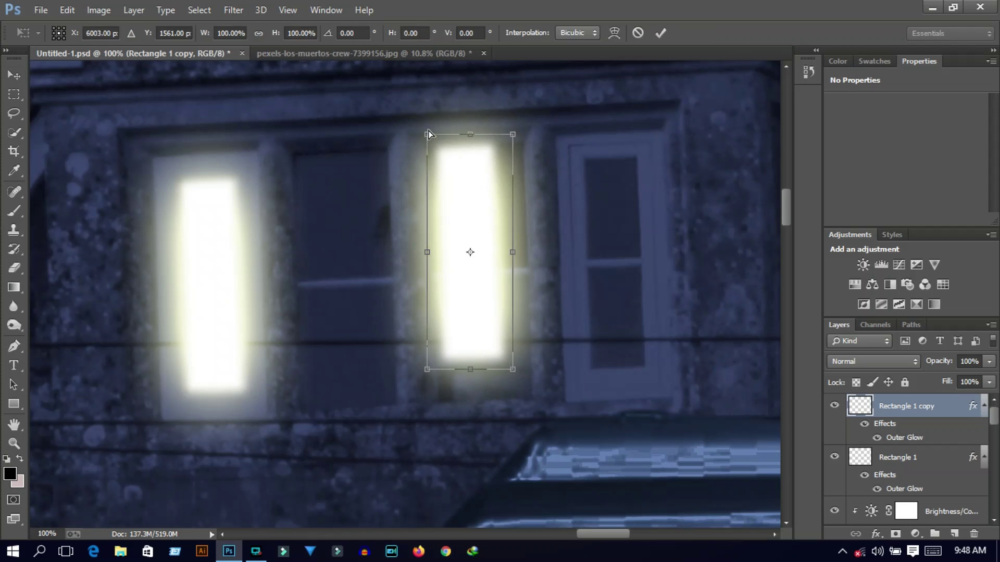
left_click_drag(426, 136, 421, 132)
left_click_drag(512, 134, 544, 126)
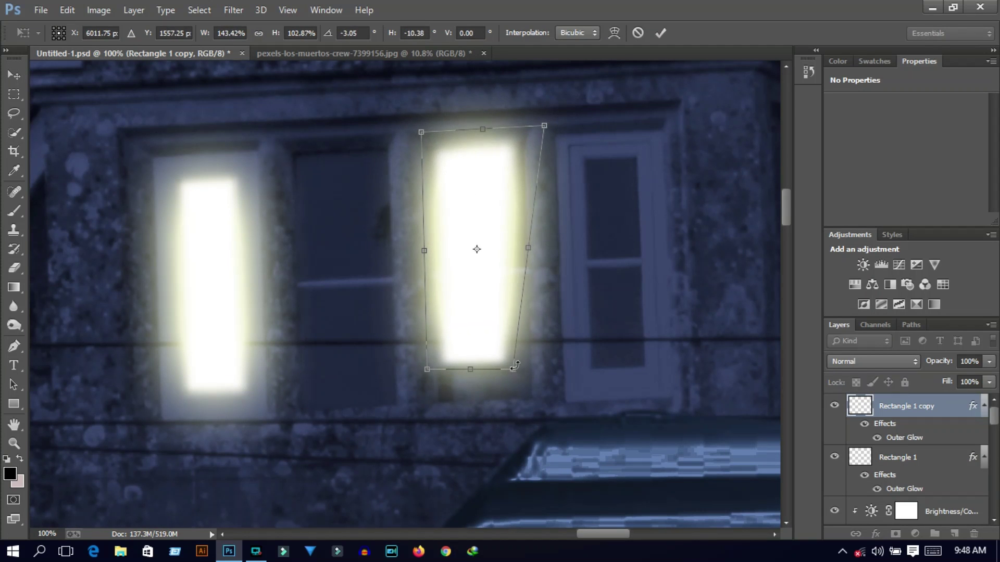
left_click_drag(512, 369, 536, 397)
mouse_move(427, 369)
left_mouse_down()
mouse_move(448, 405)
mouse_move(437, 406)
left_mouse_up()
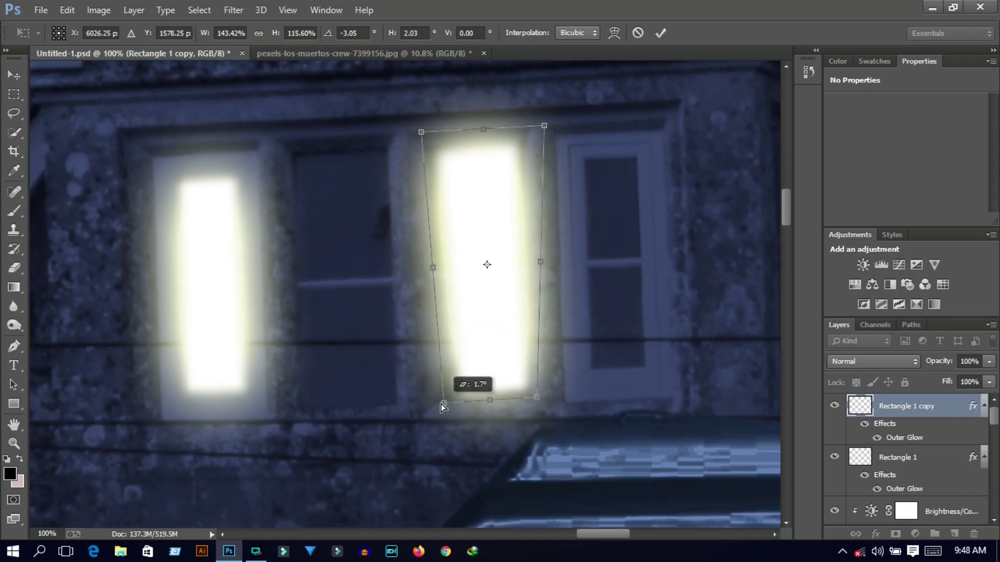
left_click_drag(537, 397, 541, 404)
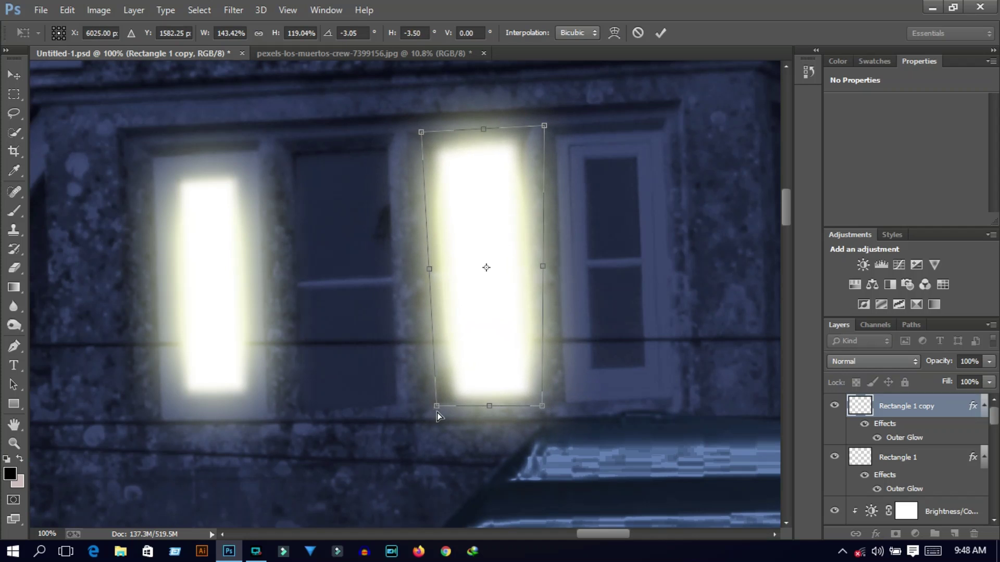
left_click_drag(436, 411, 429, 409)
key("Return")
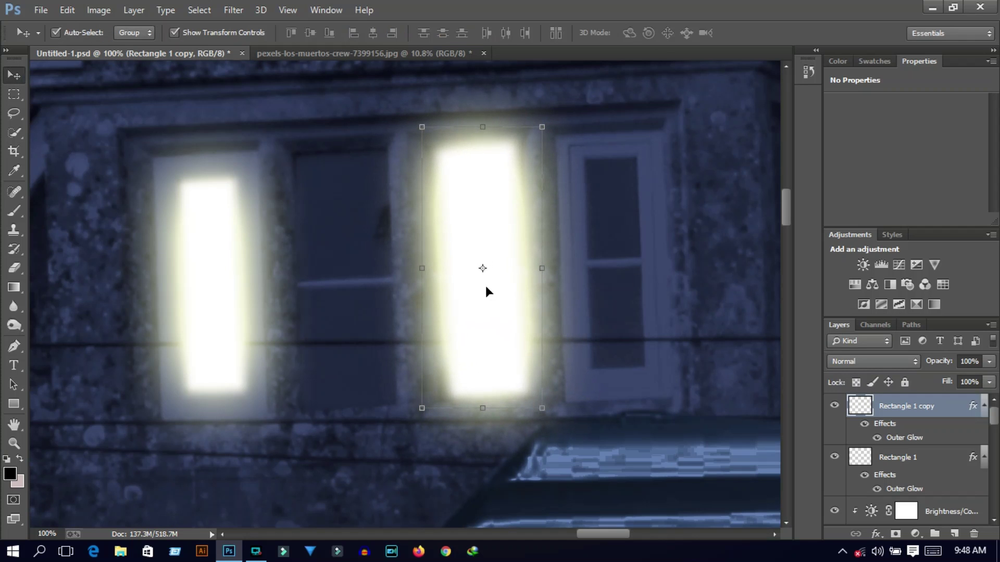
Alt-drag glow copies onto the middle and rightmost panes of the upper window.
left_click_drag(491, 237, 357, 237)
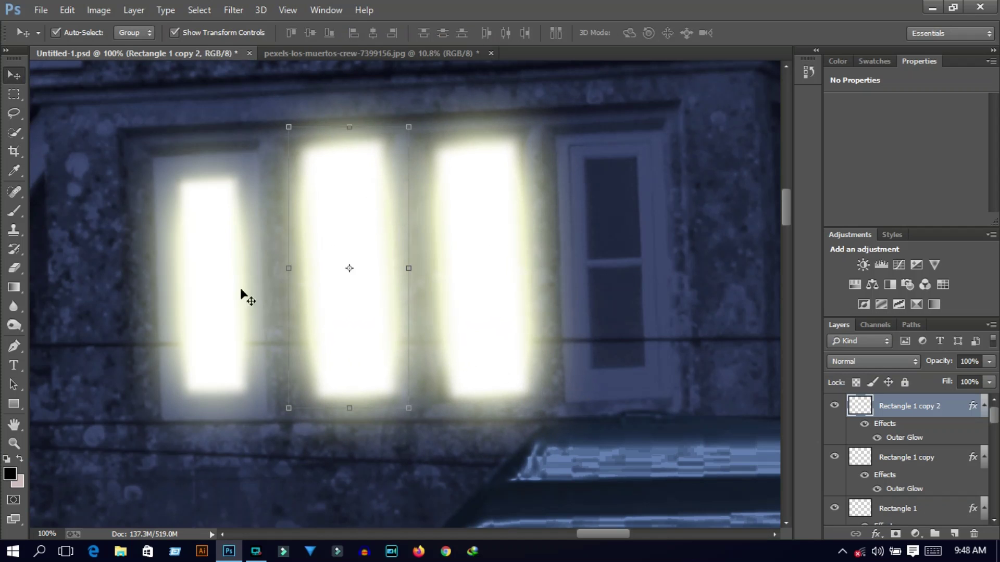
left_click(218, 254)
left_click_drag(211, 251, 609, 225)
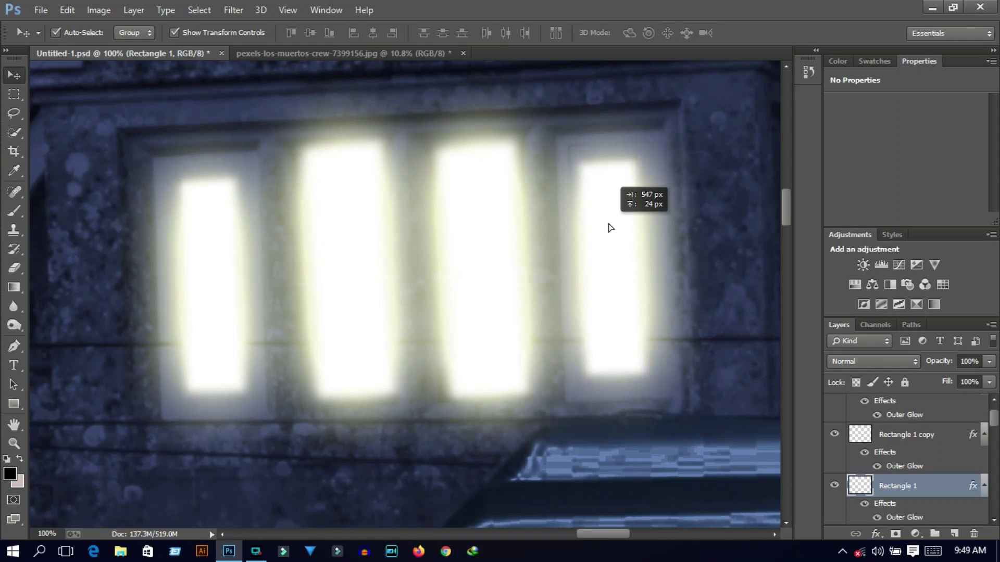
key("ctrl+0")
left_click(670, 139)
Copy a glowing pane onto the lower-left window beside the gate pillar.
key("ctrl+plus")
key("ctrl+plus")
key("ctrl+plus")
key("ctrl+plus")
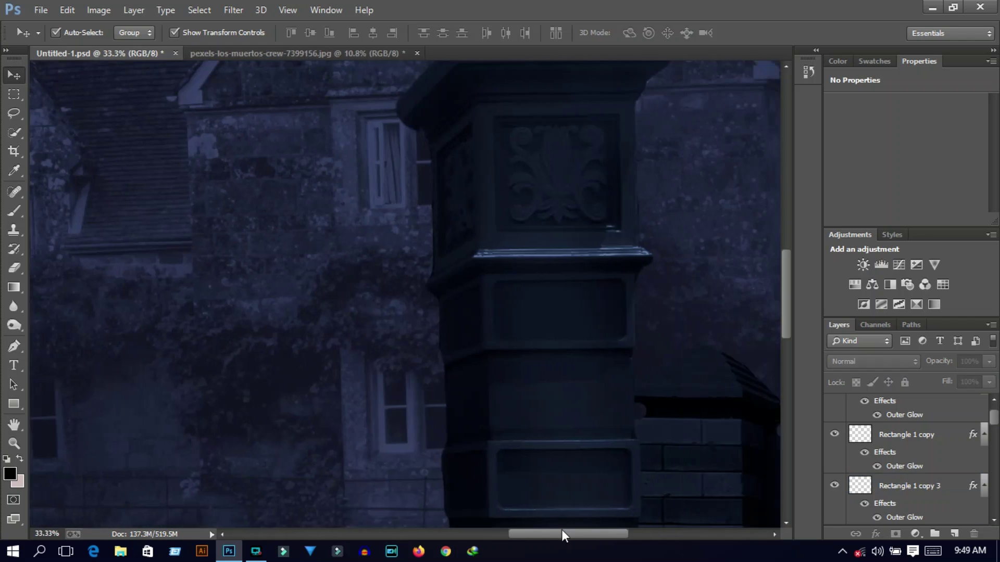
mouse_move(385, 94)
left_mouse_down()
mouse_move(398, 401)
mouse_move(436, 385)
left_mouse_up()
scroll(471, 432, "up", 2)
scroll(913, 486, "down", 1)
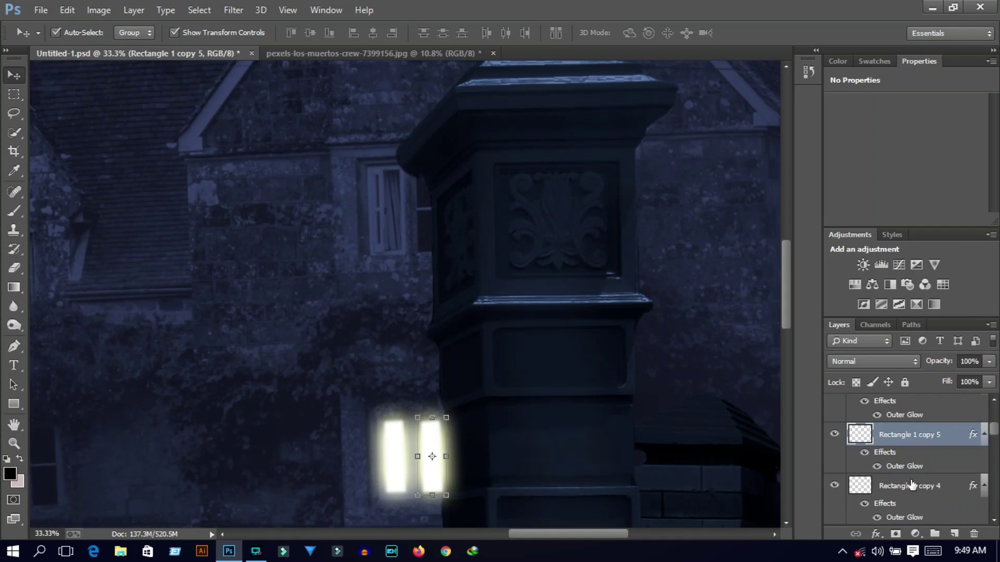
Move the new glow layer to a lower position in the Layers stack.
left_click_drag(947, 436, 959, 487)
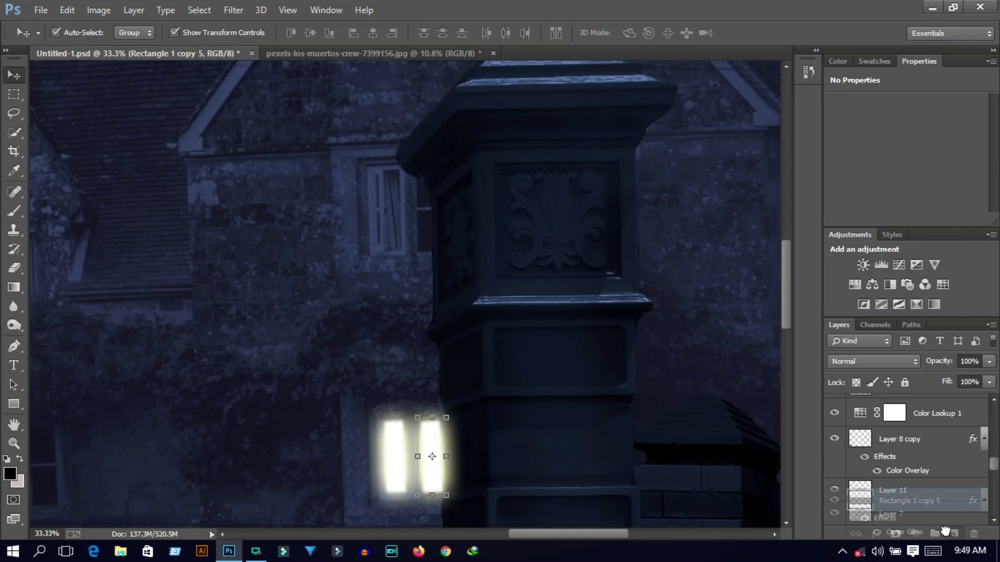
mouse_move(958, 487)
left_mouse_down()
mouse_move(928, 418)
mouse_move(915, 473)
mouse_move(927, 472)
mouse_move(934, 448)
left_mouse_up()
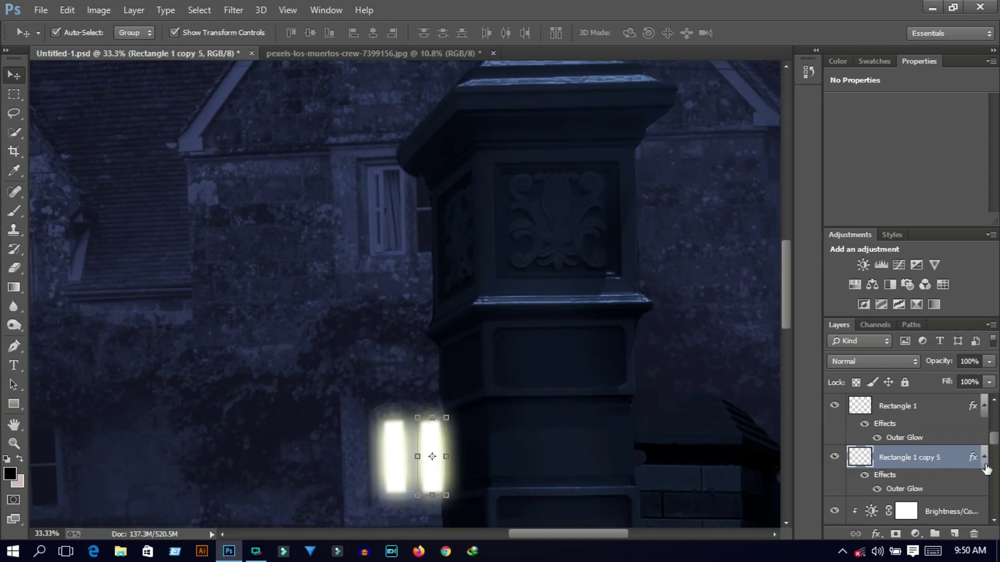
left_click(517, 330)
With Layer 2 active, move a duplicate glowing pane up to the upper window.
scroll(928, 458, "down", 2)
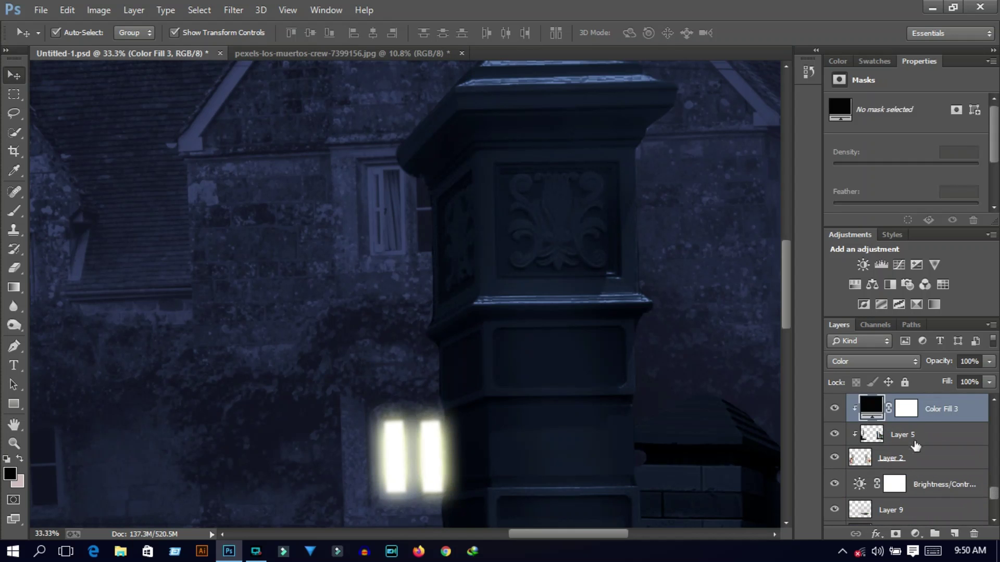
left_click(935, 464)
scroll(328, 489, "down", 2)
scroll(328, 492, "down", 3)
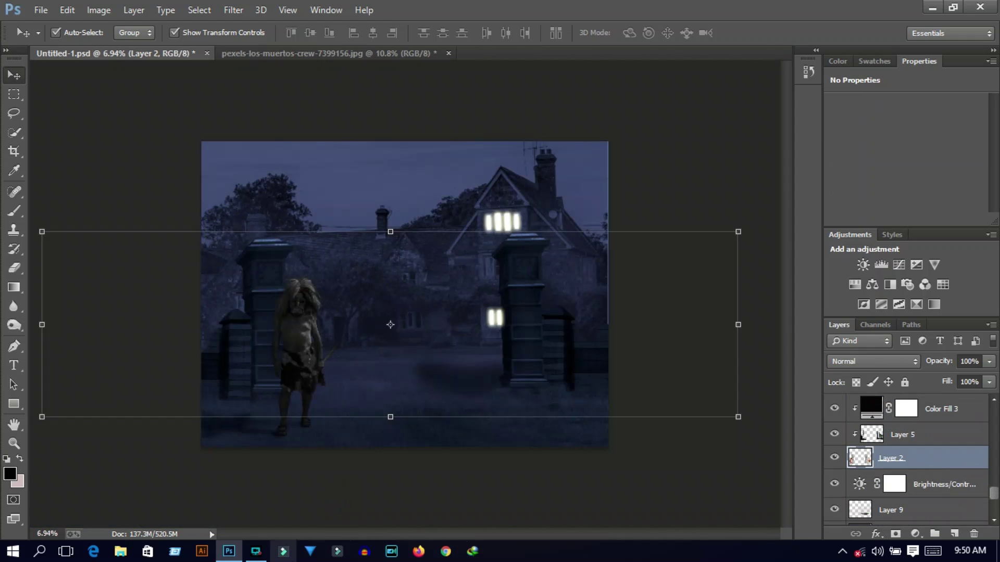
left_click(561, 494)
scroll(457, 328, "up", 2)
scroll(484, 416, "up", 3)
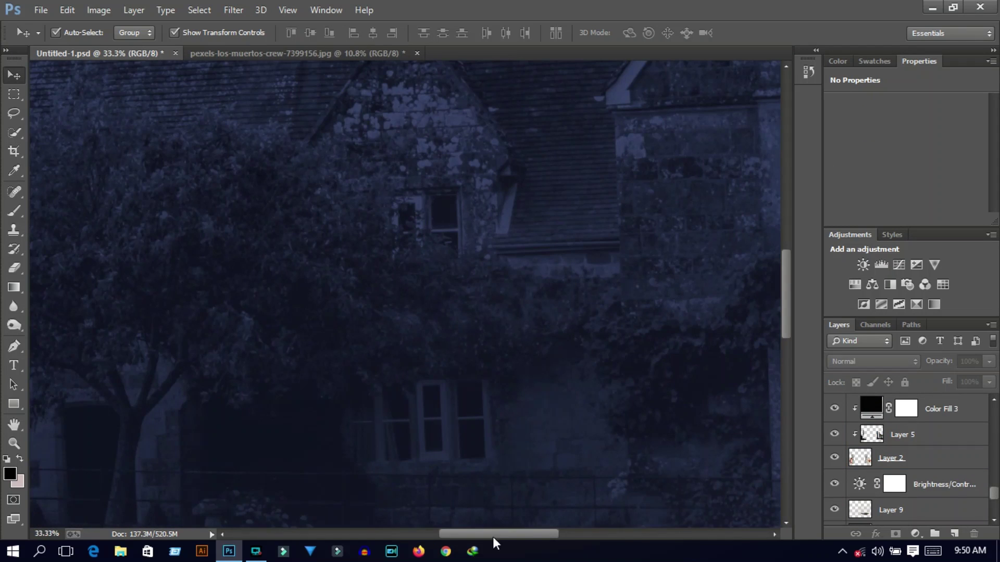
left_click_drag(525, 533, 577, 531)
scroll(573, 426, "up", 1)
left_click_drag(569, 425, 561, 181)
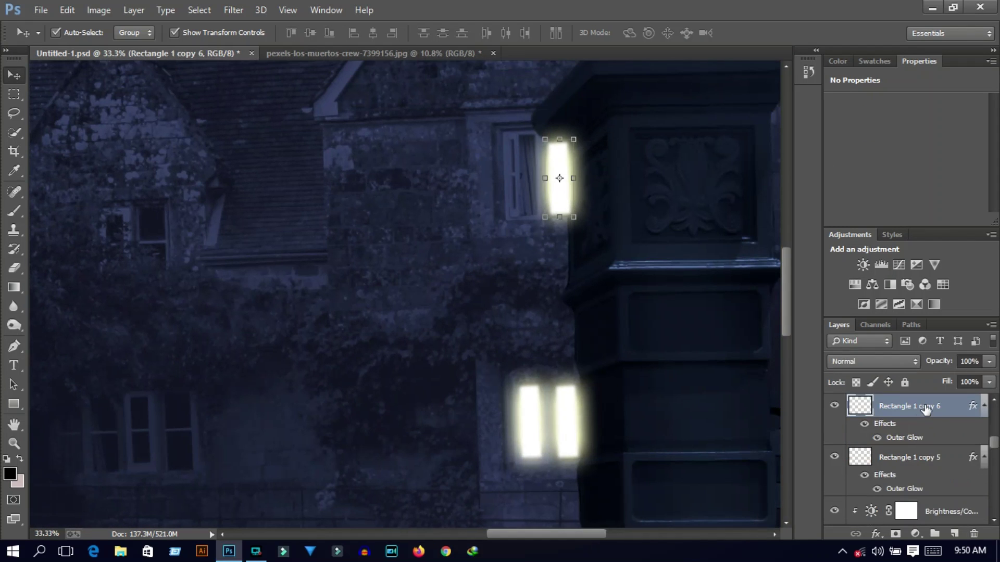
Restack the new glowing pane lower among the layers and hide Layer 5.
left_click_drag(925, 410, 919, 413)
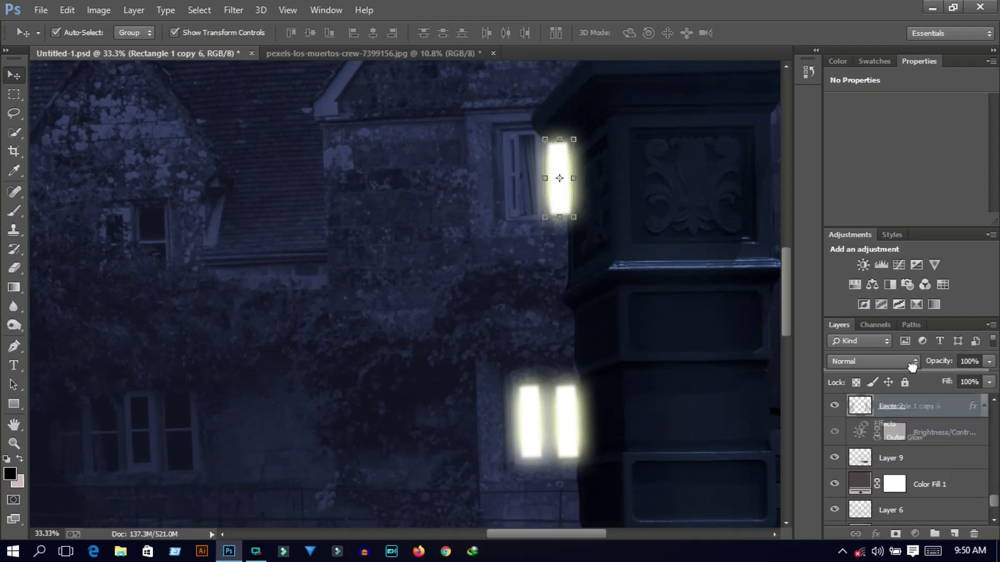
left_click_drag(919, 413, 911, 422)
scroll(918, 430, "up", 1)
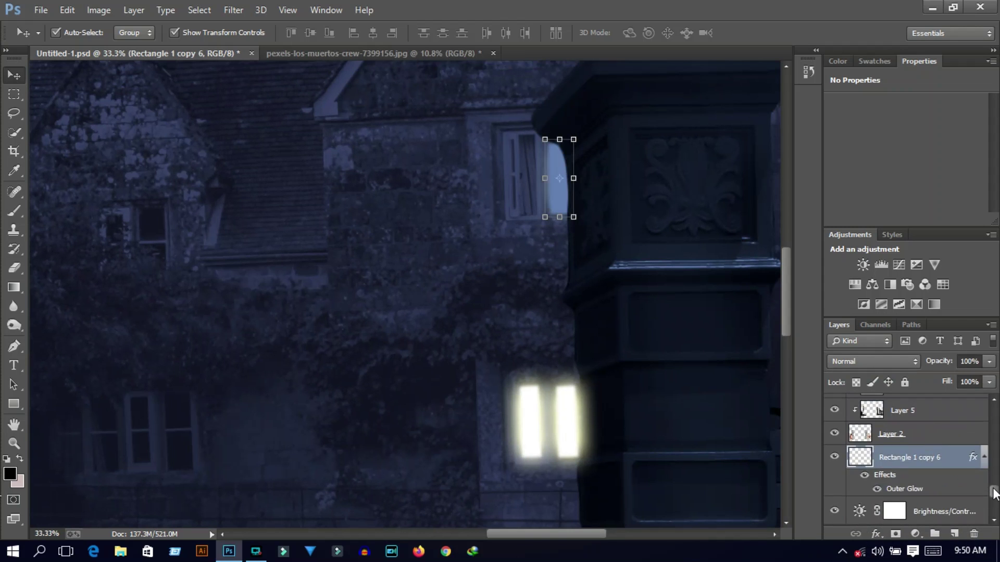
scroll(963, 463, "up", 2)
scroll(992, 491, "up", 1)
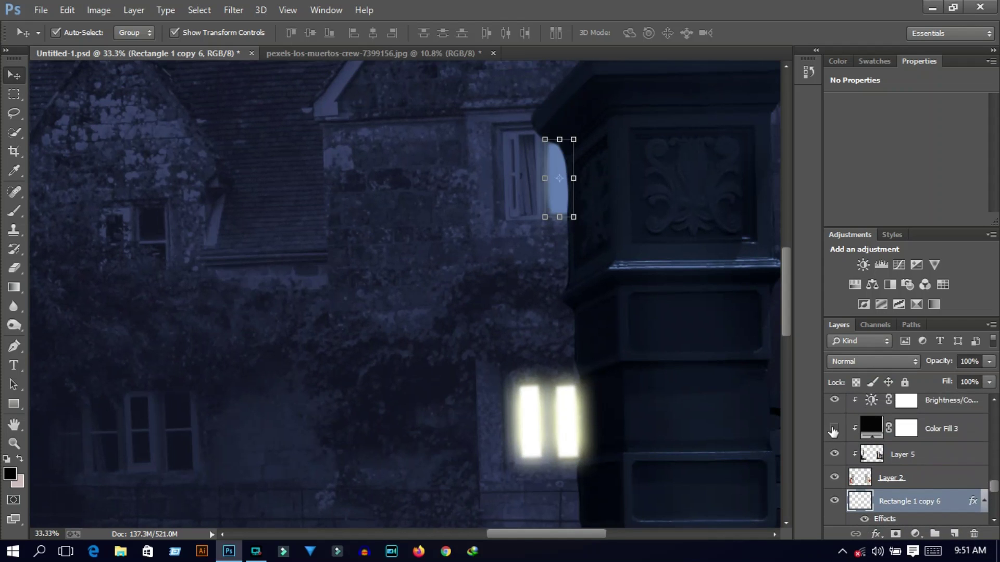
key("ctrl+0")
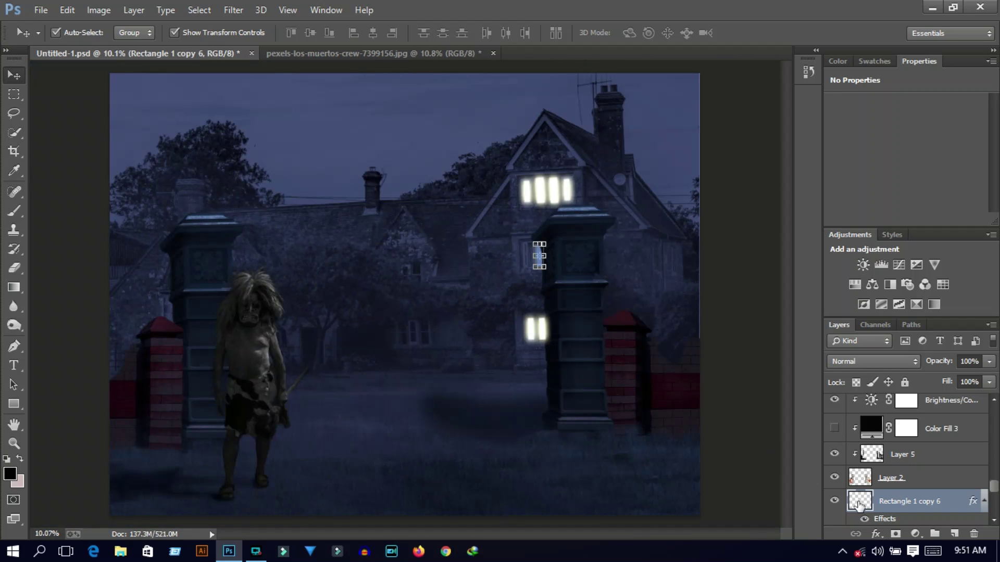
left_click(834, 454)
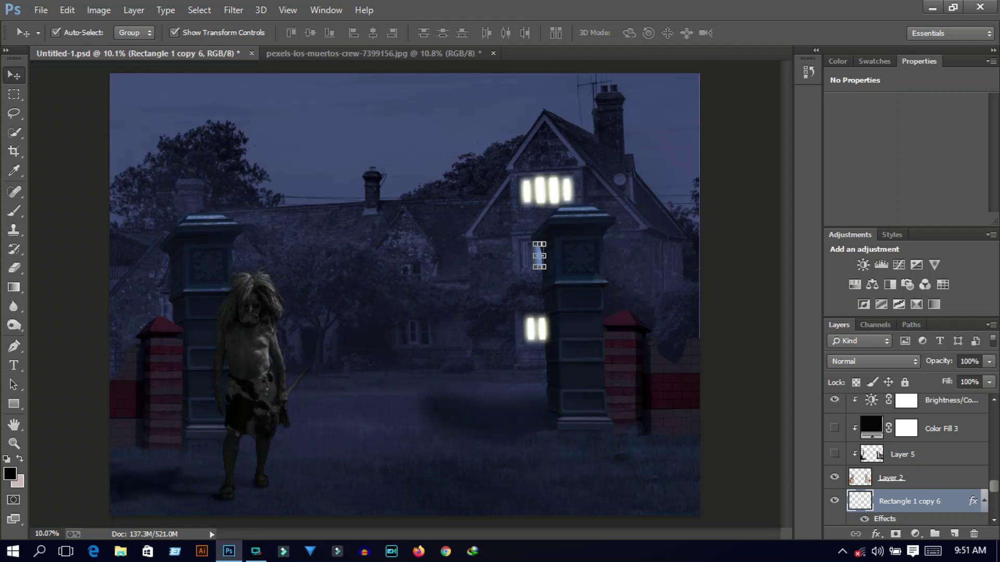
scroll(892, 497, "up", 2)
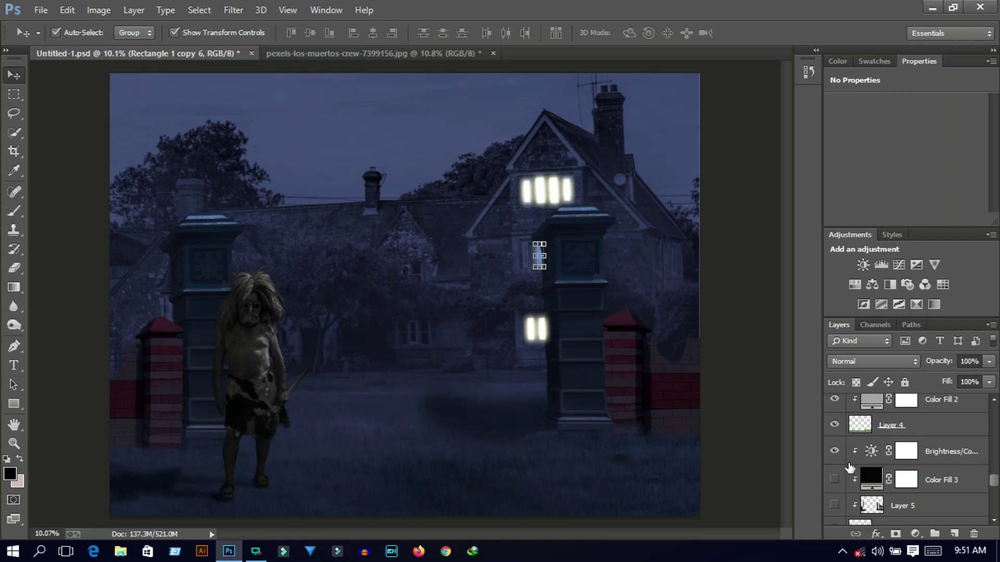
scroll(917, 489, "down", 2)
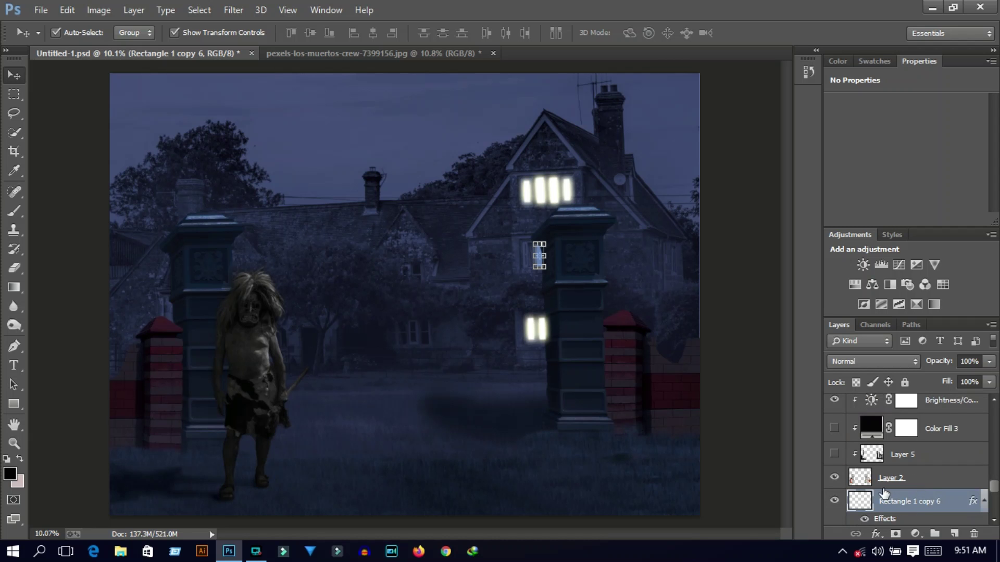
Position the glowing pane beside the right pillar, unclipped, with its layer at the top of the stack.
key("ctrl+plus")
key("ctrl+plus")
key("ctrl+plus")
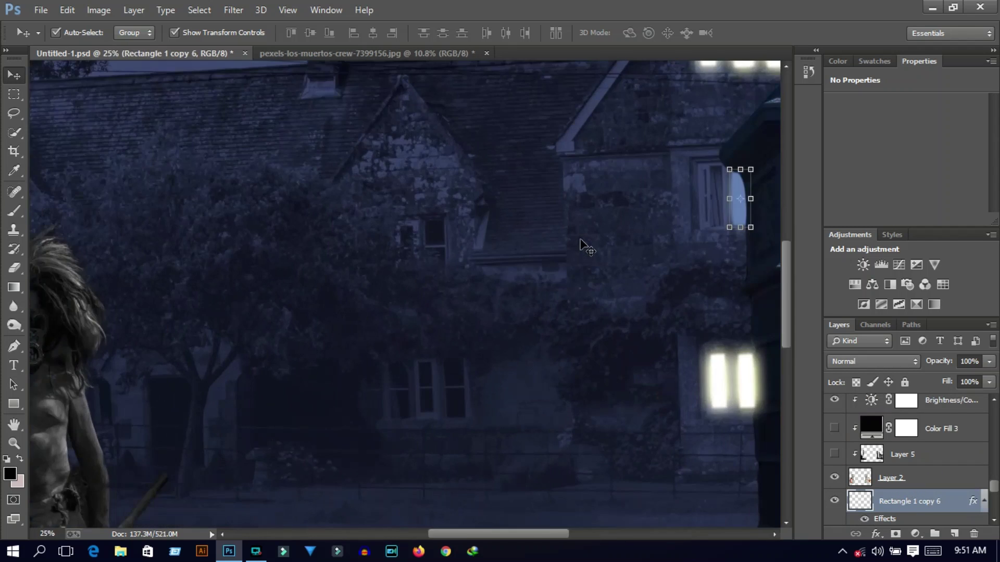
scroll(585, 246, "right", 5)
scroll(560, 520, "right", 1)
right_click(941, 501)
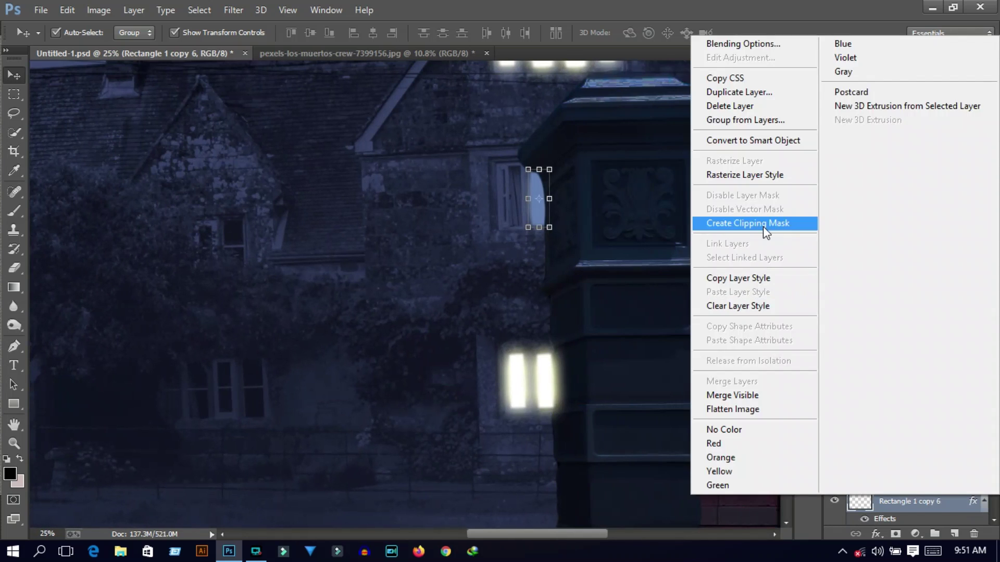
left_click(739, 225)
right_click(926, 502)
left_click(749, 225)
left_click_drag(537, 185, 539, 184)
left_click_drag(930, 487, 916, 408)
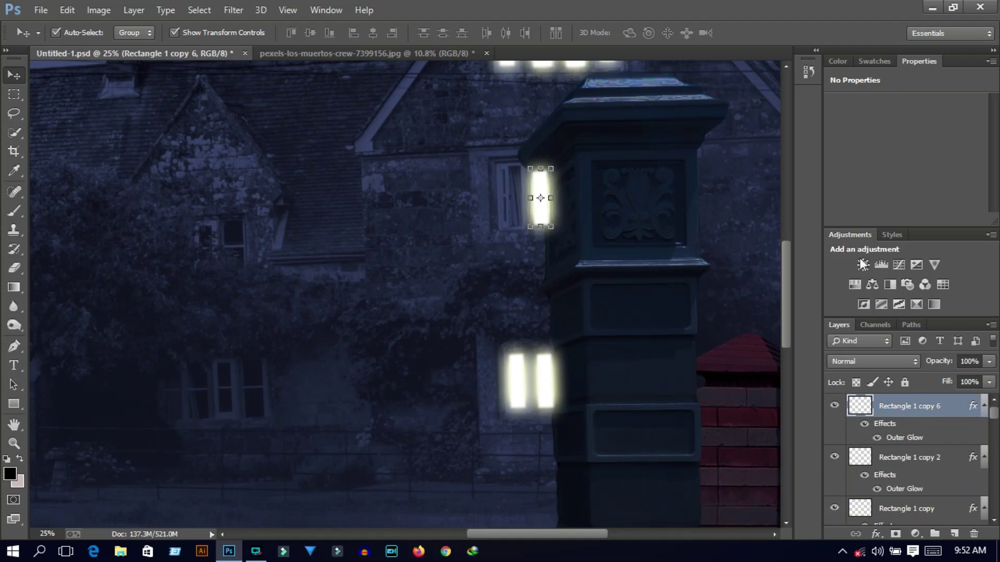
left_click(621, 229)
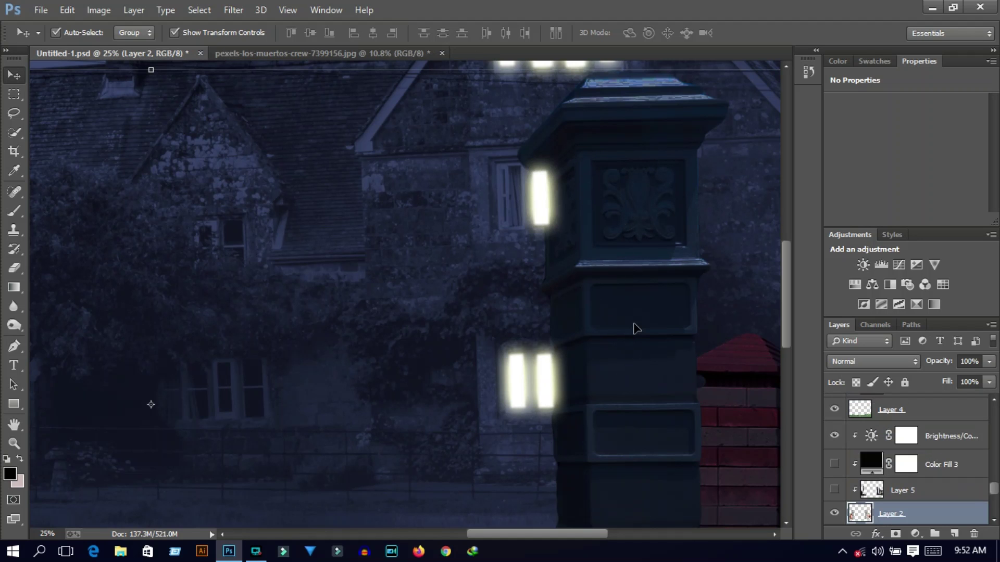
Restack the Color Lookup 1 adjustment below Layer 2.
key("ctrl+minus")
scroll(940, 494, "down", 1)
scroll(940, 494, "up", 1)
scroll(940, 494, "up", 2)
scroll(941, 493, "up", 1)
left_click(941, 493)
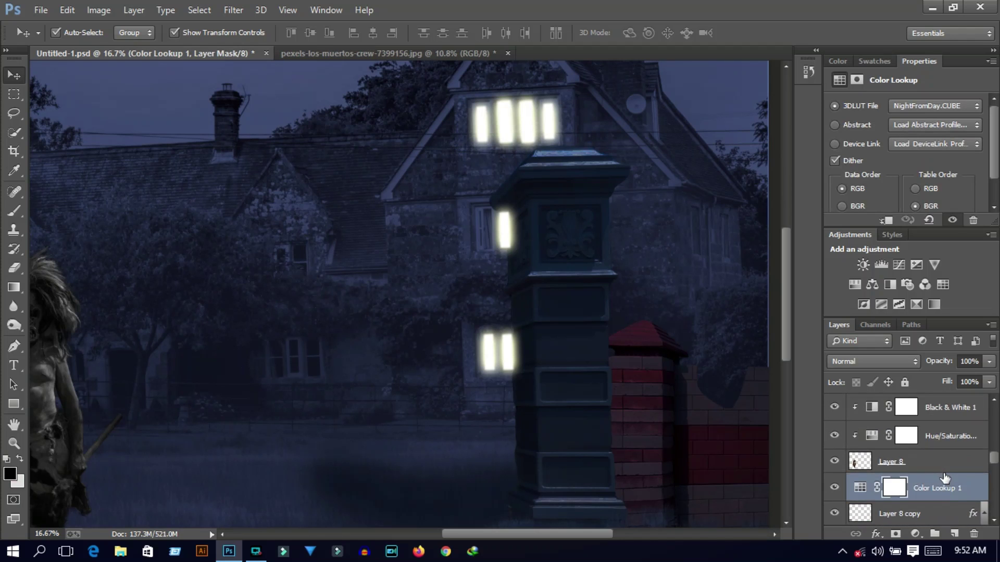
scroll(940, 484, "down", 1)
scroll(932, 476, "down", 1)
scroll(922, 471, "up", 1)
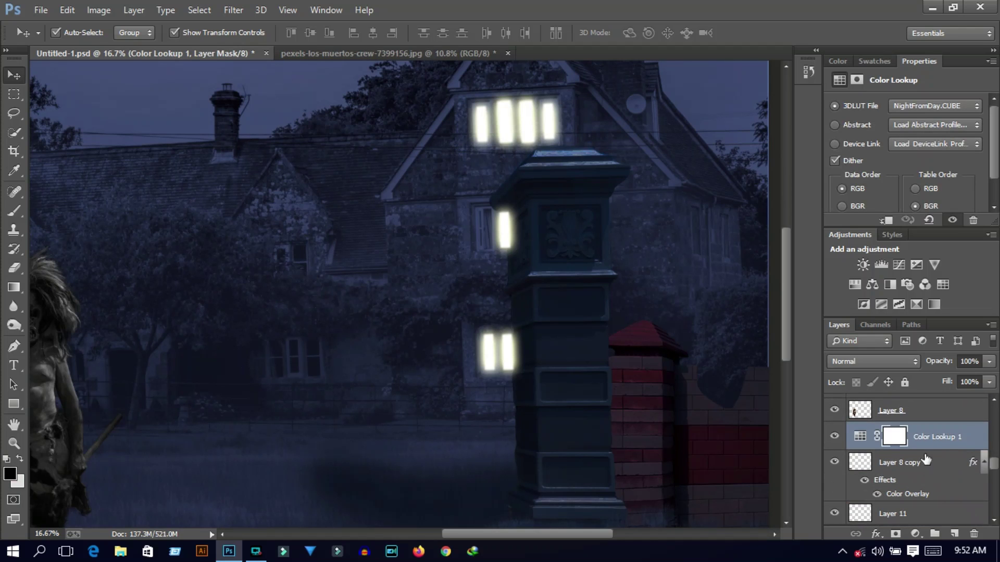
left_click_drag(939, 437, 938, 517)
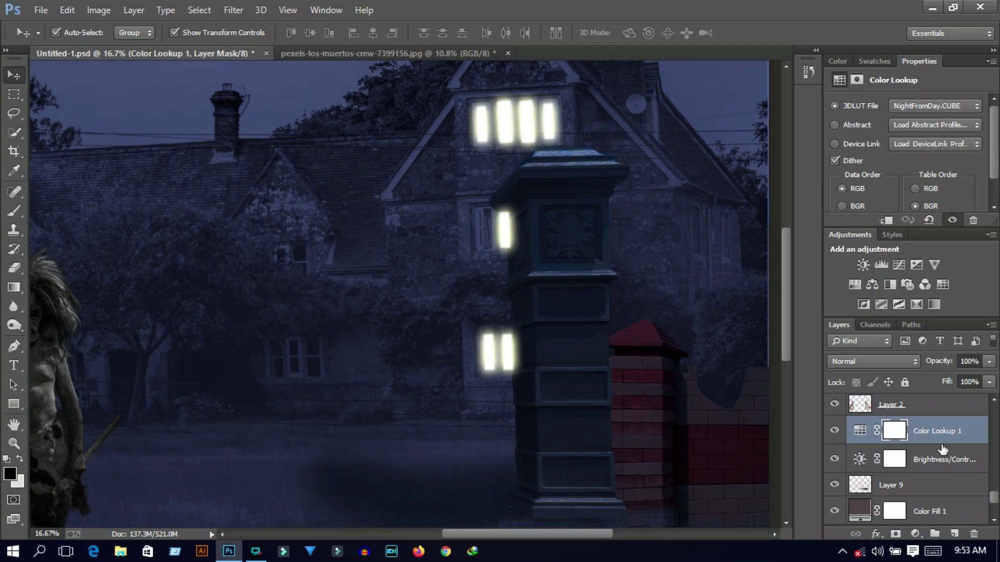
left_click_drag(937, 517, 937, 442)
Move the pillar-side glowing bar up into the gable windows.
scroll(700, 396, "down", 1)
scroll(551, 433, "down", 1)
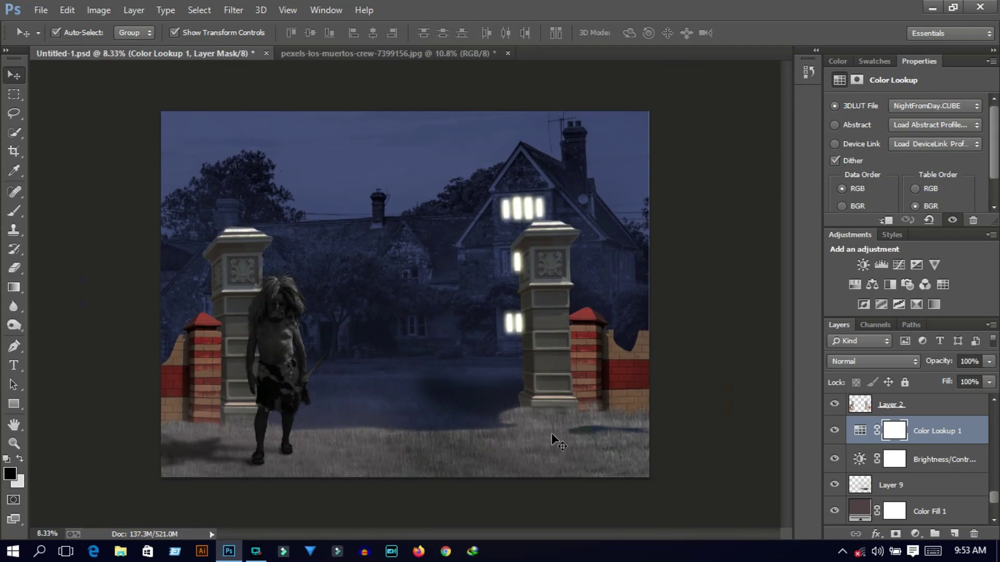
scroll(440, 355, "up", 1)
scroll(906, 458, "up", 1)
left_click(947, 480)
left_click_drag(843, 142, 855, 143)
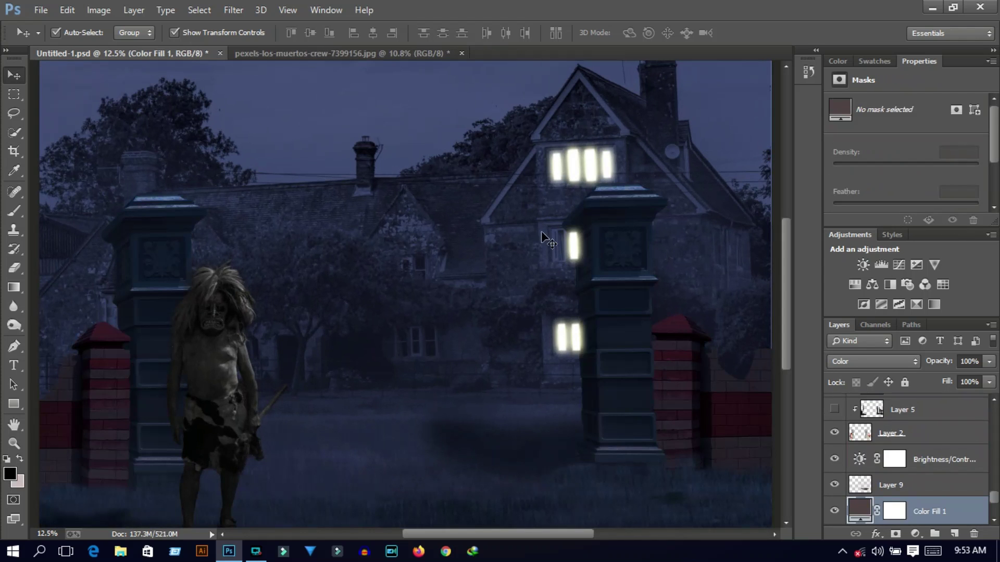
left_click_drag(573, 246, 573, 165)
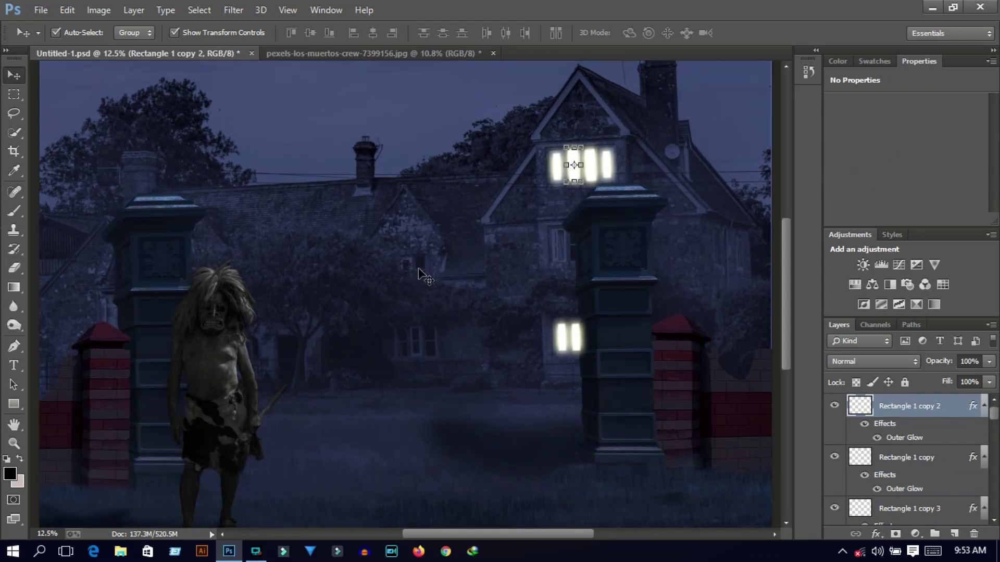
scroll(425, 276, "up", 1)
scroll(419, 277, "up", 3)
scroll(357, 270, "up", 1)
scroll(344, 379, "down", 2)
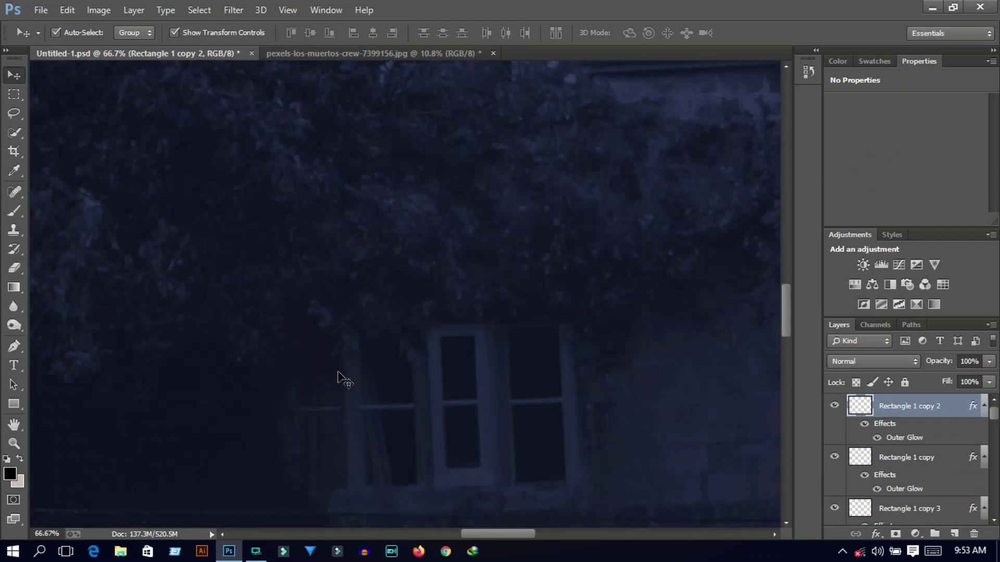
scroll(328, 377, "down", 5)
left_click(731, 197)
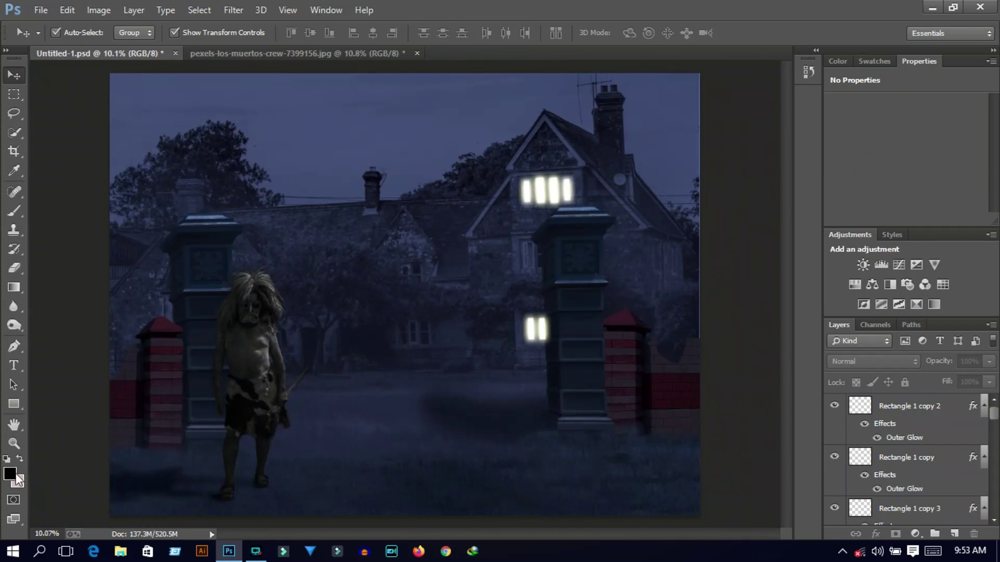
Set the foreground colour to white (ffffff).
left_click(15, 475)
type("ffffff")
key("Return")
key("b")
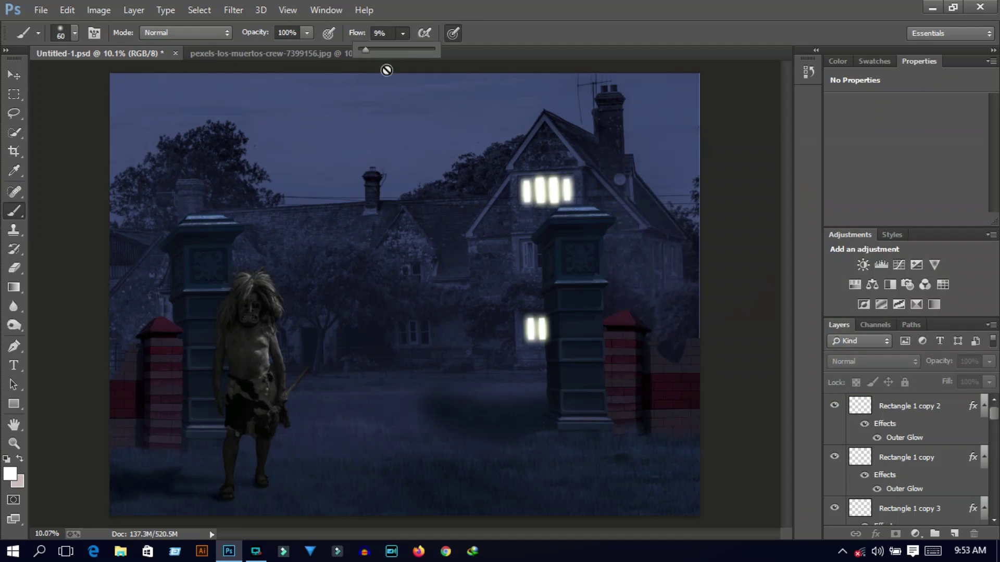
Add Layer 12 above Rectangle 1 copy 2 in Soft Light mode, with a very wide brush.
left_click(906, 406)
left_click(954, 534)
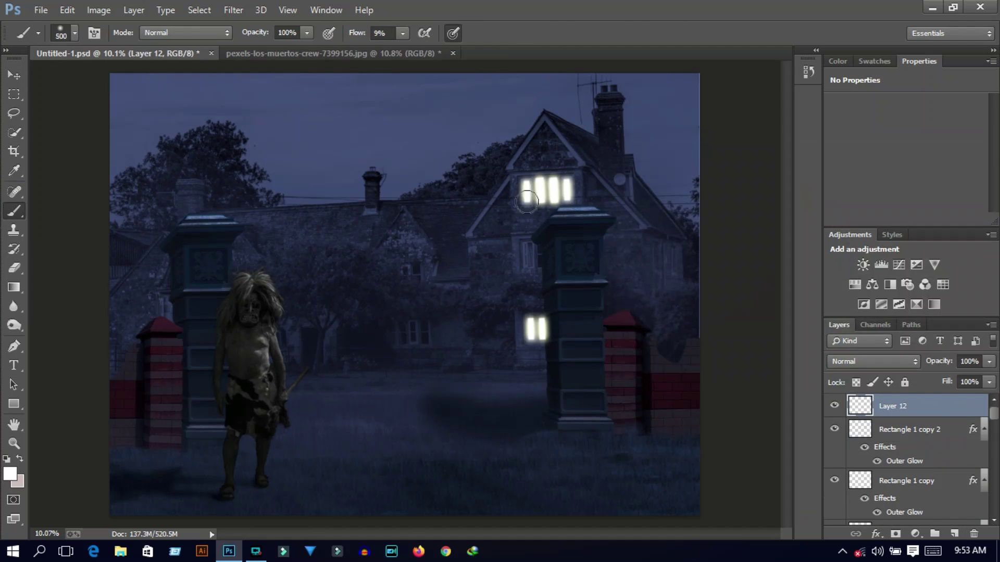
key("bracketright")
key("bracketright")
key("bracketright")
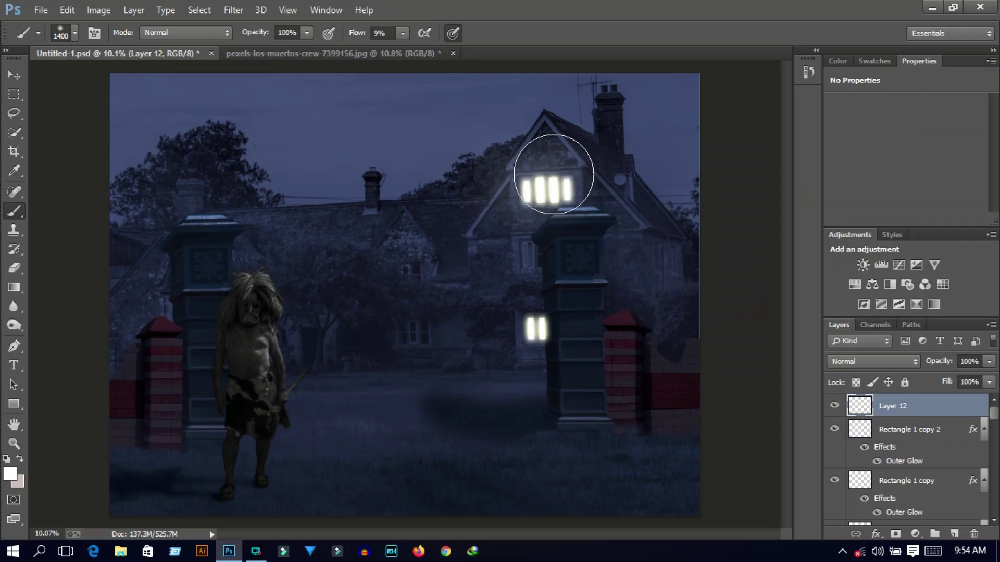
key("ctrl+plus")
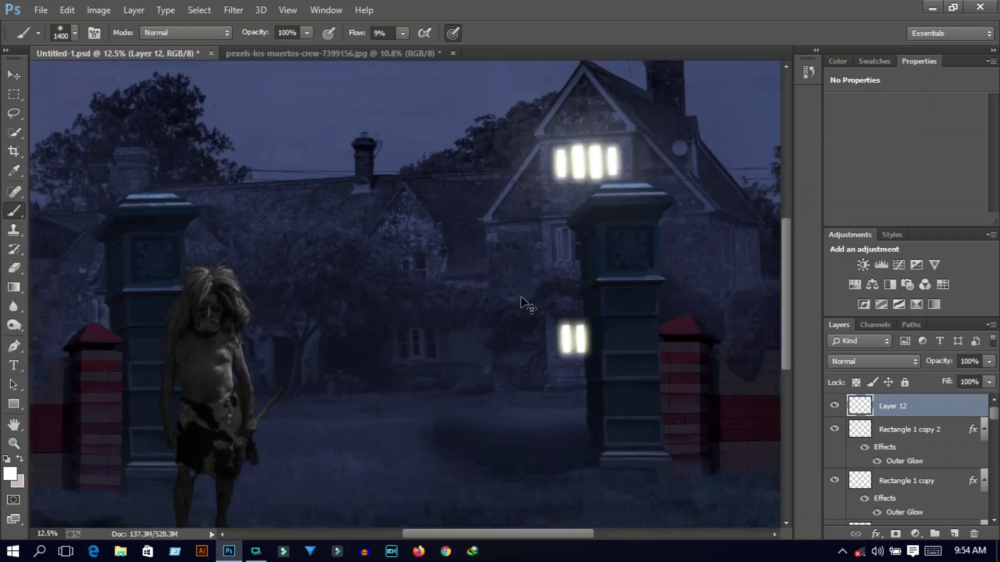
key("ctrl+plus")
key("ctrl+plus")
key("ctrl+plus")
scroll(520, 390, "down", 2)
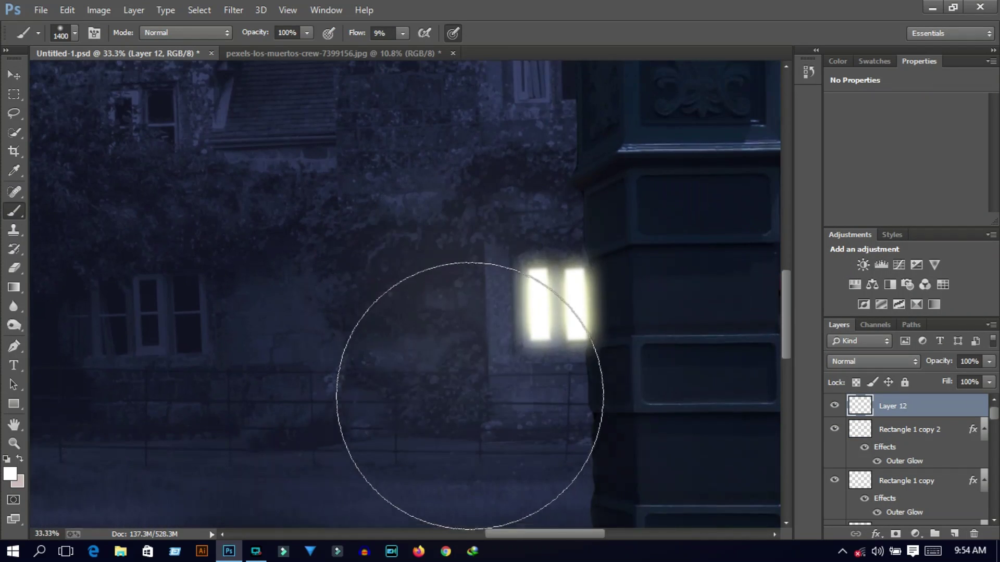
scroll(474, 399, "down", 3)
left_click(873, 360)
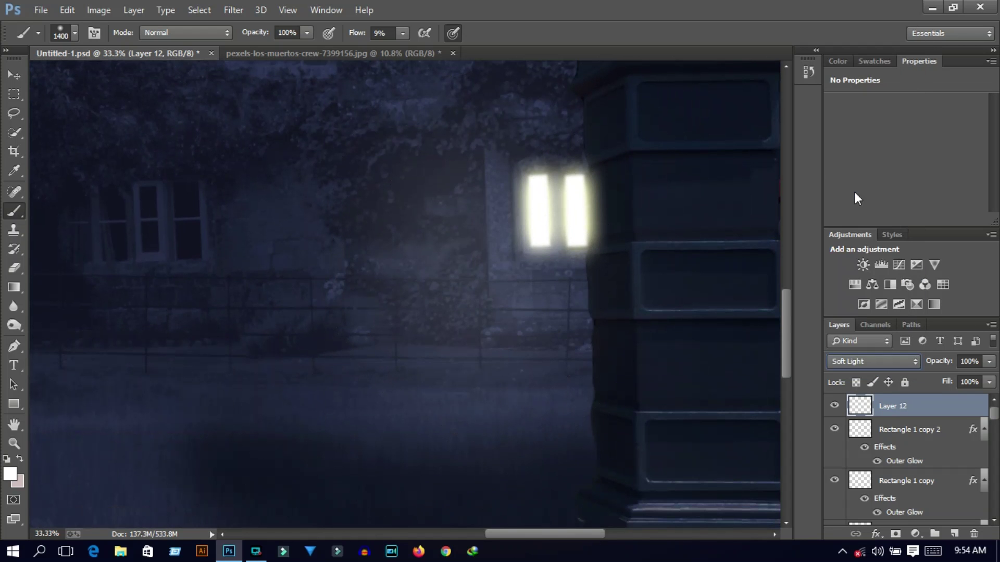
left_click(855, 195)
Paint a faint white glow on the ground between the gate pillars.
scroll(493, 289, "up", 4)
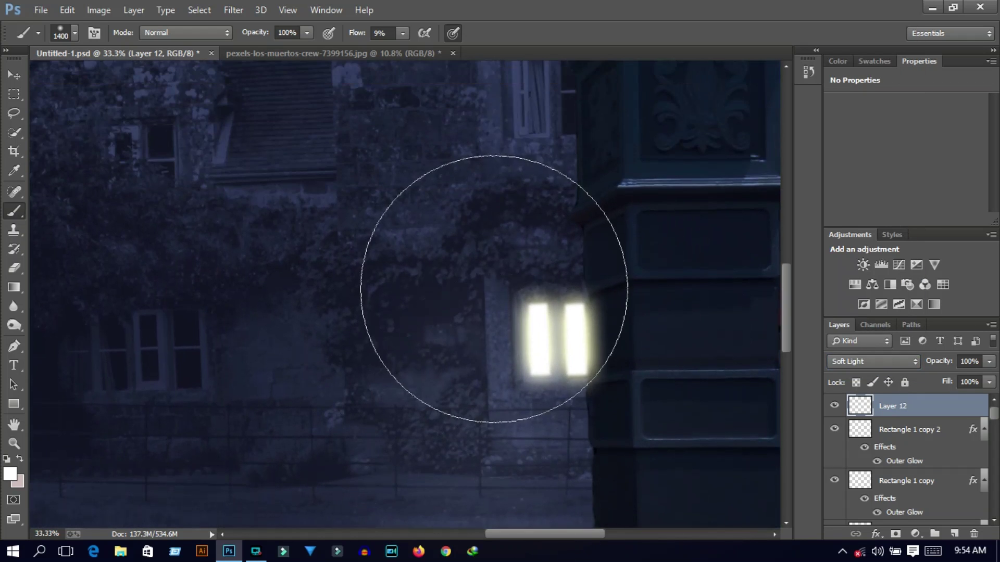
scroll(493, 289, "up", 4)
scroll(536, 446, "up", 4)
scroll(565, 308, "up", 3)
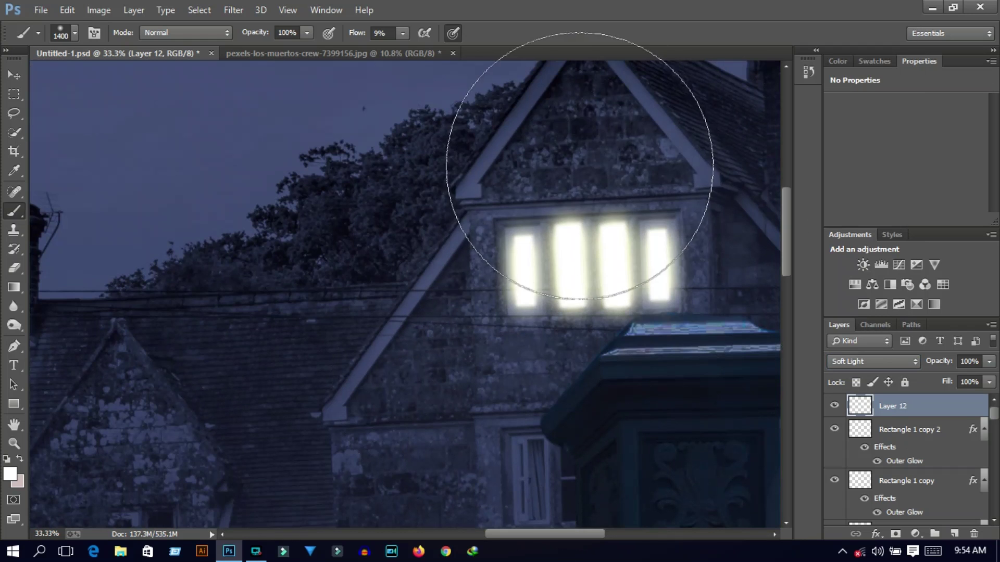
key("ctrl+0")
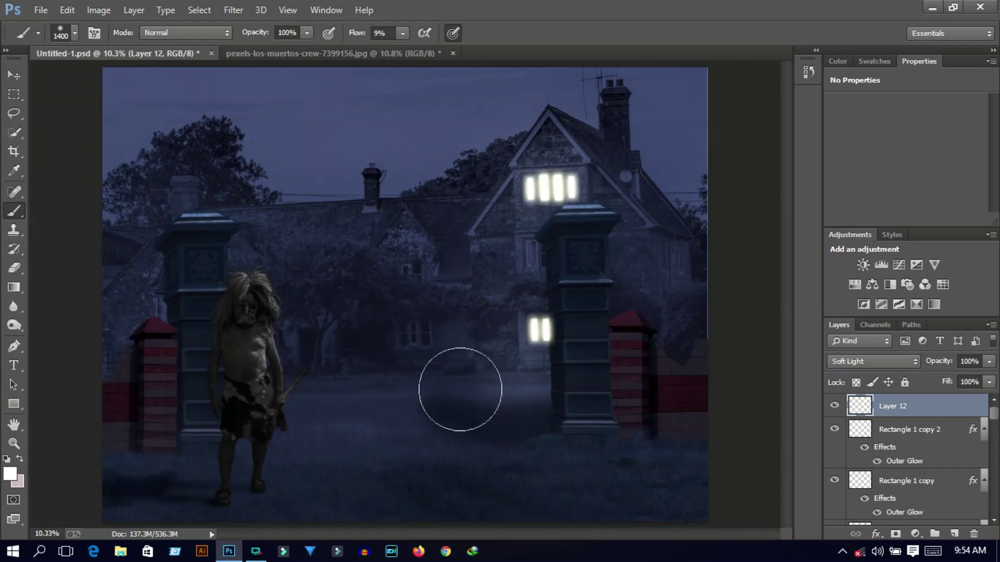
left_click_drag(536, 368, 573, 351)
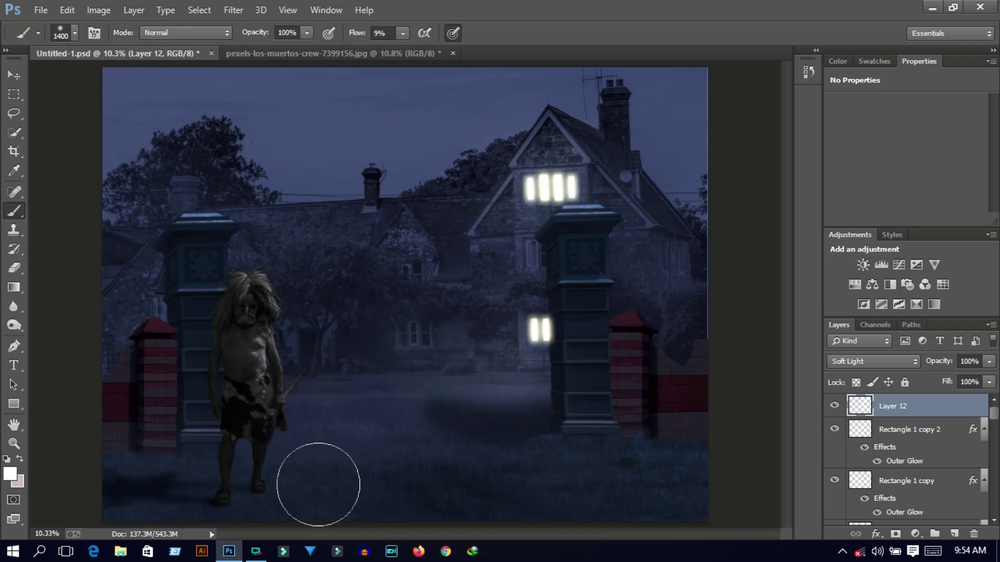
key("v")
left_click(78, 359)
key("ctrl+plus")
key("ctrl+plus")
key("ctrl+plus")
key("ctrl+plus")
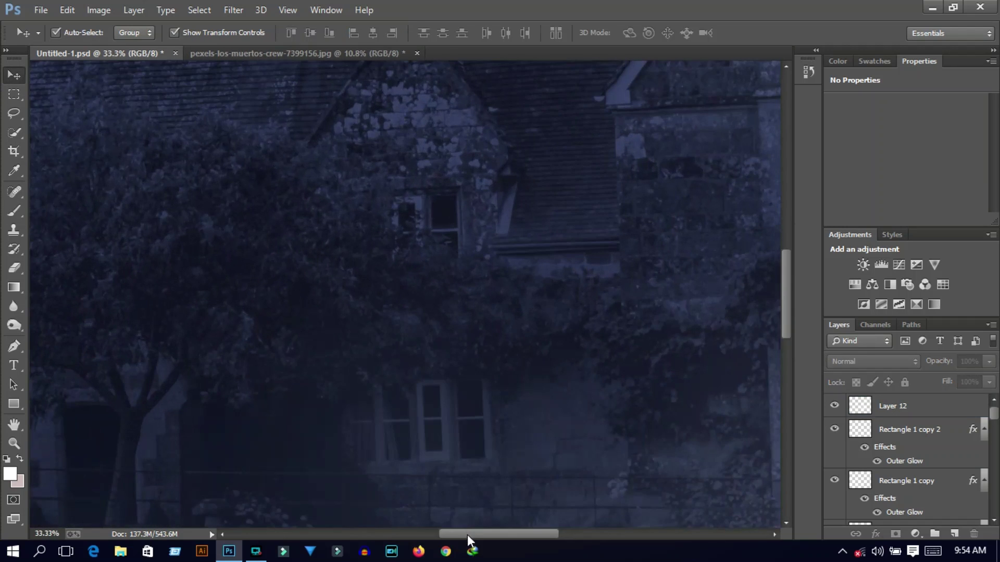
Add a new Layer 13 above the creature's Layer 8 and clip it to the figure.
scroll(193, 359, "left", 5)
left_click(354, 365)
left_click(953, 533)
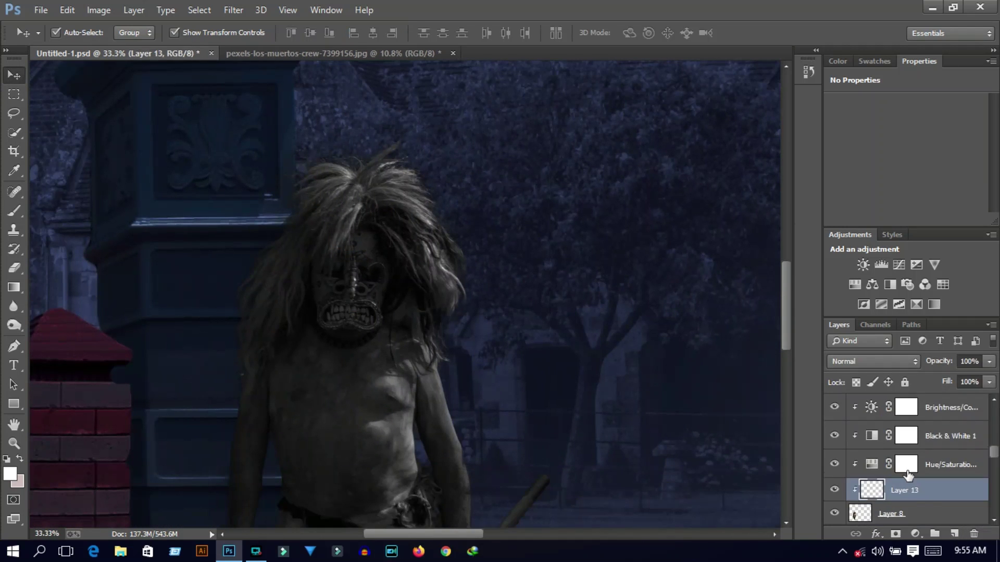
left_click_drag(932, 484, 941, 451)
scroll(941, 451, "up", 3)
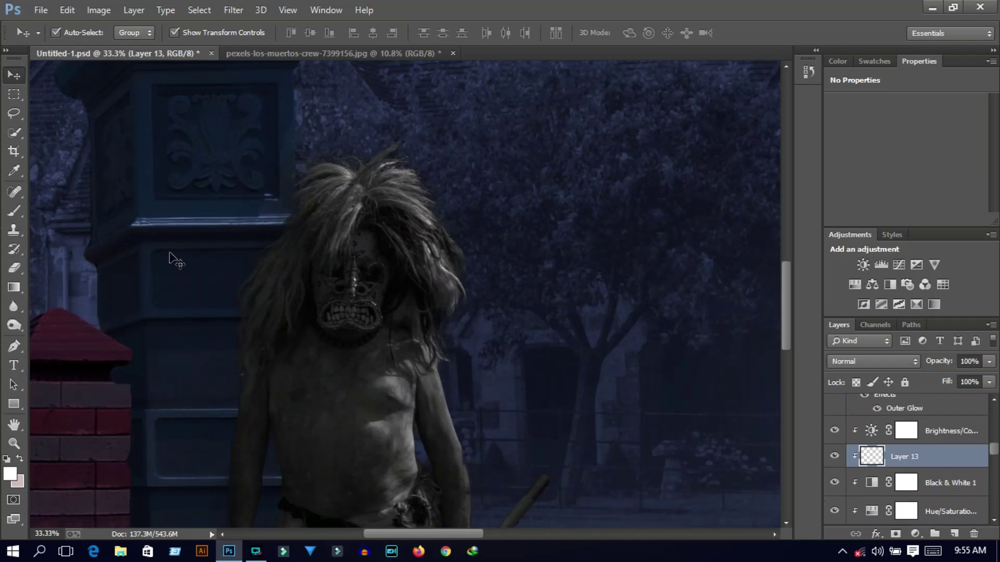
Set up a white brush at 41% flow, undoing a stray stroke on the hair.
key("b")
left_click(10, 473)
key("Return")
left_click(403, 33)
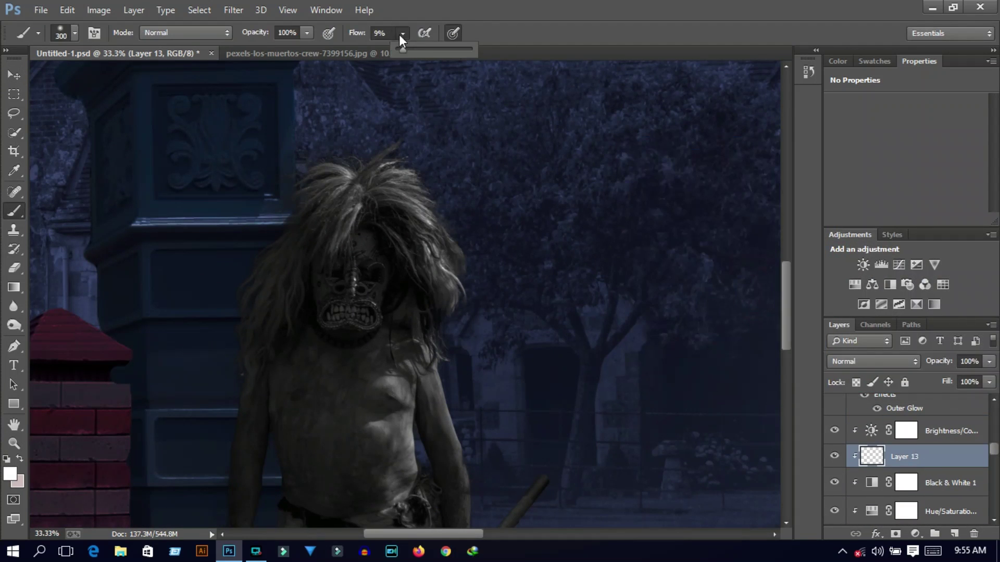
left_click(409, 177)
key("ctrl+z")
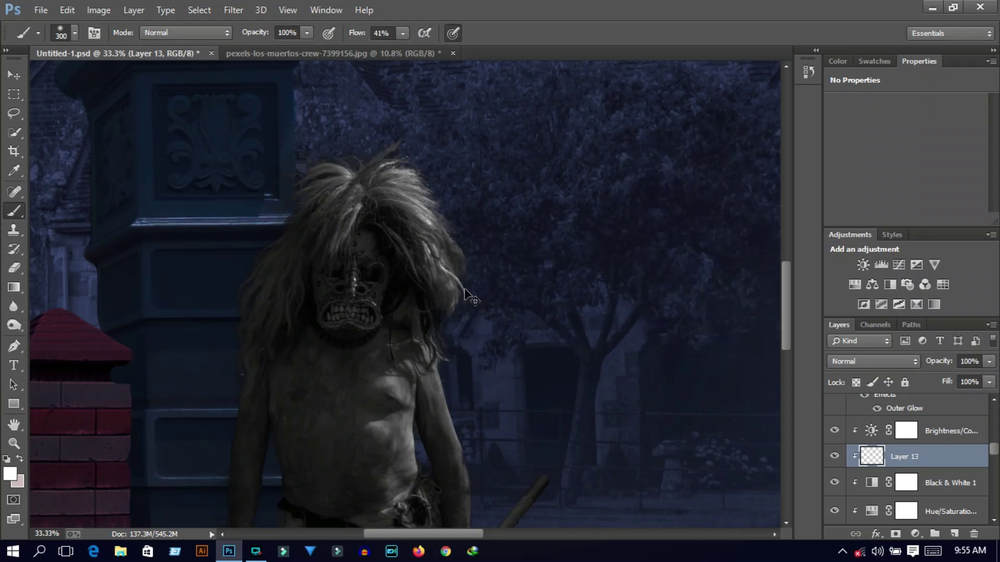
Zoom to 100% on the creature and paint a fine light rim along its hand.
scroll(469, 357, "down", 3)
scroll(469, 324, "down", 1)
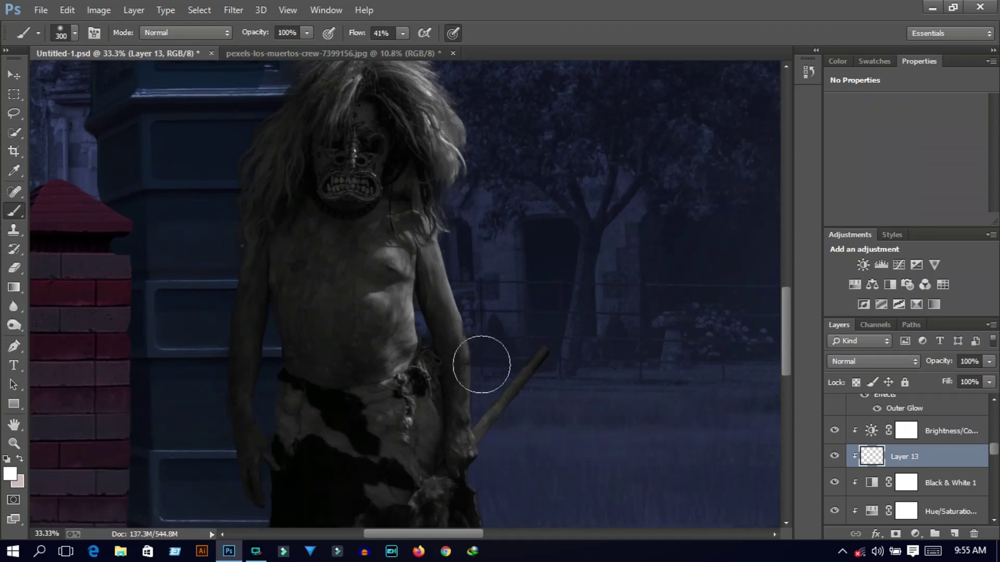
scroll(484, 287, "down", 2)
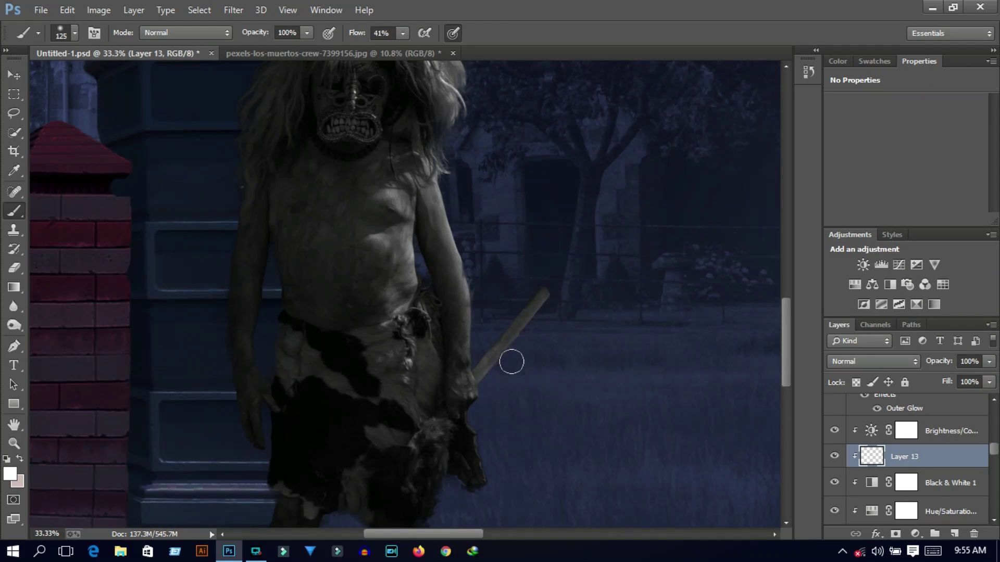
scroll(511, 362, "down", 1)
key("p")
left_click(14, 210)
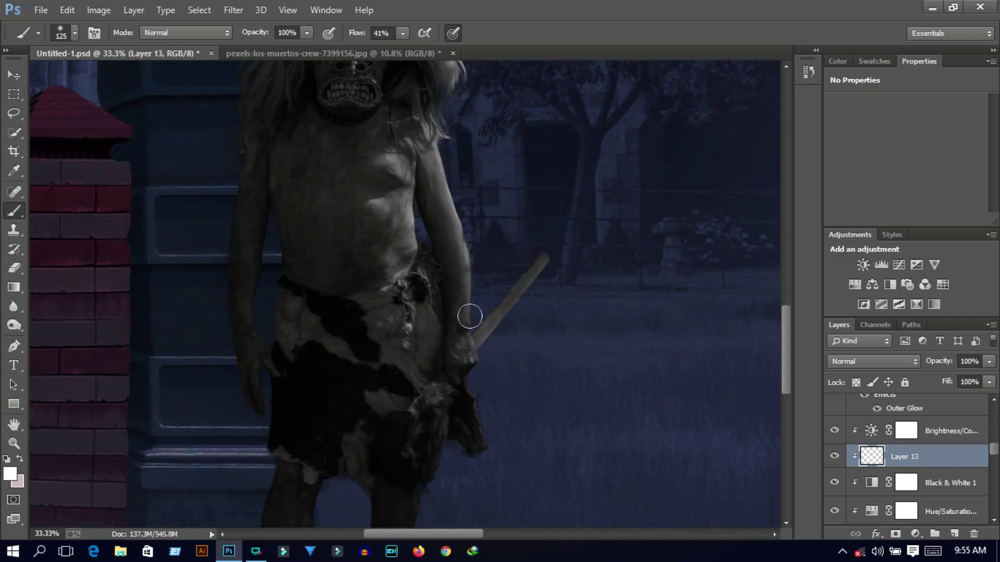
key("ctrl+1")
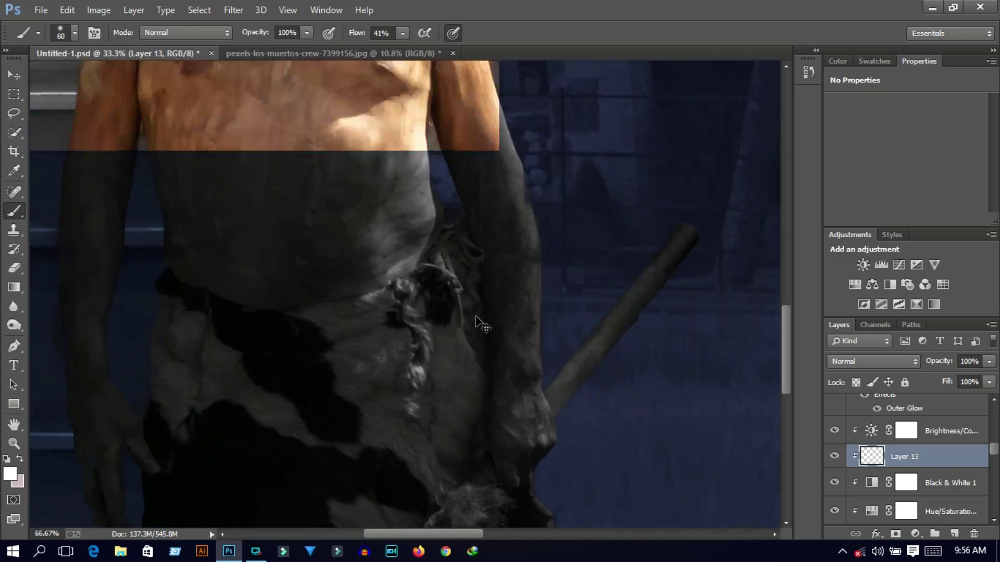
scroll(639, 318, "down", 3)
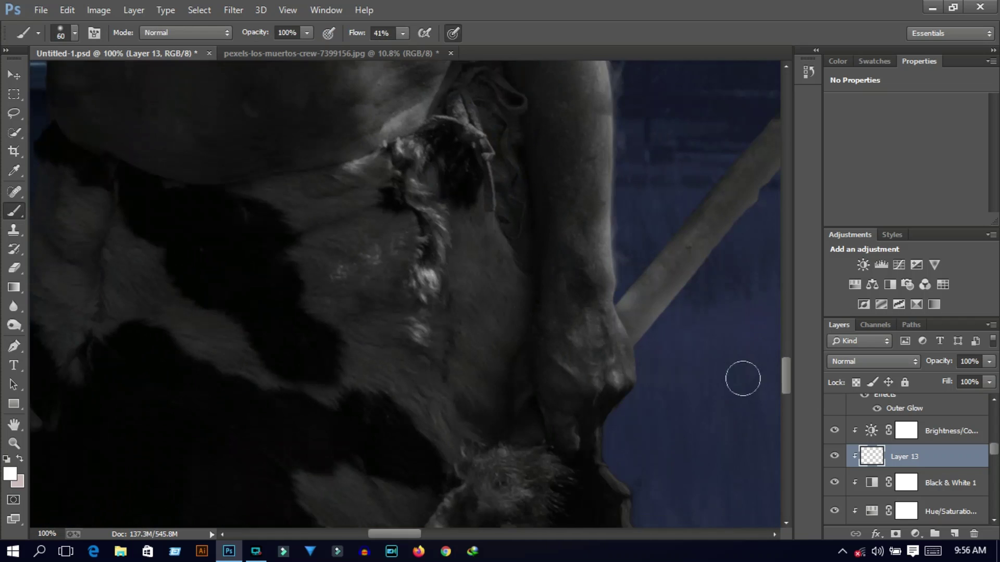
scroll(645, 333, "down", 2)
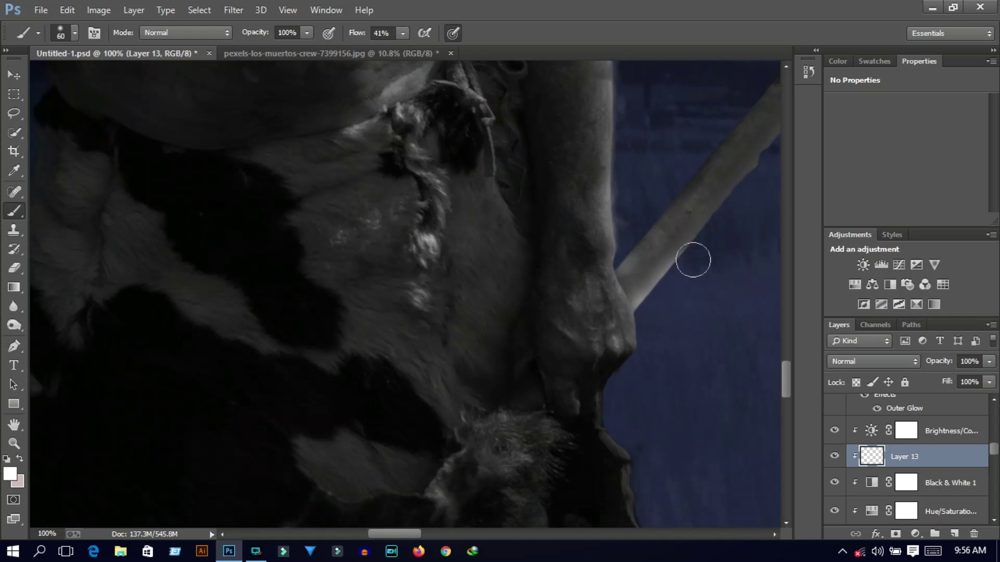
scroll(694, 261, "right", 5)
scroll(469, 229, "right", 5)
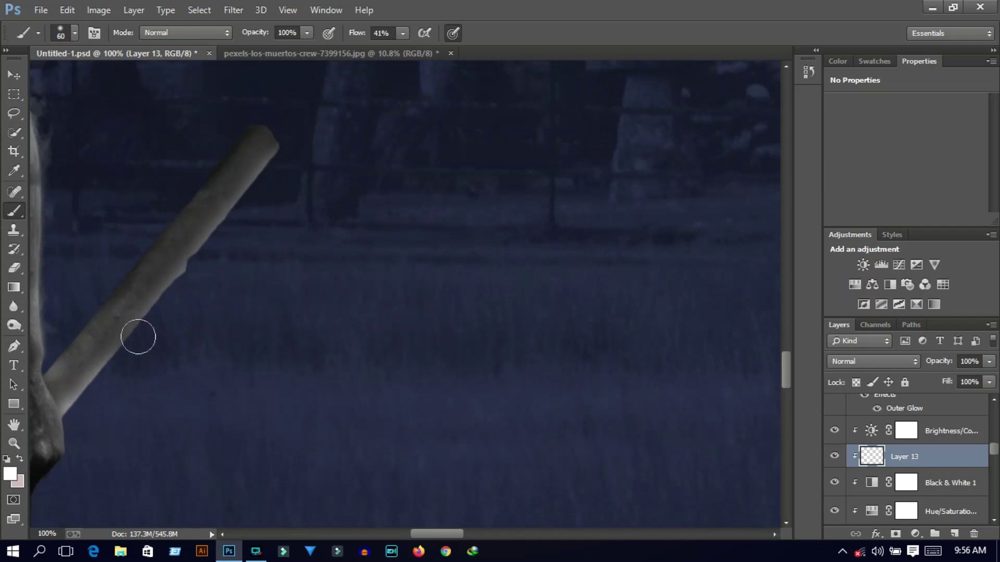
left_click_drag(78, 420, 467, 234)
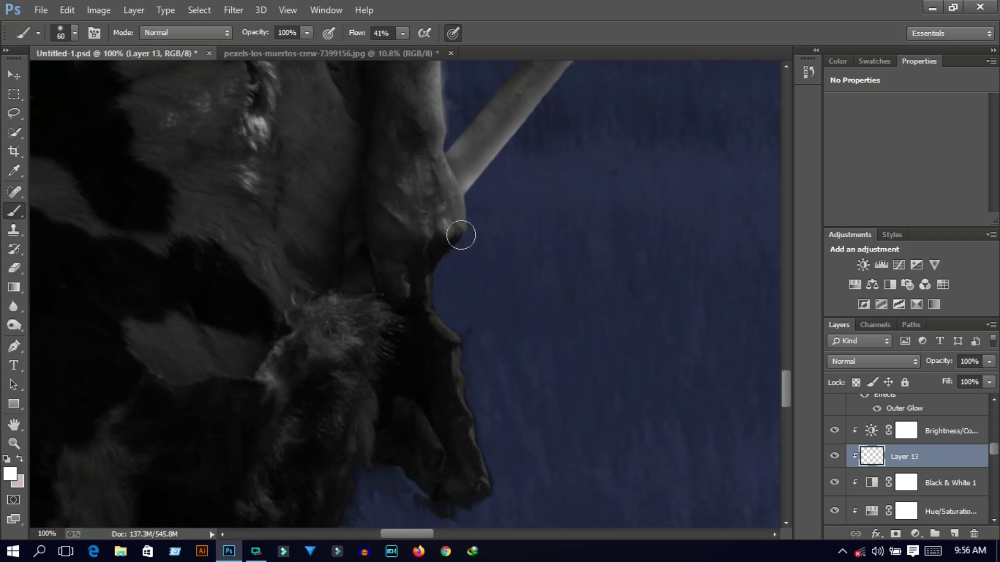
key("bracketleft")
key("bracketleft")
key("bracketleft")
left_click_drag(446, 192, 429, 240)
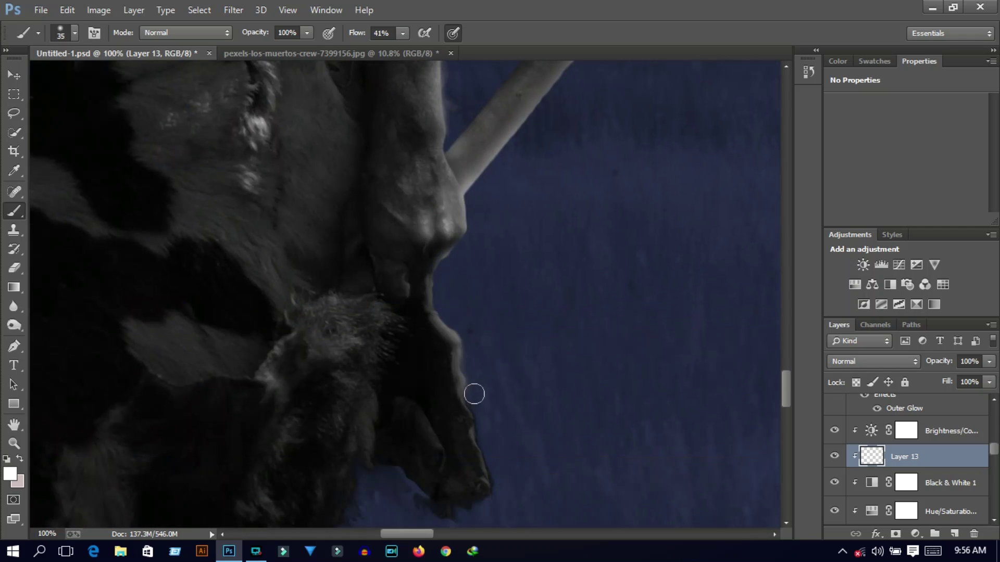
Undo a stray background stroke, enlarge the brush and rim-light the lower leg edge.
scroll(486, 404, "down", 2)
scroll(486, 404, "down", 3)
mouse_move(363, 237)
left_mouse_down()
mouse_move(363, 289)
mouse_move(342, 358)
left_mouse_up()
key("ctrl+z")
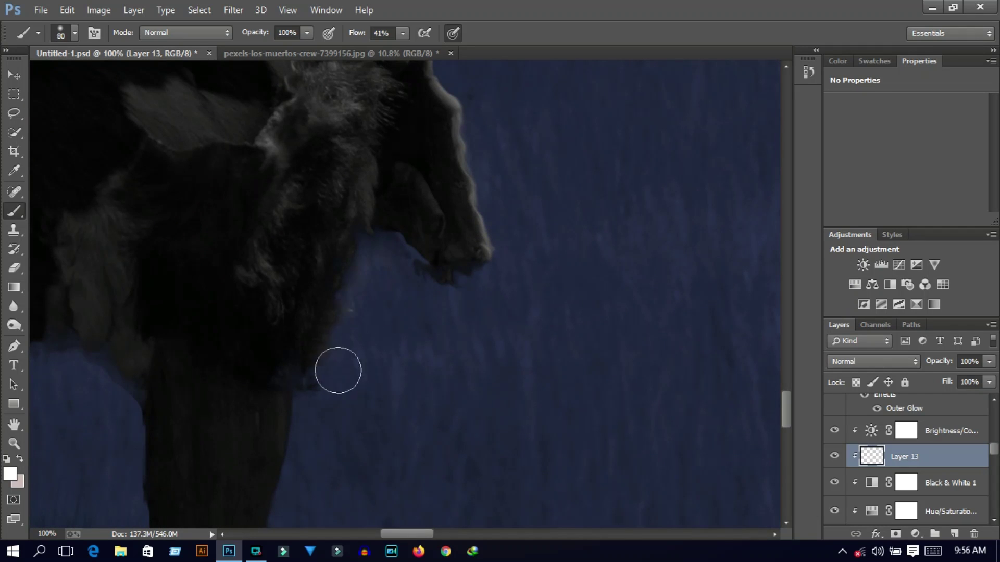
key("bracketright")
scroll(339, 364, "down", 3)
scroll(285, 363, "down", 2)
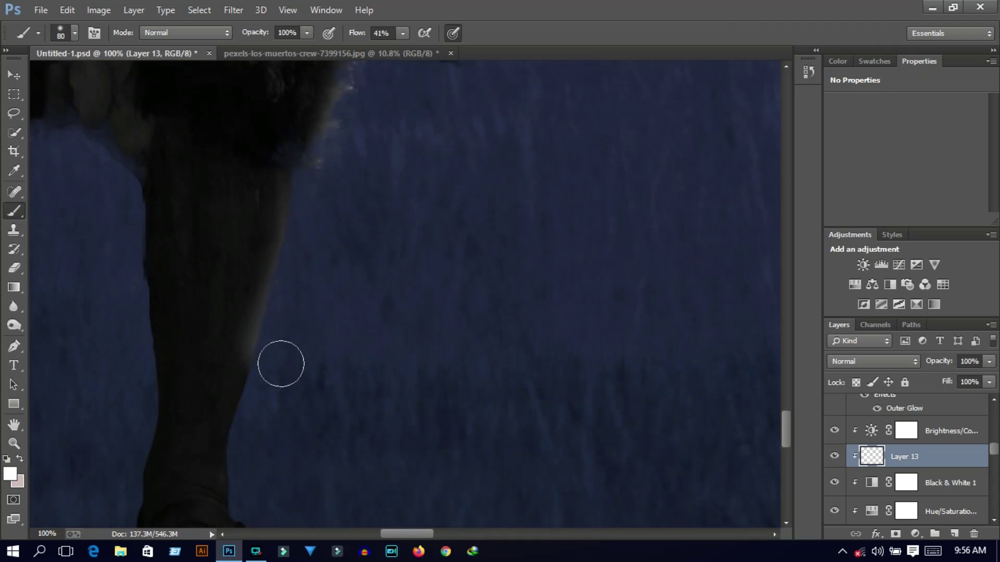
scroll(270, 357, "down", 1)
scroll(348, 392, "up", 1)
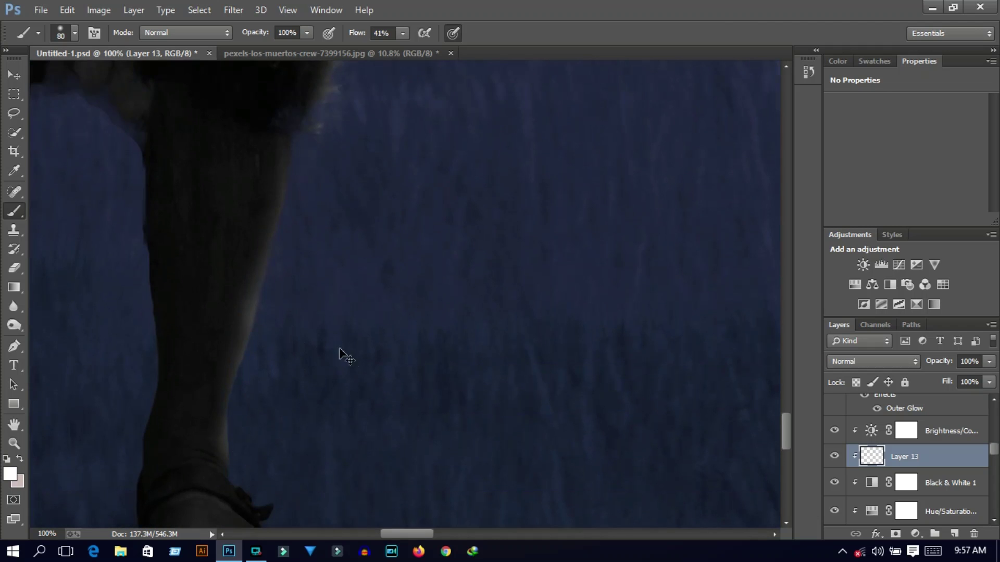
left_click_drag(310, 161, 309, 140)
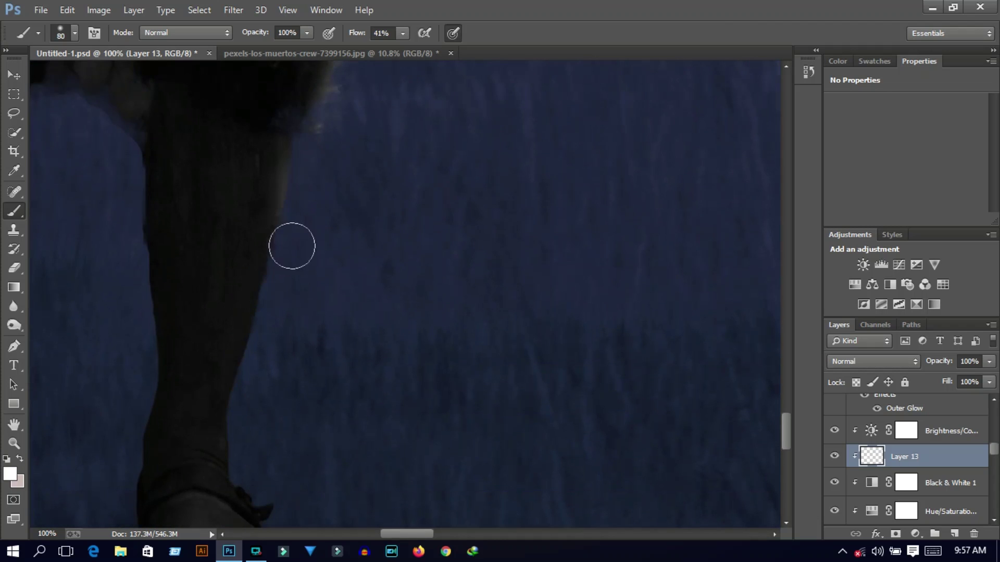
Try lightening the sandal strap tip, undo it, and fit the composite in the window.
scroll(286, 294, "down", 3)
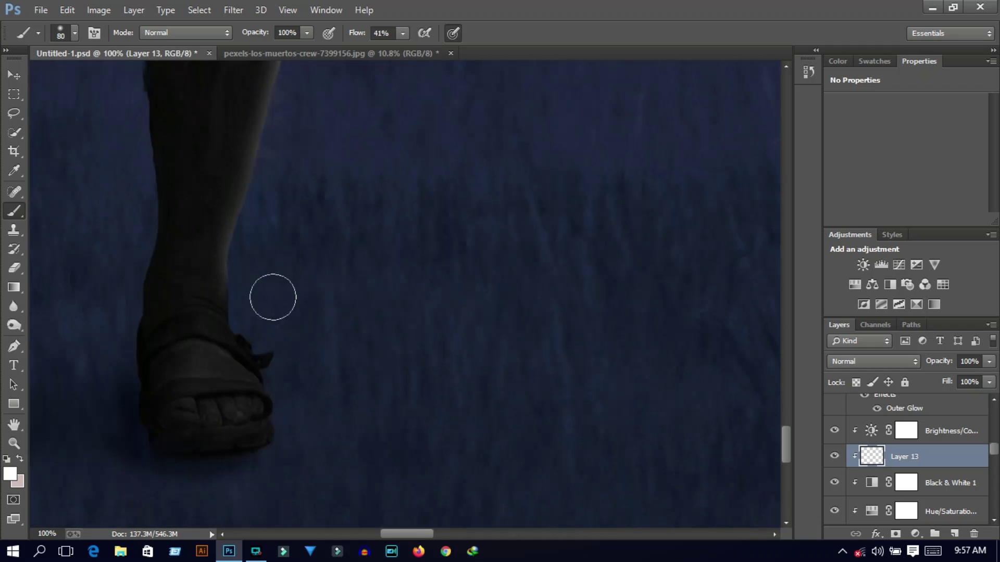
left_click_drag(258, 331, 263, 359)
left_click_drag(415, 534, 390, 538)
key("ctrl+z")
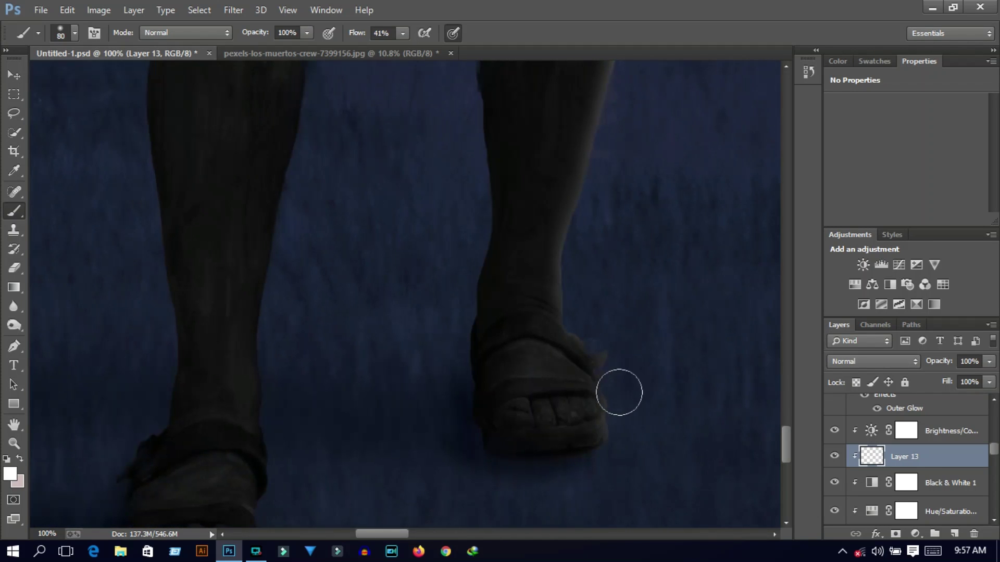
scroll(315, 389, "up", 3)
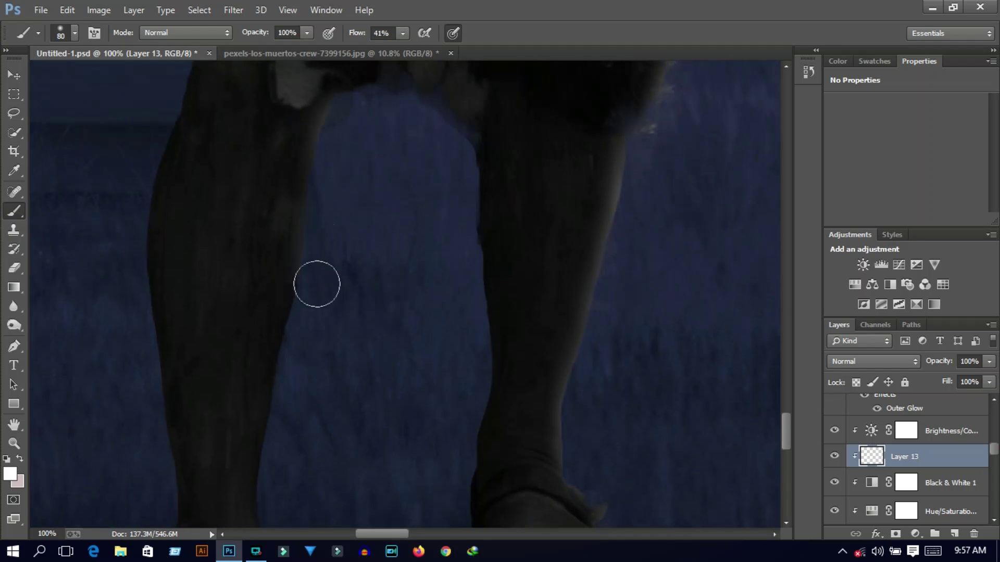
scroll(289, 476, "down", 4)
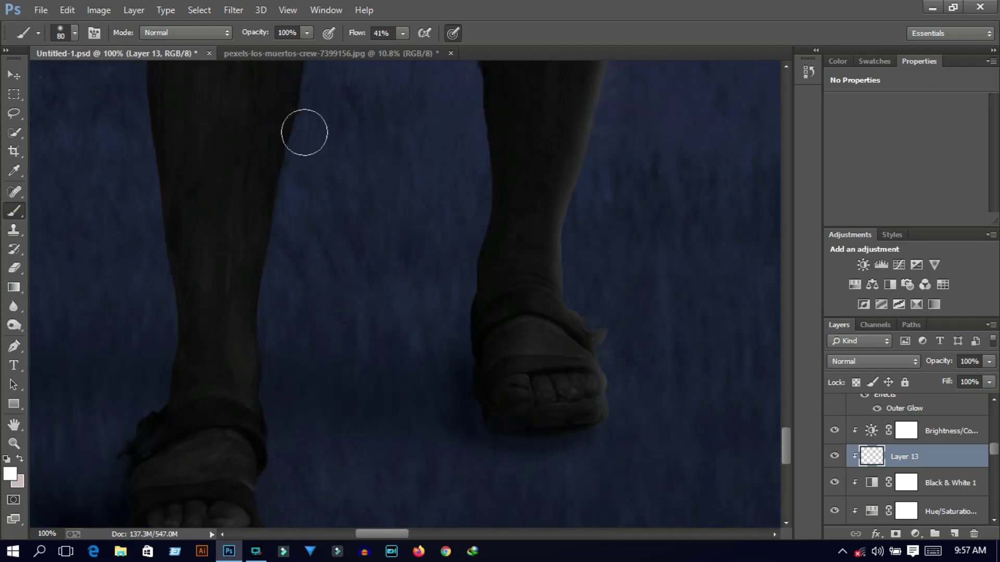
scroll(301, 375, "up", 4)
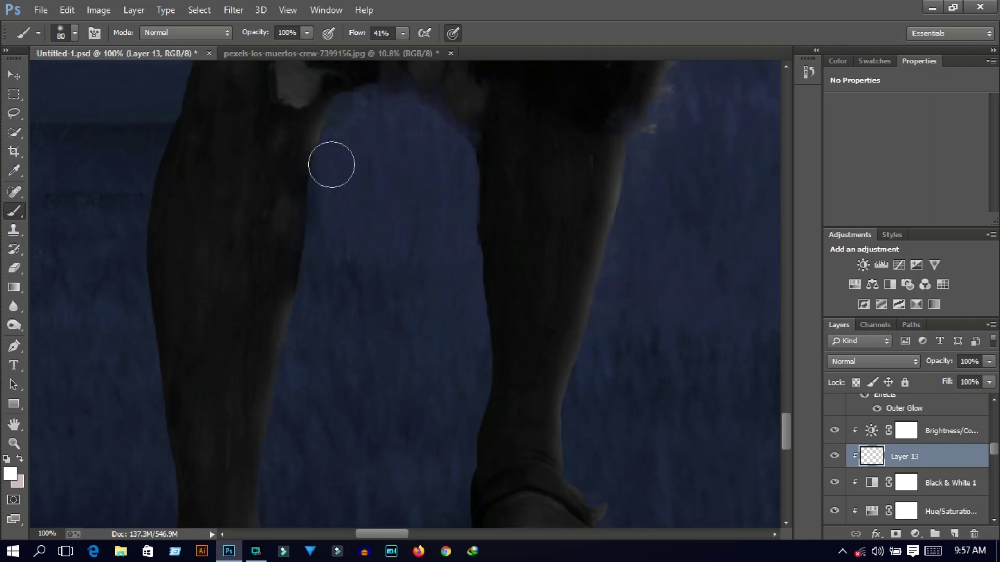
scroll(326, 301, "down", 1)
scroll(379, 285, "down", 1)
scroll(312, 330, "down", 1)
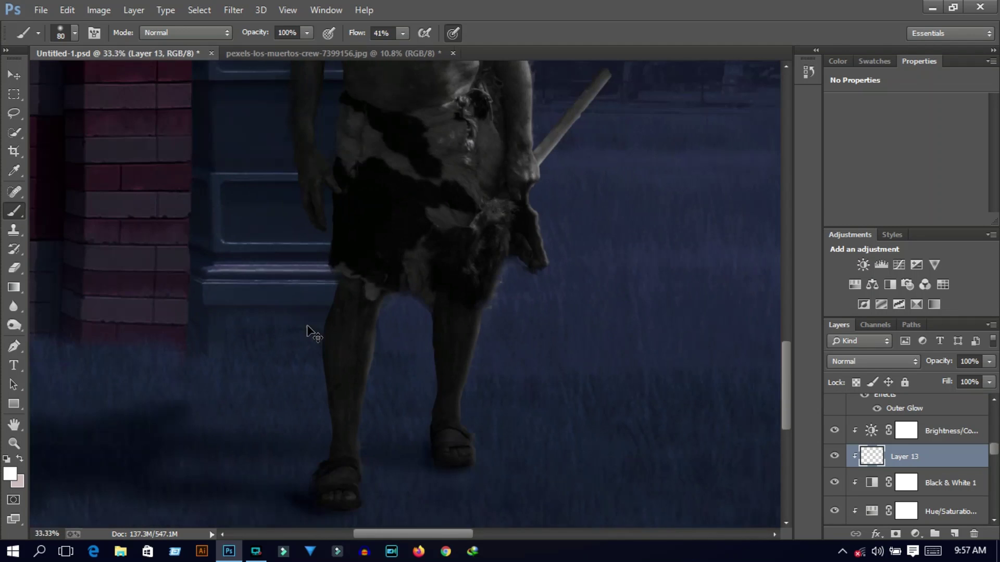
key("ctrl+0")
Select the creature's Layer 8 and inspect the Black & White 1 adjustment settings.
key("v")
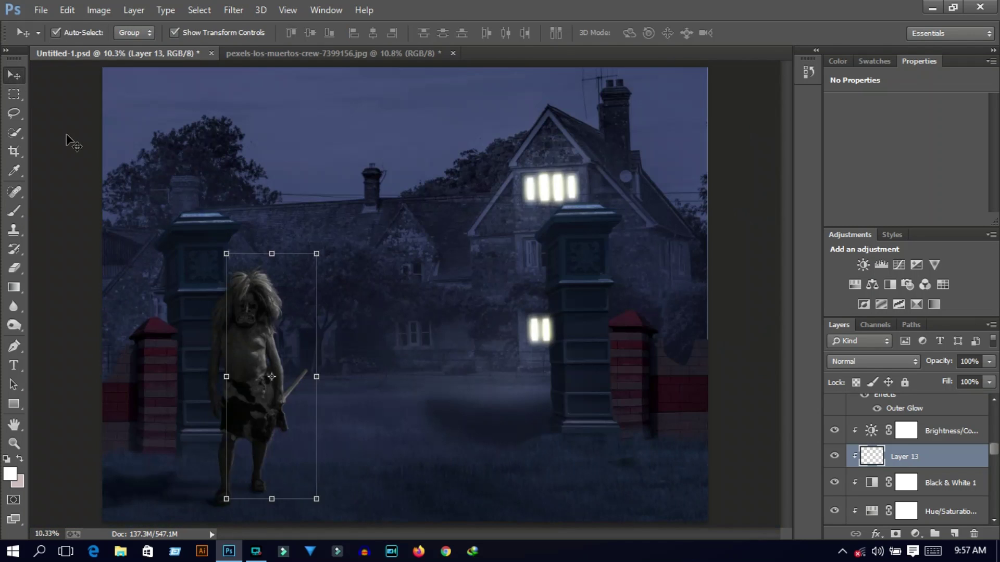
left_click(147, 369)
key("ctrl+plus")
key("ctrl+plus")
key("ctrl+plus")
scroll(396, 472, "left", 5)
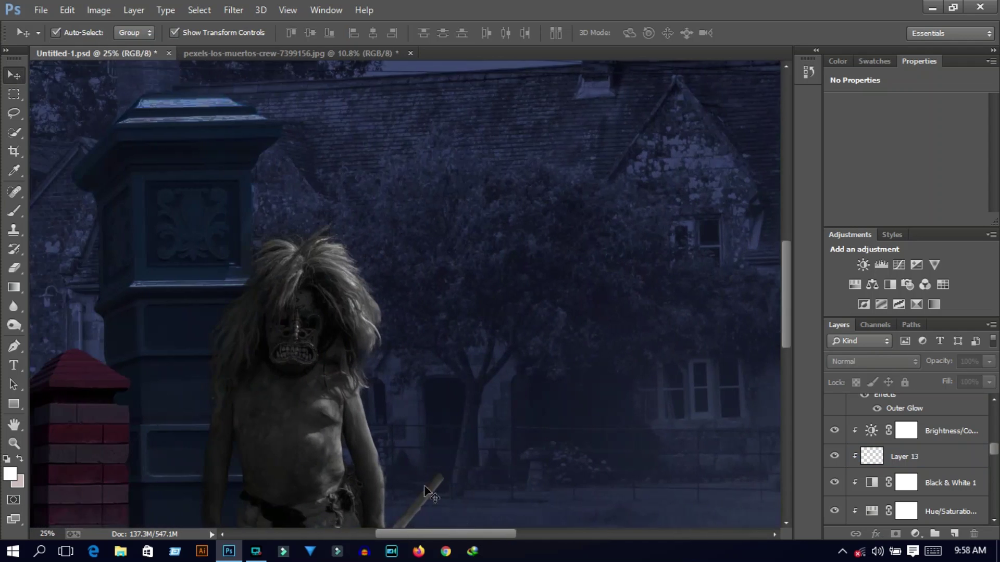
scroll(354, 390, "down", 3)
left_click(312, 314)
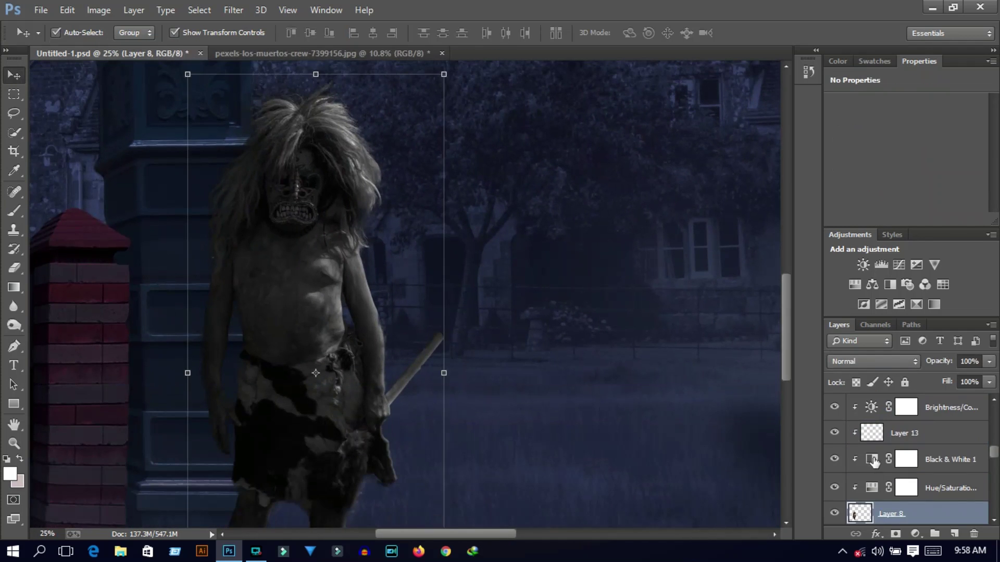
left_click(872, 459)
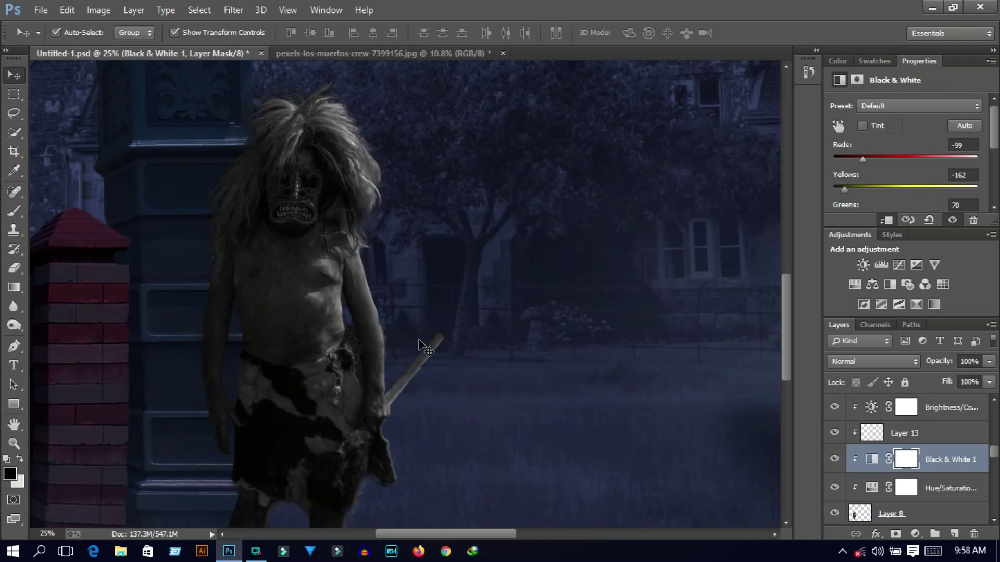
key("ctrl+0")
left_click(73, 276)
Check Layer 12 and the Rectangle 1 copy 2 window-glow layer, toggling Dodge and Move tools.
left_click(14, 327)
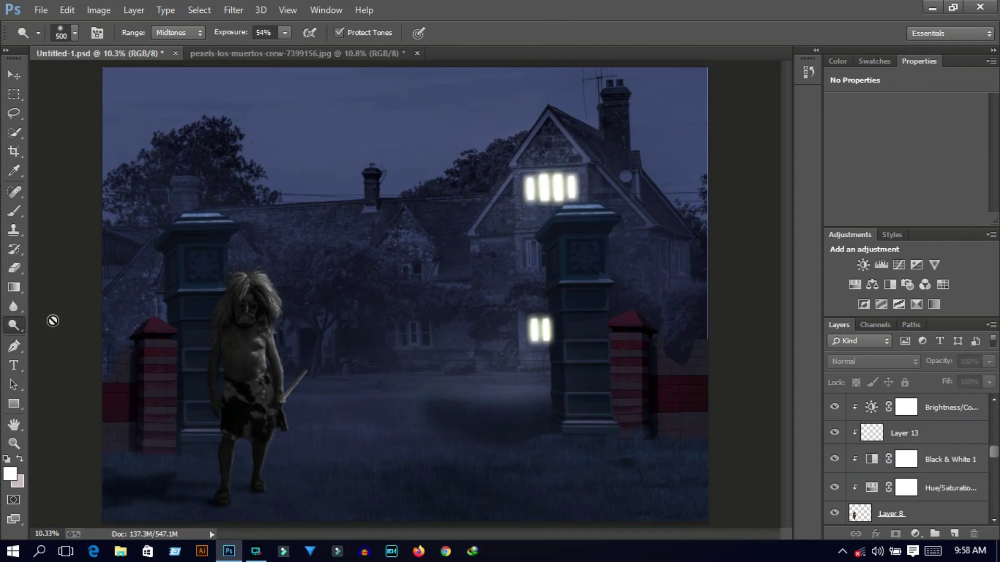
scroll(930, 422, "up", 5)
key("v")
left_click(531, 196)
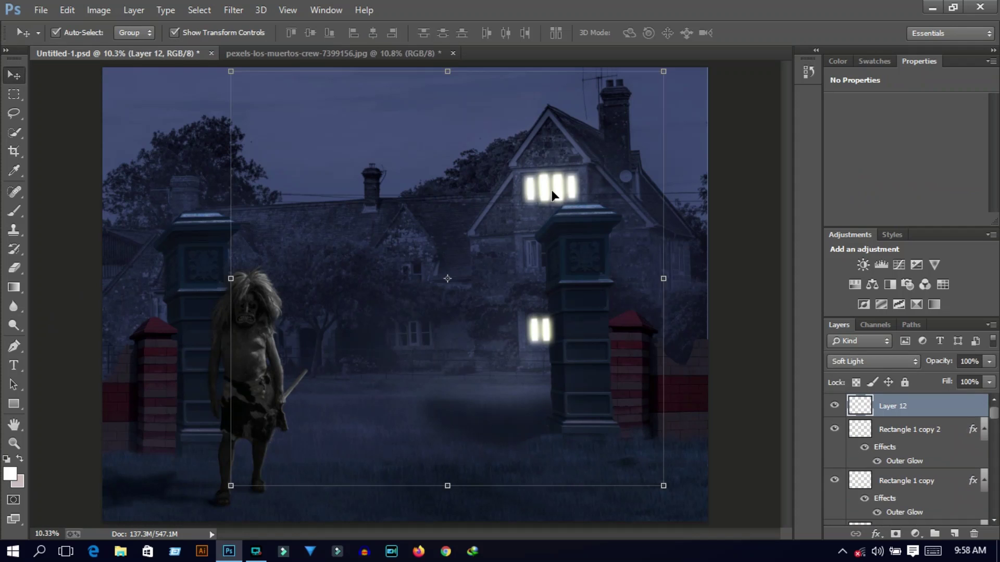
left_click(897, 434)
left_click(13, 325)
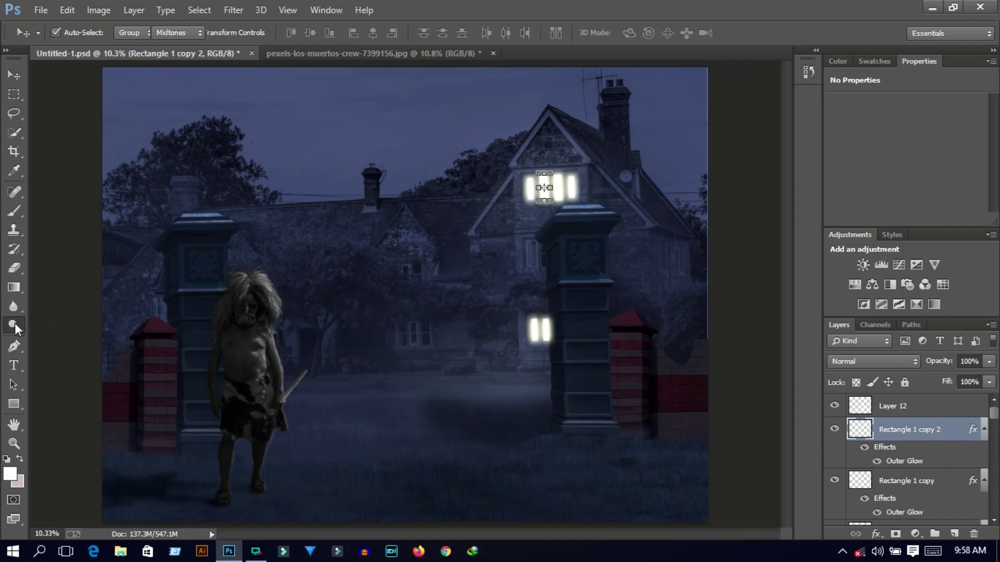
key("v")
left_click(32, 122)
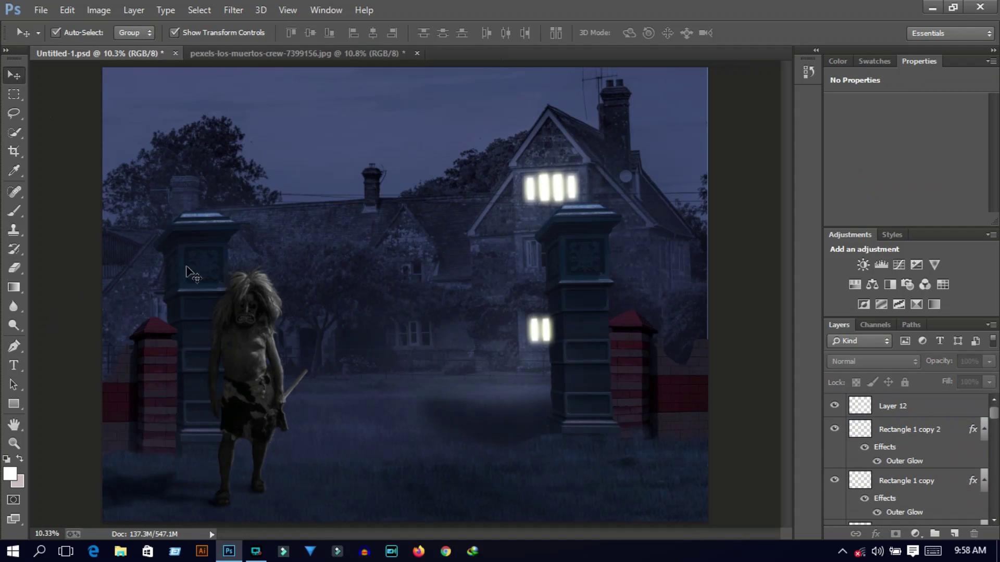
Delete the Black & White 1 adjustment, cancelling a stray Solid Color fill along the way.
scroll(912, 462, "down", 2)
scroll(914, 458, "down", 2)
scroll(916, 454, "down", 2)
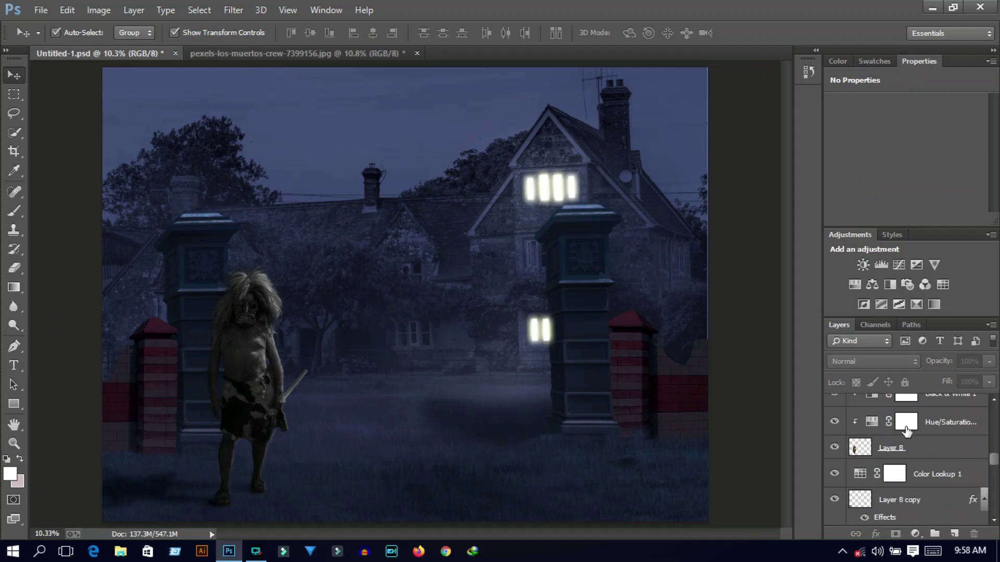
scroll(920, 448, "down", 2)
left_click(921, 448)
left_click(914, 534)
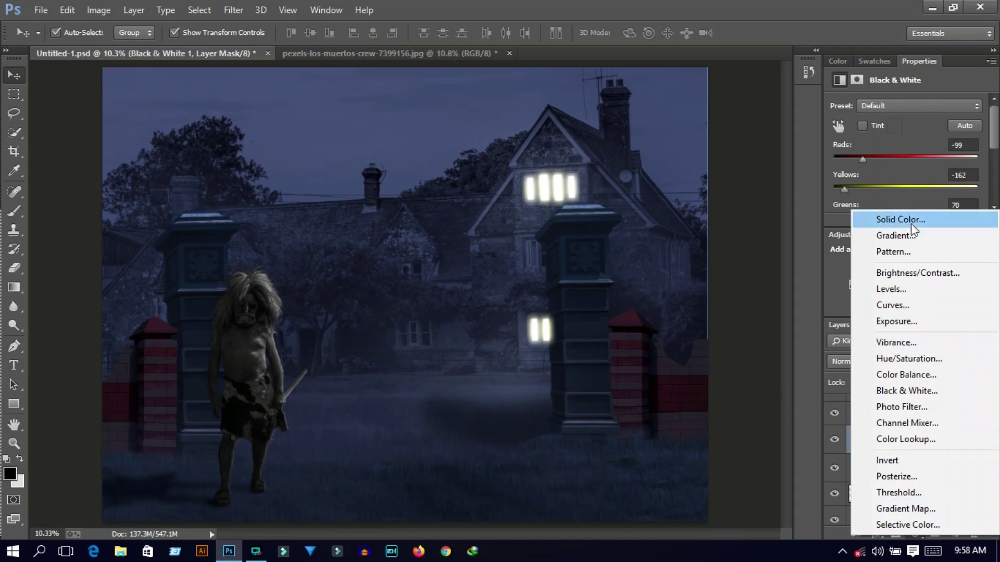
left_click(885, 219)
left_click(963, 188)
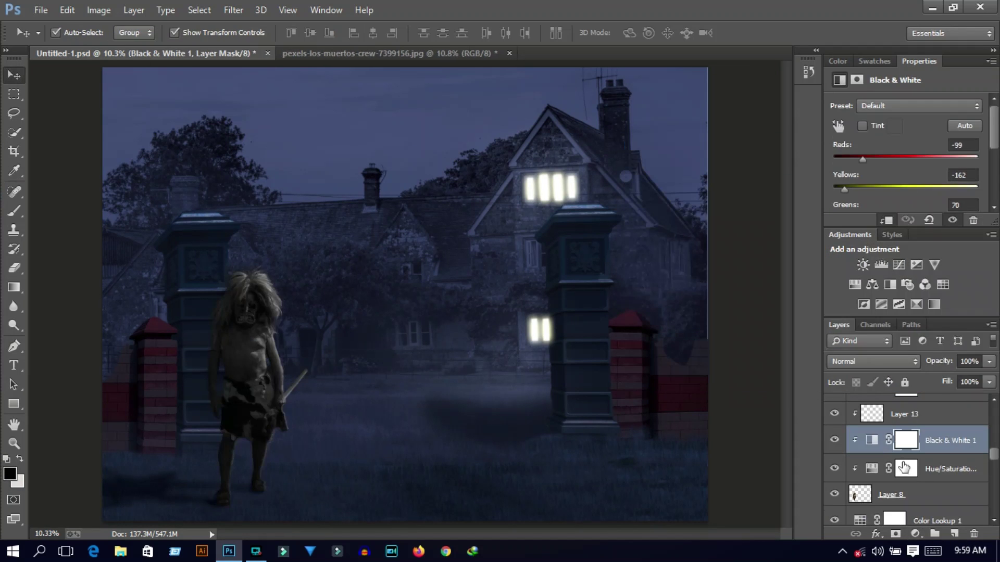
key("Delete")
left_click(926, 444)
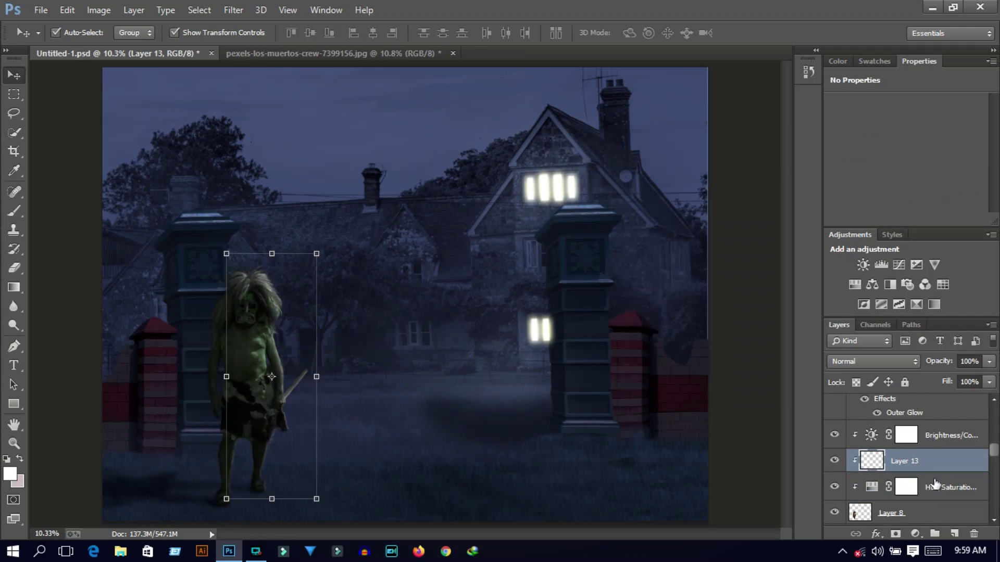
left_click(928, 480)
left_click(915, 534)
left_click(918, 218)
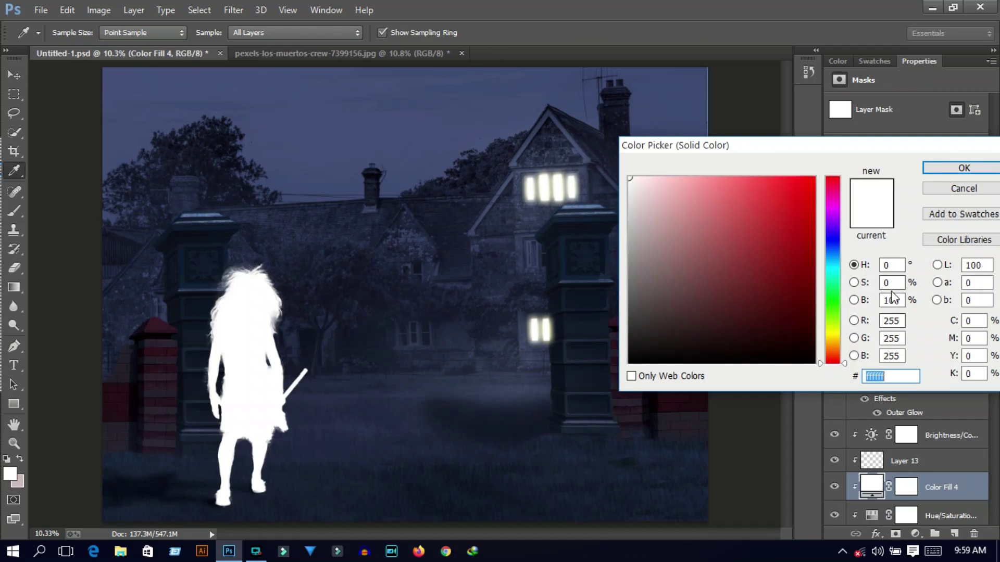
left_click(963, 188)
left_click(914, 534)
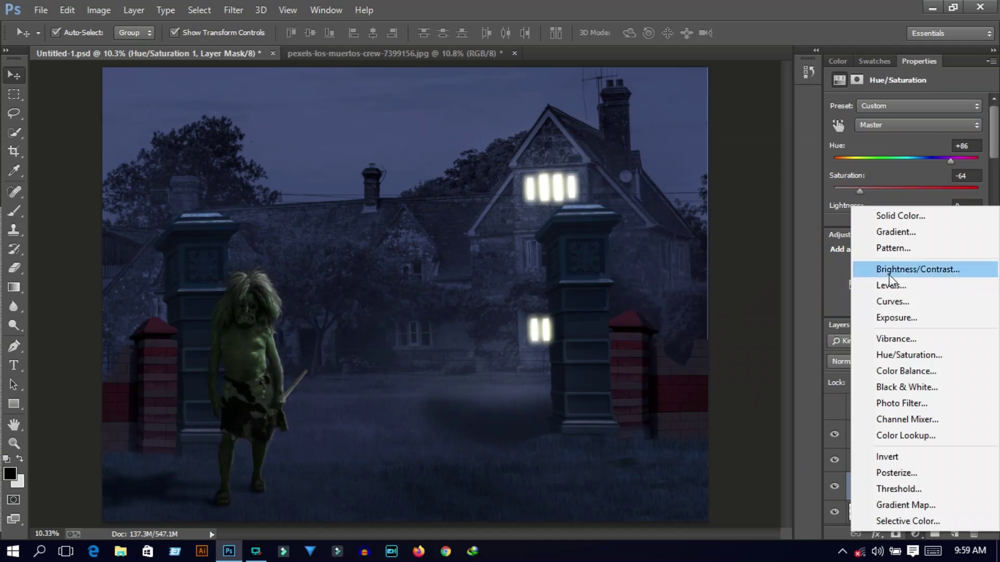
left_click(917, 218)
type("ce2020")
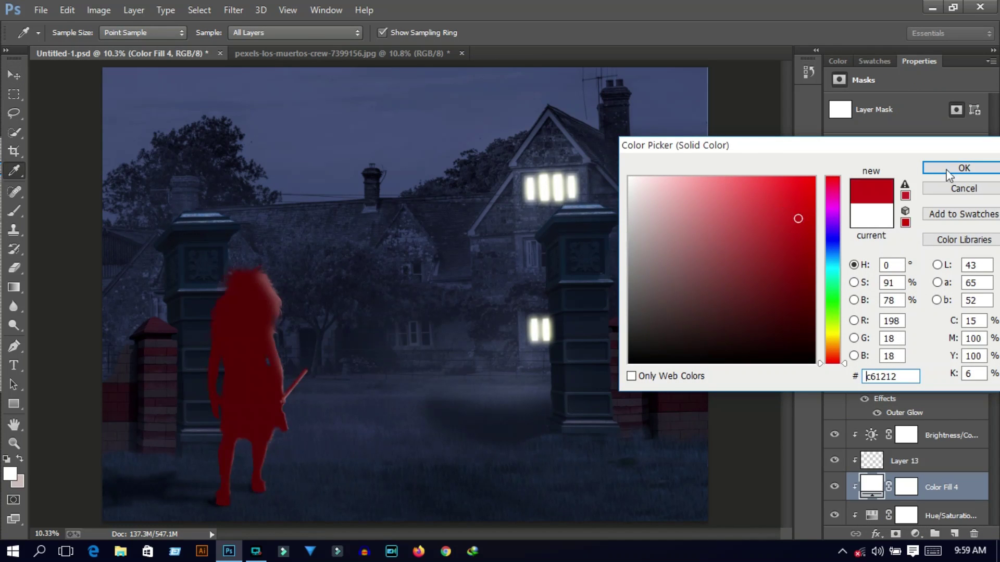
left_click(963, 168)
right_click(870, 488)
left_click(944, 494)
right_click(943, 493)
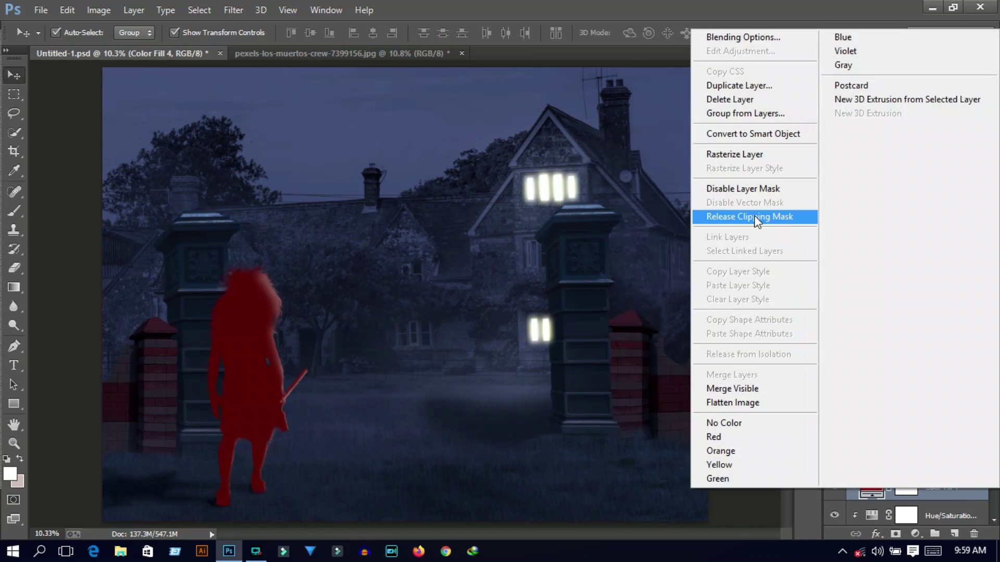
left_click(753, 214)
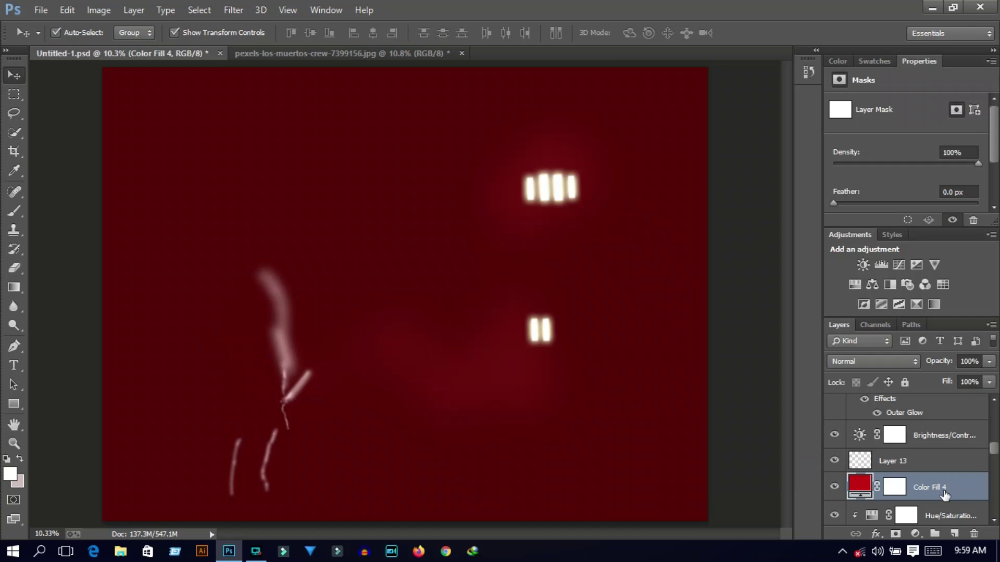
key("ctrl+z")
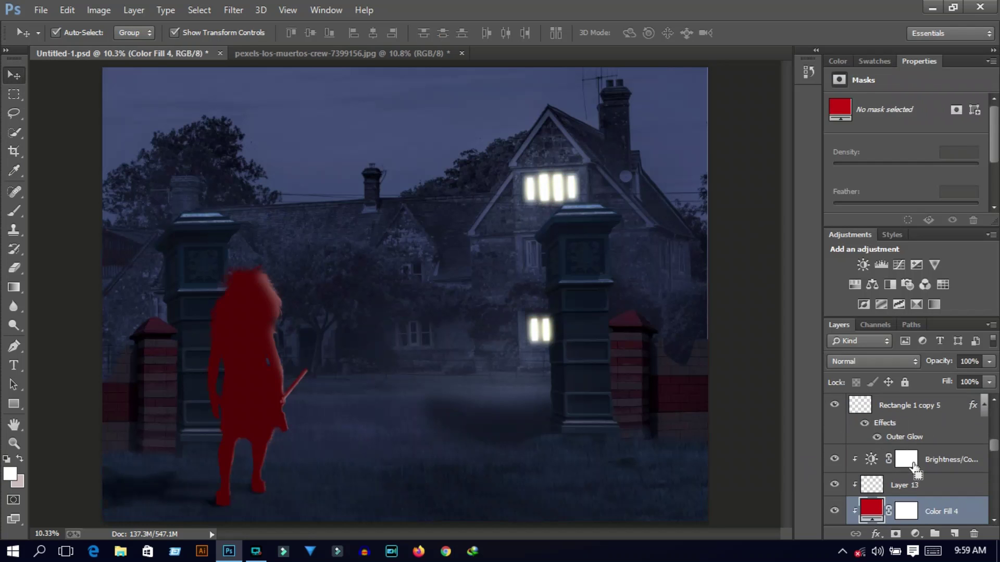
key("ctrl+alt+z")
scroll(906, 458, "up", 2)
left_click(915, 533)
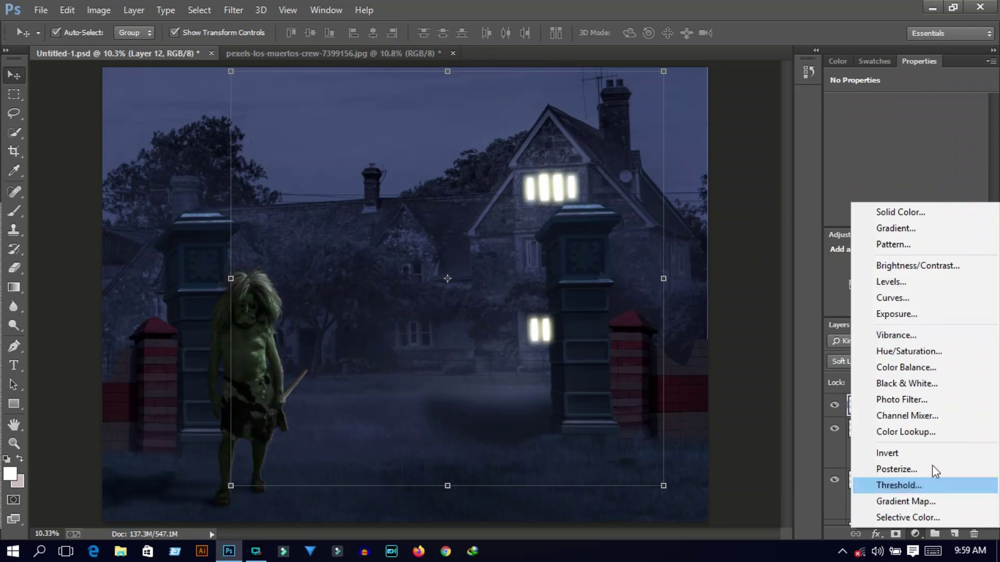
Add a Solid Color fill layer at the top and blend it as Soft Light.
left_click(880, 219)
left_click(807, 226)
left_click(963, 167)
left_click(867, 359)
left_click(848, 192)
Experiment with blue, green and teal fill colours, darkening toward navy.
double_click(860, 409)
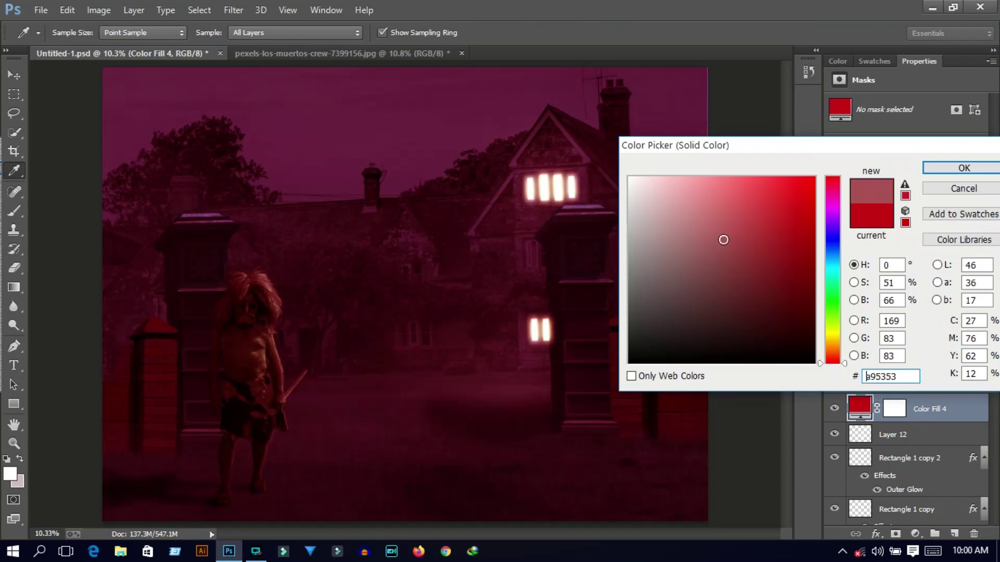
left_click(722, 239)
left_click_drag(733, 231, 775, 297)
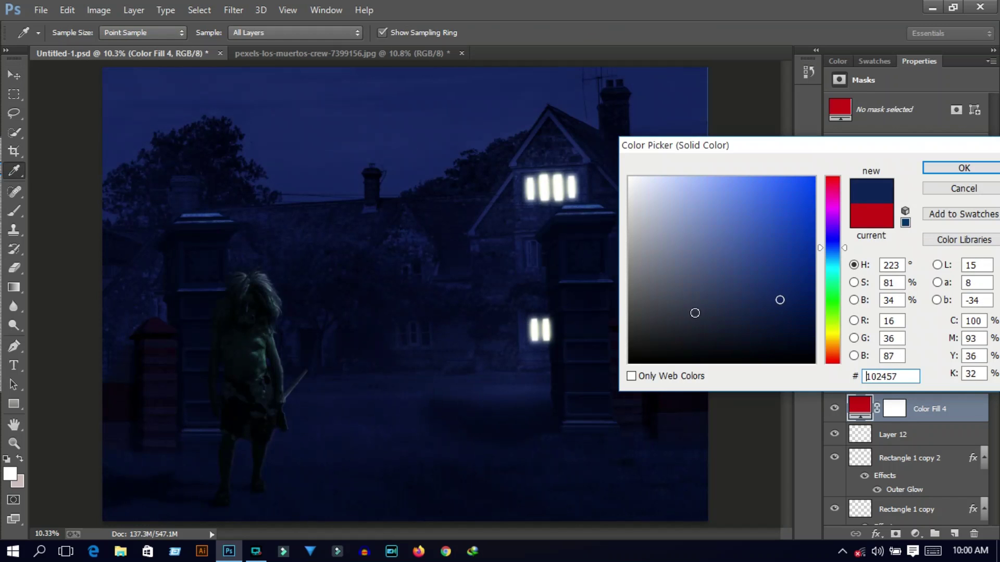
left_click(672, 305)
left_click(832, 294)
mouse_move(700, 283)
left_mouse_down()
mouse_move(756, 263)
mouse_move(779, 239)
mouse_move(774, 309)
left_mouse_up()
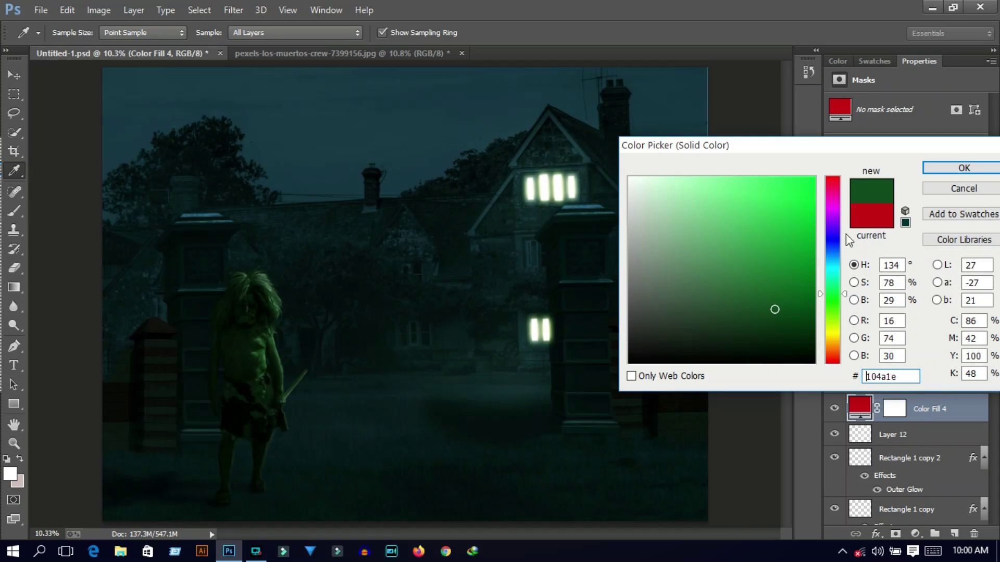
left_click(832, 208)
left_click_drag(832, 208, 832, 272)
mouse_move(785, 194)
left_mouse_down()
mouse_move(776, 238)
mouse_move(733, 315)
left_mouse_up()
left_click(833, 242)
left_click(712, 283)
mouse_move(712, 283)
left_mouse_down()
mouse_move(801, 315)
mouse_move(785, 330)
mouse_move(745, 328)
mouse_move(768, 304)
mouse_move(721, 303)
left_mouse_up()
After trying olive tones, settle on navy 0a2b62 and try Color blending.
left_click(832, 303)
left_click(832, 335)
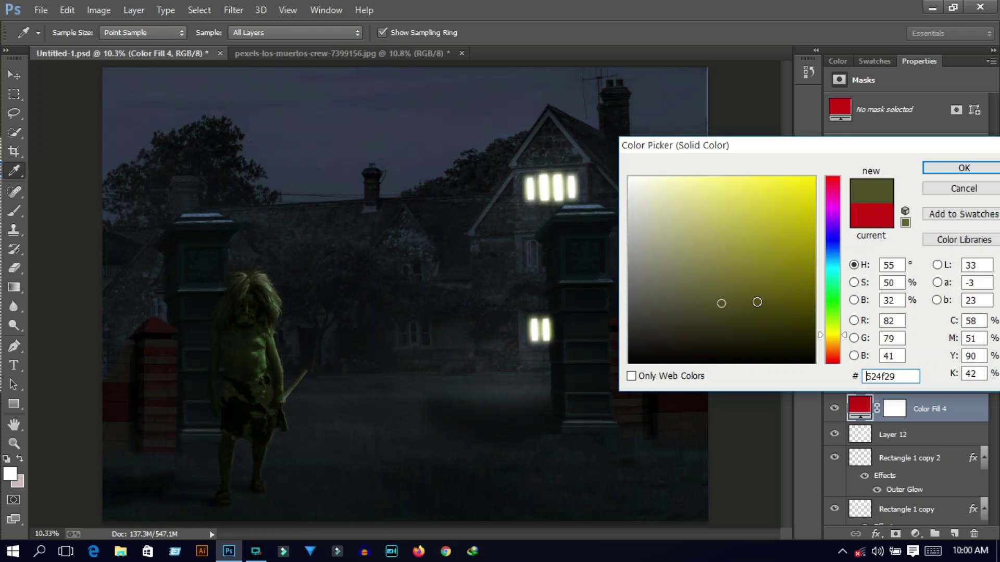
left_click(636, 184)
left_click(768, 330)
left_click_drag(820, 314, 832, 251)
left_click(789, 259)
left_click(792, 316)
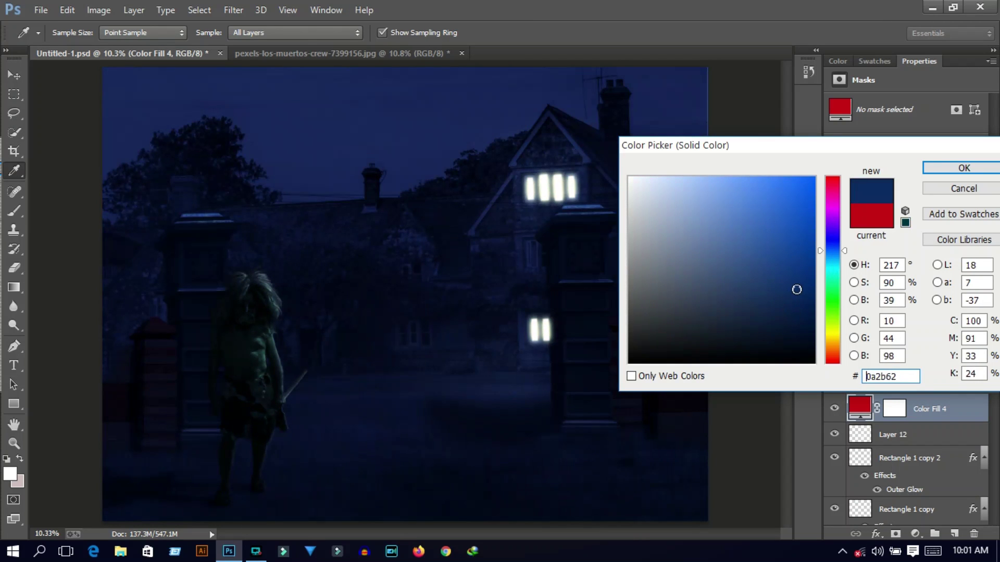
left_click(963, 168)
left_click(854, 361)
left_click(846, 360)
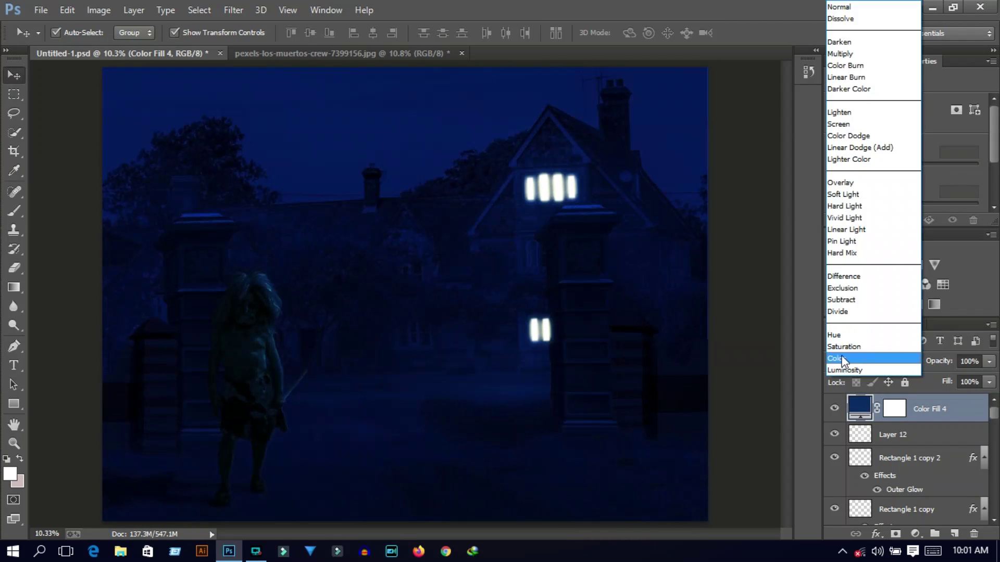
Blend the navy fill as Hue, trialling grey, red and green before keeping the blue.
left_click(871, 360)
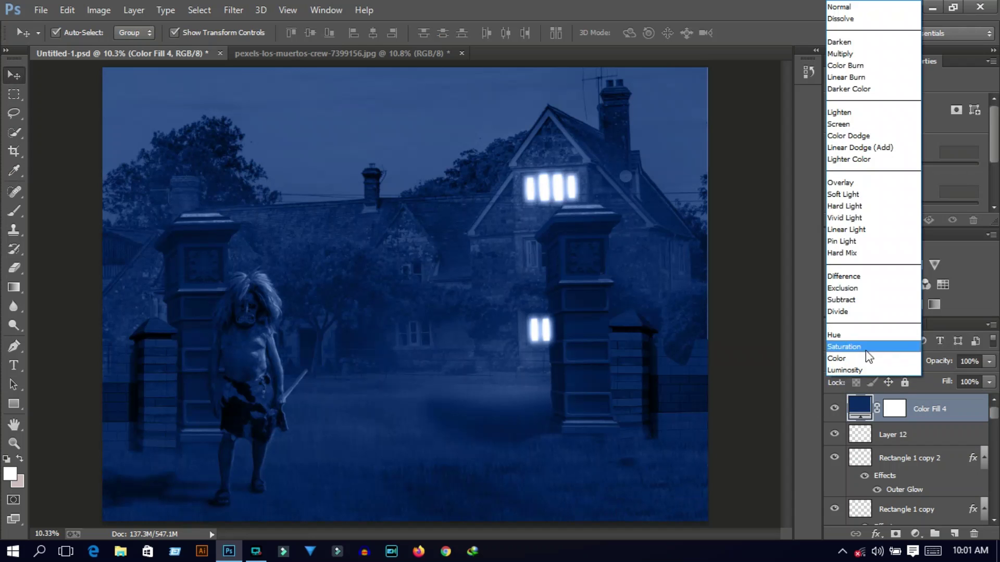
left_click(866, 336)
key("ctrl+plus")
key("ctrl+plus")
double_click(862, 409)
left_click(752, 212)
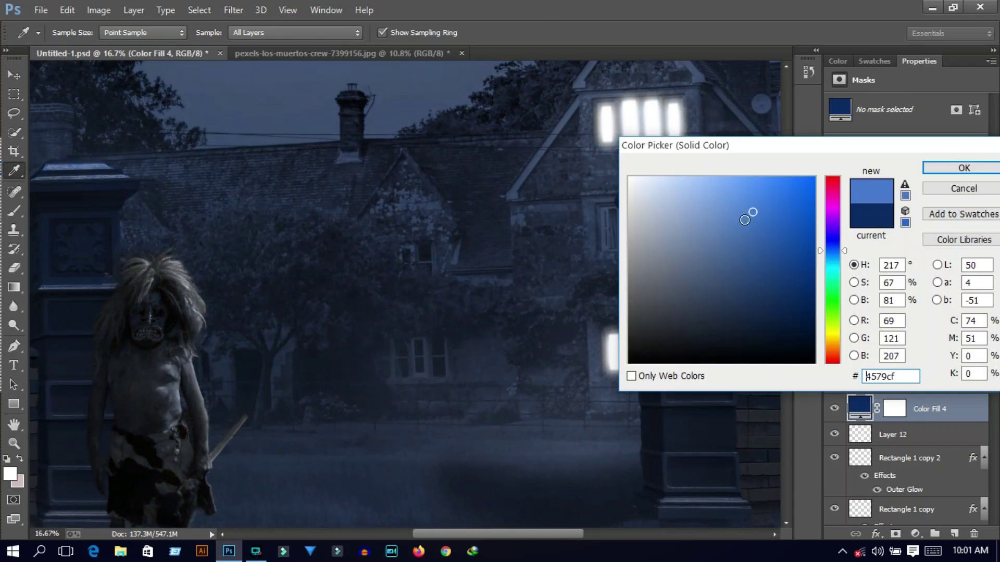
key("ctrl+0")
left_click(149, 516)
left_click_drag(630, 324, 799, 351)
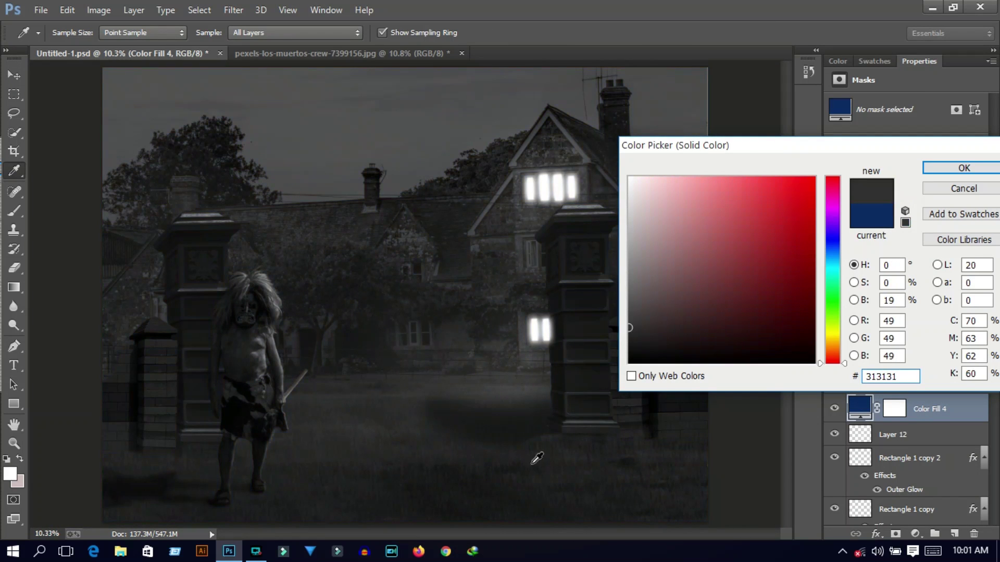
left_click(786, 203)
left_click_drag(833, 177, 832, 309)
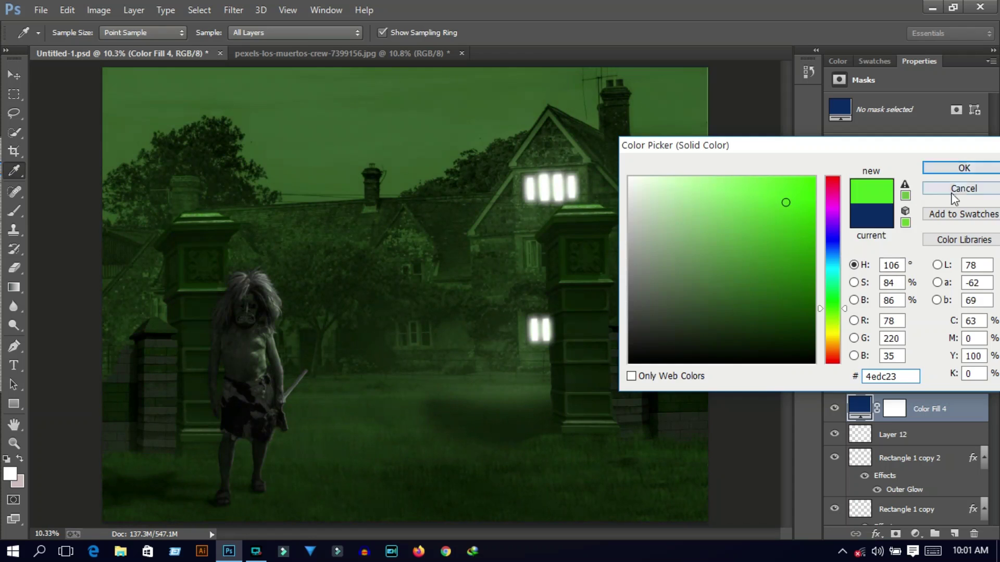
left_click(953, 191)
Lower Color Fill 4's opacity to 25%, comparing with Layer 7 selected.
mouse_move(945, 379)
left_mouse_down()
mouse_move(932, 376)
mouse_move(946, 398)
left_mouse_up()
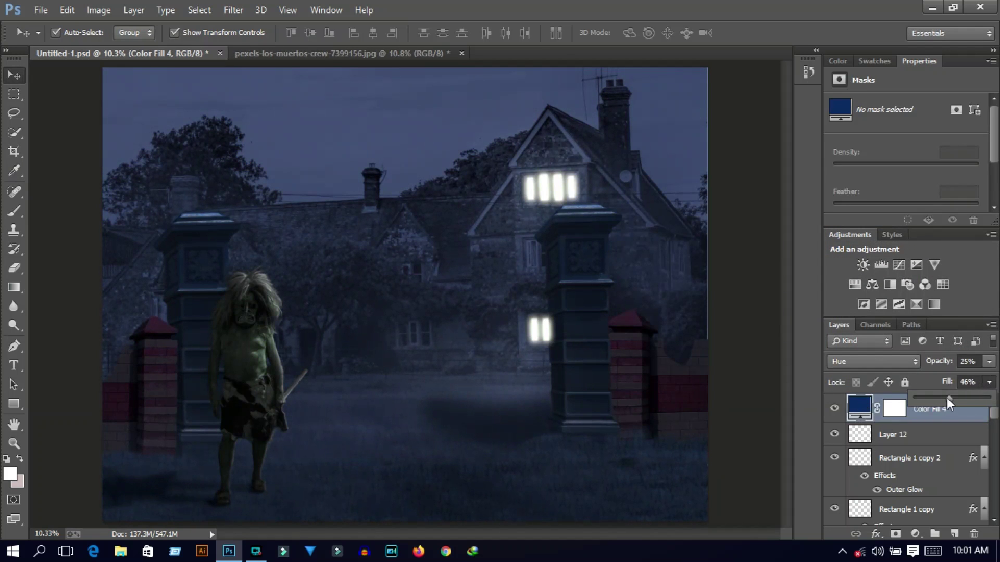
left_click(769, 406)
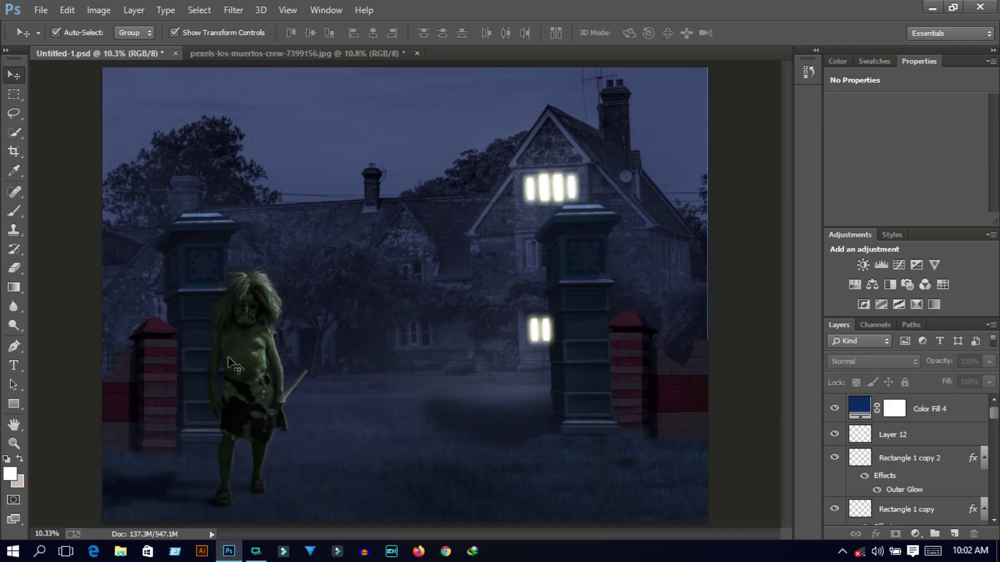
left_click(246, 354)
left_click(745, 404)
left_click(573, 411)
left_click(242, 423)
scroll(894, 410, "up", 5)
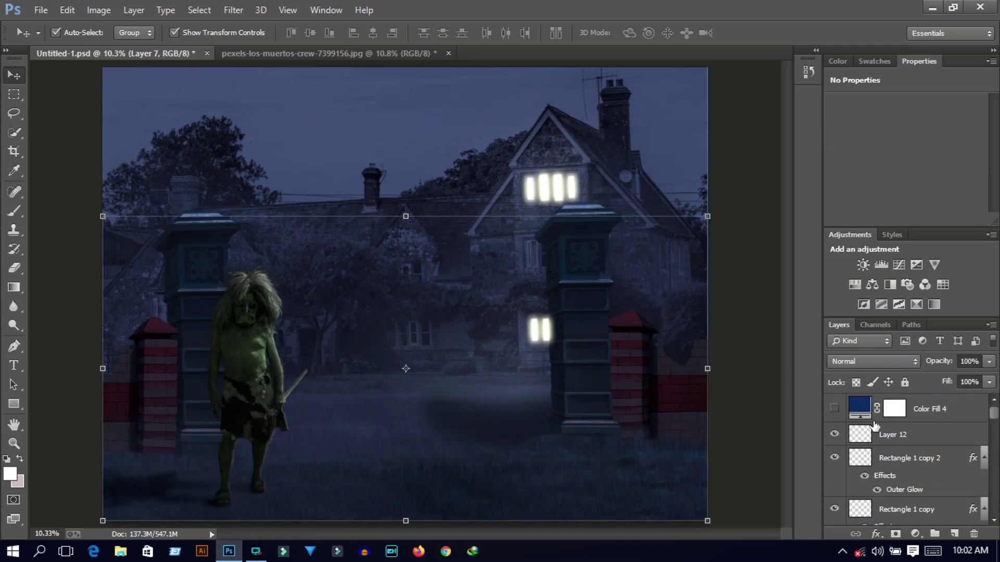
Reselect Color Fill 4 and set its Fill to 0%.
left_click(873, 362)
left_click(873, 361)
left_click(846, 9)
left_click(868, 408)
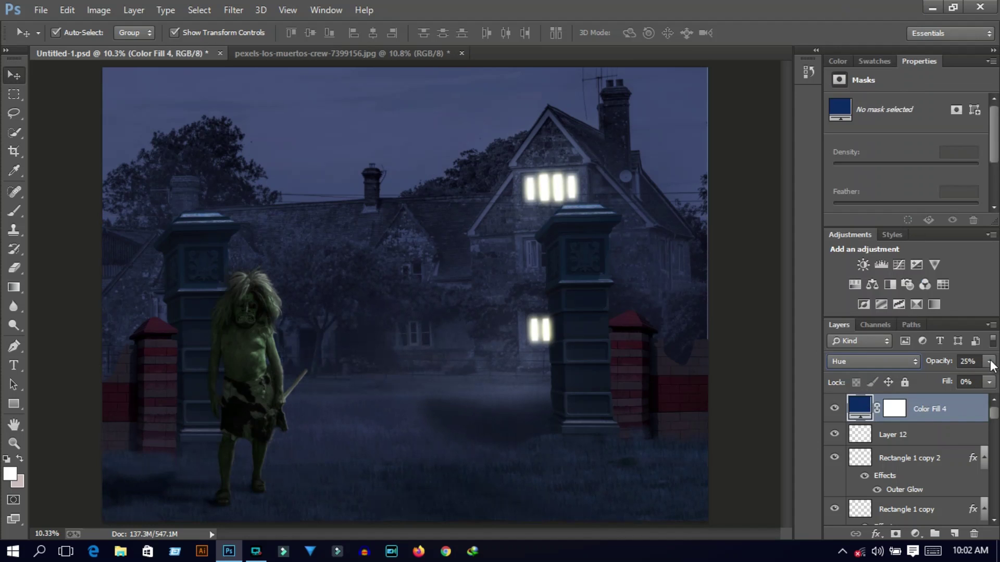